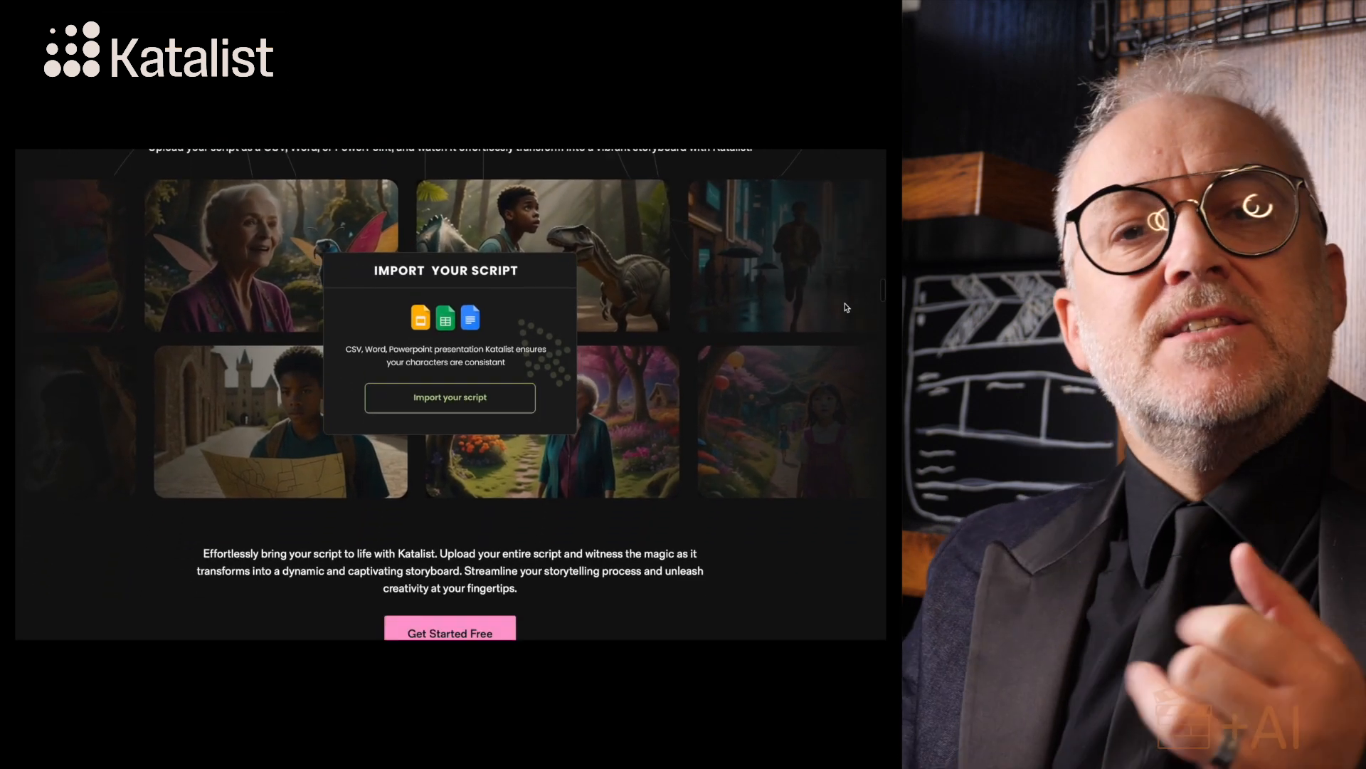
# Step: Look through the Katalist homepage sections on scene control, script import and the three stages of generating a complete story
pyautogui.scroll(-3, 847, 307)
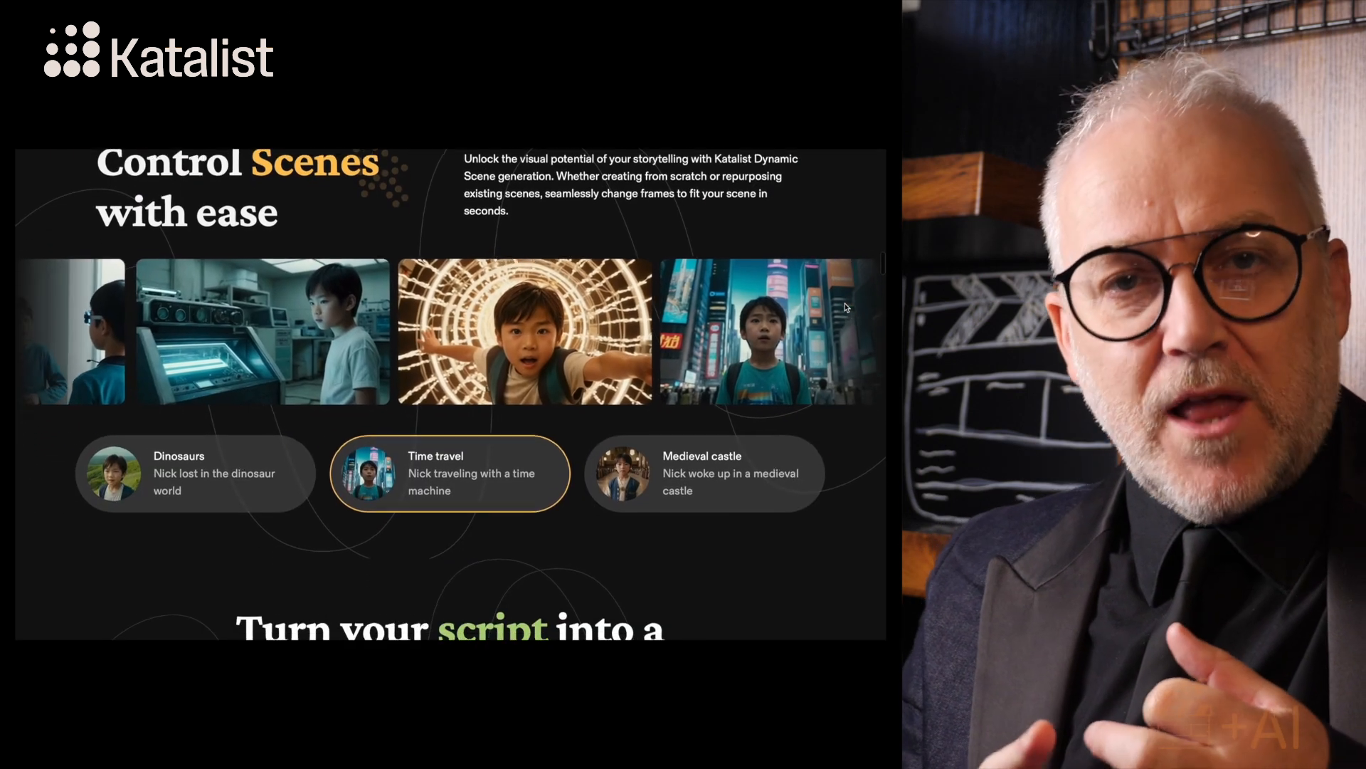
pyautogui.scroll(-10, 846, 307)
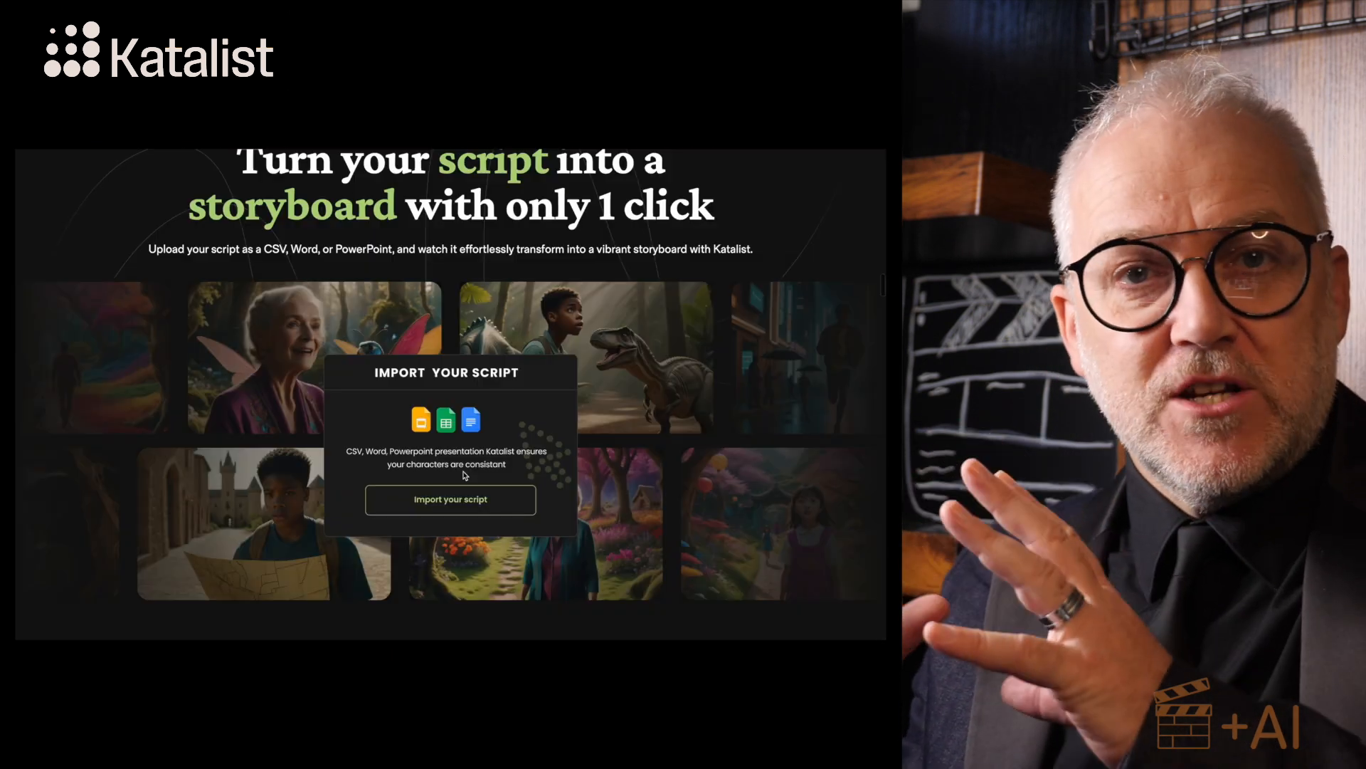
pyautogui.scroll(-5, 466, 476)
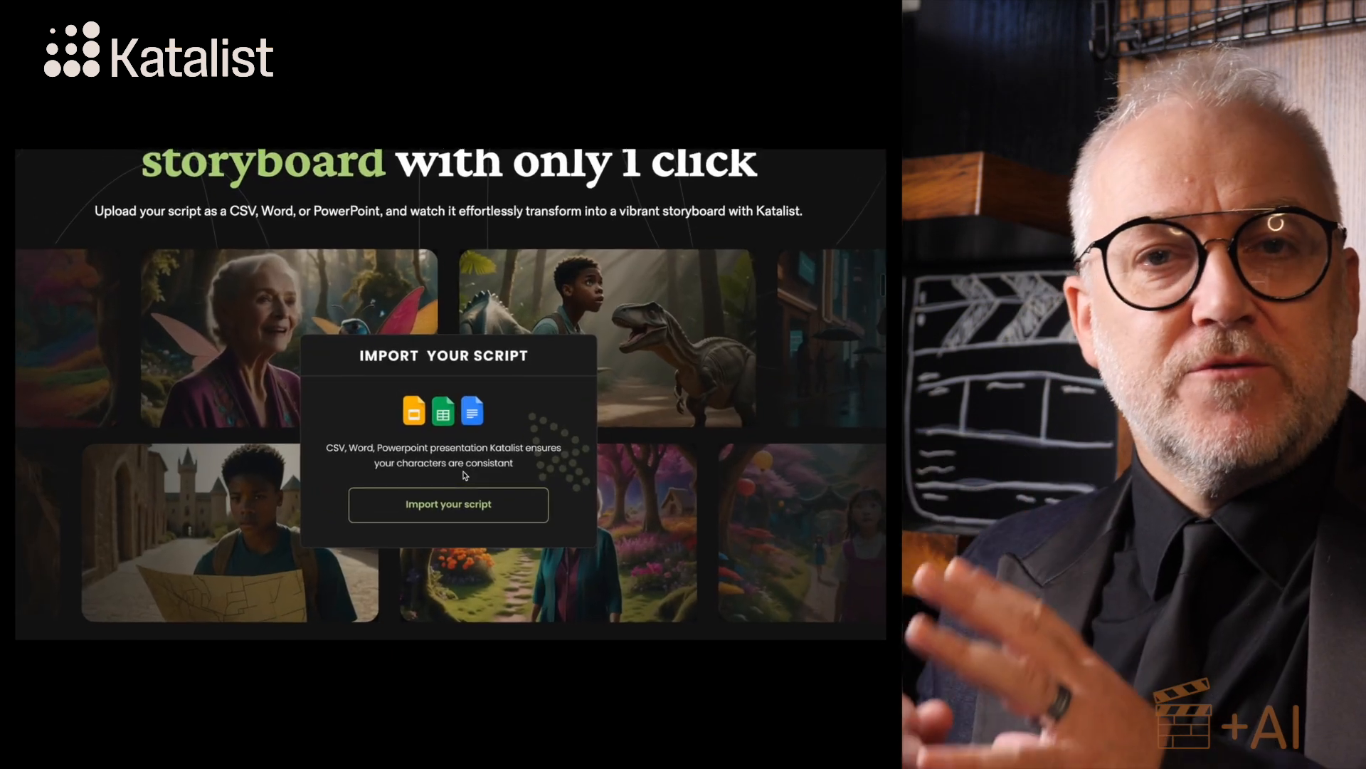
pyautogui.scroll(-5, 465, 475)
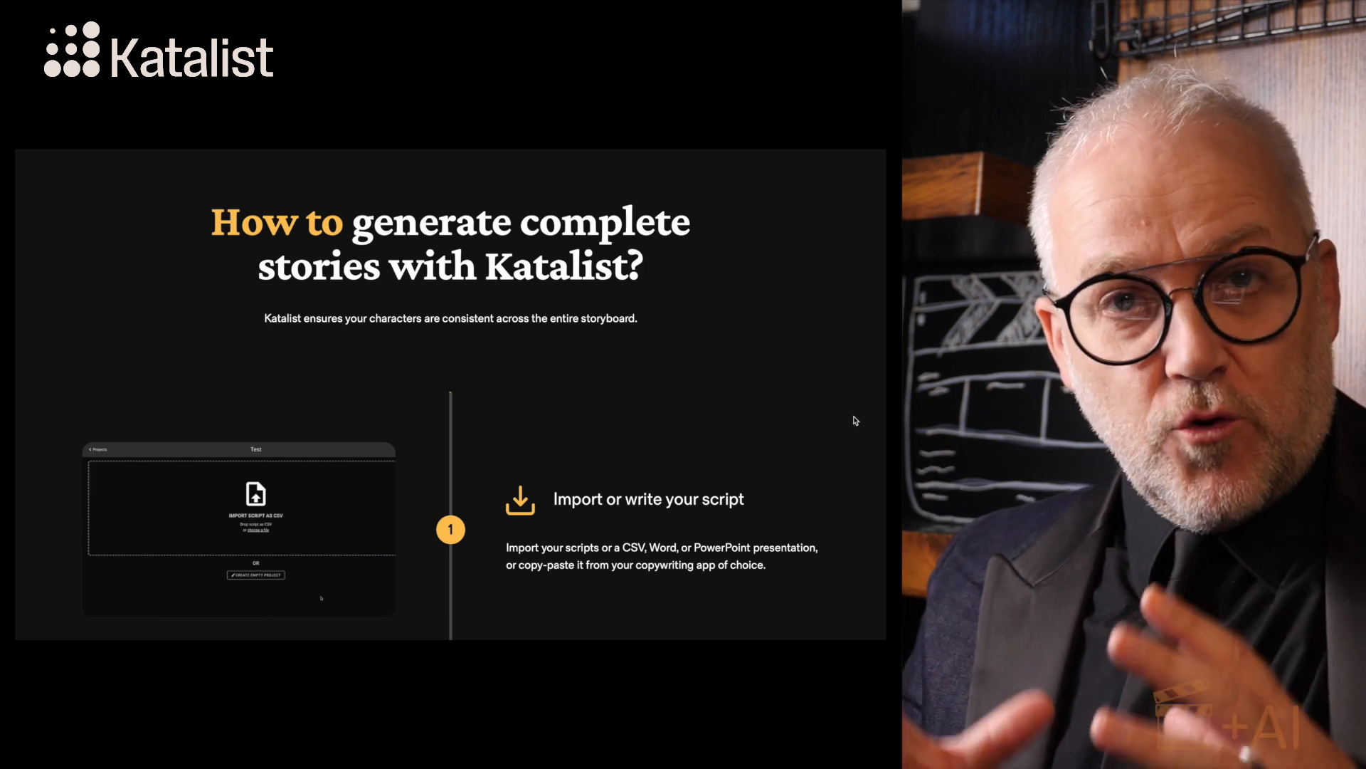
pyautogui.scroll(-4, 856, 421)
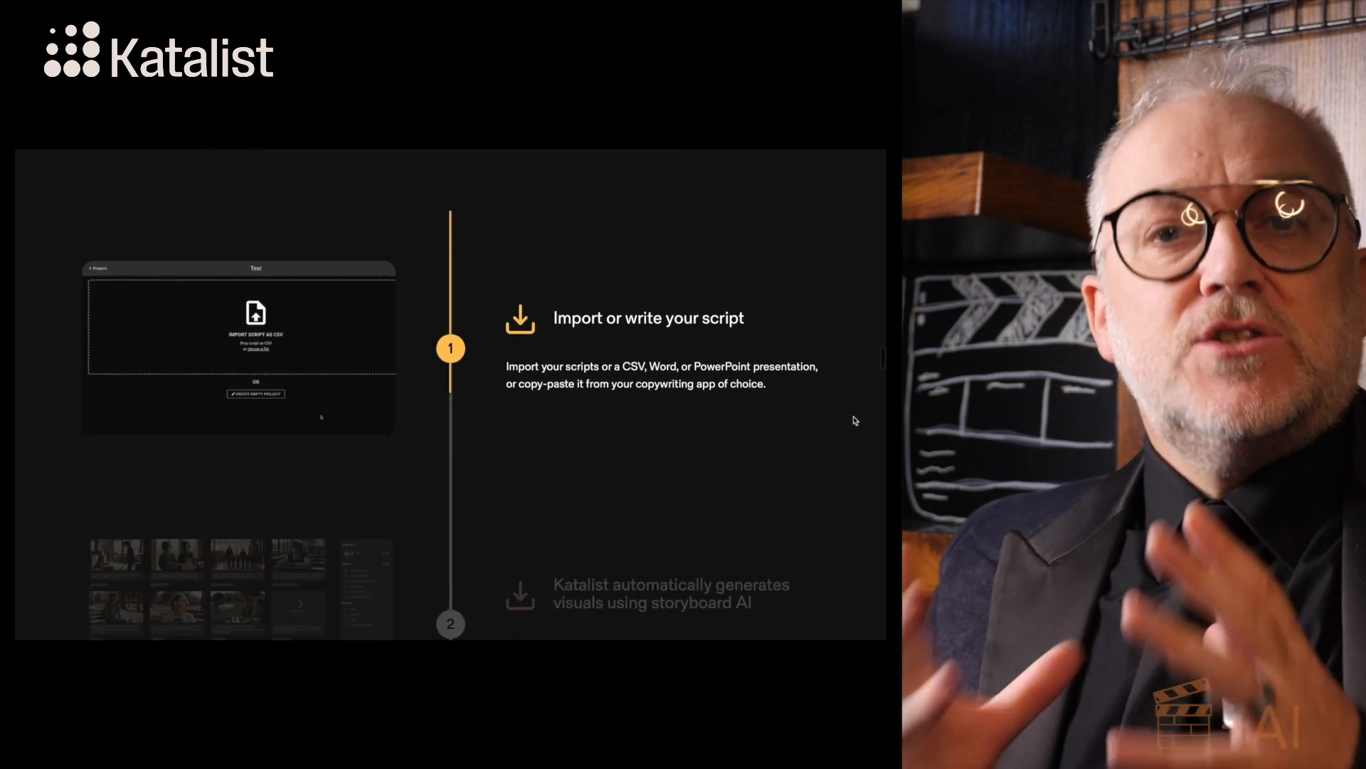
pyautogui.scroll(-4, 856, 420)
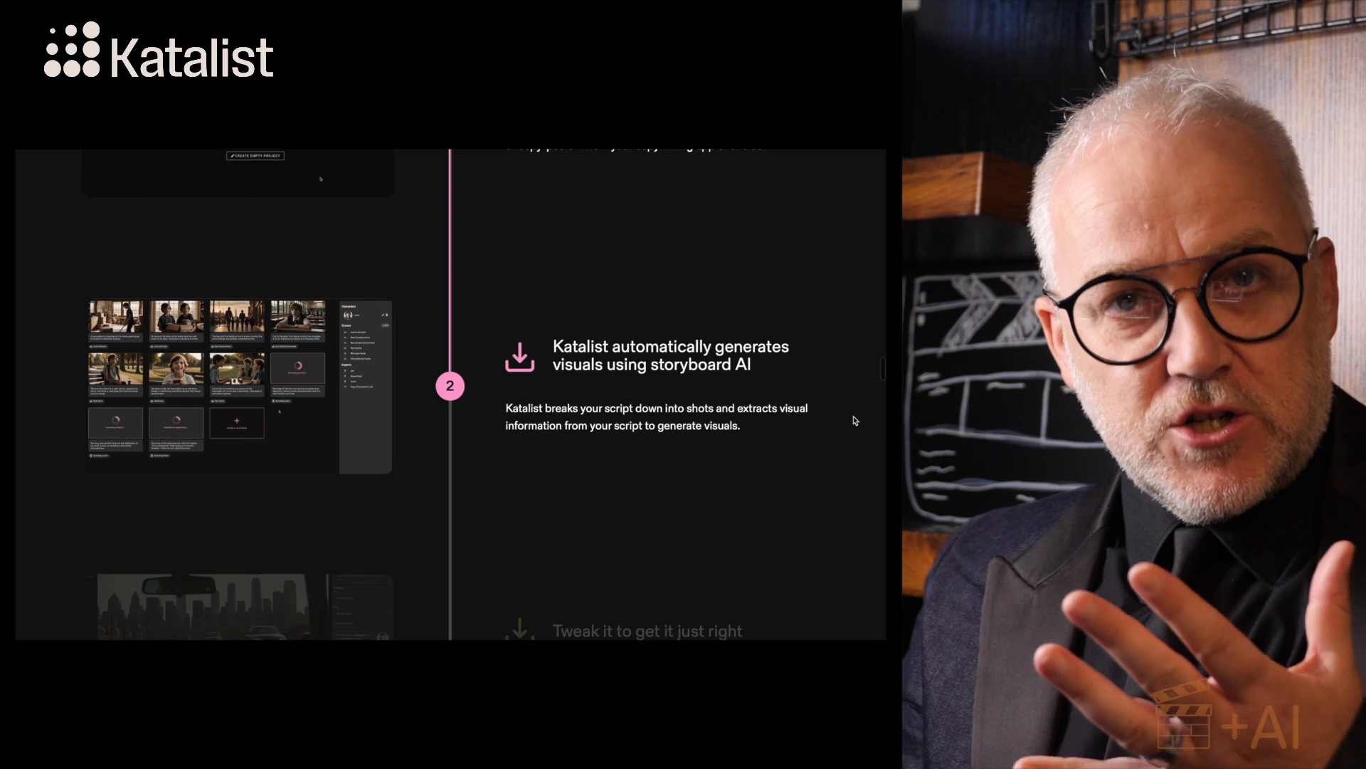
pyautogui.scroll(-3, 855, 421)
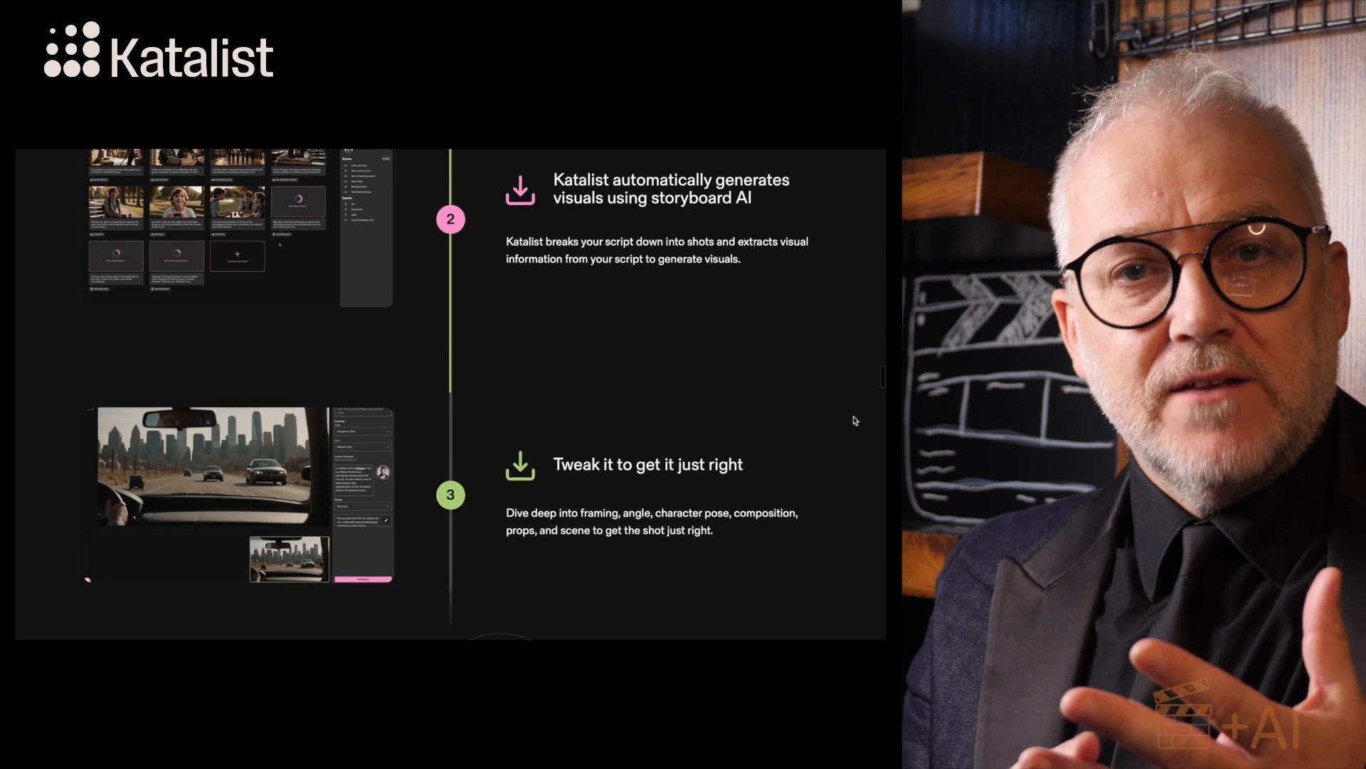
pyautogui.scroll(-3, 856, 421)
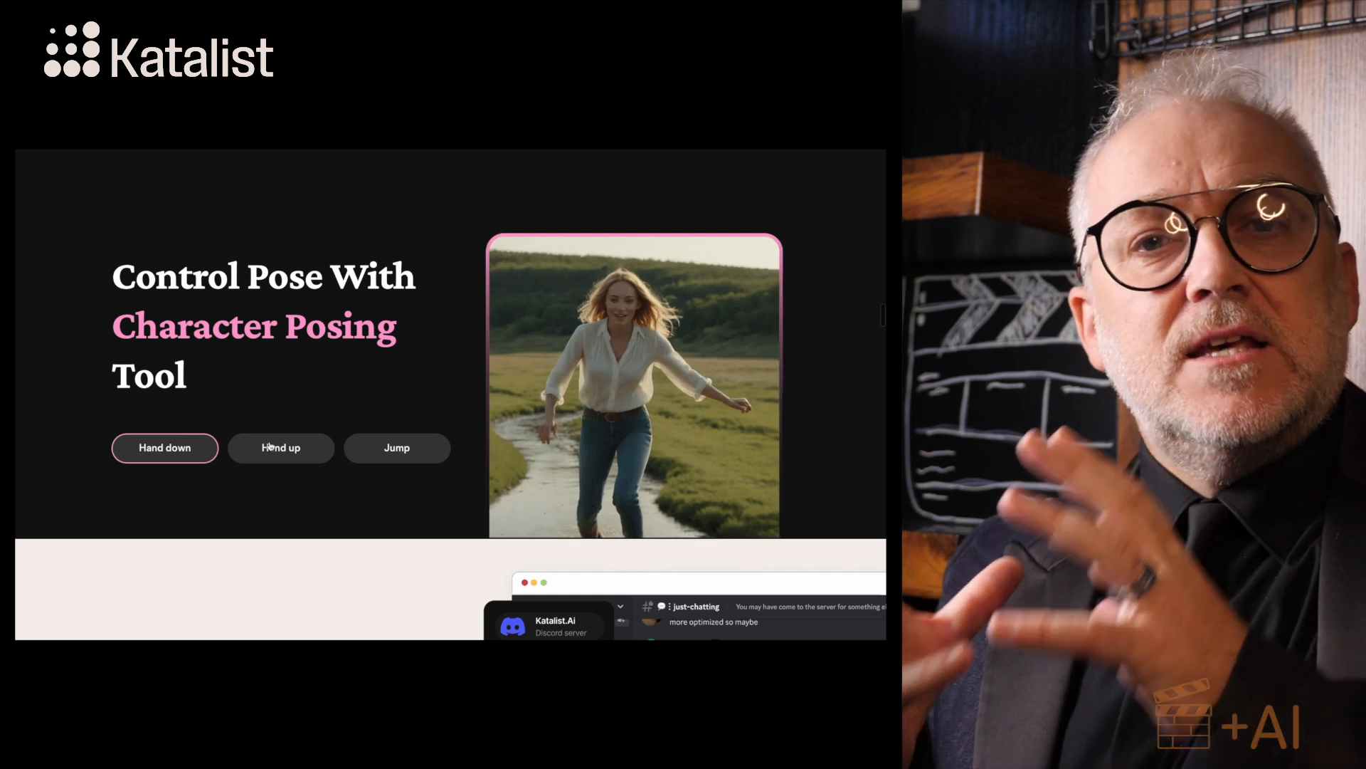
# Step: Preview the Hand up and Hand down poses in the Character Posing Tool demo and look through the user examples
pyautogui.click(274, 450)
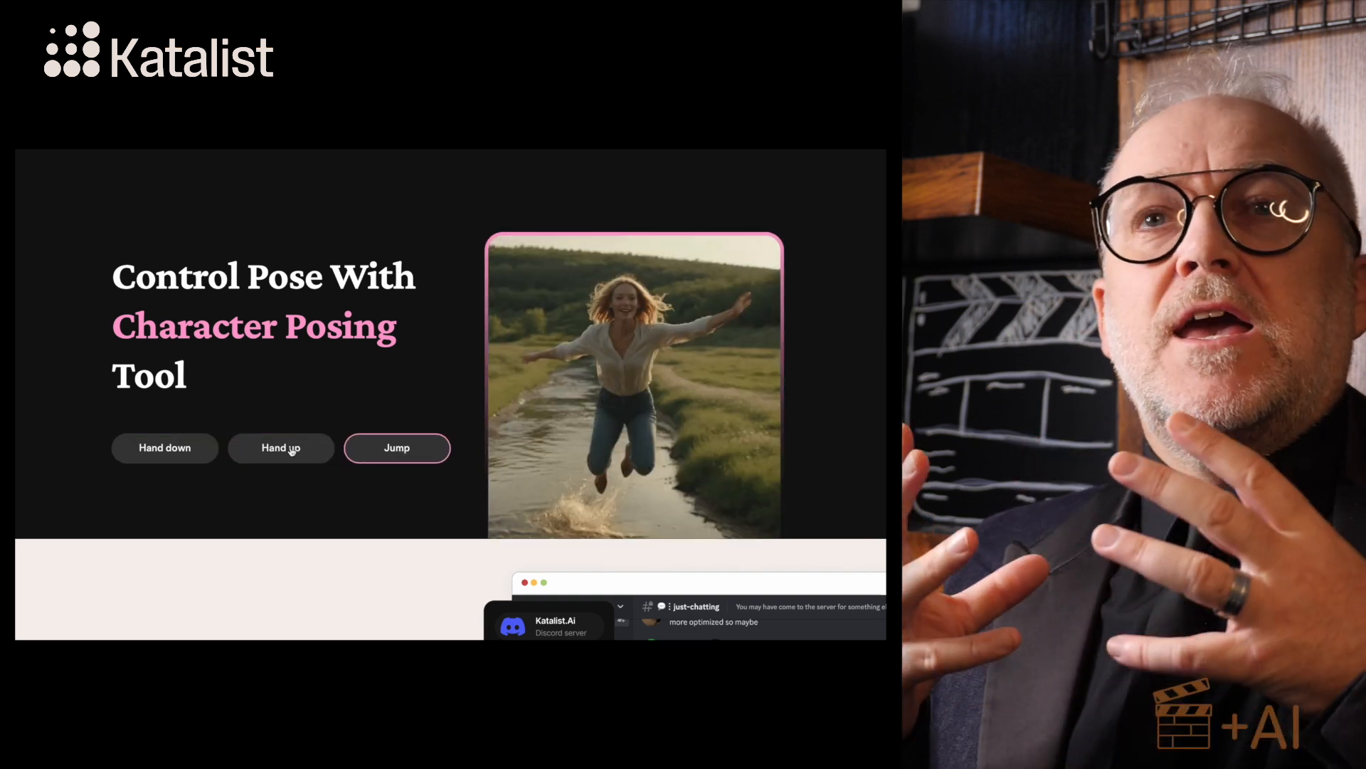
pyautogui.click(288, 449)
pyautogui.click(165, 449)
pyautogui.scroll(-1, 469, 603)
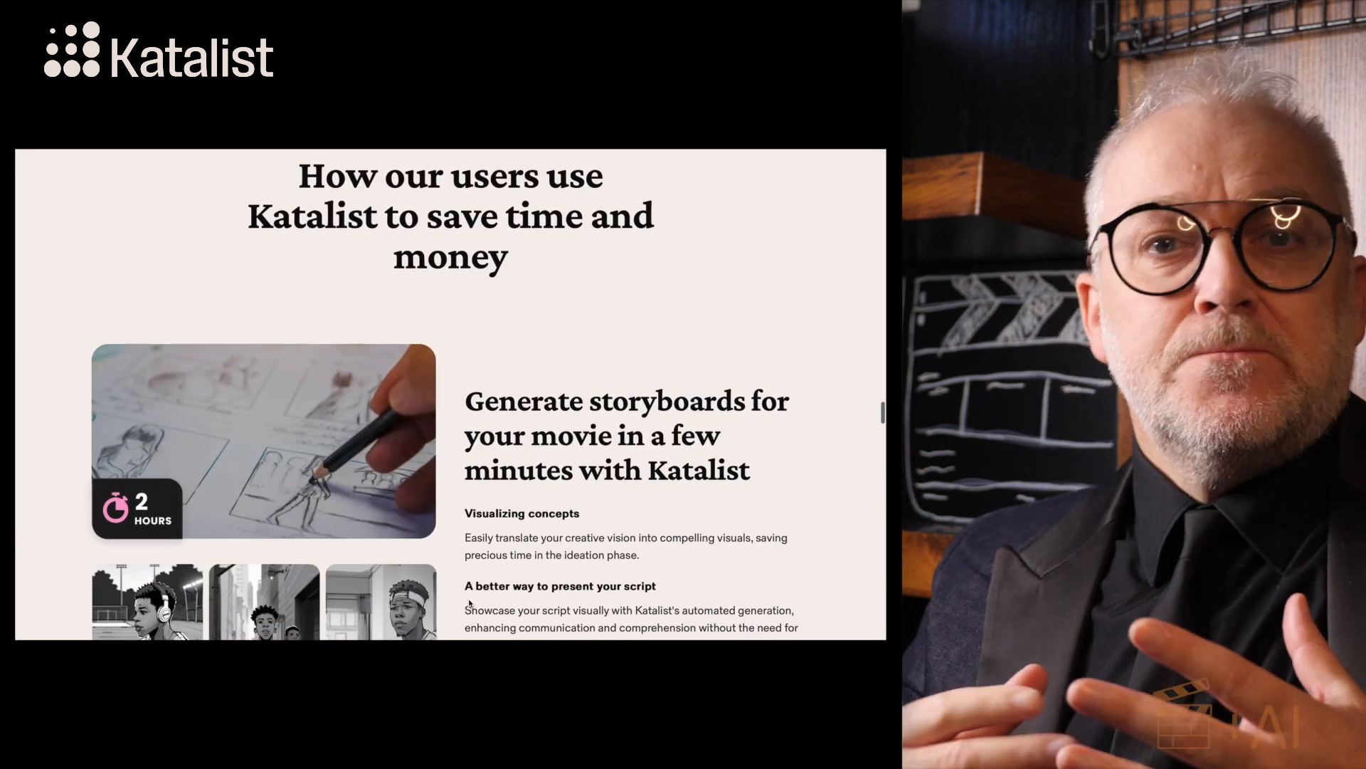
pyautogui.scroll(-10, 469, 604)
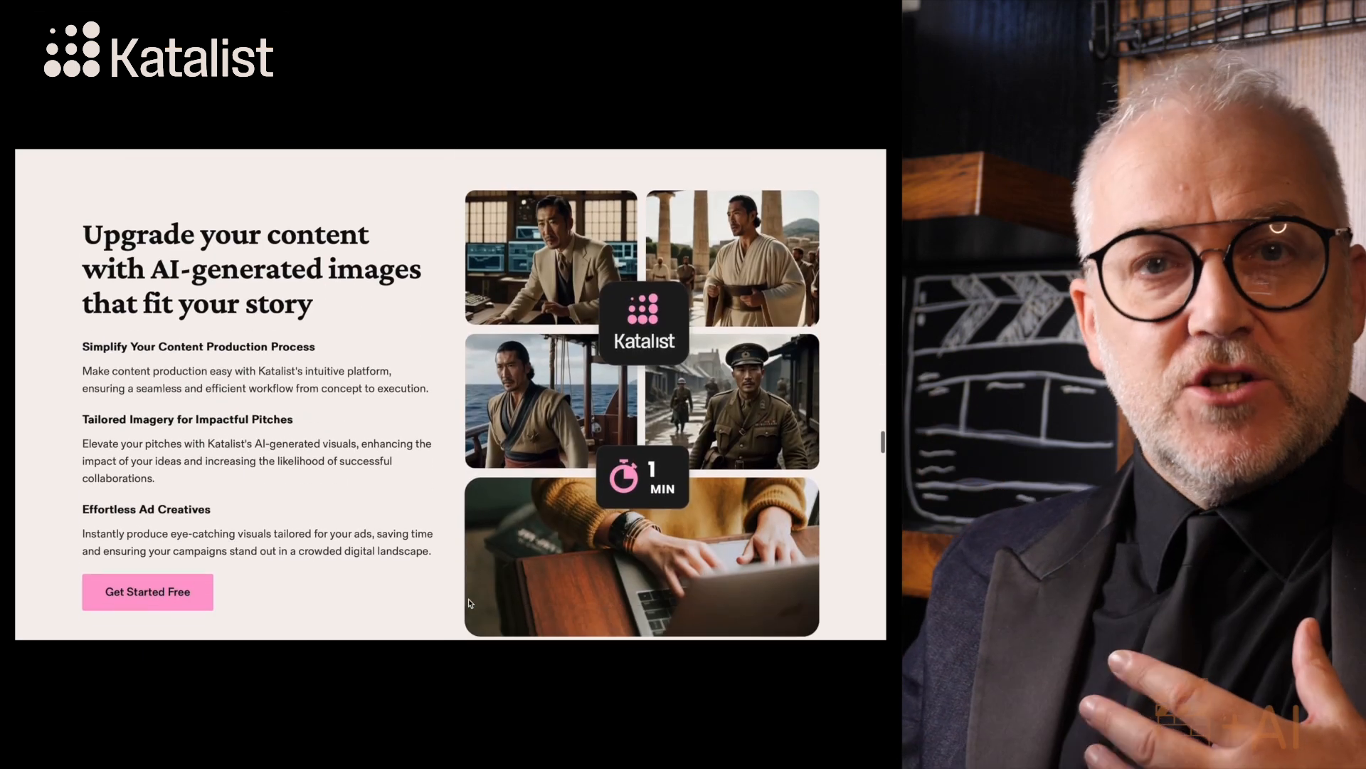
pyautogui.scroll(-5, 468, 602)
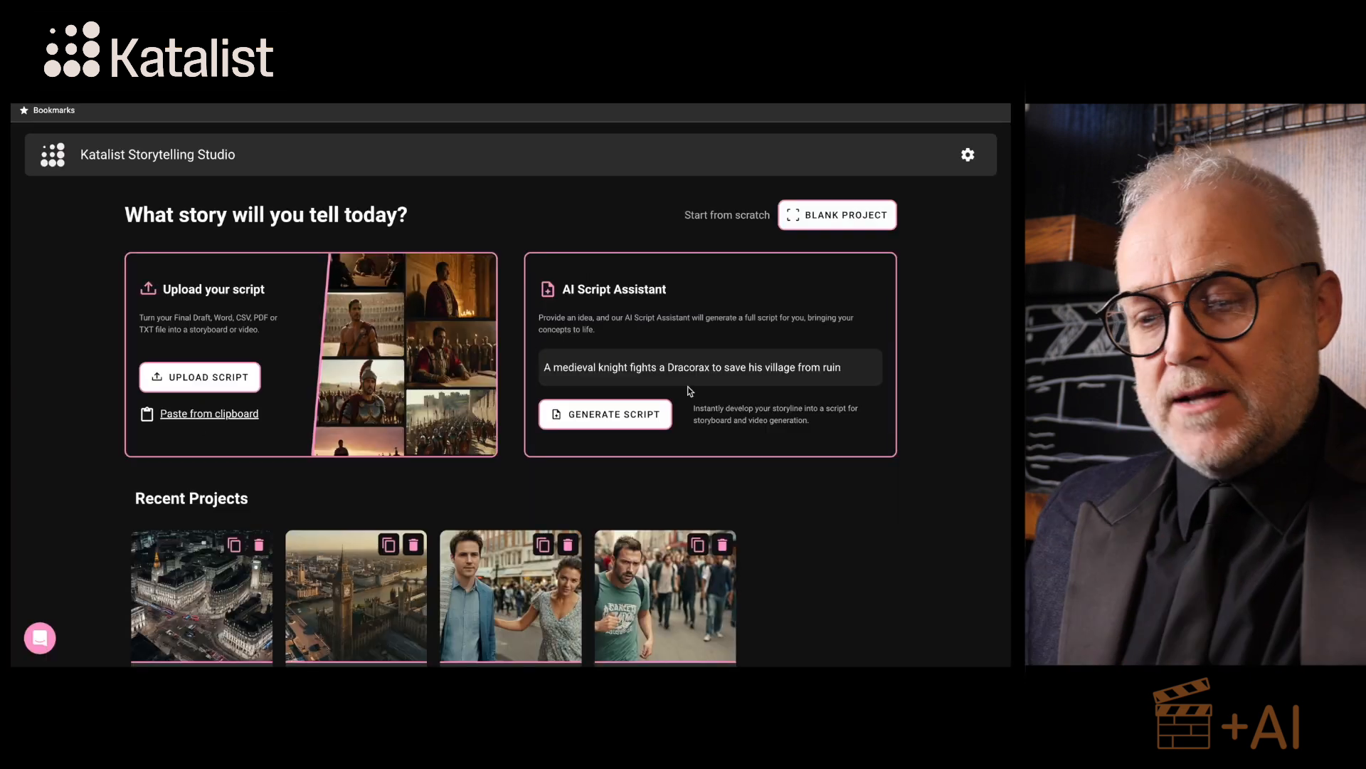
# Step: Copy the "Telepathy SUCKS!" book cover synopsis into the AI Script Assistant as the story idea and generate the script
pyautogui.press('super+Tab')
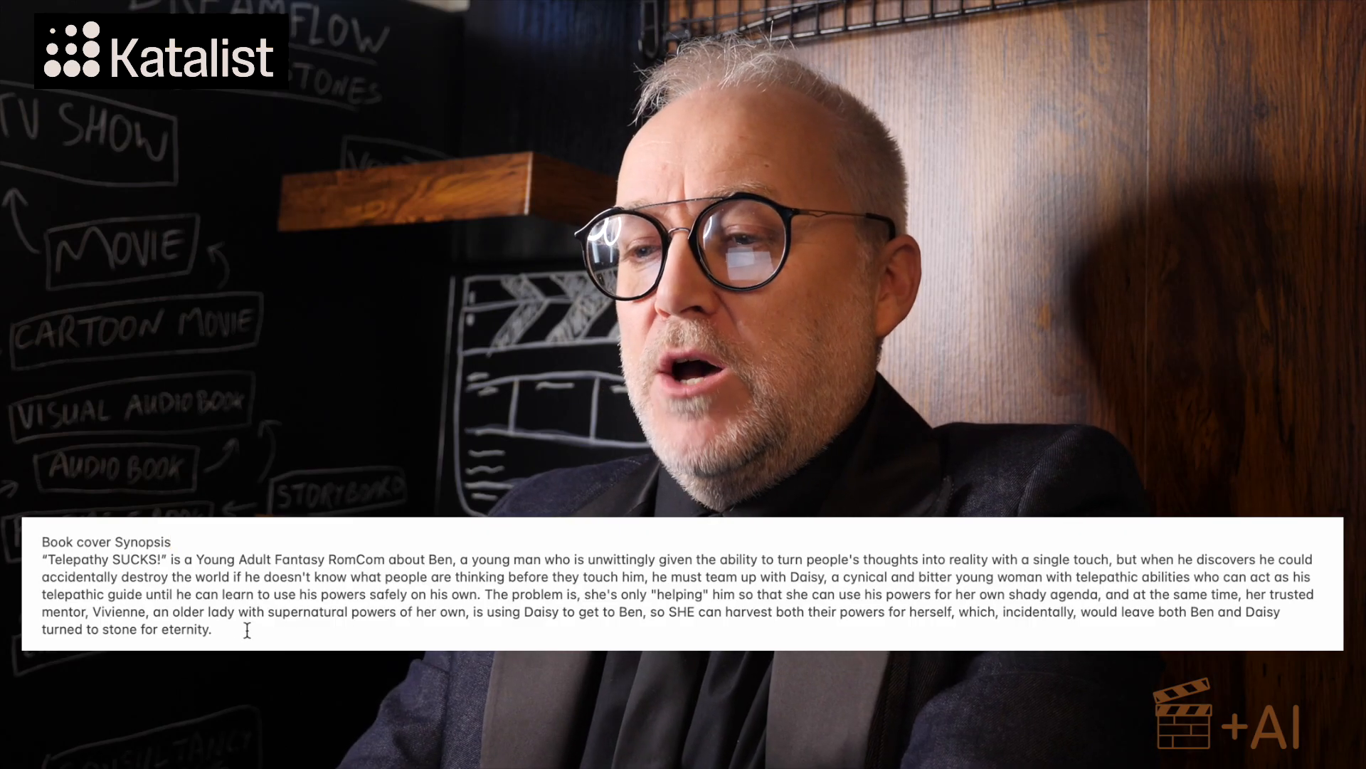
pyautogui.moveTo(229, 628); pyautogui.dragTo(36, 561)
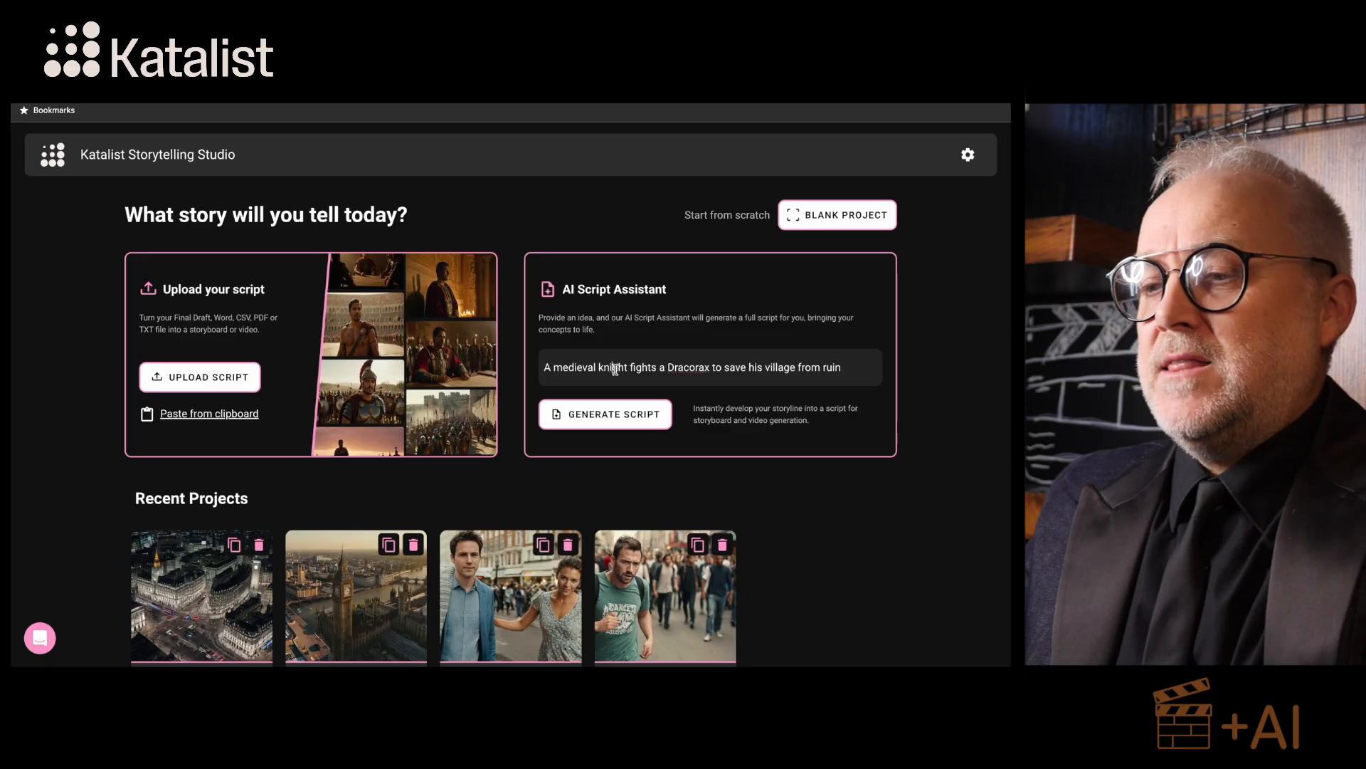
pyautogui.tripleClick(615, 369)
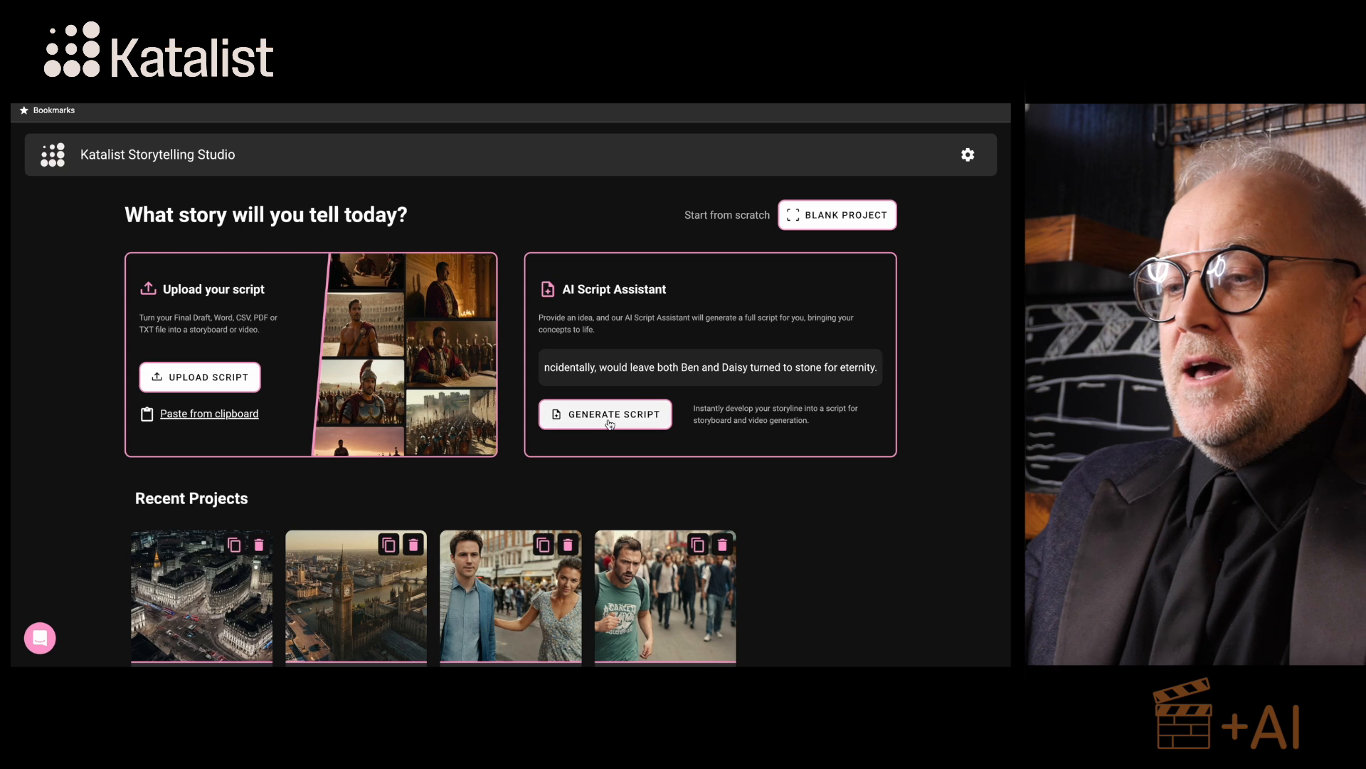
pyautogui.click(607, 421)
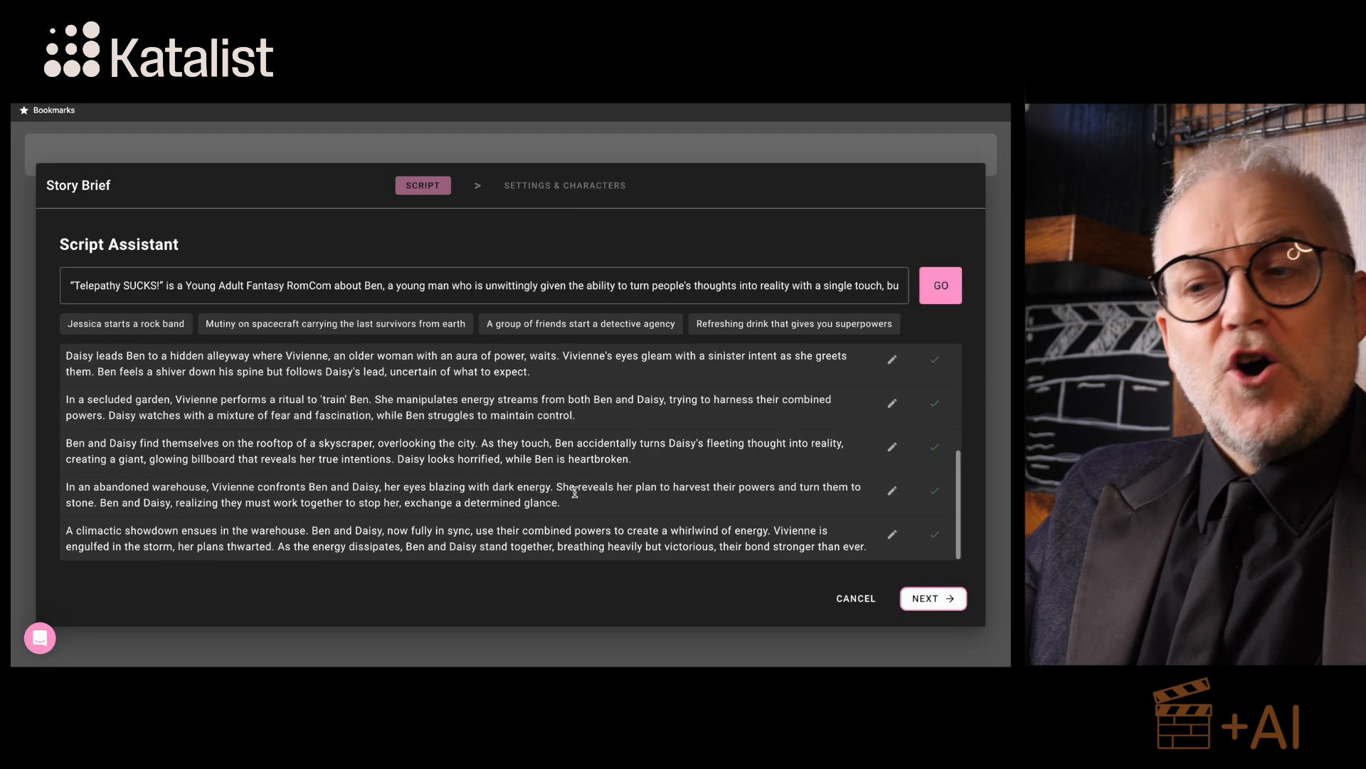
# Step: Review and accept the generated script breakdown, and create the project under the name "Telepathy SUCKS!"
pyautogui.scroll(3, 575, 493)
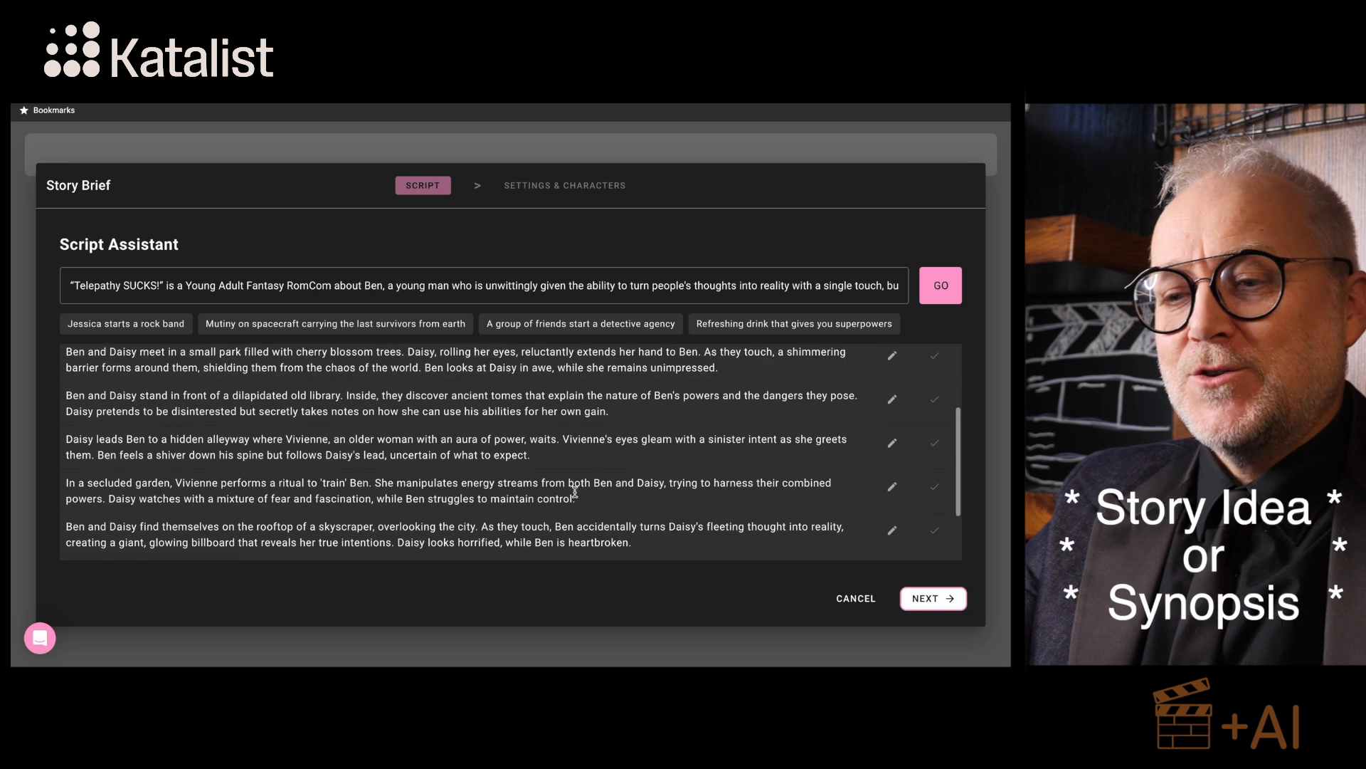
pyautogui.scroll(-1, 575, 492)
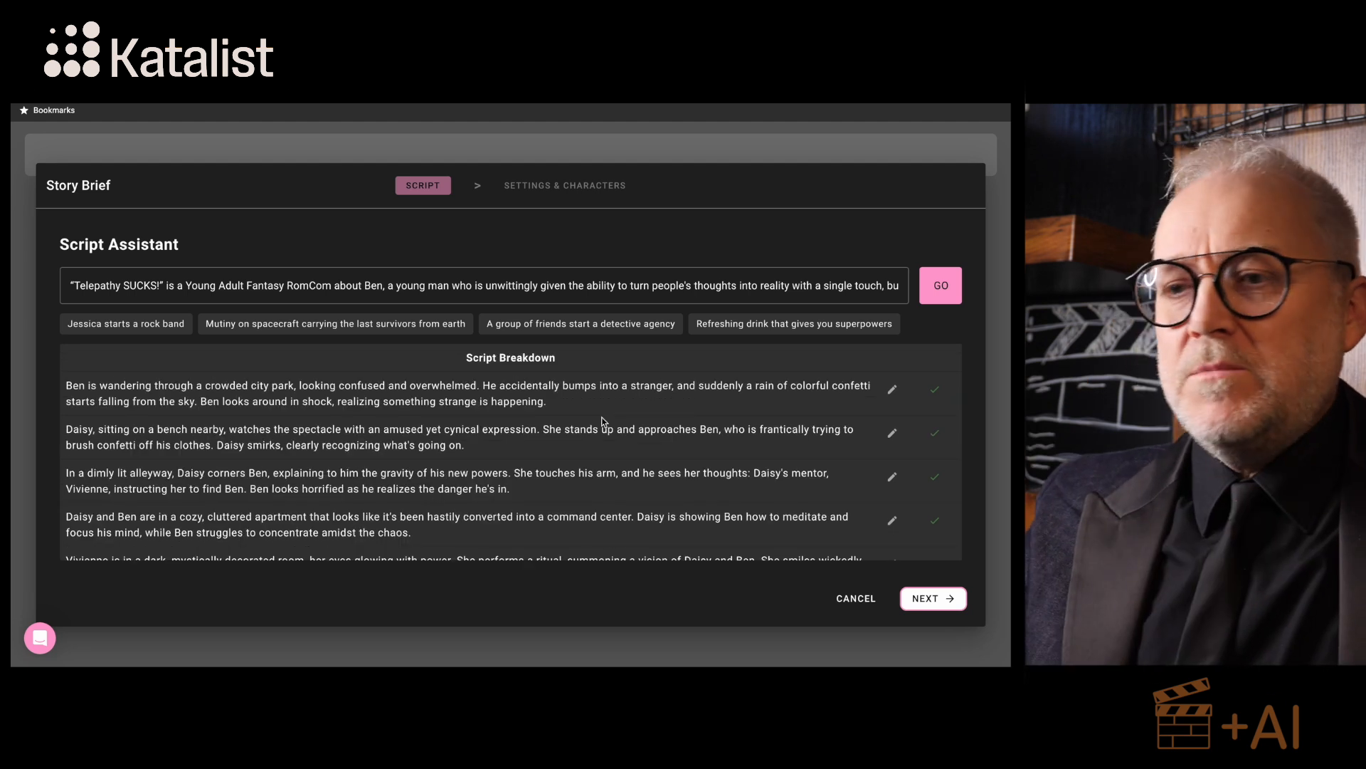
pyautogui.click(943, 601)
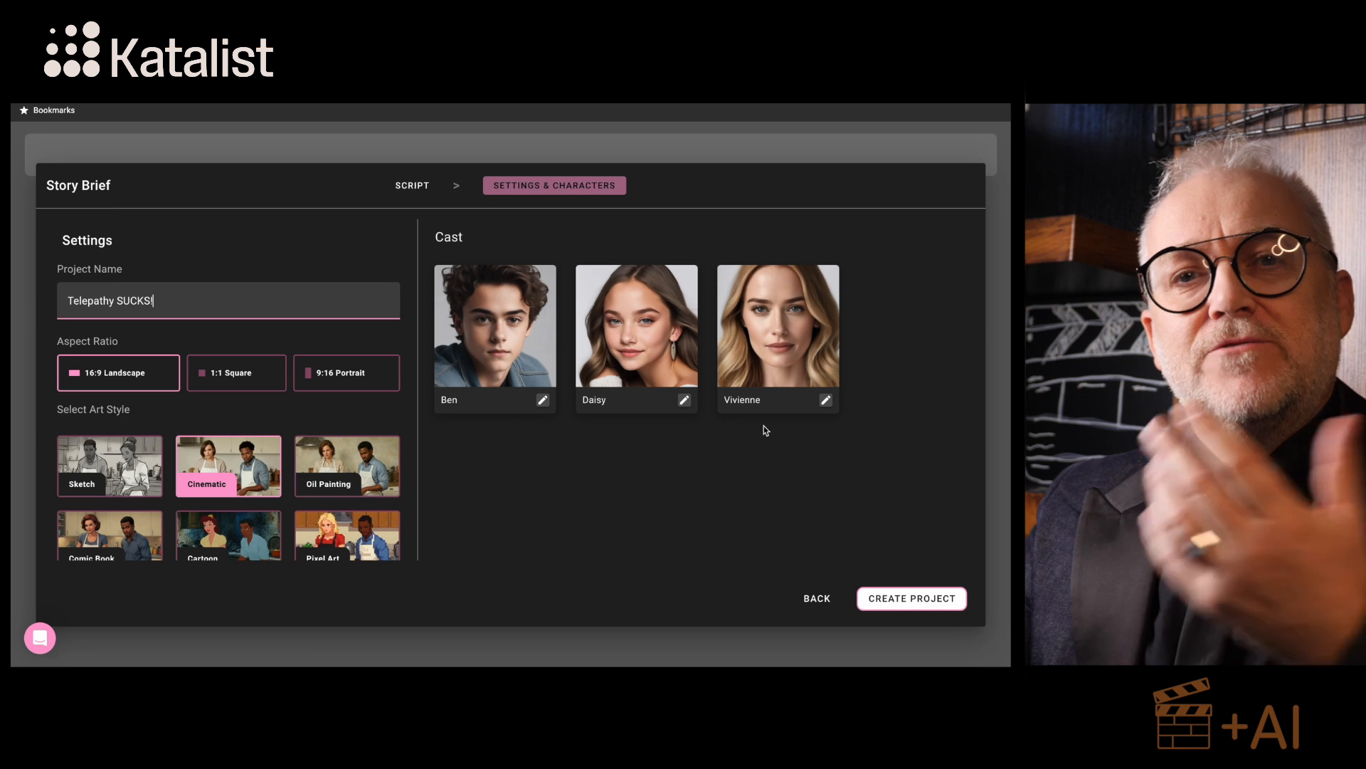
pyautogui.click(898, 603)
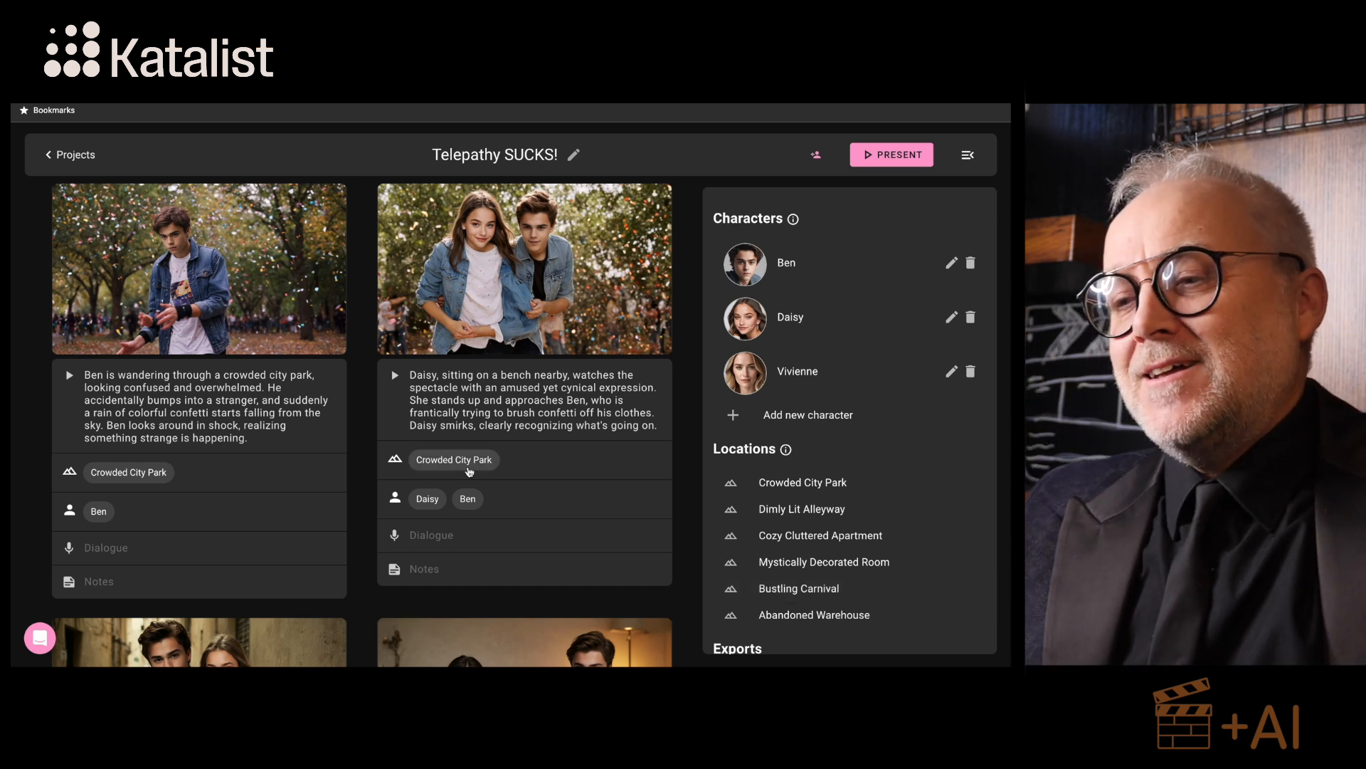
# Step: Examine the generated storyboard frames with their shot descriptions, locations and characters
pyautogui.scroll(-3, 470, 466)
pyautogui.scroll(-4, 468, 466)
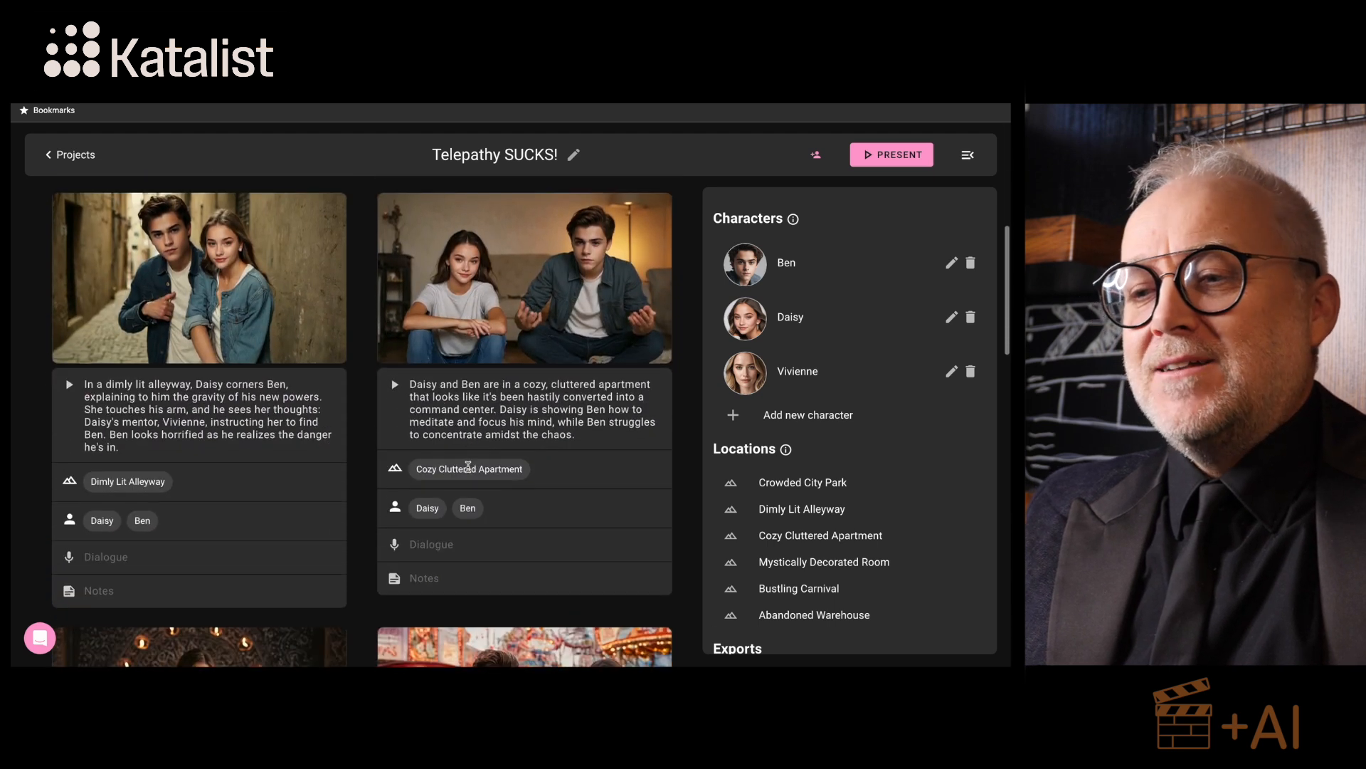
pyautogui.scroll(-6, 468, 467)
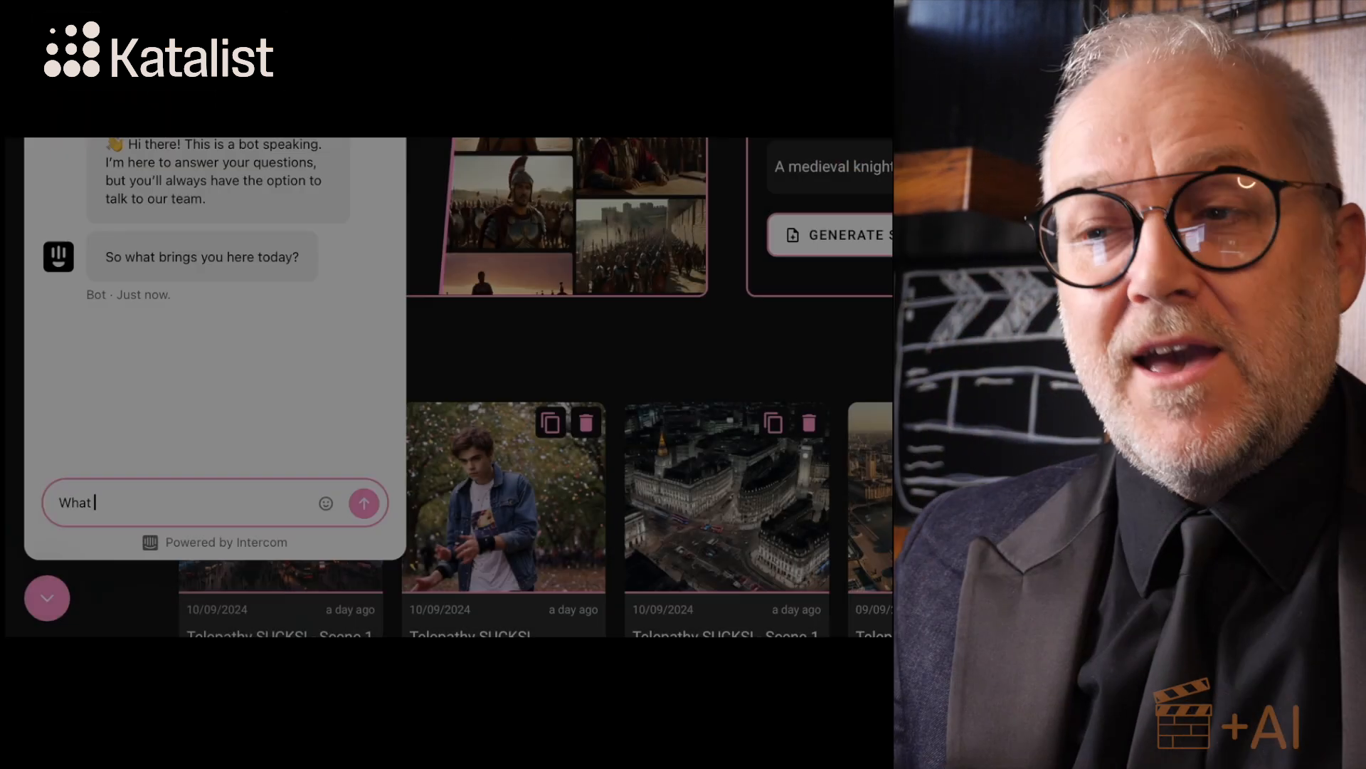
# Step: Ask the support chatbot "What is the shot limit for a single project"
pyautogui.write('is the shot limit for a single project')
pyautogui.press('Return')
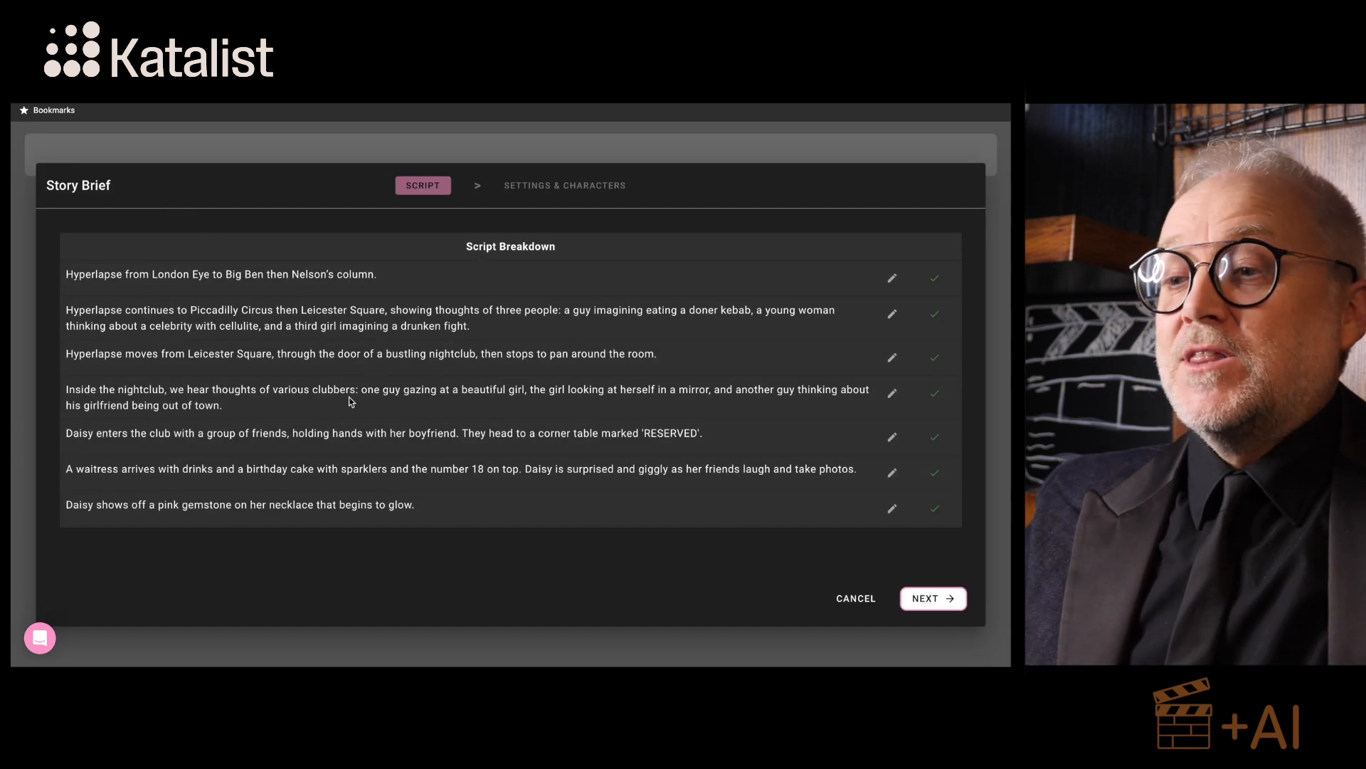
# Step: Review the whole script breakdown of the London hyperlapse and nightclub scenes, and accept it to reach the project settings
pyautogui.scroll(-4, 349, 402)
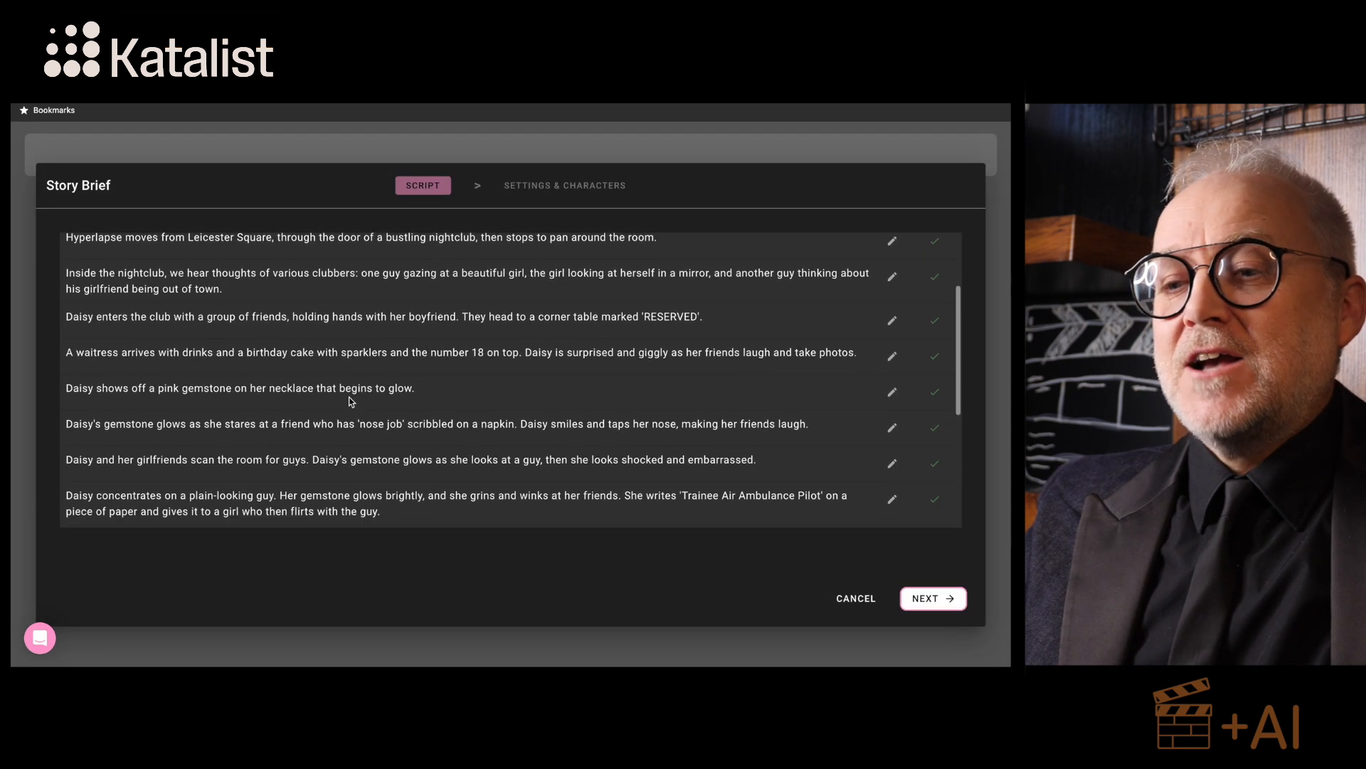
pyautogui.scroll(-4, 349, 402)
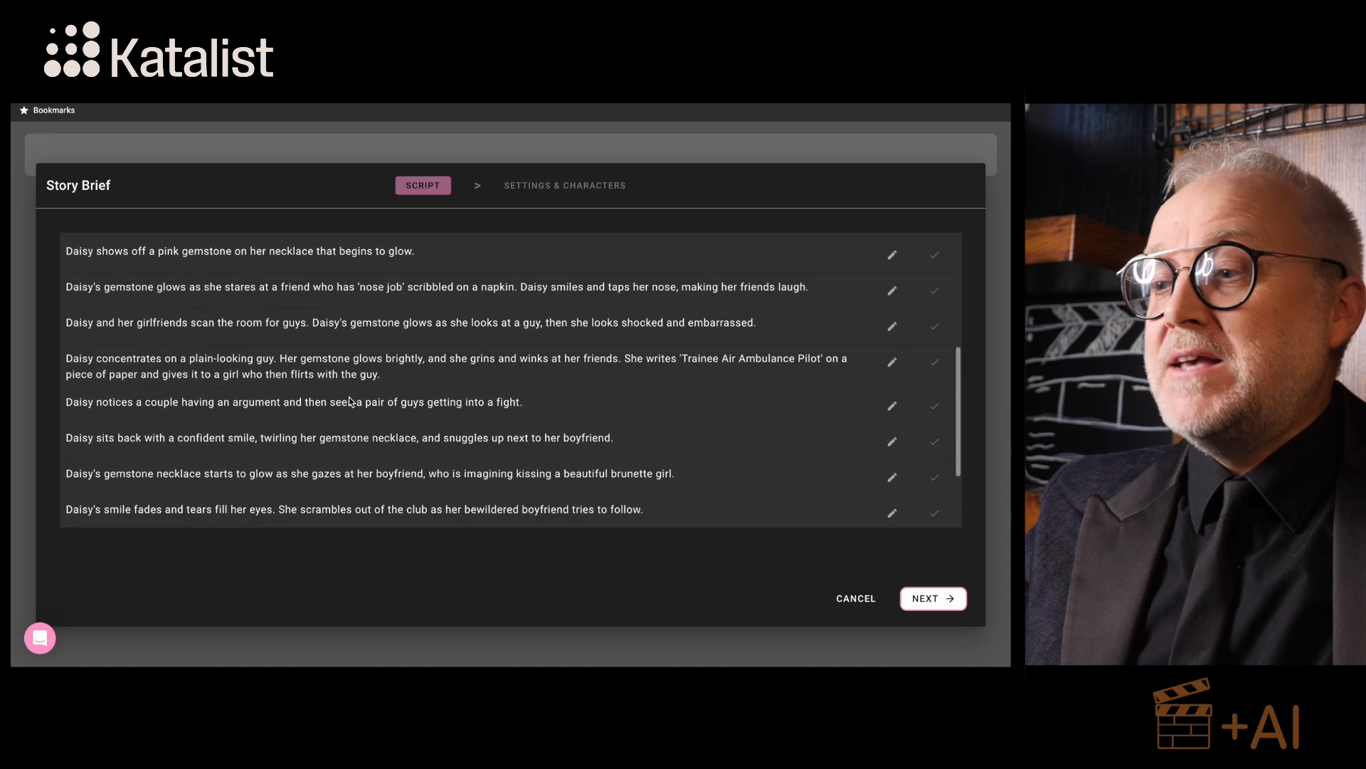
pyautogui.scroll(-3, 349, 402)
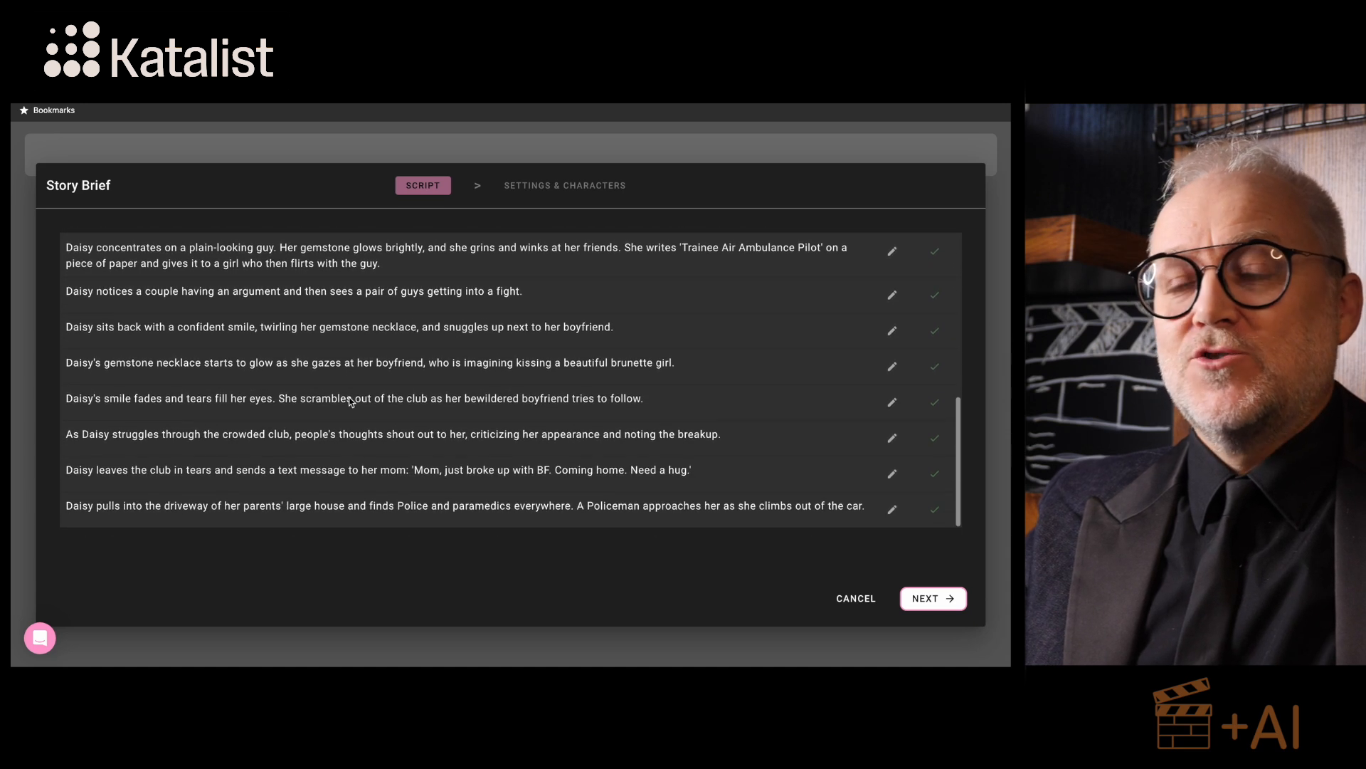
pyautogui.scroll(10, 349, 399)
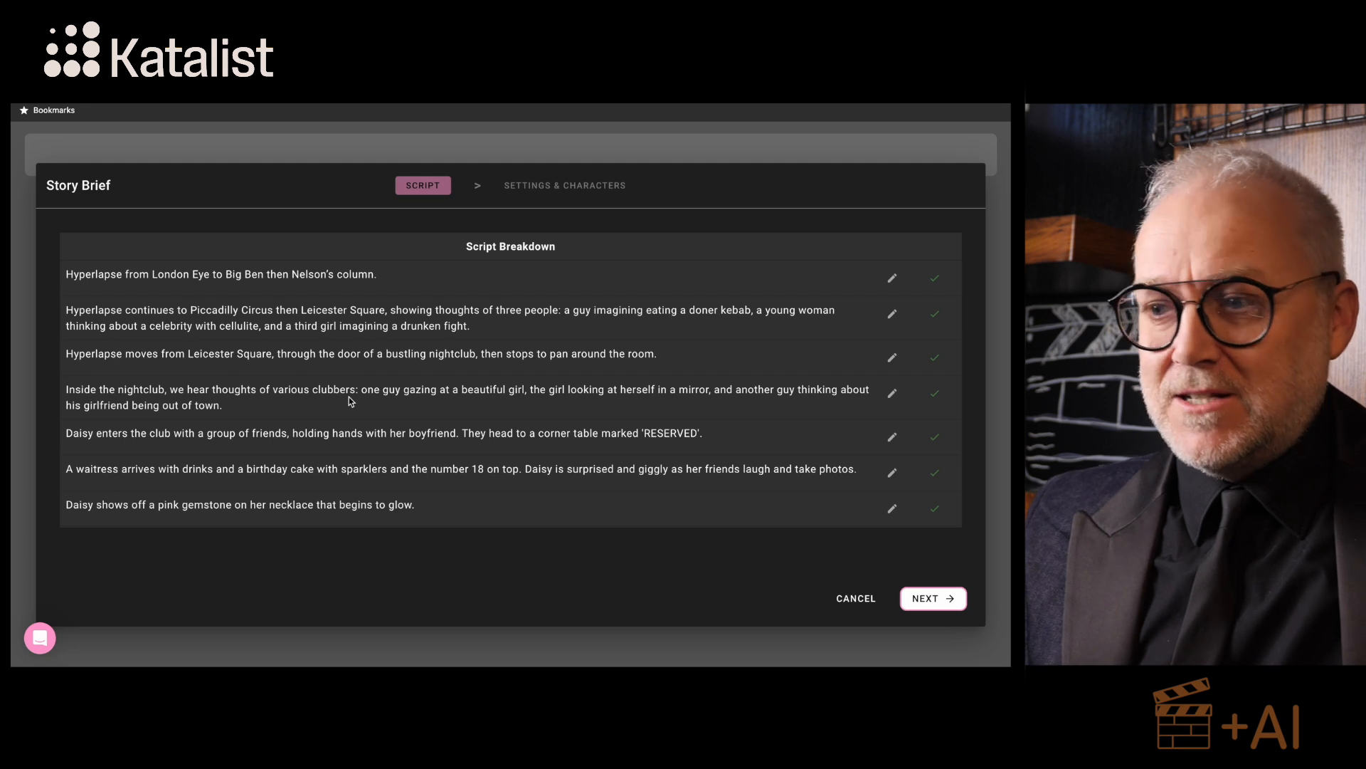
pyautogui.click(933, 599)
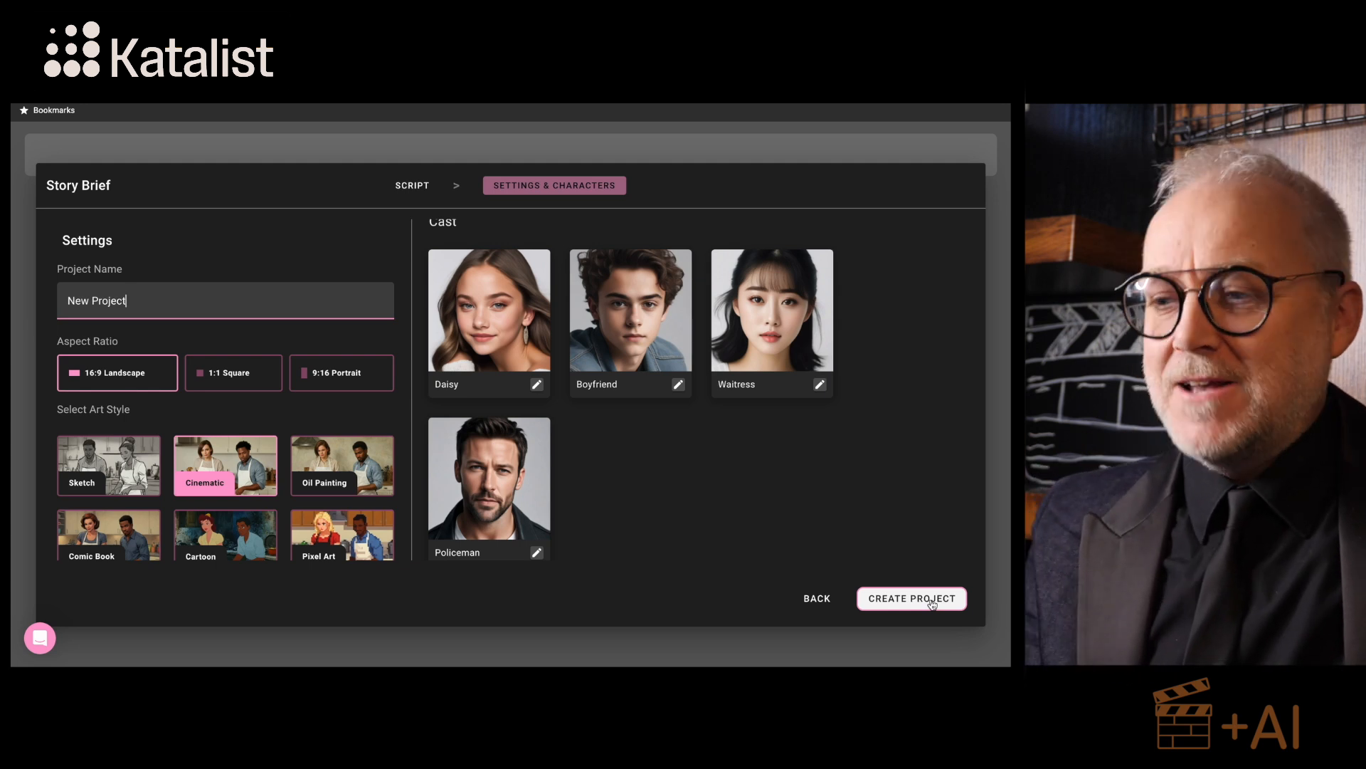
# Step: Name the project "Telepathy SUCKS! - Scene 1-2" and create it
pyautogui.moveTo(152, 299); pyautogui.dragTo(24, 298)
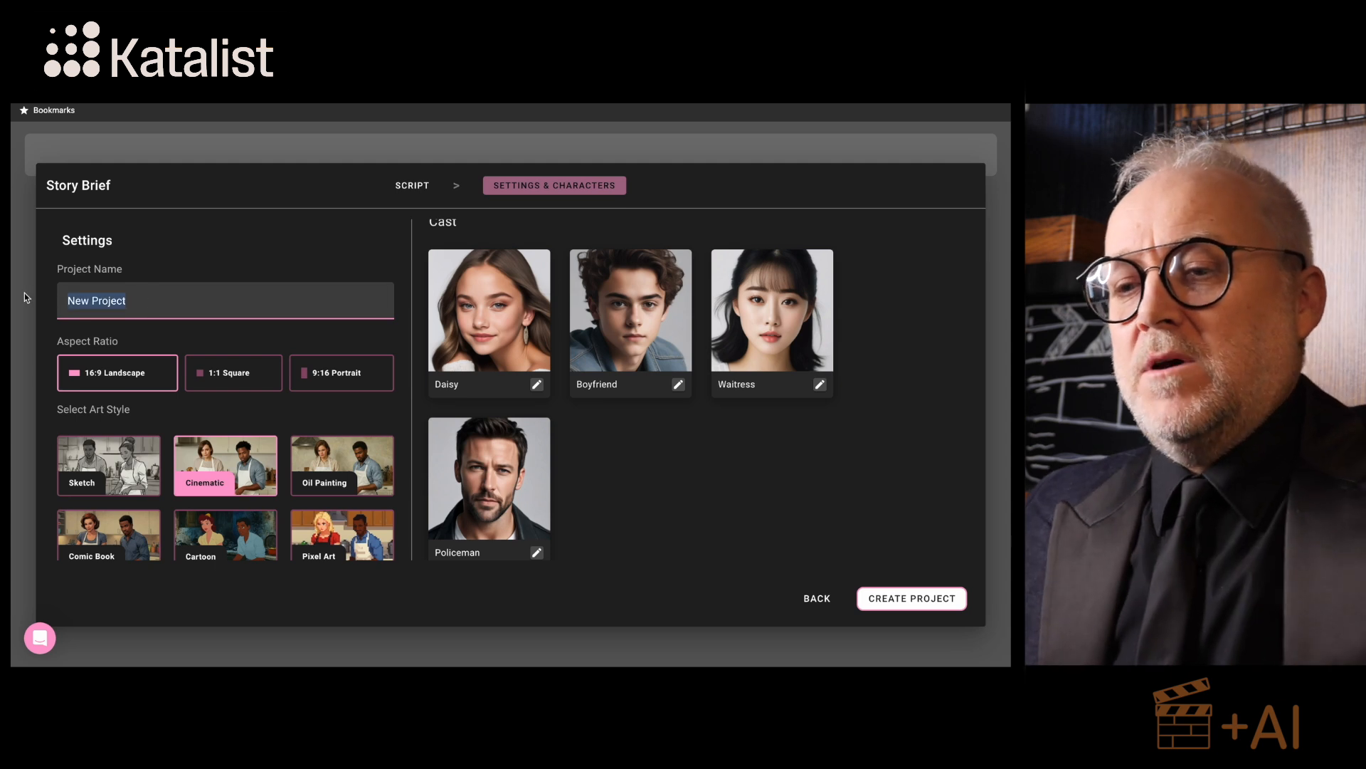
pyautogui.write('Telepathy SUCKS')
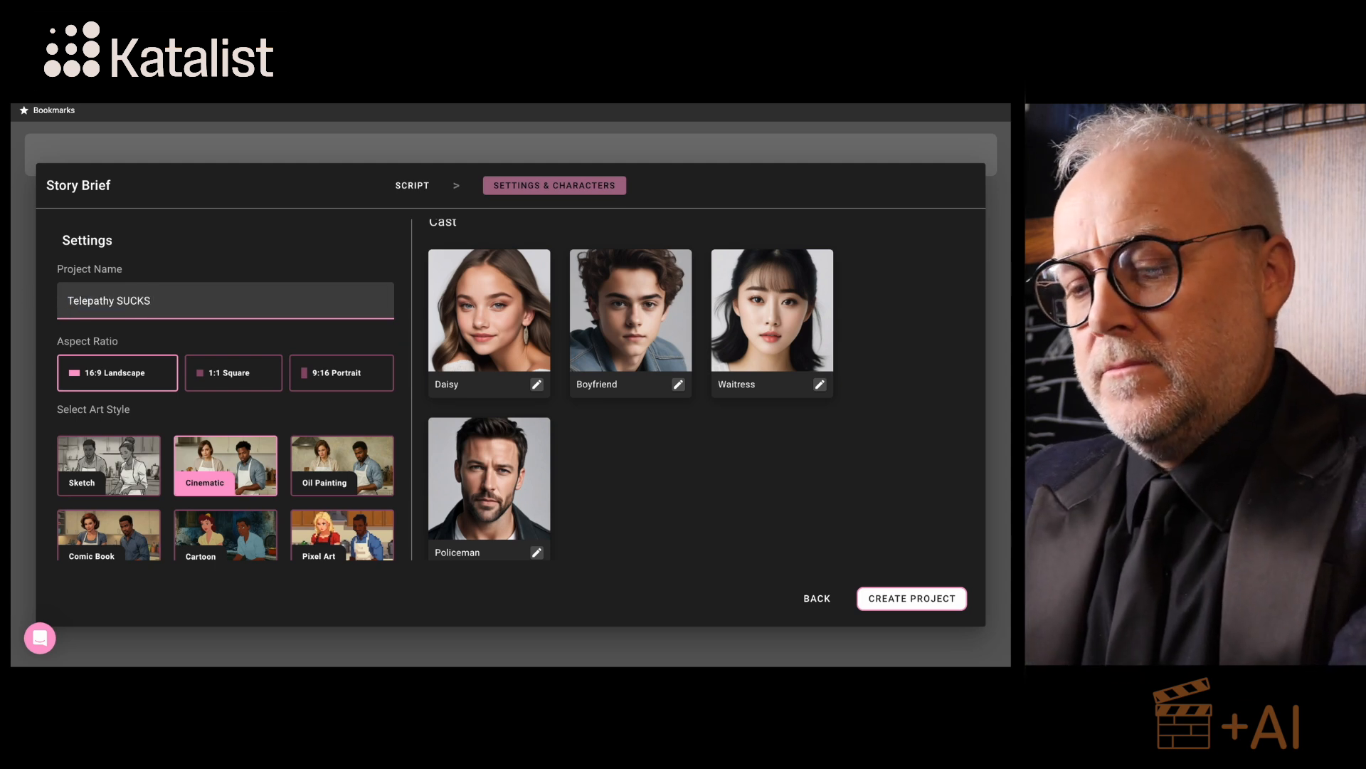
pyautogui.write('! - Scene 1-2')
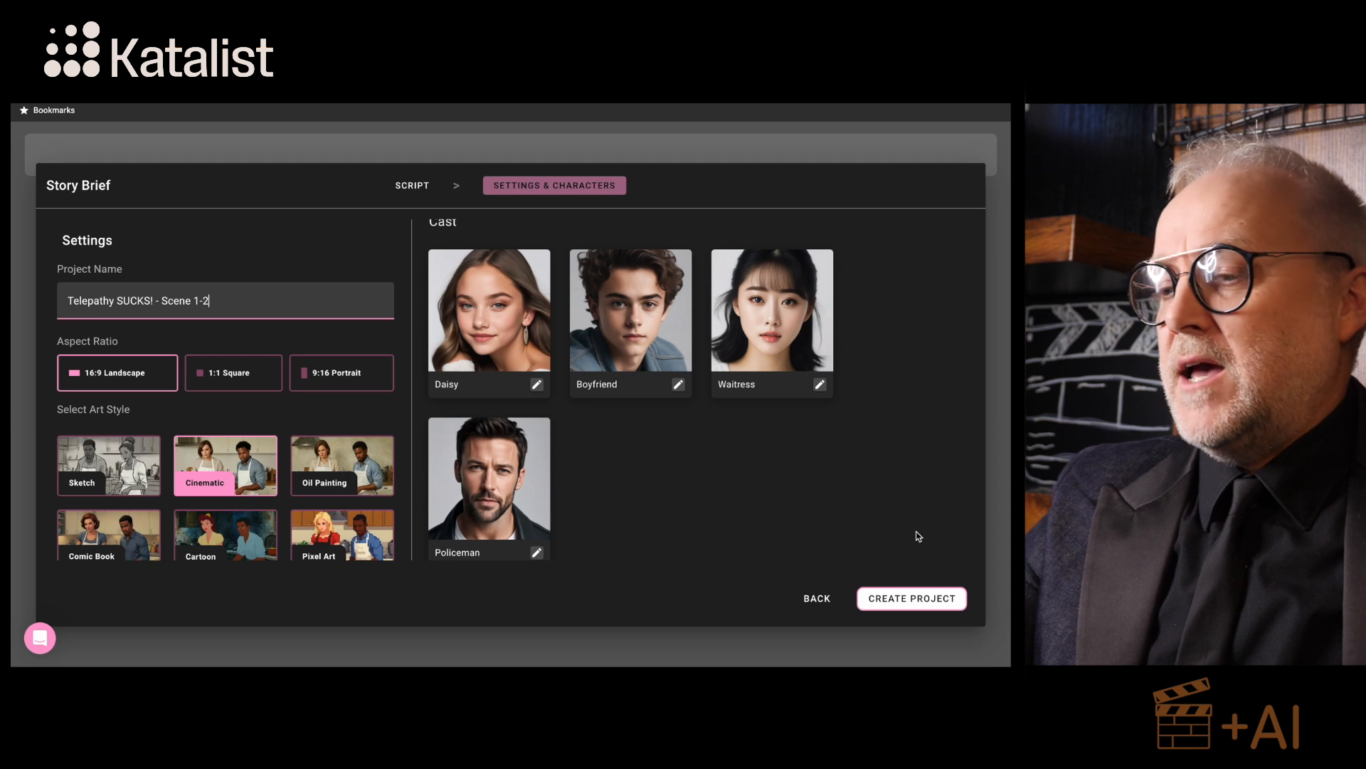
pyautogui.click(903, 598)
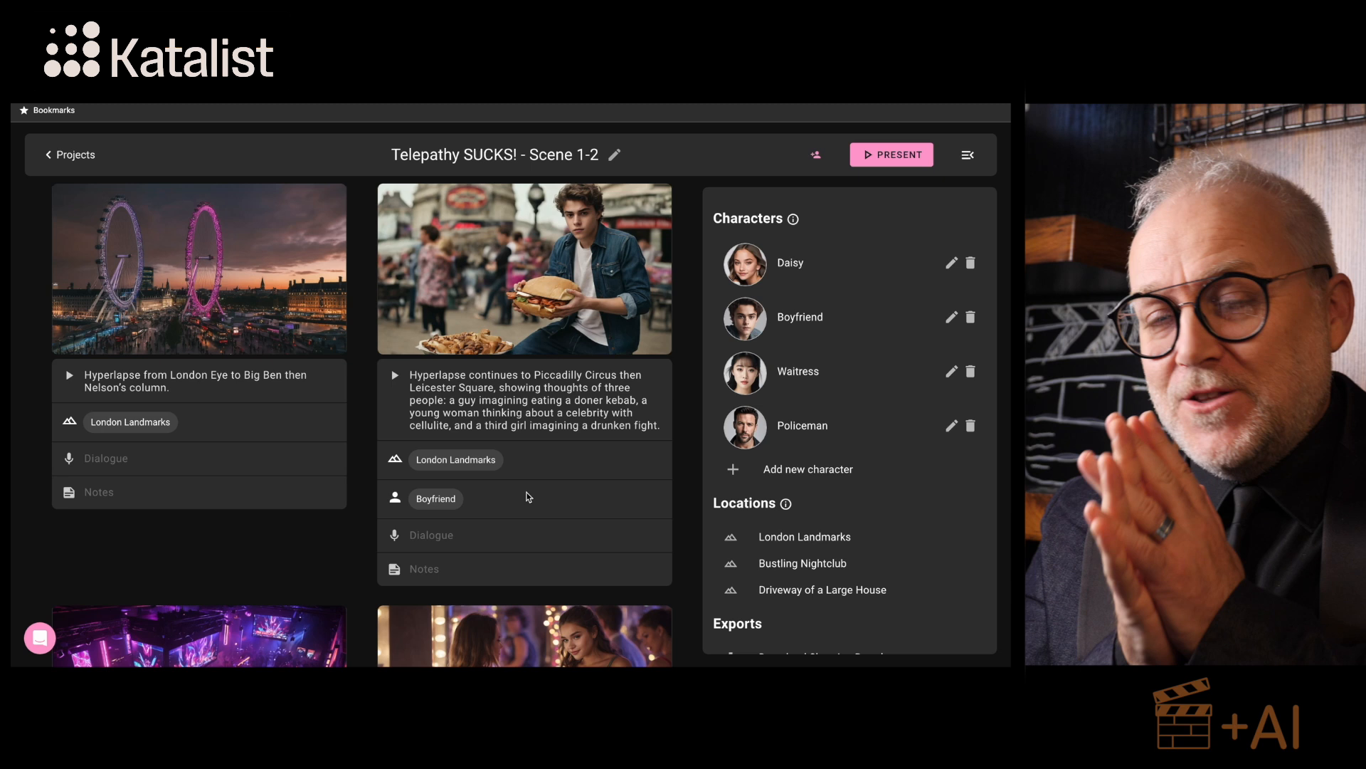
# Step: Open the London Eye hyperlapse shot for editing and mask the duplicate pink wheel with Generative Fill
pyautogui.moveTo(170, 309)
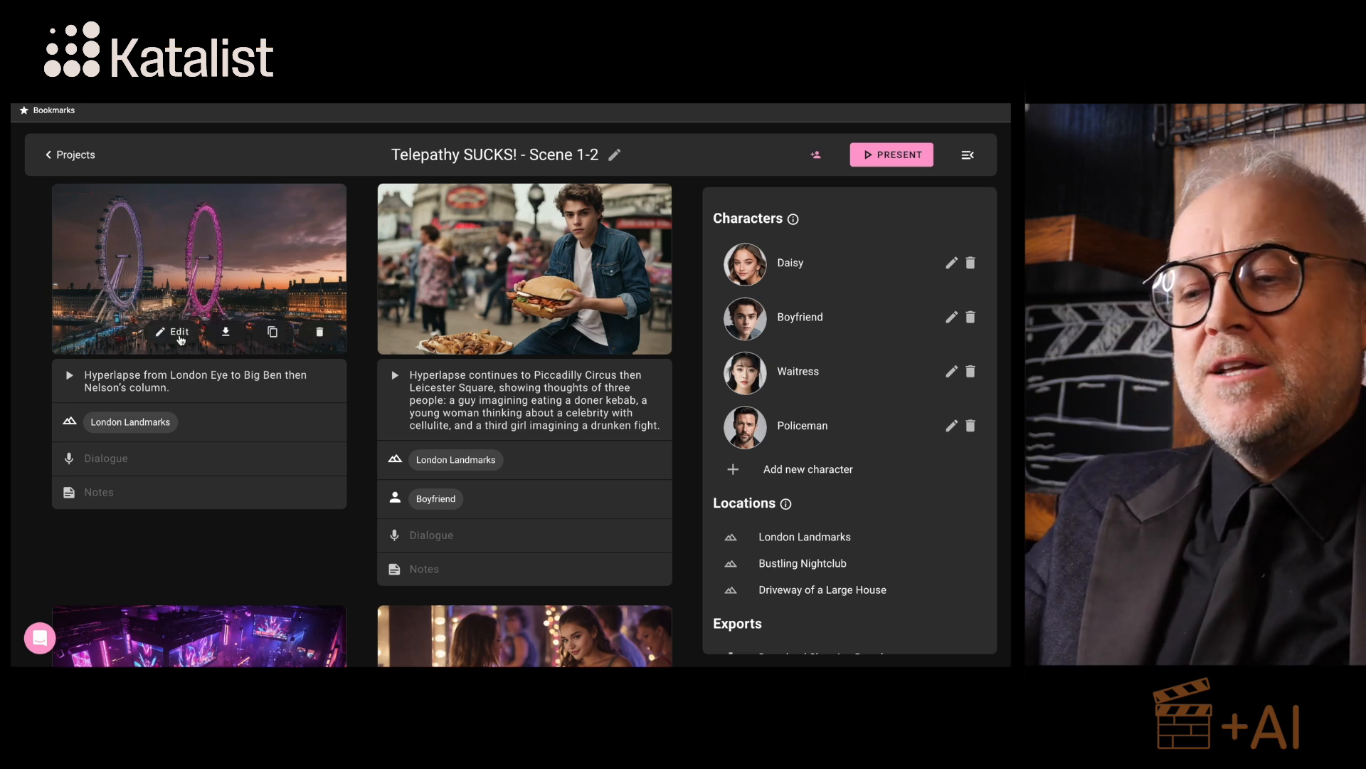
pyautogui.click(178, 333)
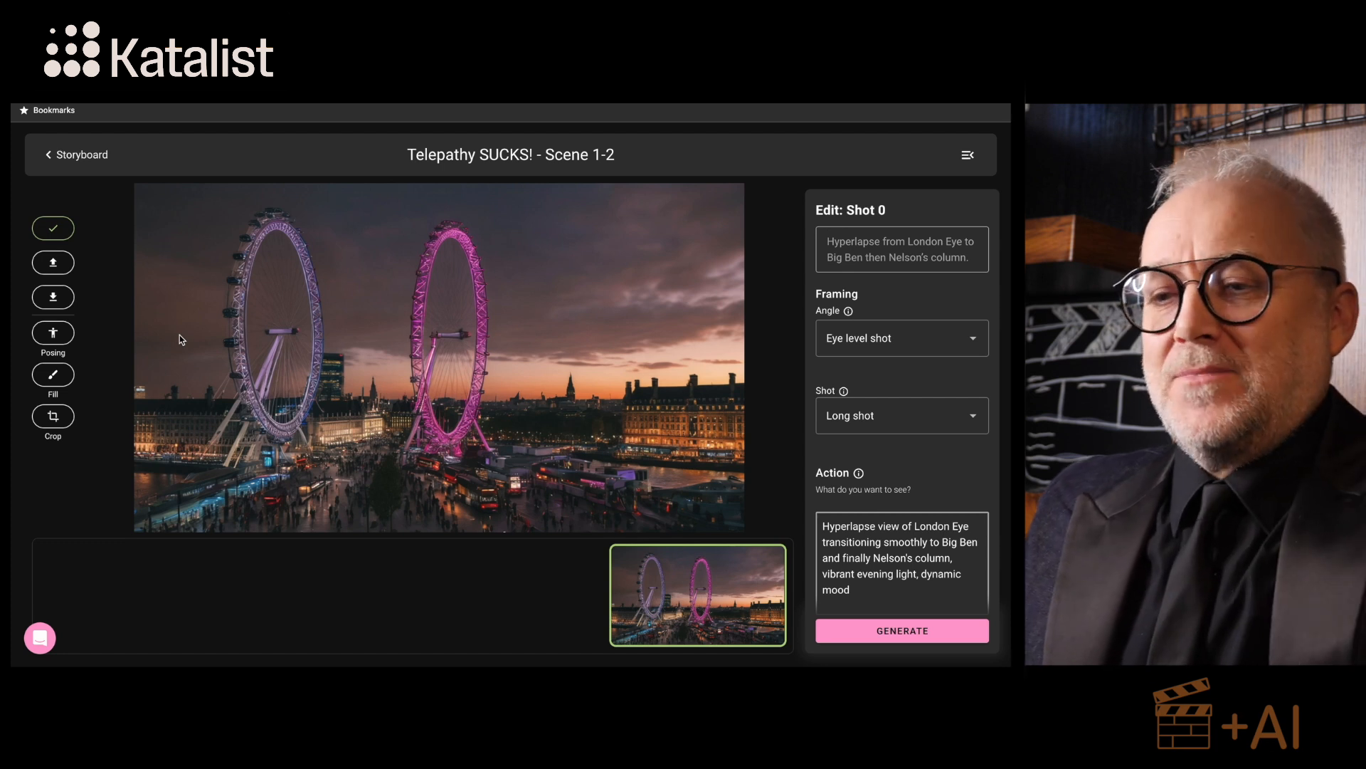
pyautogui.click(53, 375)
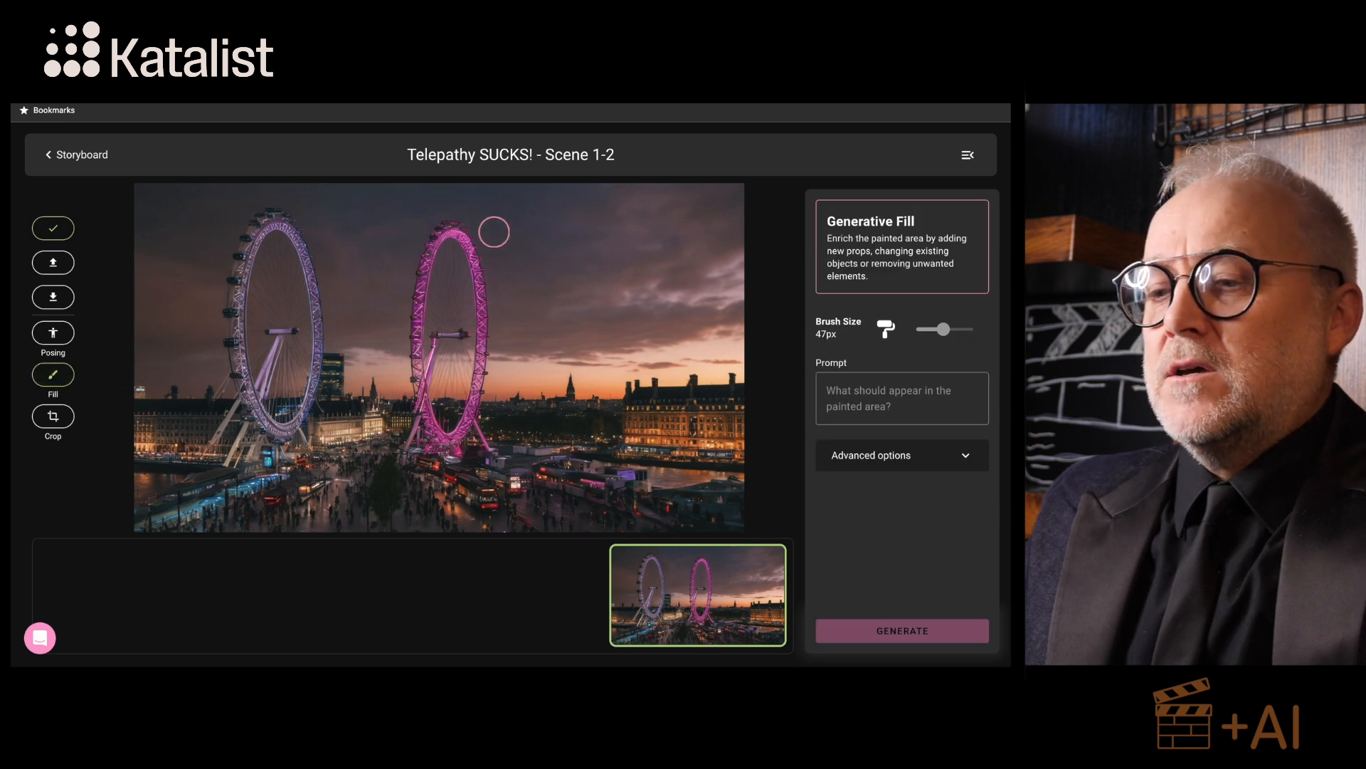
pyautogui.moveTo(488, 229); pyautogui.dragTo(484, 325)
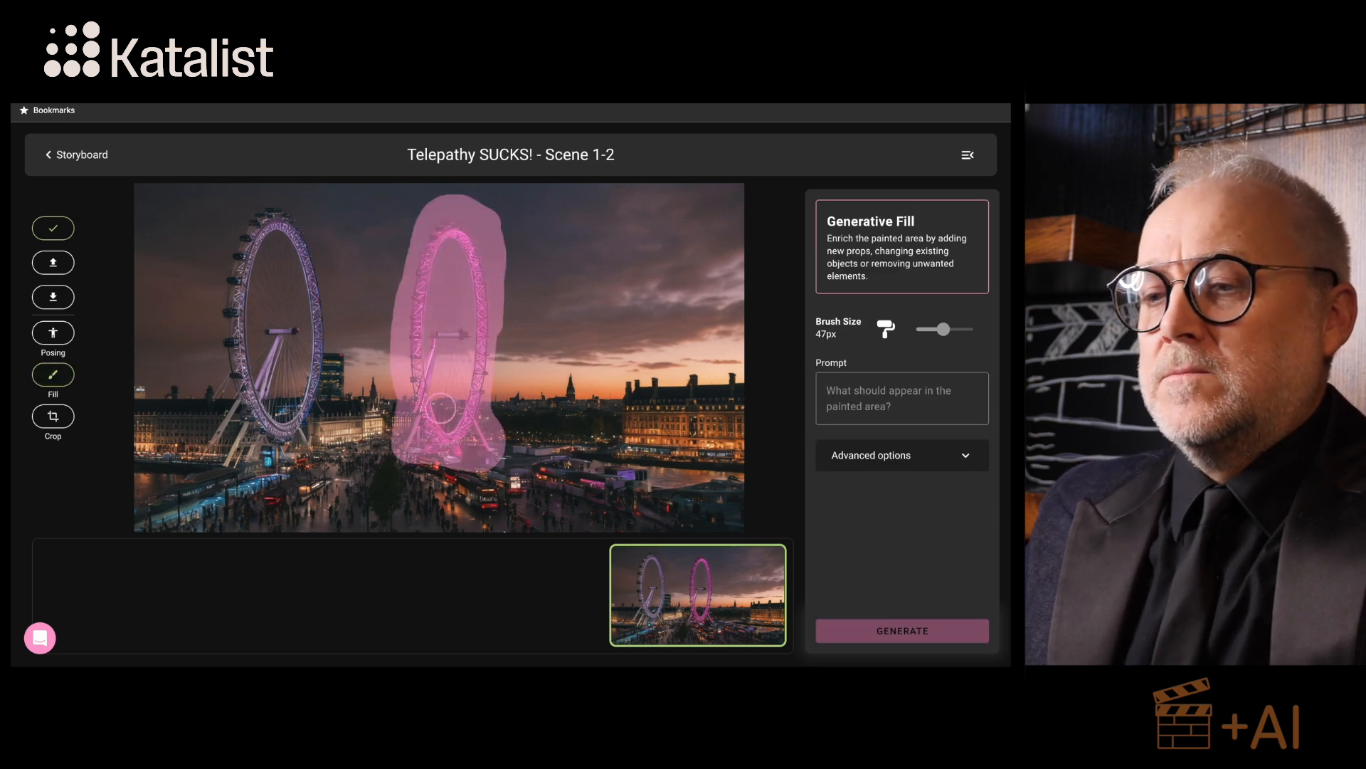
# Step: Generate fill variants for the masked area with prompt "Sky and London landscape skyline" and negative prompt "London Eye"
pyautogui.click(911, 408)
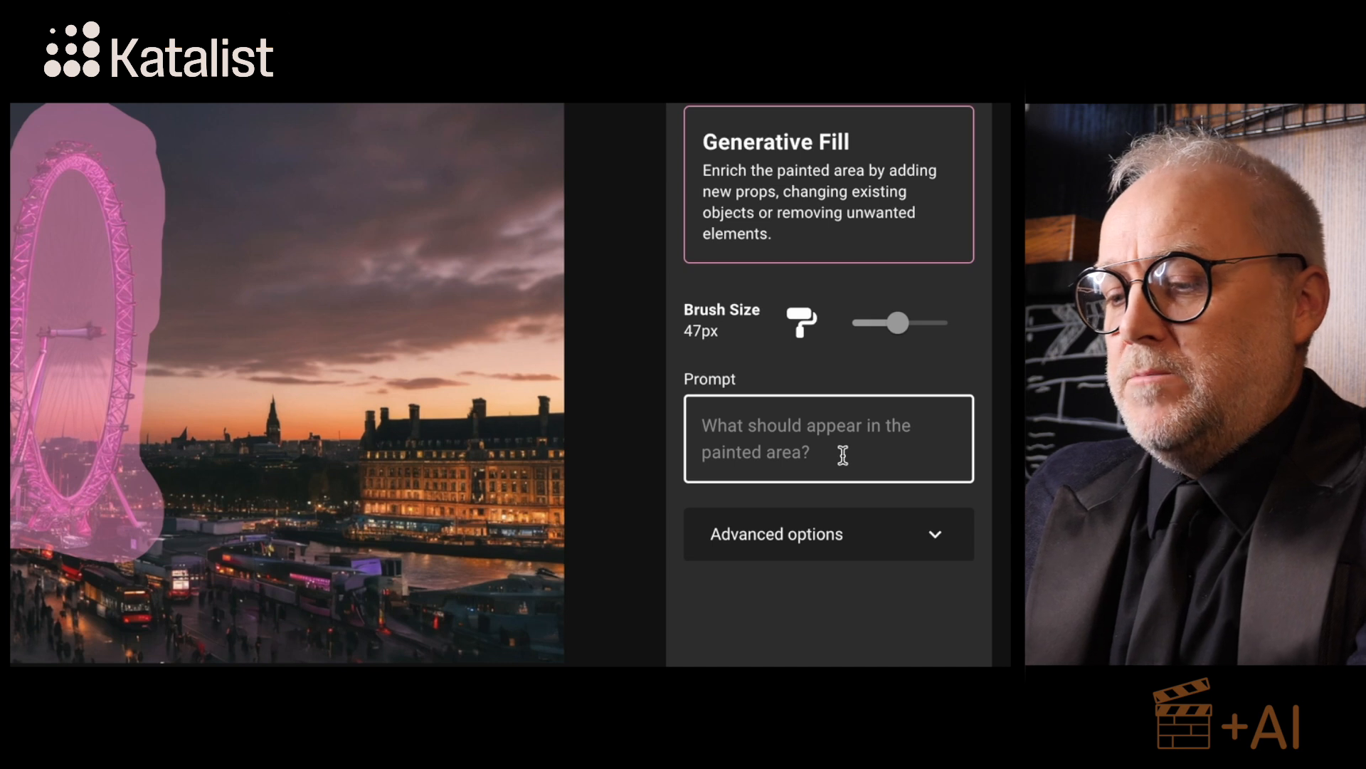
pyautogui.write('Sky')
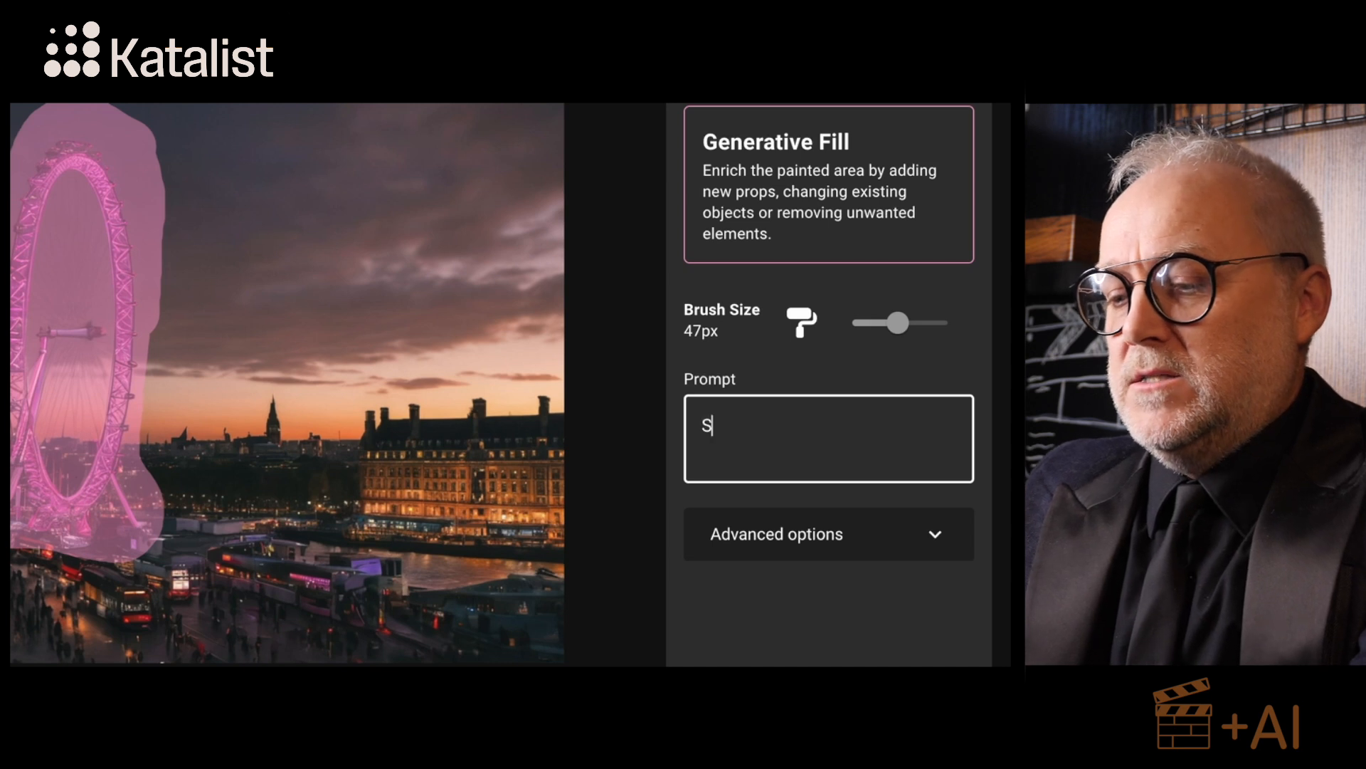
pyautogui.click(845, 534)
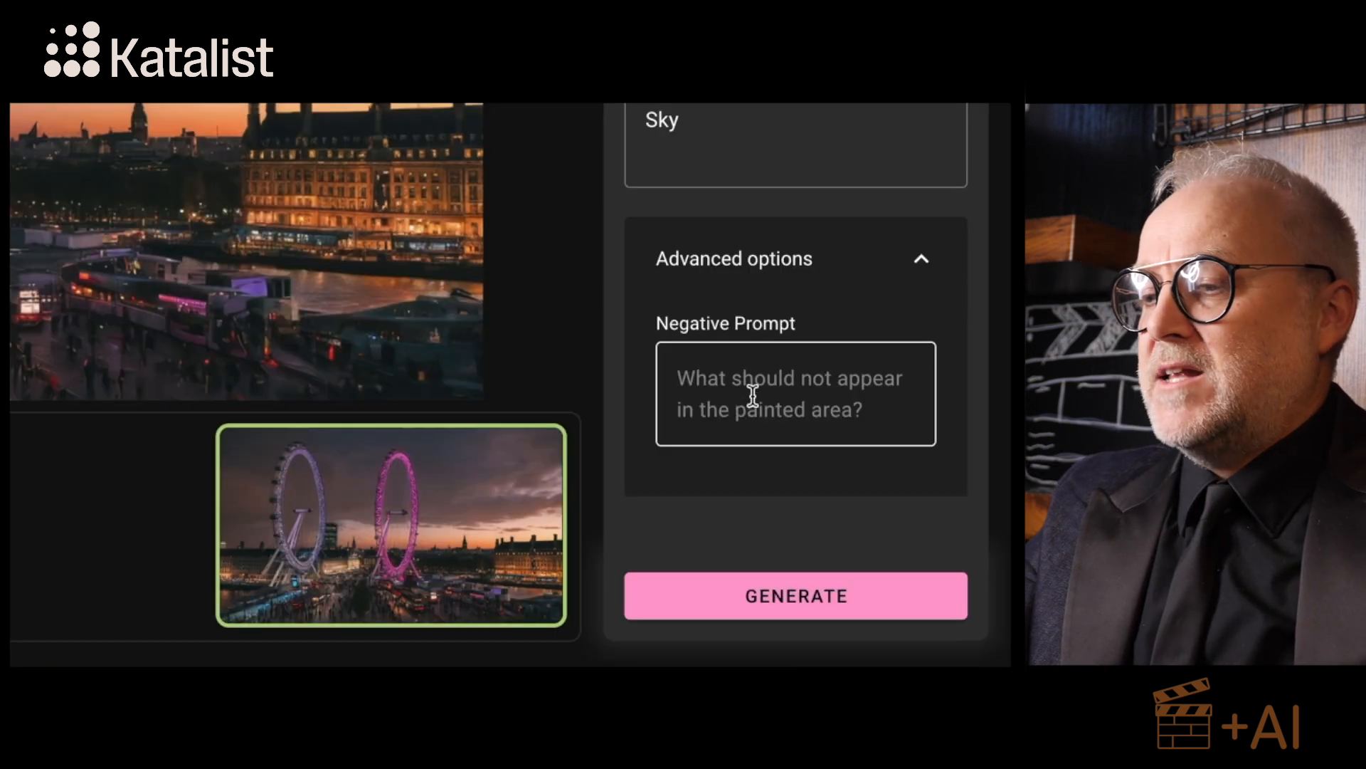
pyautogui.click(881, 528)
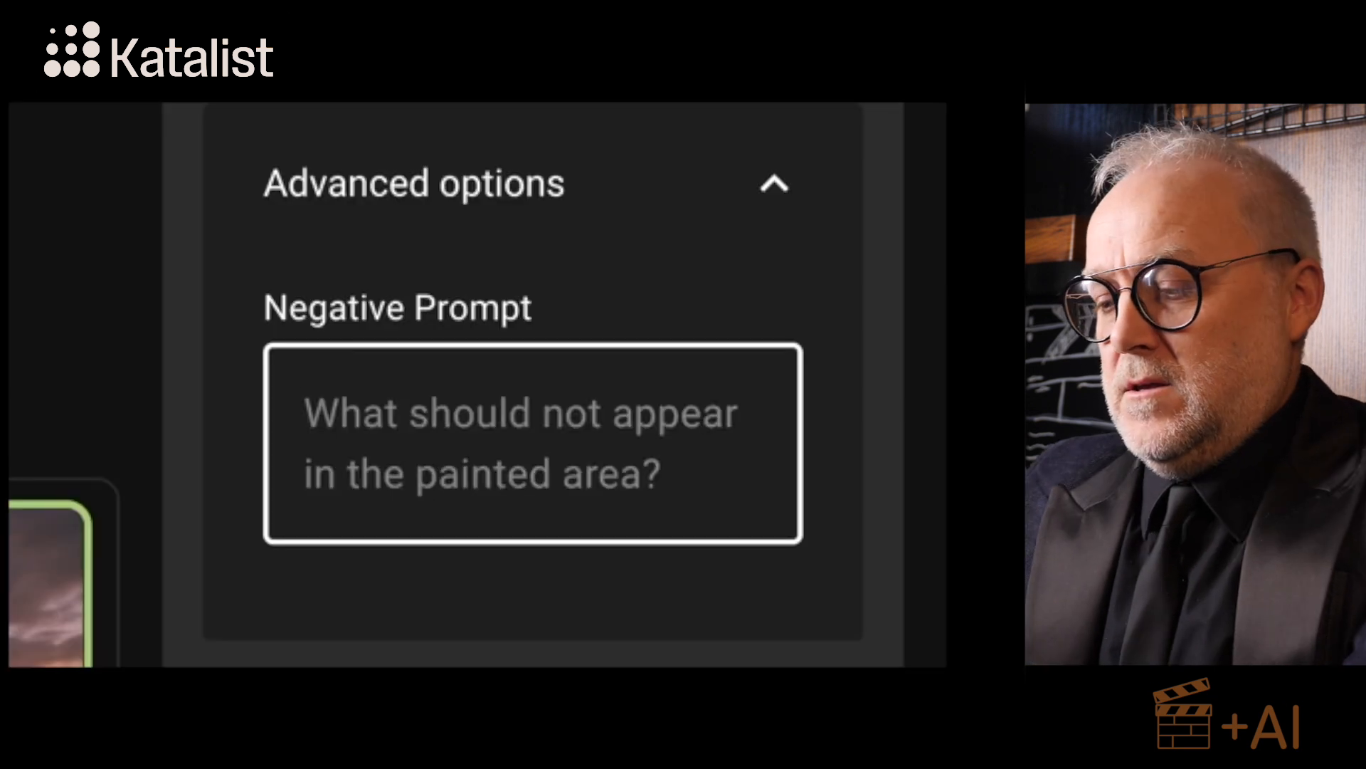
pyautogui.write('London')
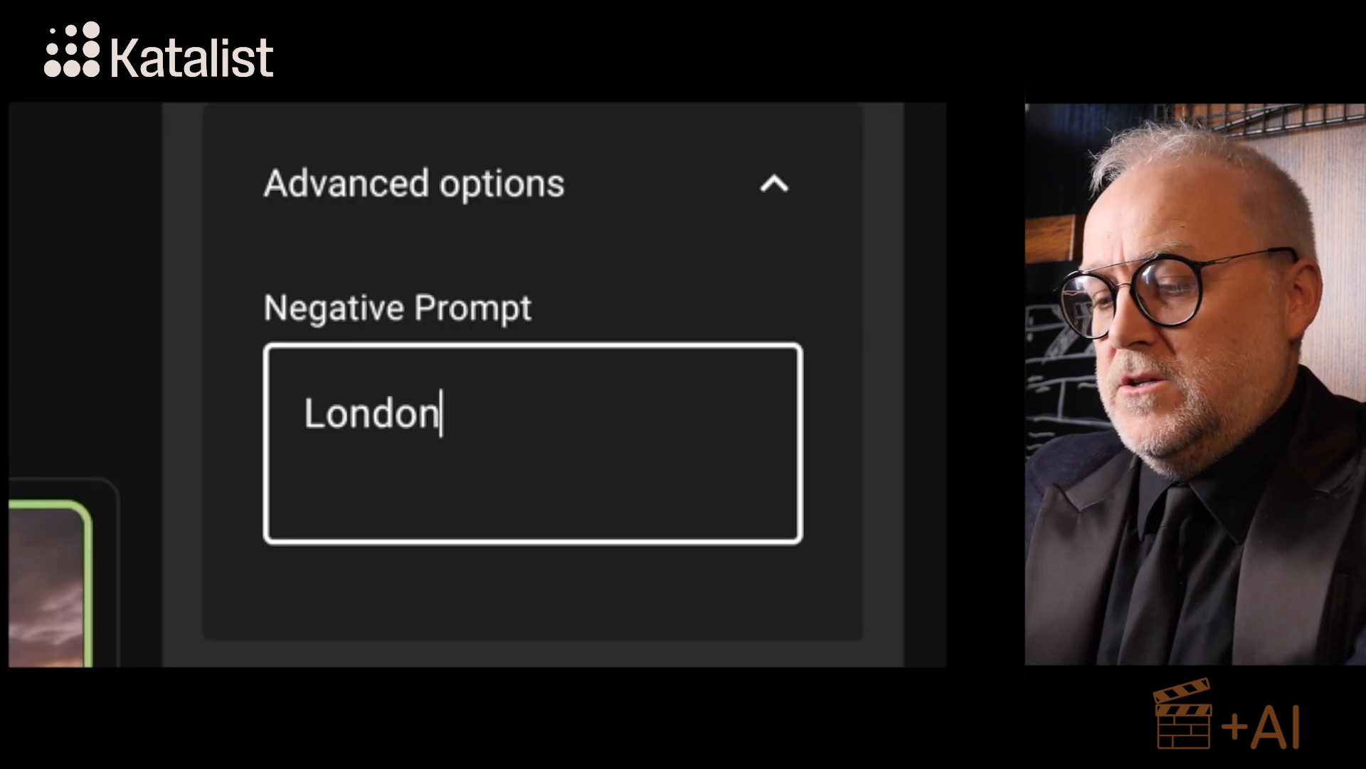
pyautogui.write(' Eye')
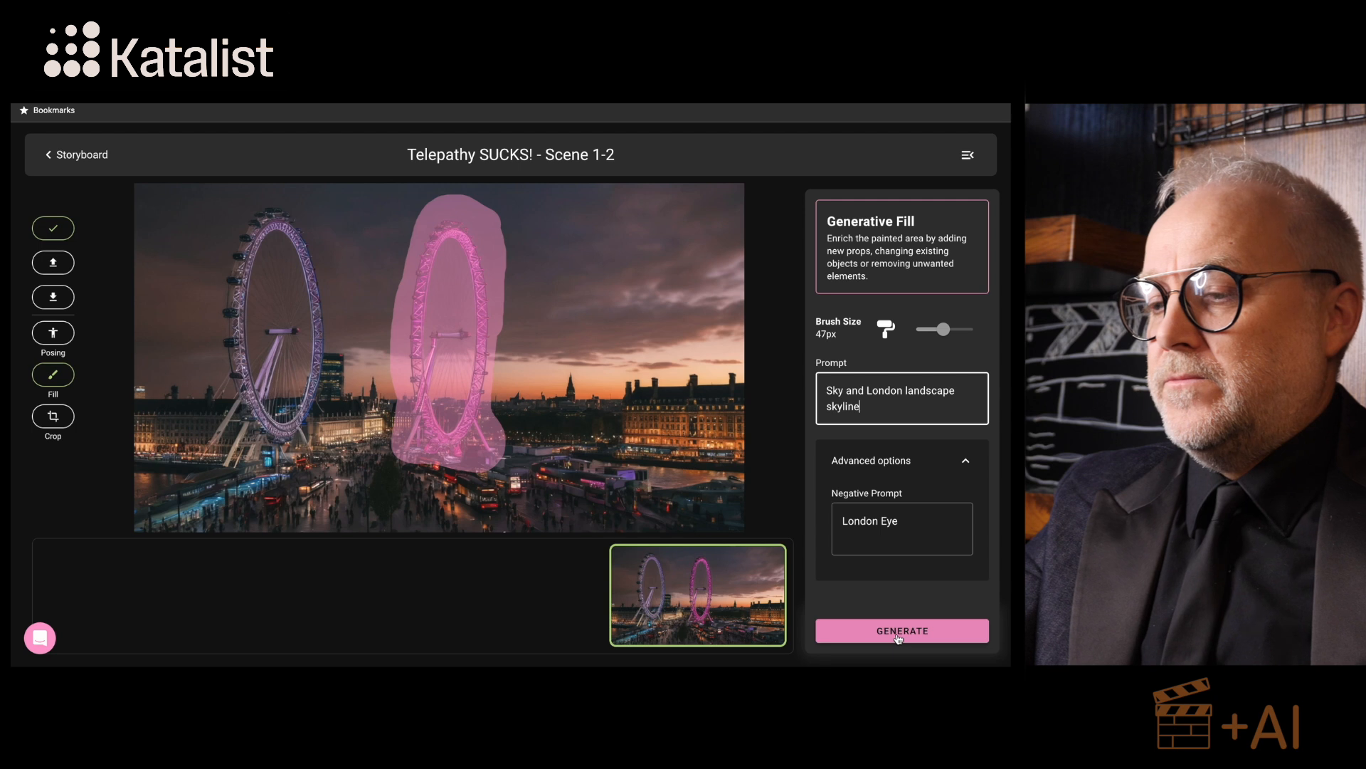
pyautogui.click(899, 638)
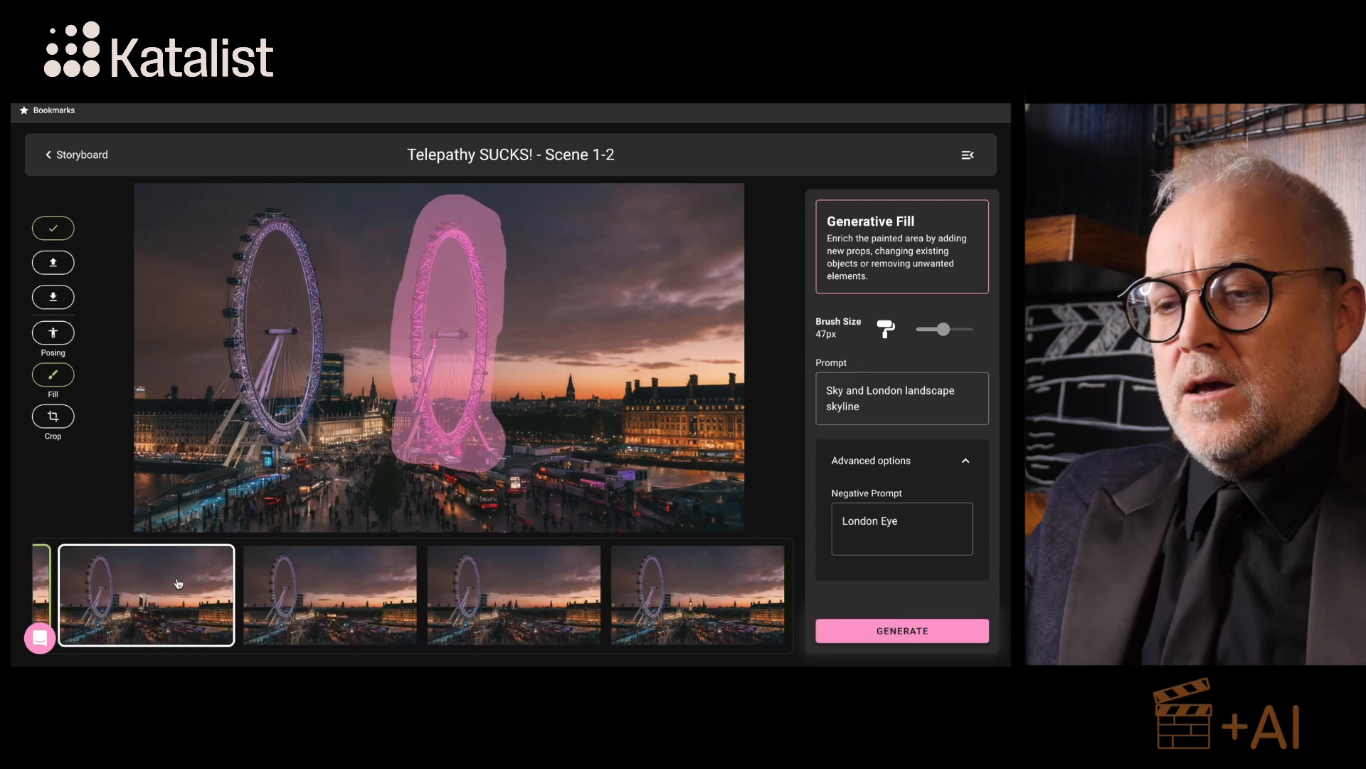
# Step: Compare the four generated fill variants, assign the first one to the storyboard and return to the storyboard
pyautogui.click(177, 585)
pyautogui.click(315, 588)
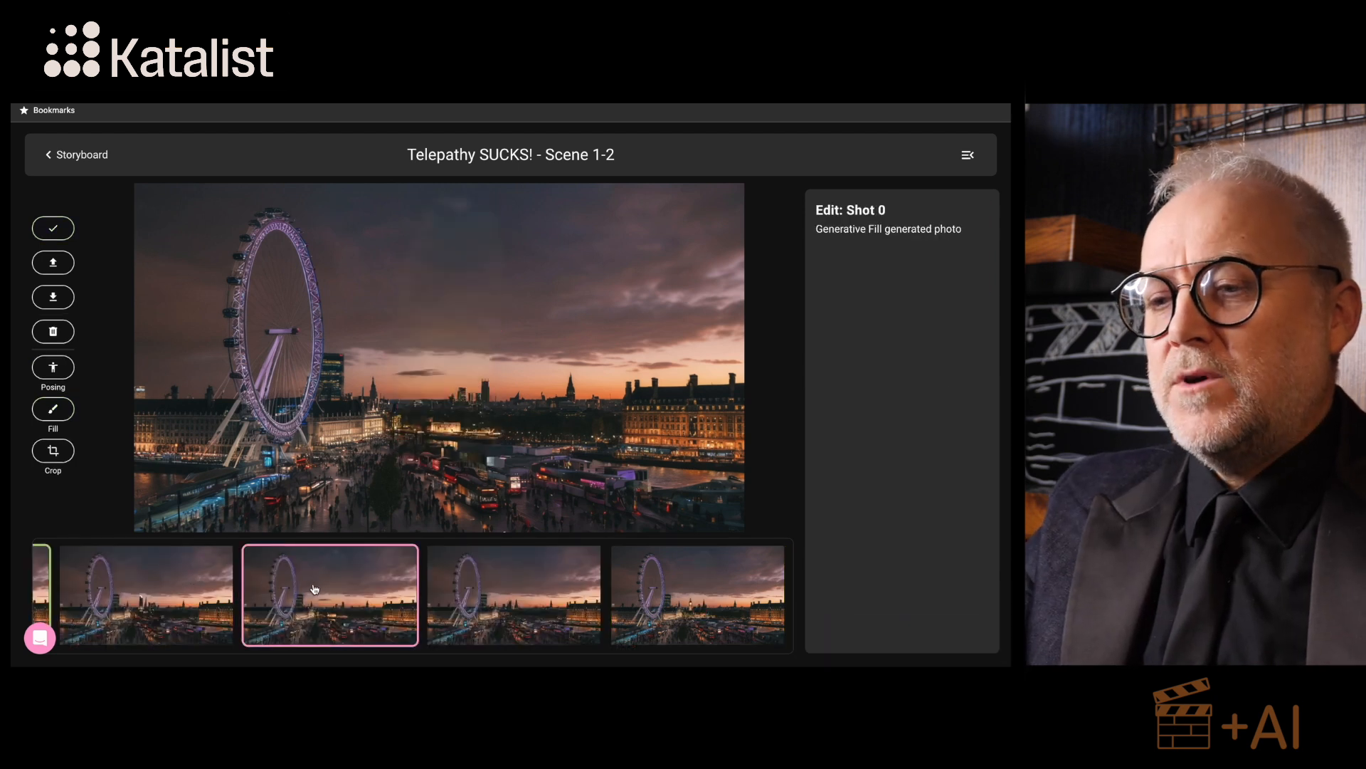
pyautogui.click(504, 606)
pyautogui.click(695, 613)
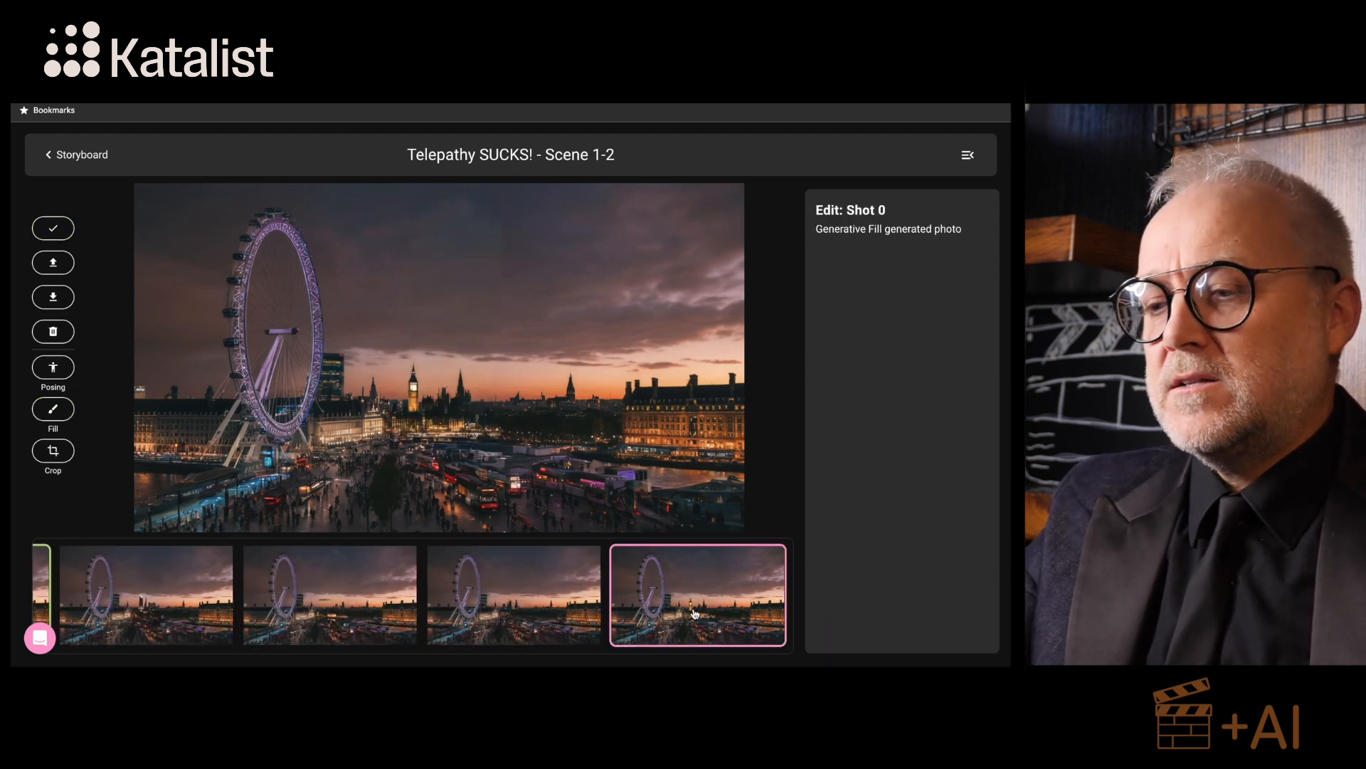
pyautogui.click(217, 579)
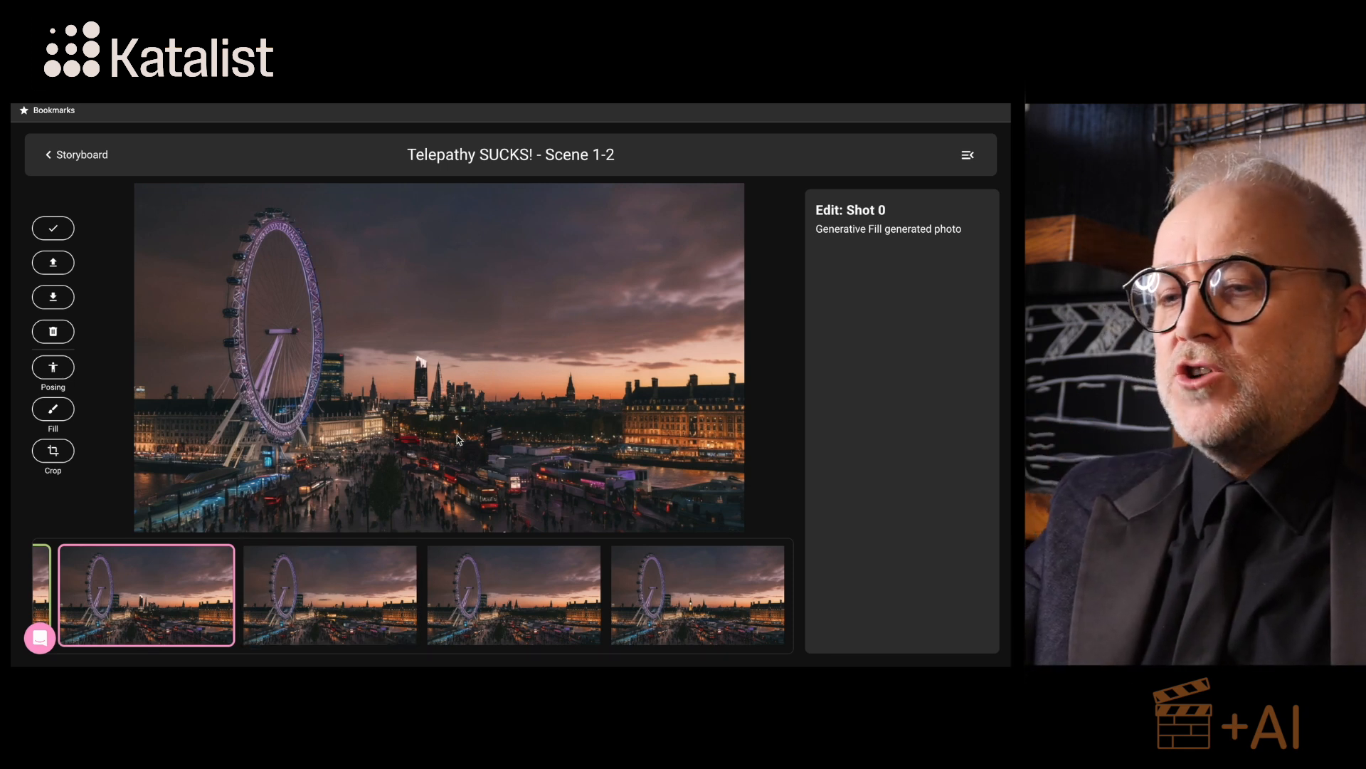
pyautogui.click(53, 228)
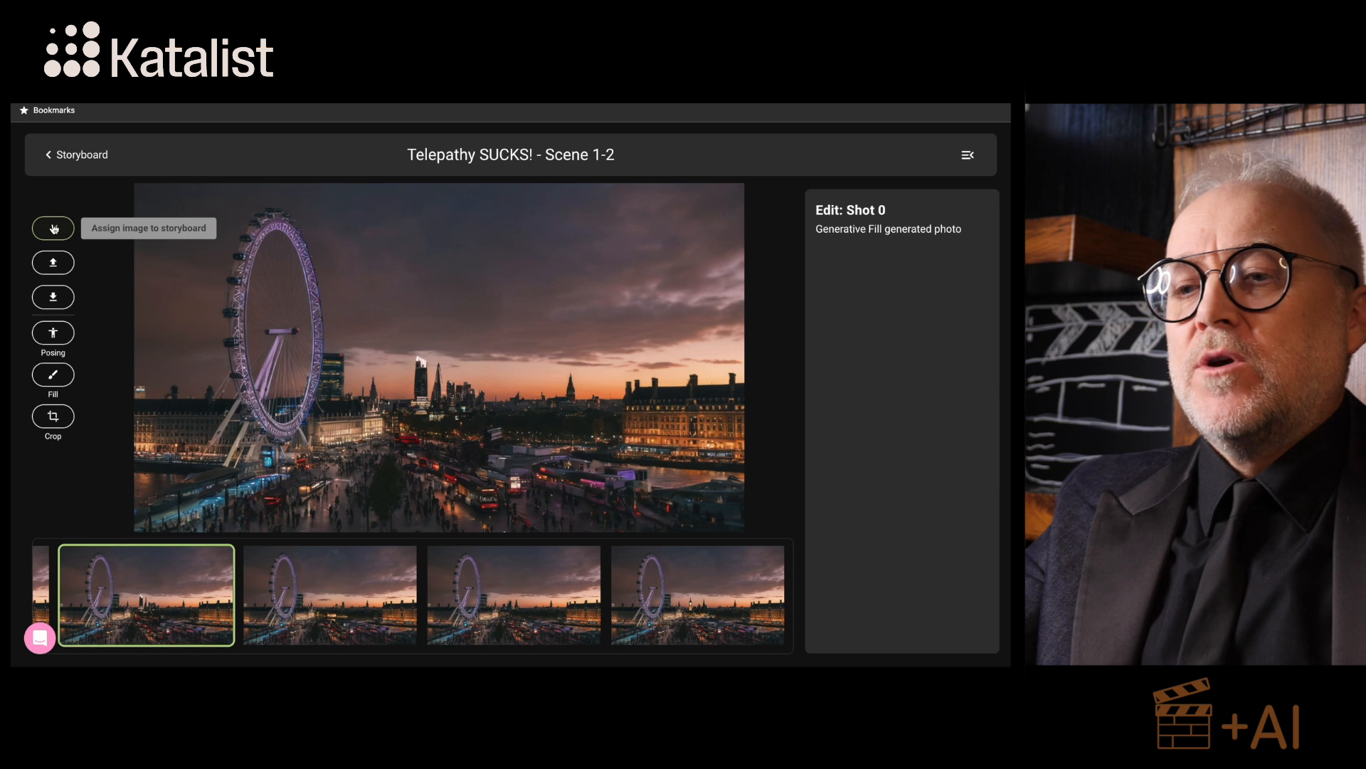
pyautogui.click(48, 155)
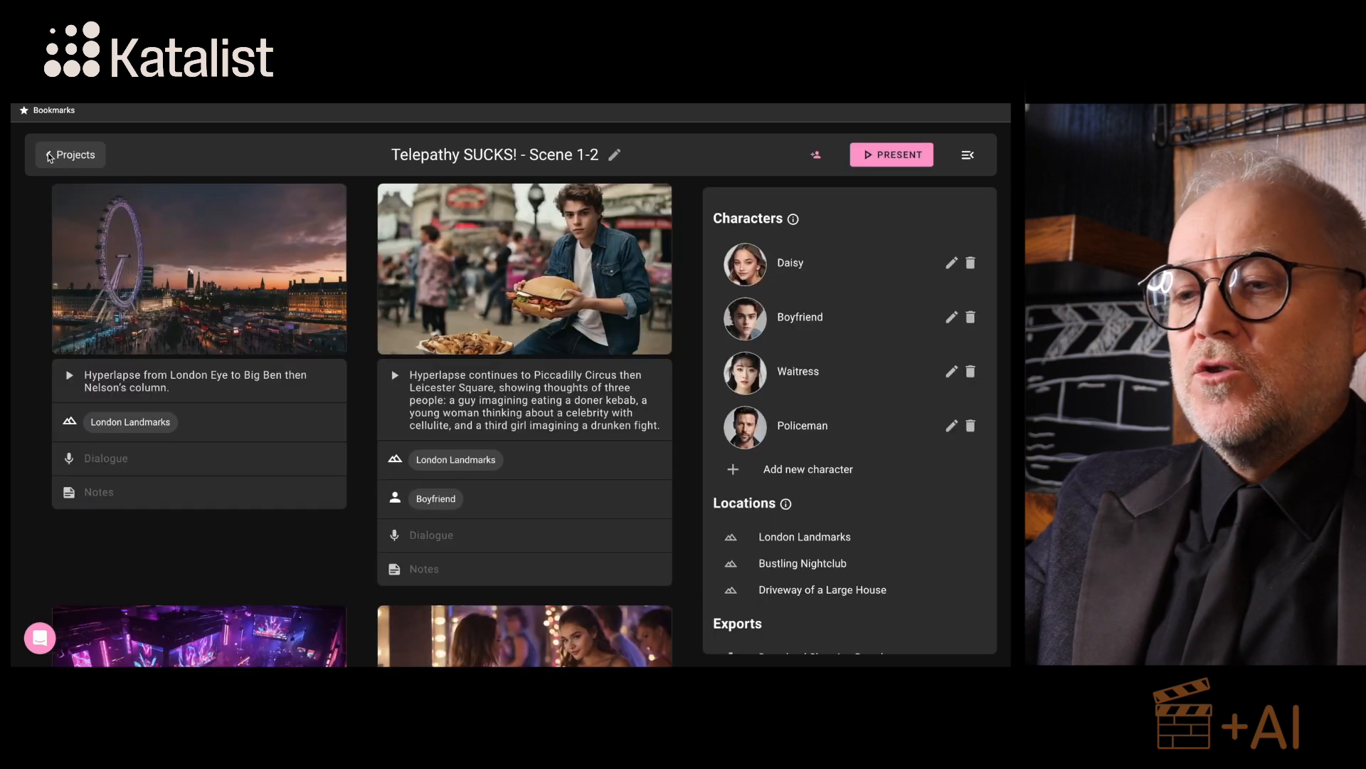
# Step: Look through the storyboard frames from the London landmarks to Daisy's nightclub shots, checking how the characters appear
pyautogui.moveTo(233, 333)
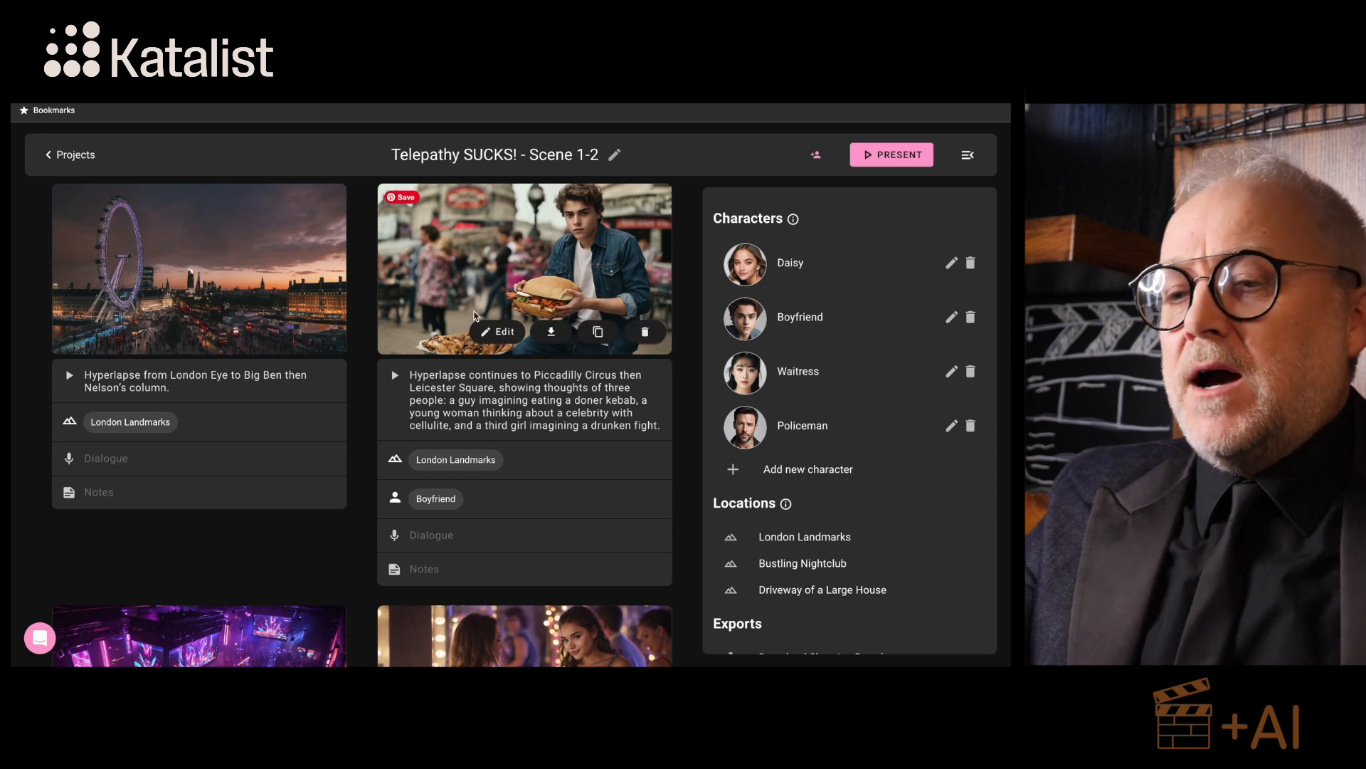
pyautogui.scroll(-2, 475, 315)
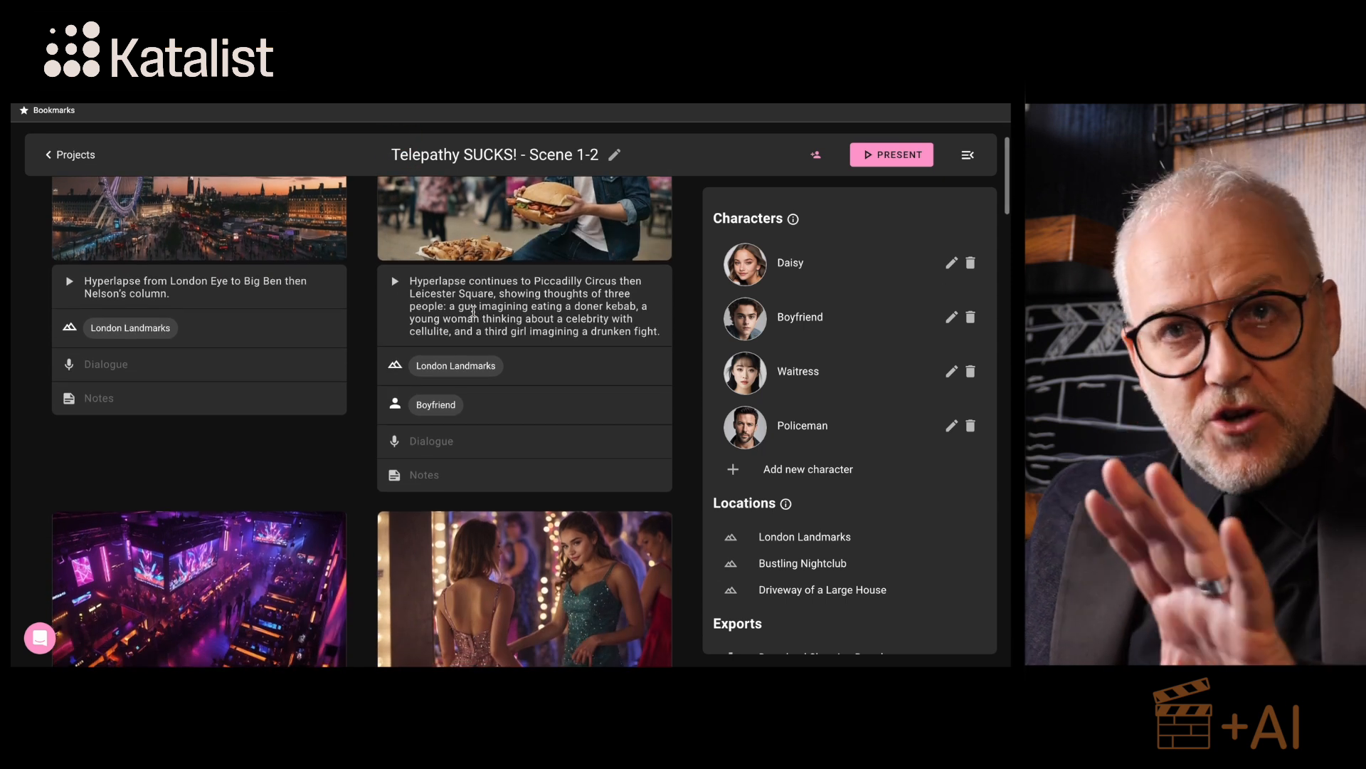
pyautogui.scroll(2, 476, 316)
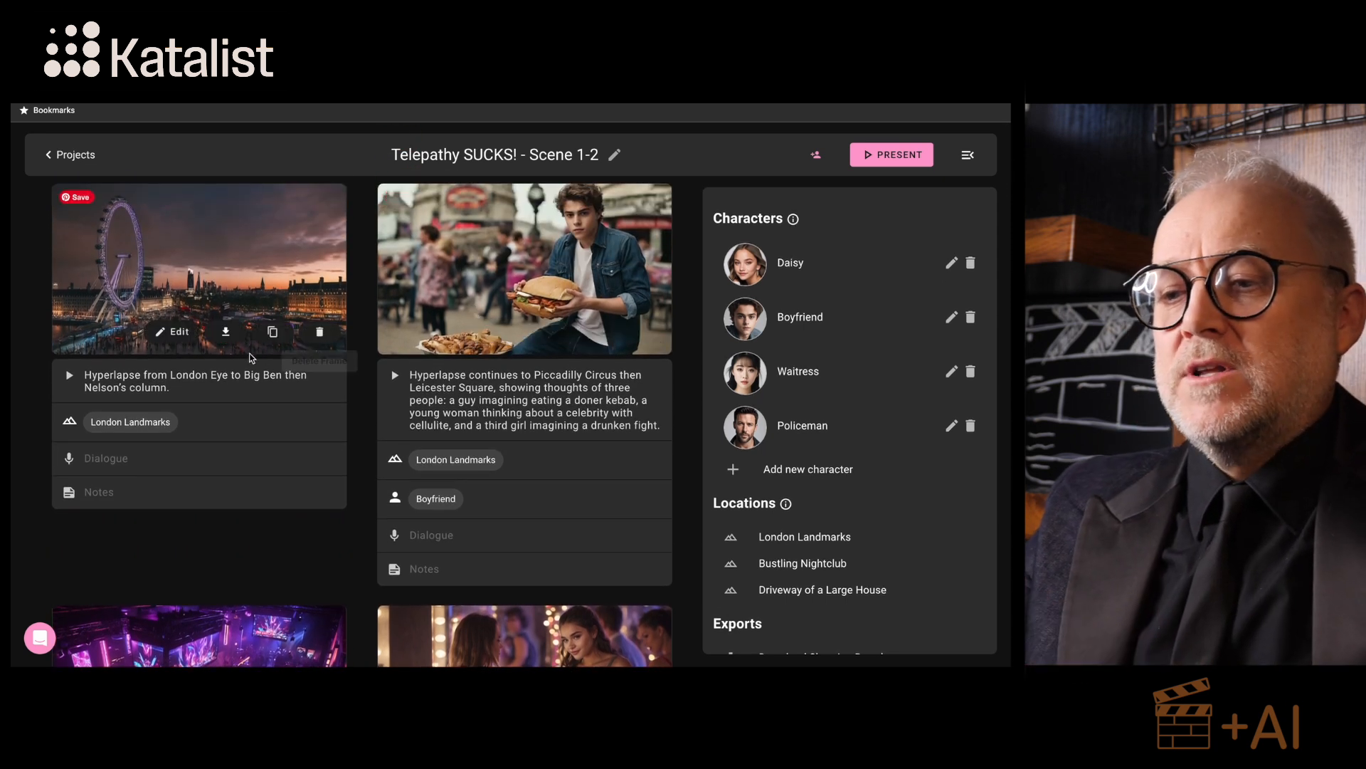
pyautogui.scroll(-5, 299, 355)
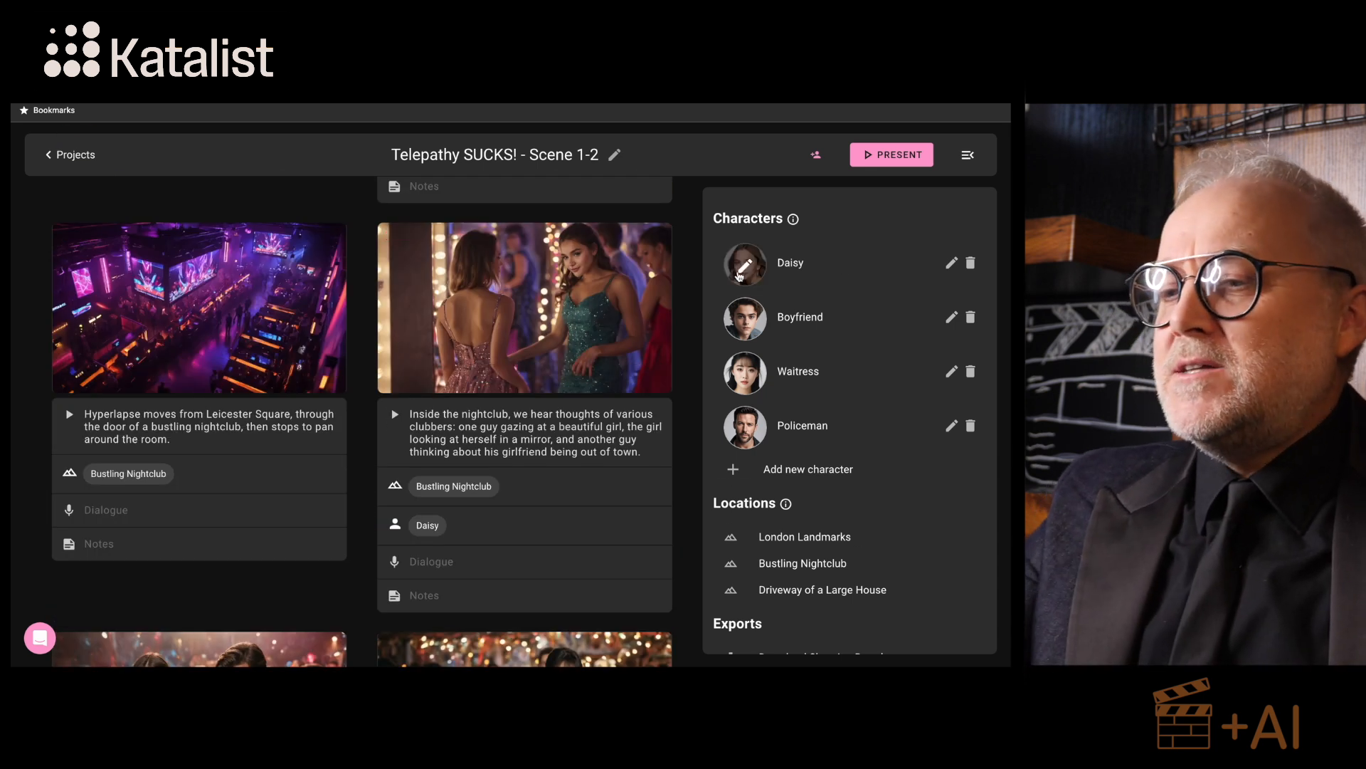
pyautogui.scroll(-6, 624, 303)
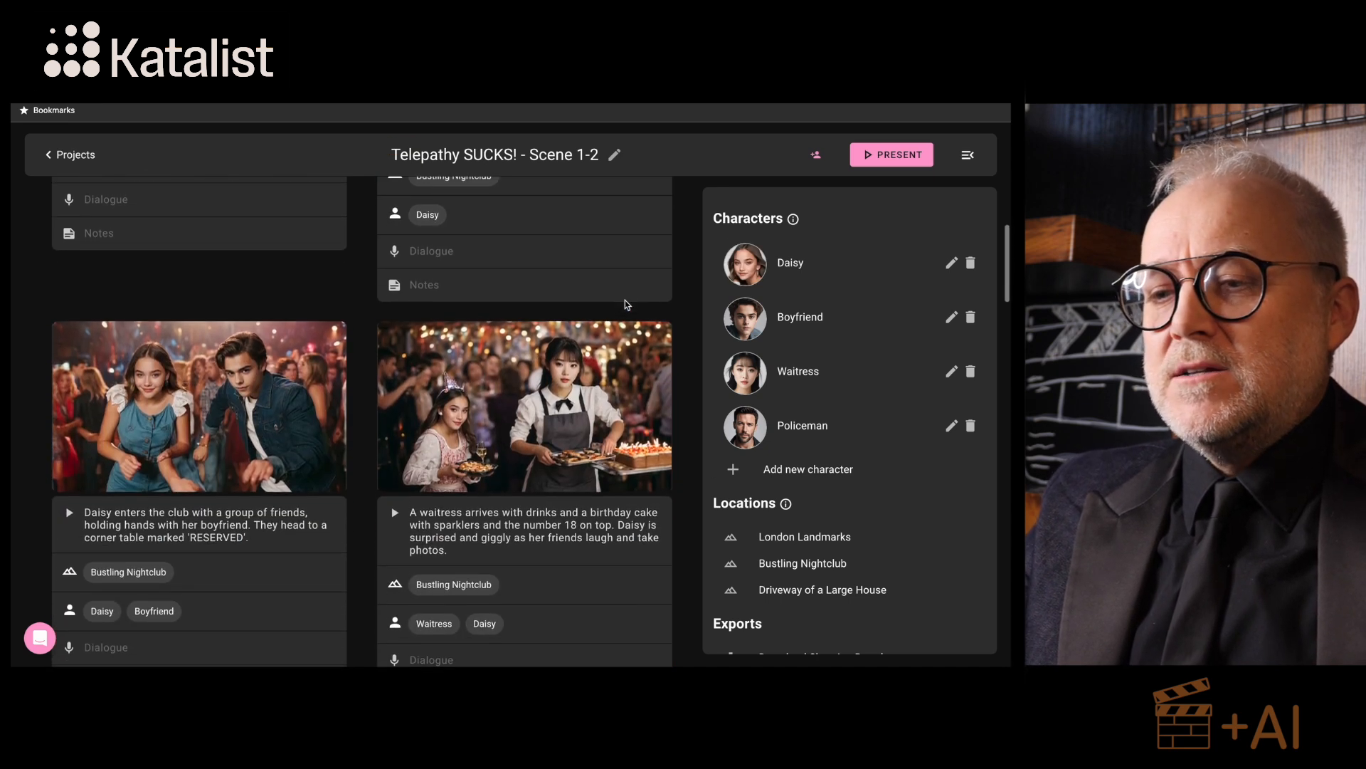
pyautogui.scroll(-7, 625, 304)
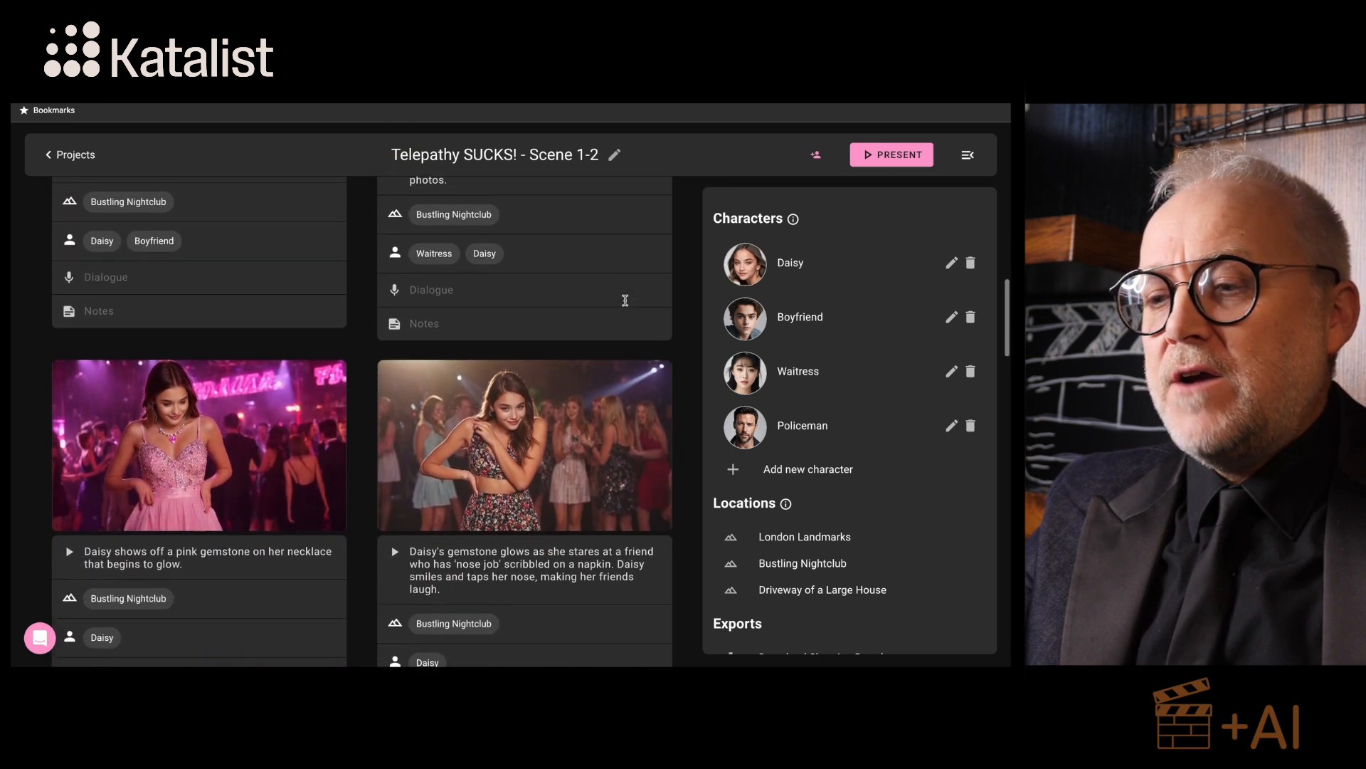
pyautogui.scroll(15, 625, 302)
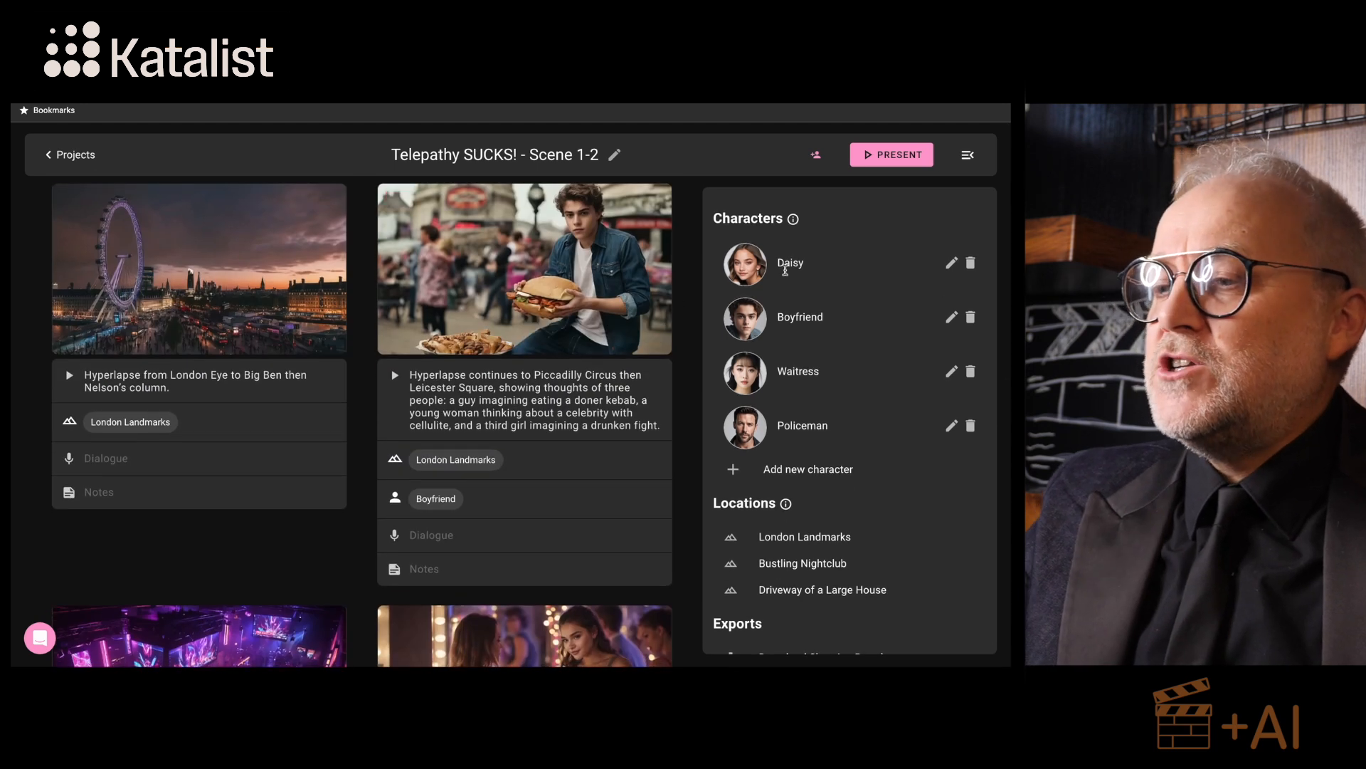
# Step: Start a new custom character from Daisy's character library, using the portrait of the man in a black tuxedo as face reference
pyautogui.moveTo(747, 272)
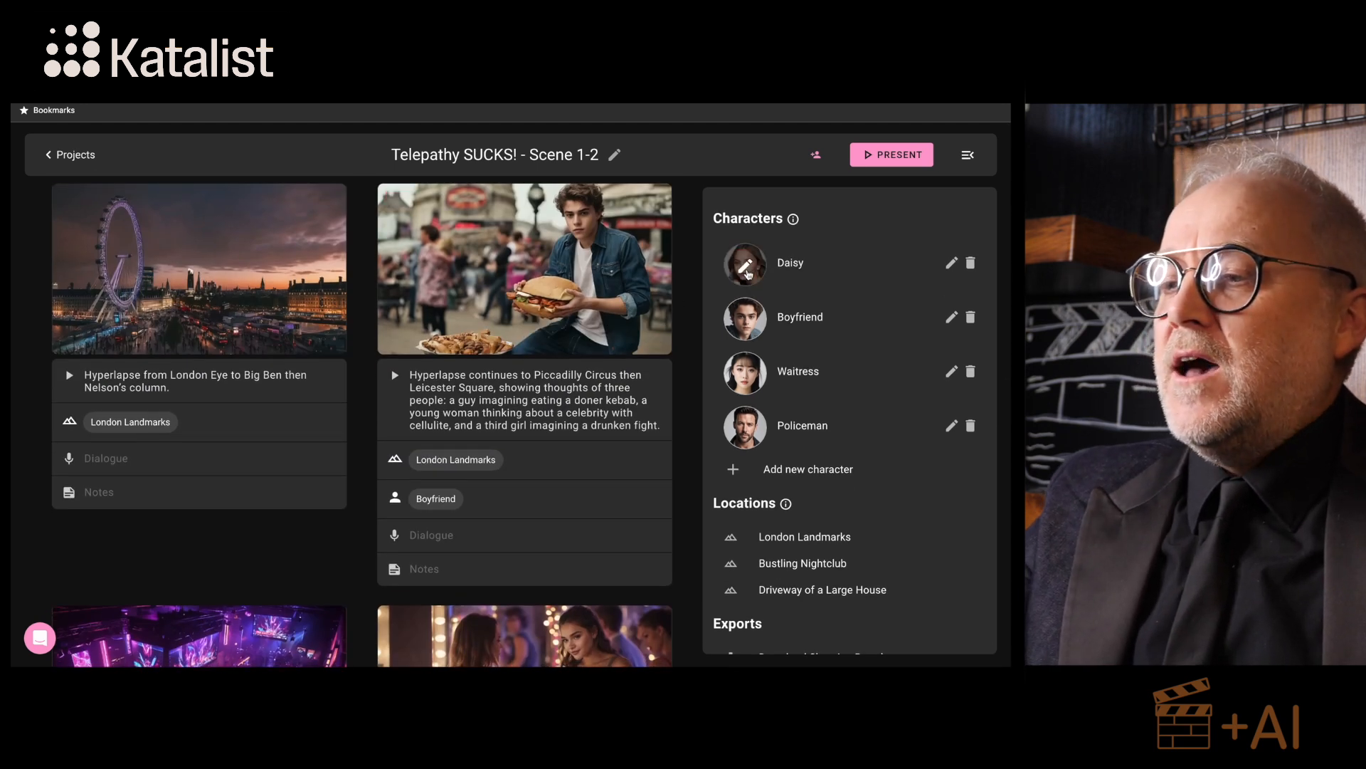
pyautogui.click(747, 273)
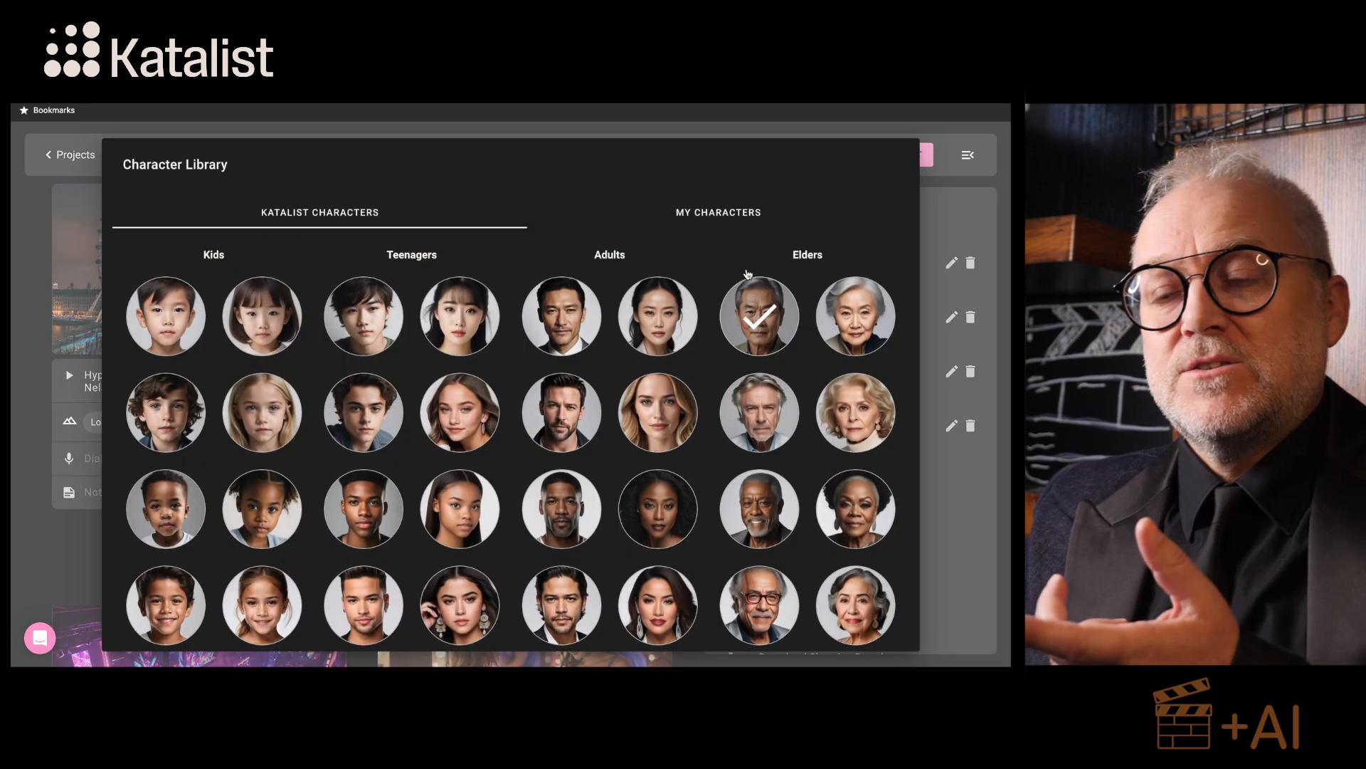
pyautogui.click(707, 215)
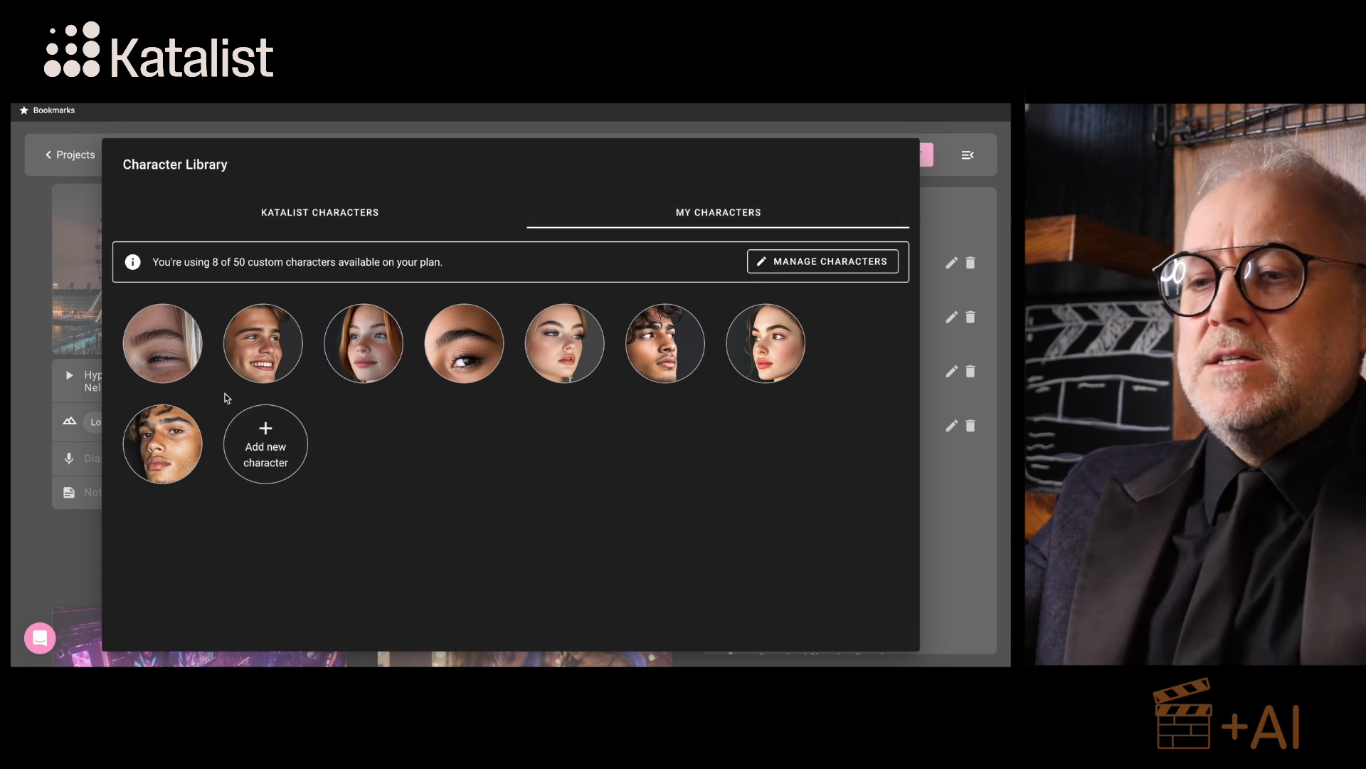
pyautogui.click(284, 449)
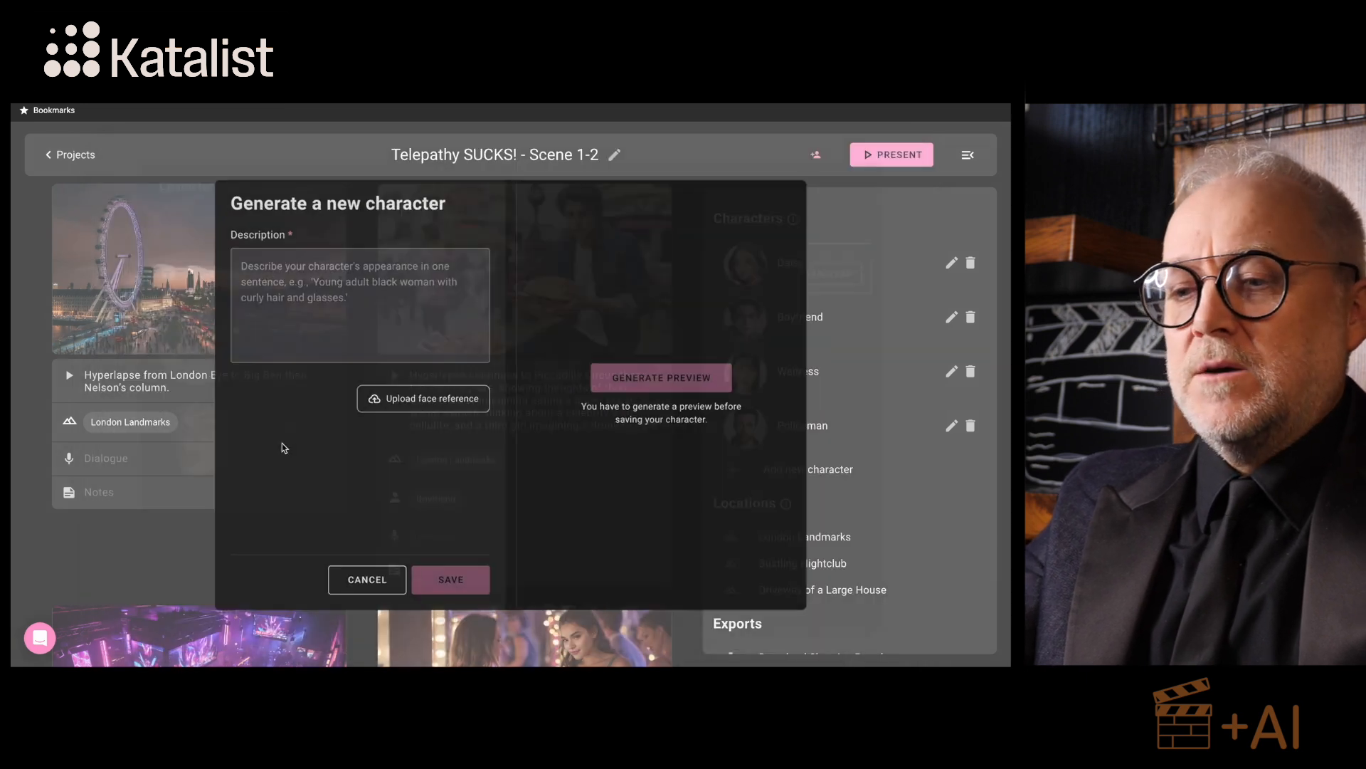
pyautogui.click(432, 400)
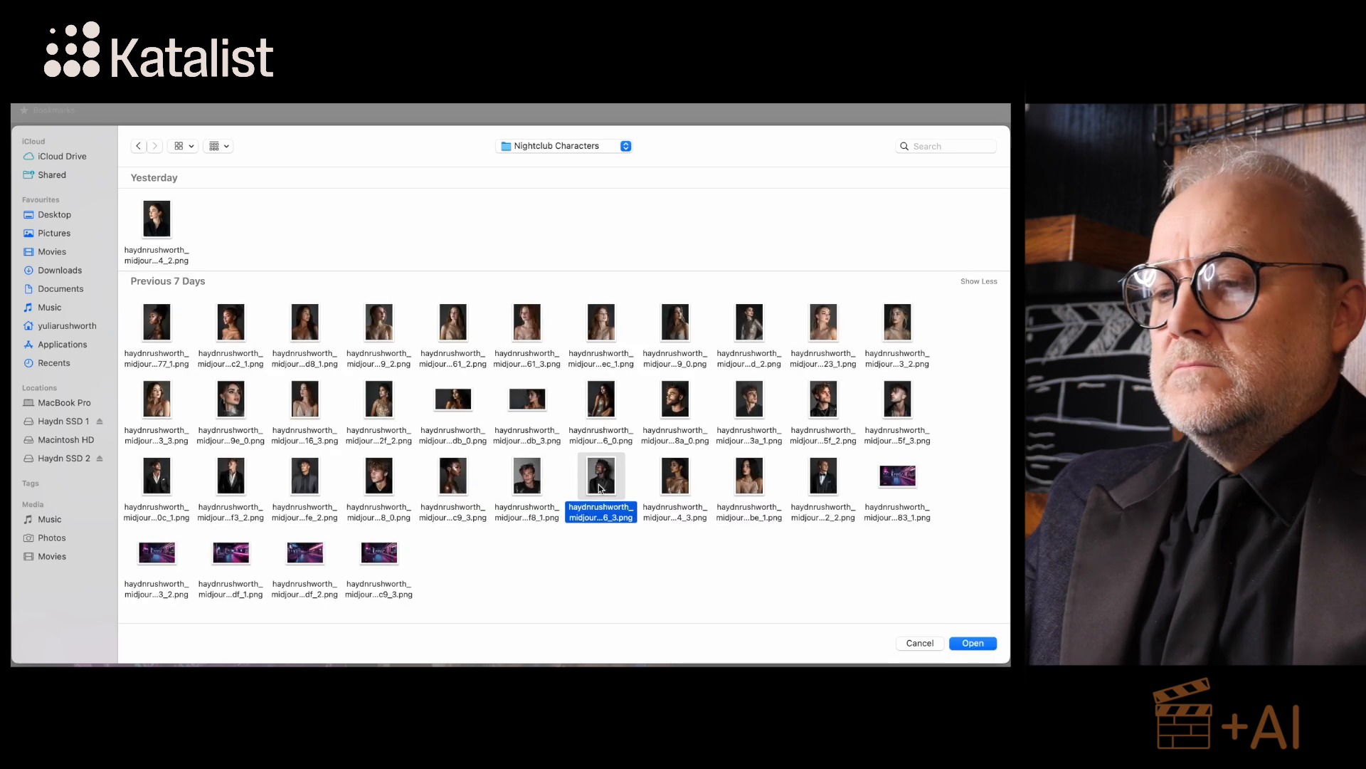
pyautogui.press('space')
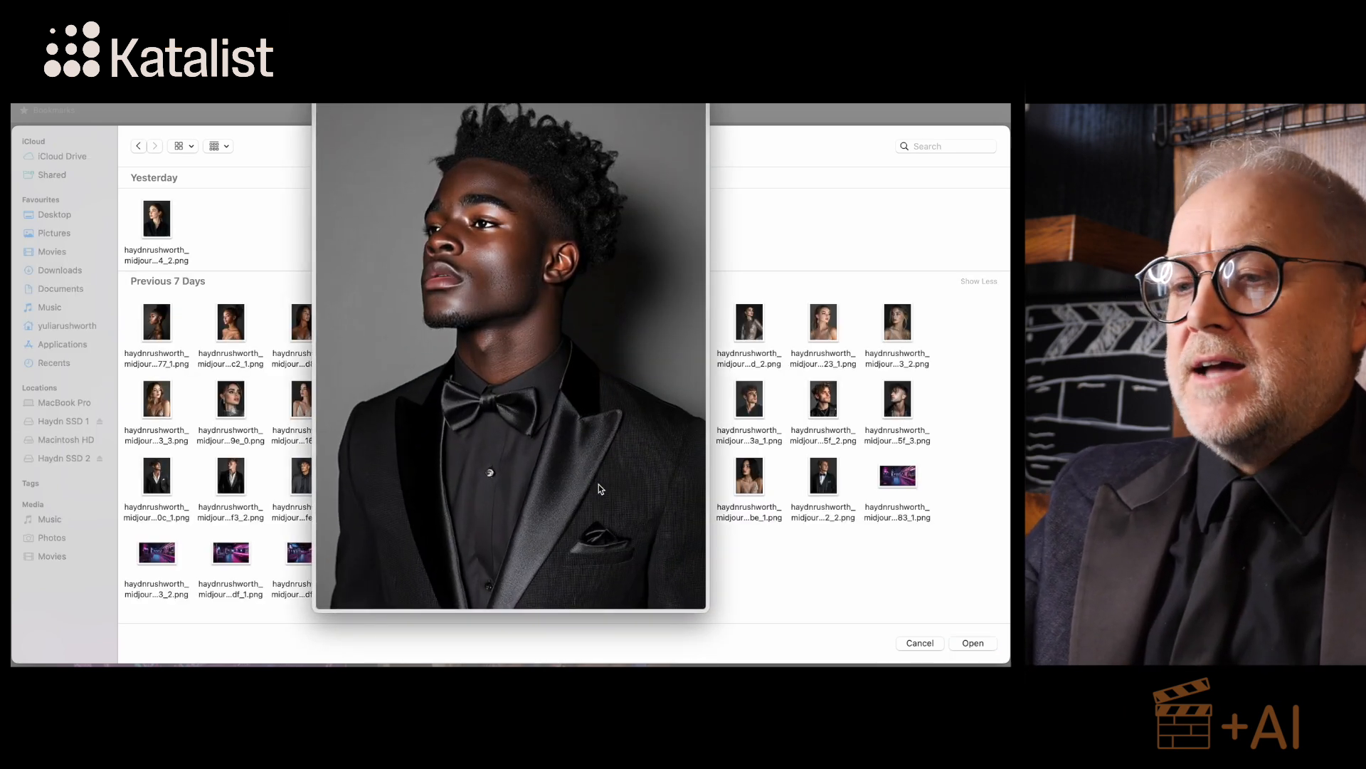
pyautogui.press('space')
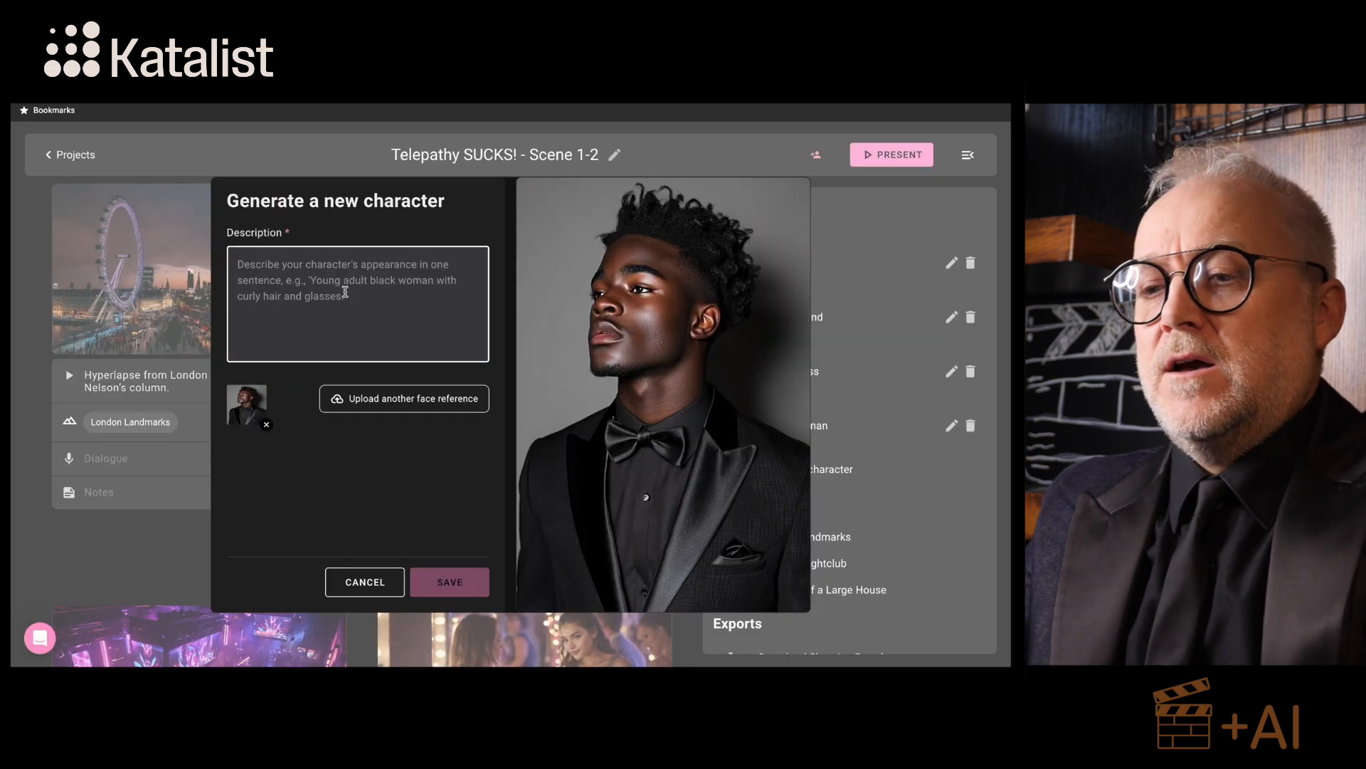
# Step: Describe the new character as "Young black man wearing a black tuxedo, shirt and bow tie" and save it to the custom characters
pyautogui.write('Young black ma')
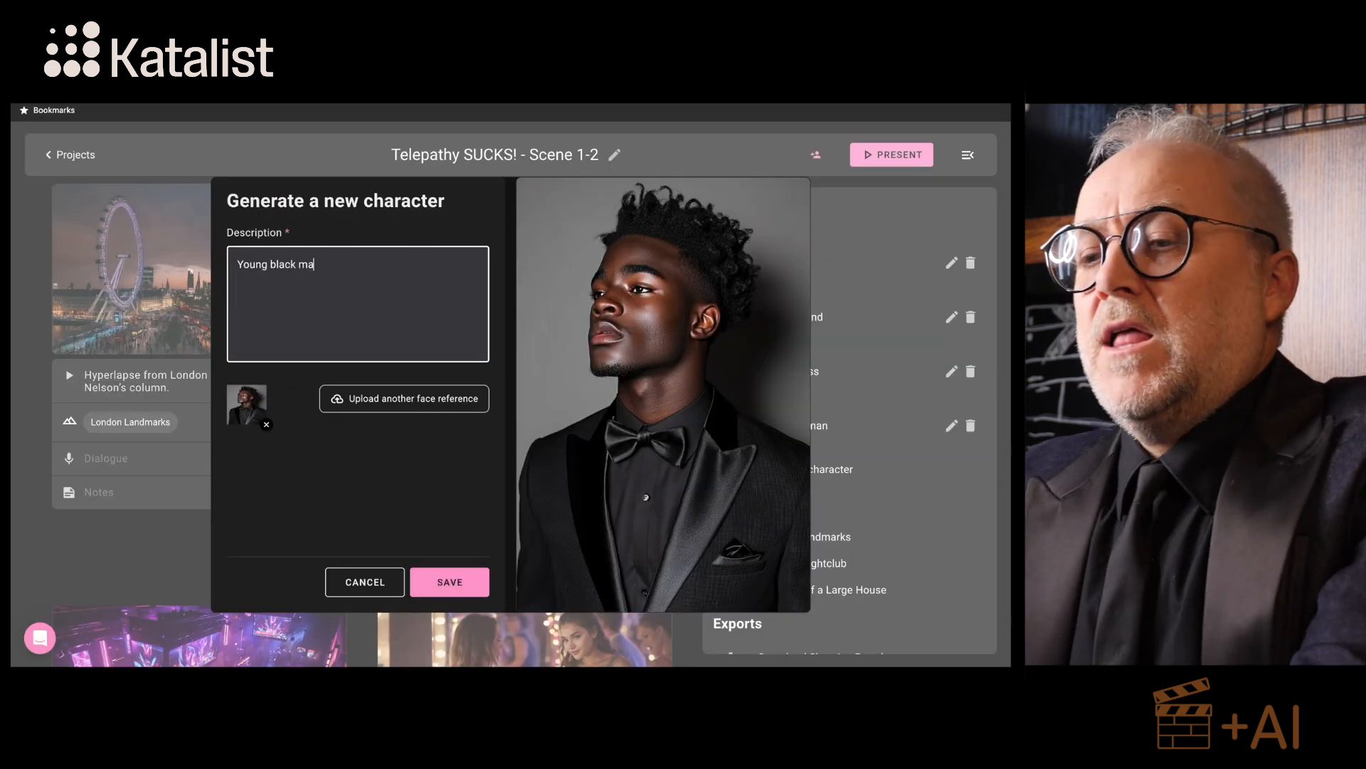
pyautogui.write('n wearing aedo and bow')
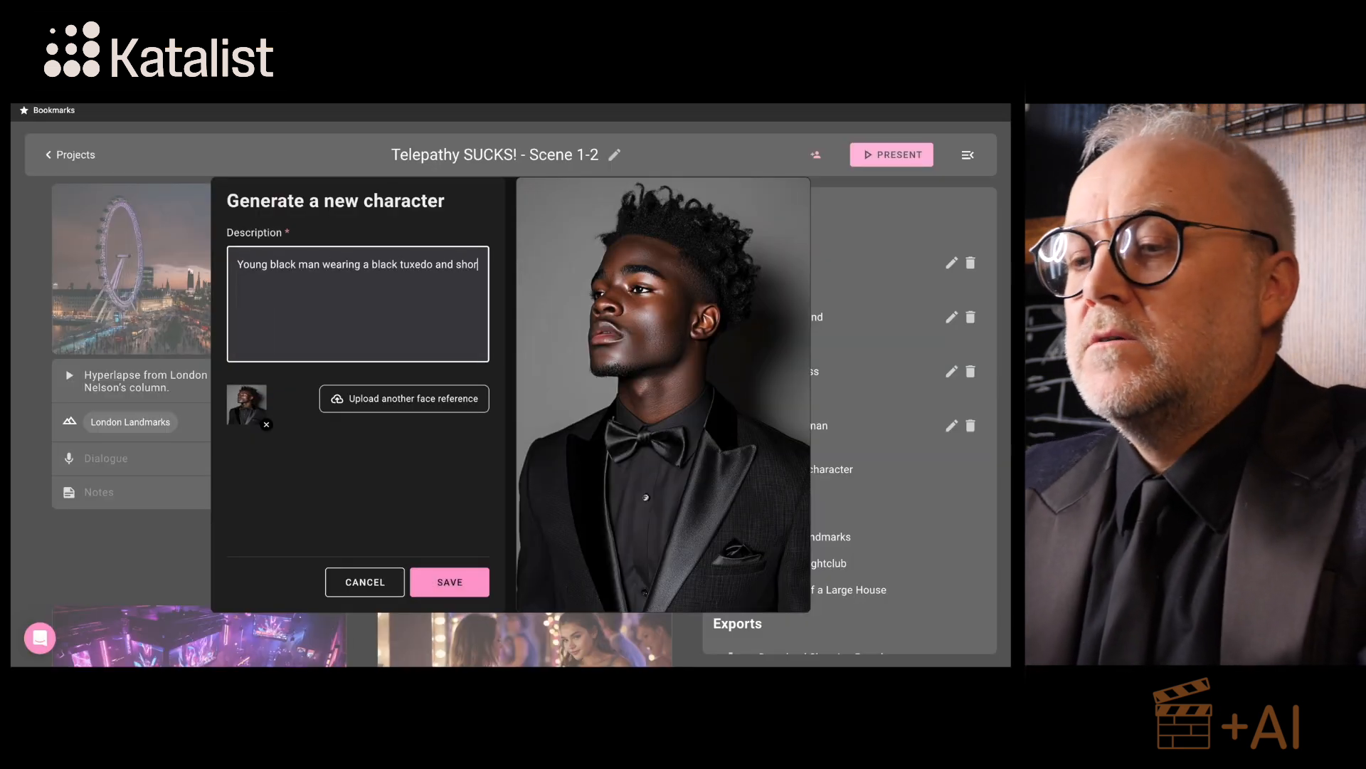
pyautogui.press('BackSpace')
pyautogui.press('BackSpace')
pyautogui.press('BackSpace')
pyautogui.press('BackSpace')
pyautogui.press('BackSpace')
pyautogui.press('BackSpace')
pyautogui.press('BackSpace')
pyautogui.press('BackSpace')
pyautogui.write(', shirt and bow tie')
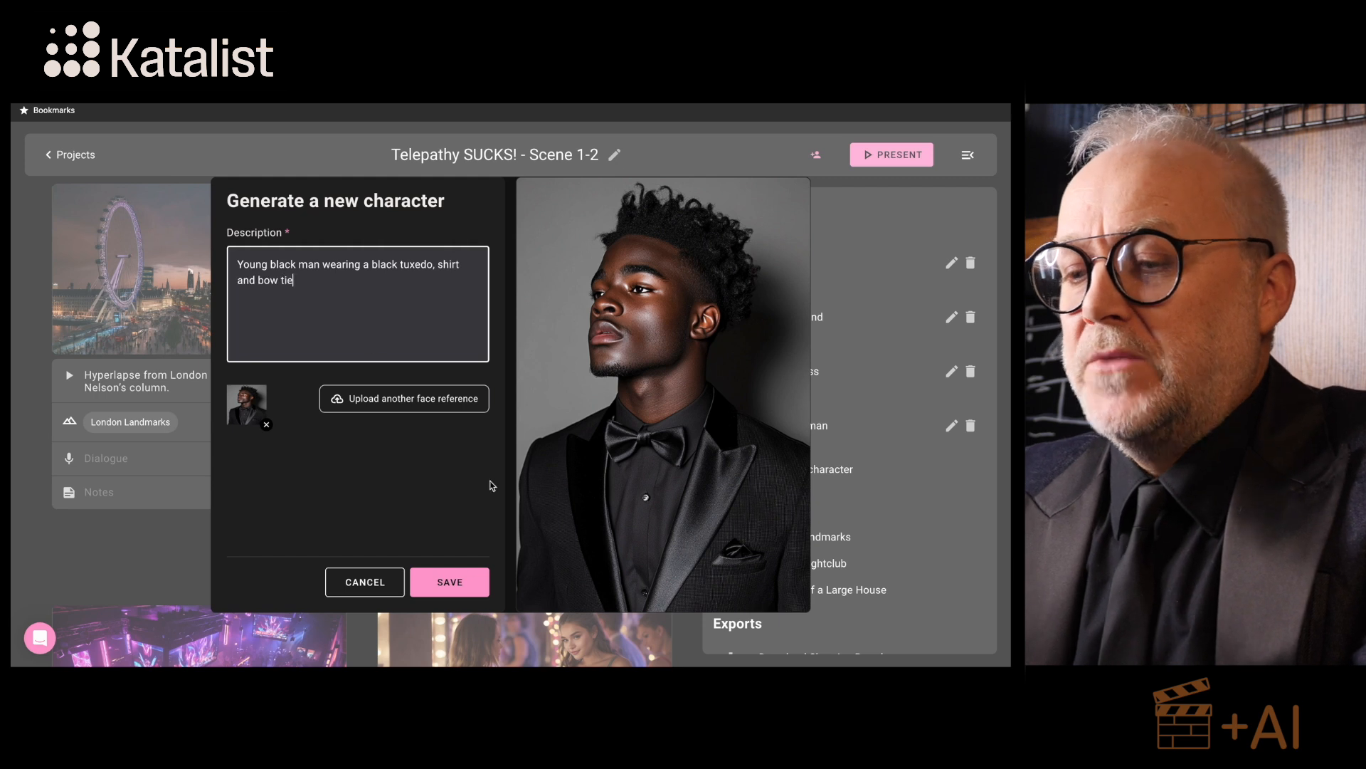
pyautogui.click(449, 582)
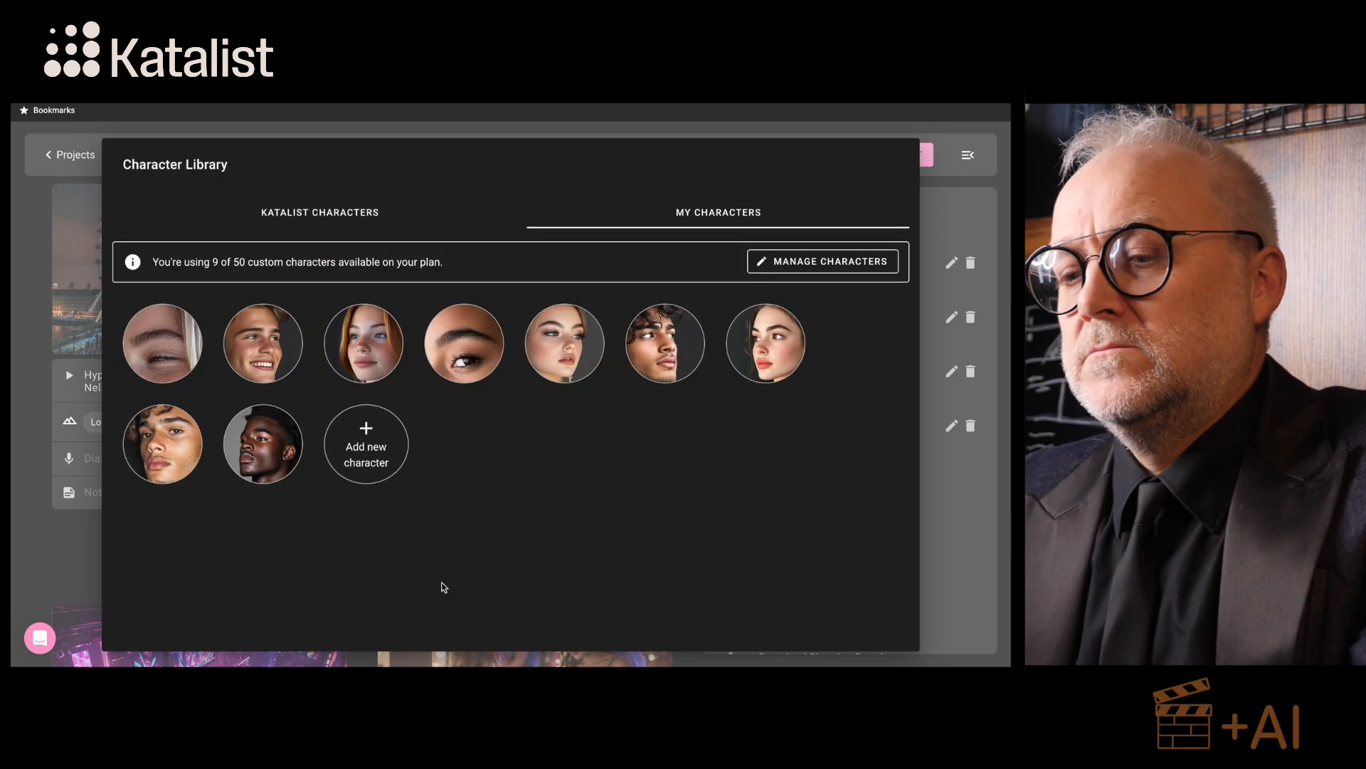
pyautogui.moveTo(272, 441)
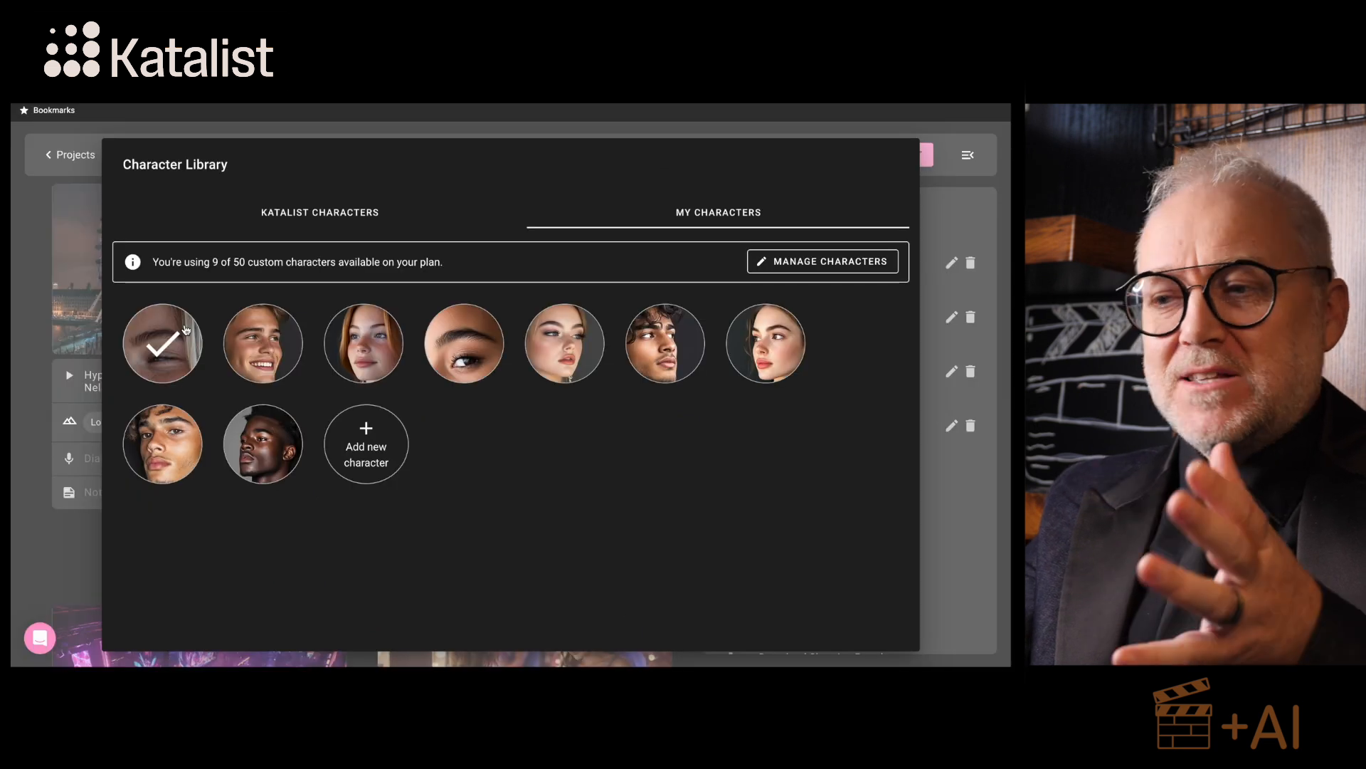
# Step: Close the character library and reopen it for the Daisy character
pyautogui.moveTo(186, 330)
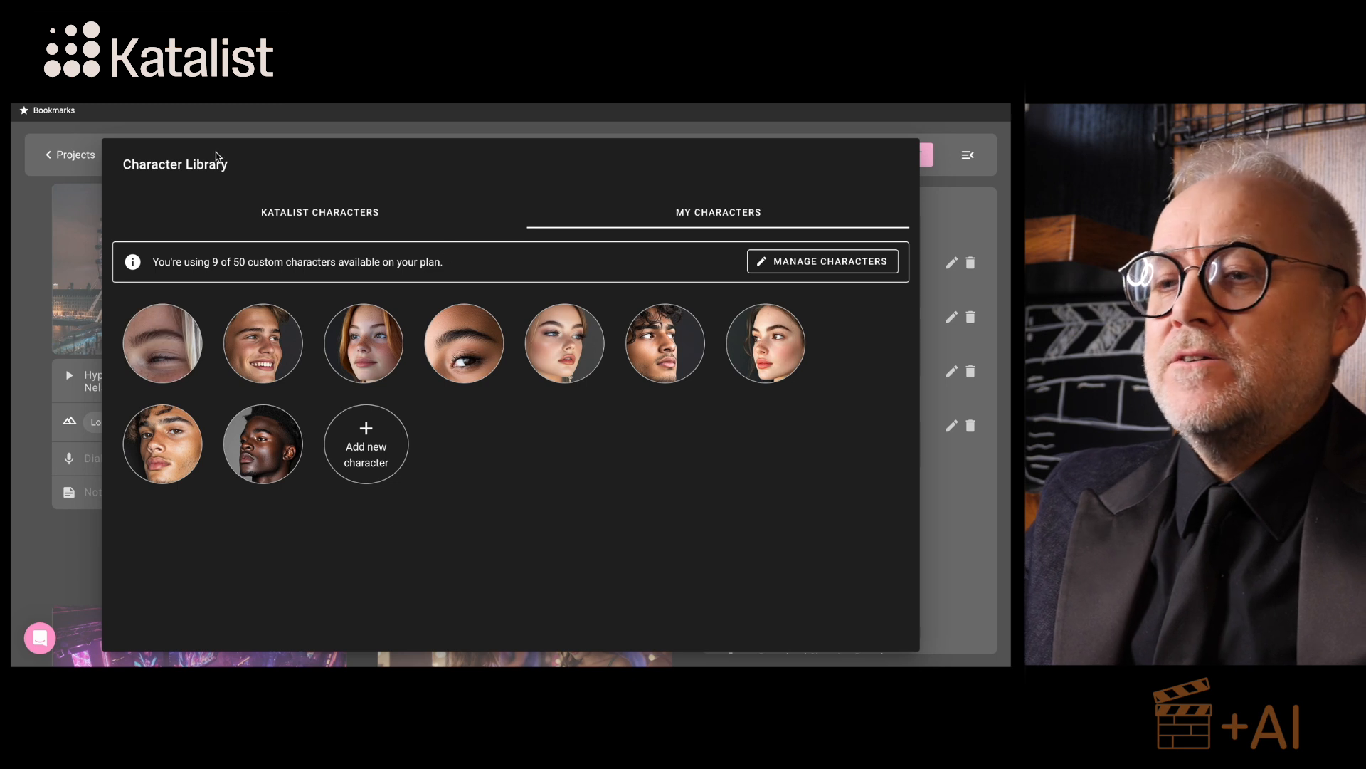
pyautogui.click(974, 224)
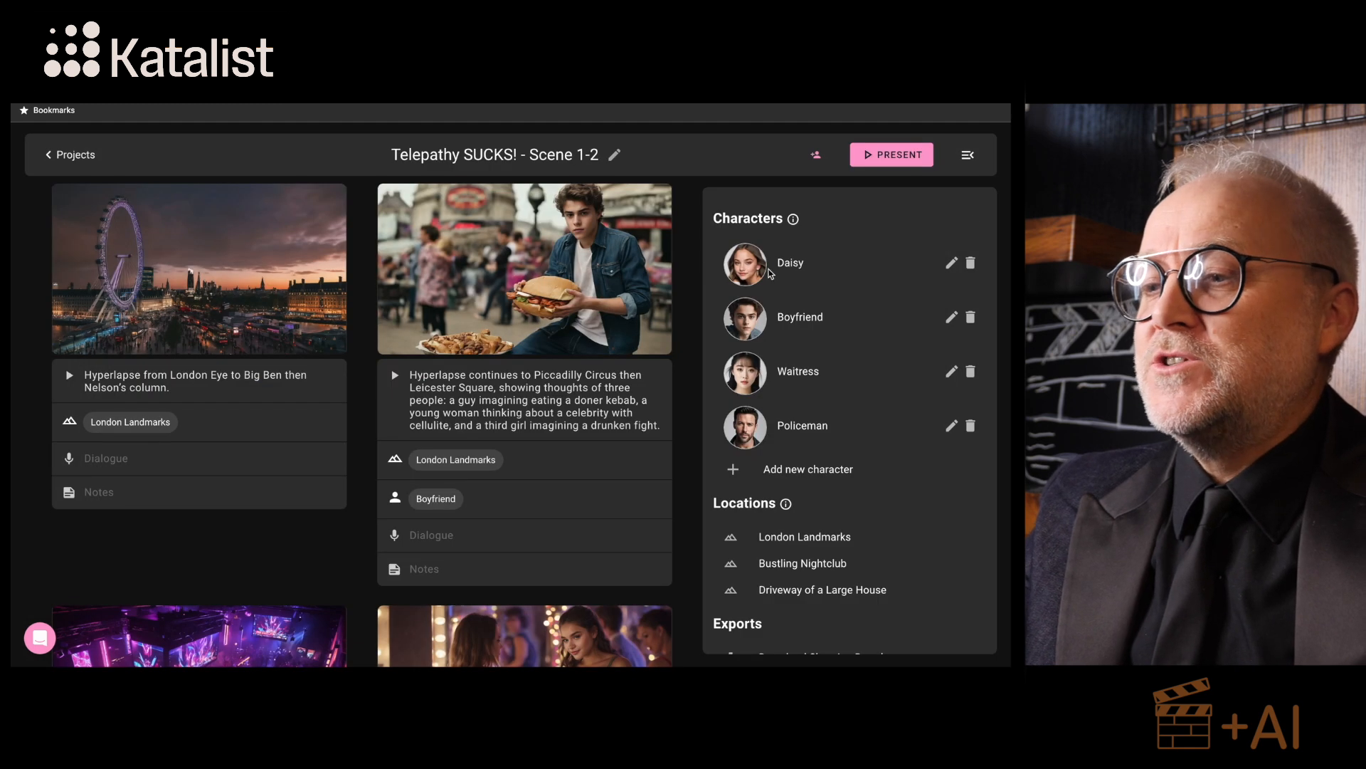
pyautogui.click(747, 268)
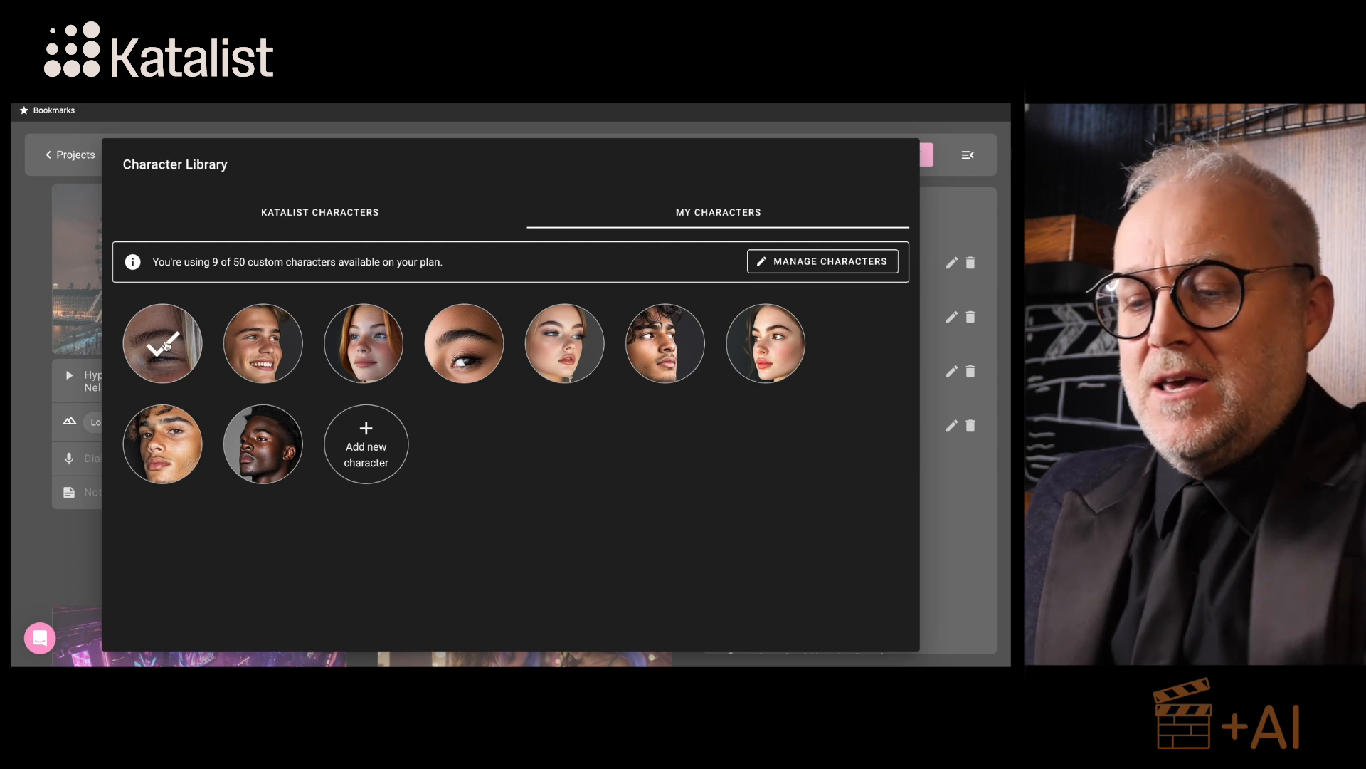
# Step: Switch to Finder, preview the smiling blonde woman's portrait in the Daisy - Scene 2 folder, and return to Katalist
pyautogui.press('super+Tab')
pyautogui.press('super+Tab')
pyautogui.press('super+Tab')
pyautogui.press('super+Tab')
pyautogui.press('super+Tab')
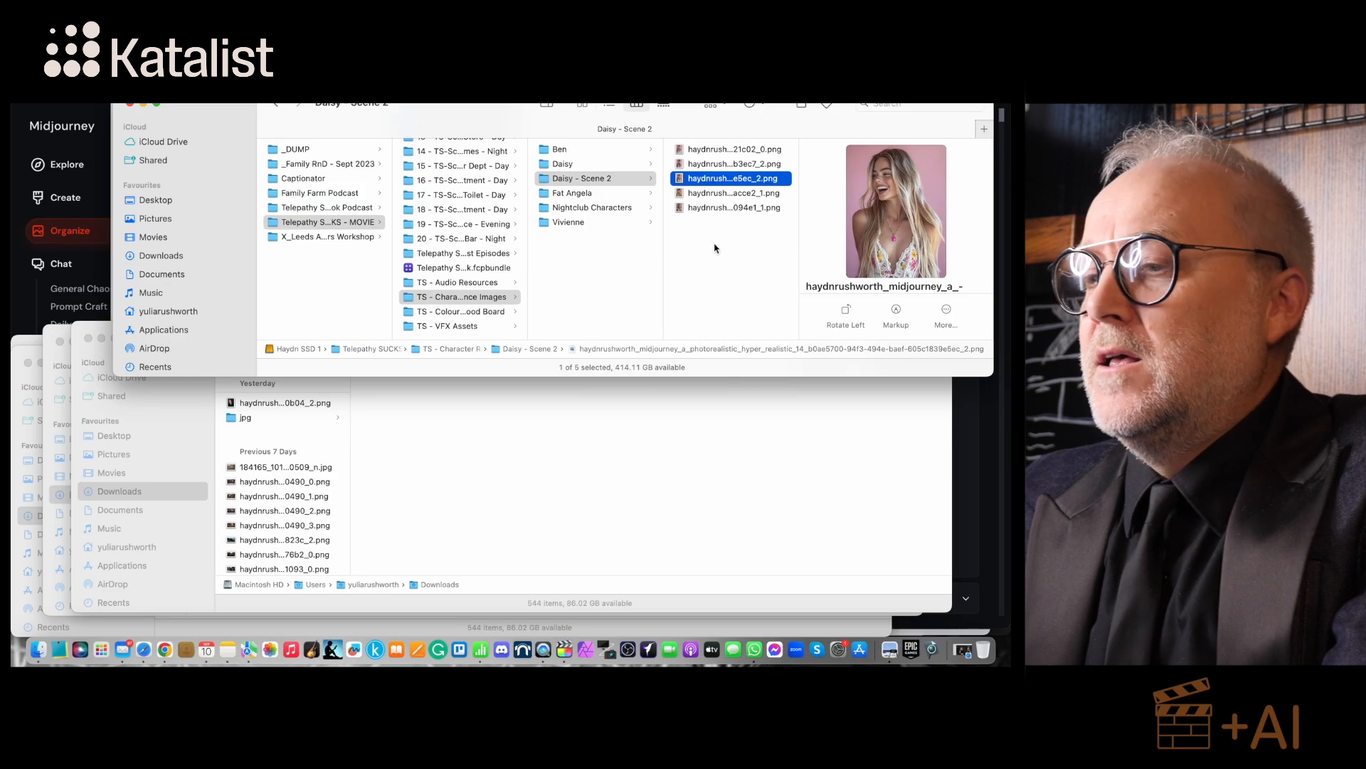
pyautogui.press('space')
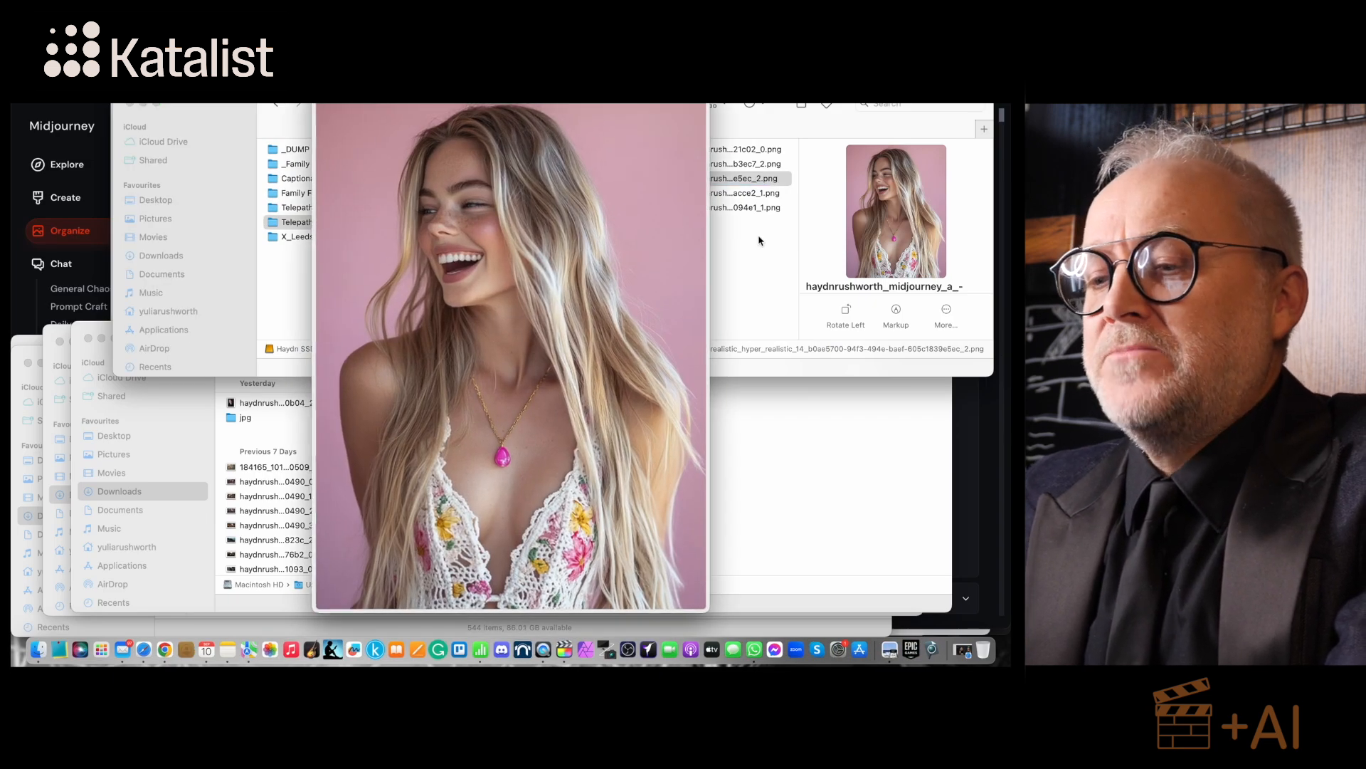
pyautogui.press('space')
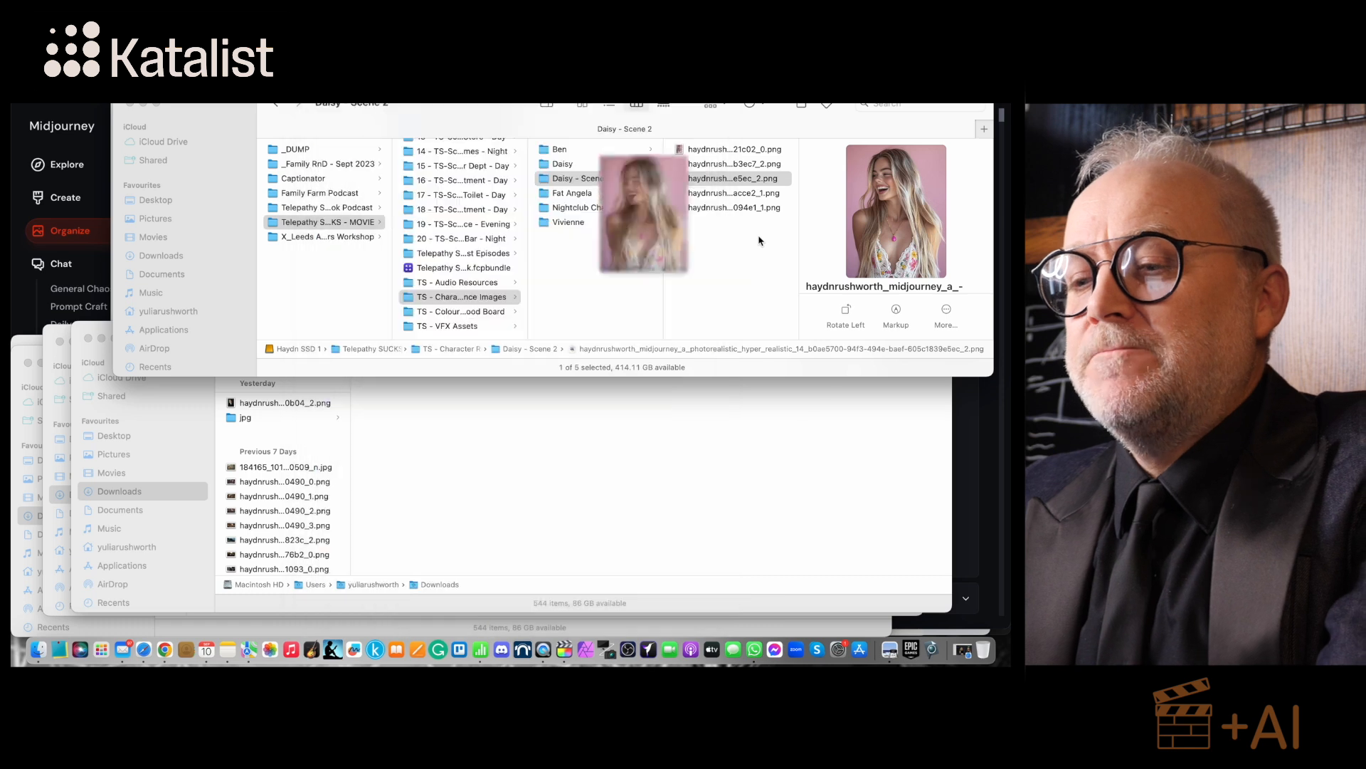
pyautogui.press('super+Tab')
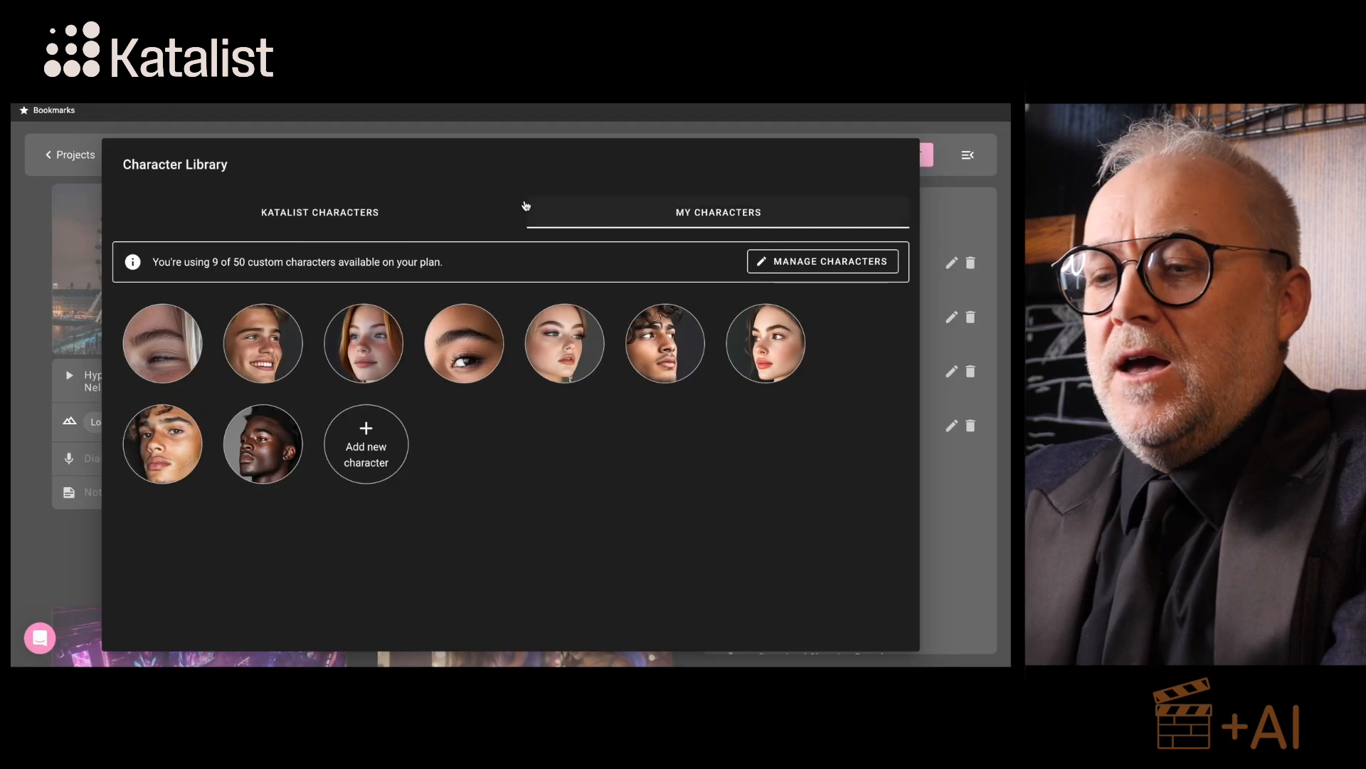
# Step: Replace Daisy's appearance with the first custom character and regenerate all frames in which she appears
pyautogui.click(164, 348)
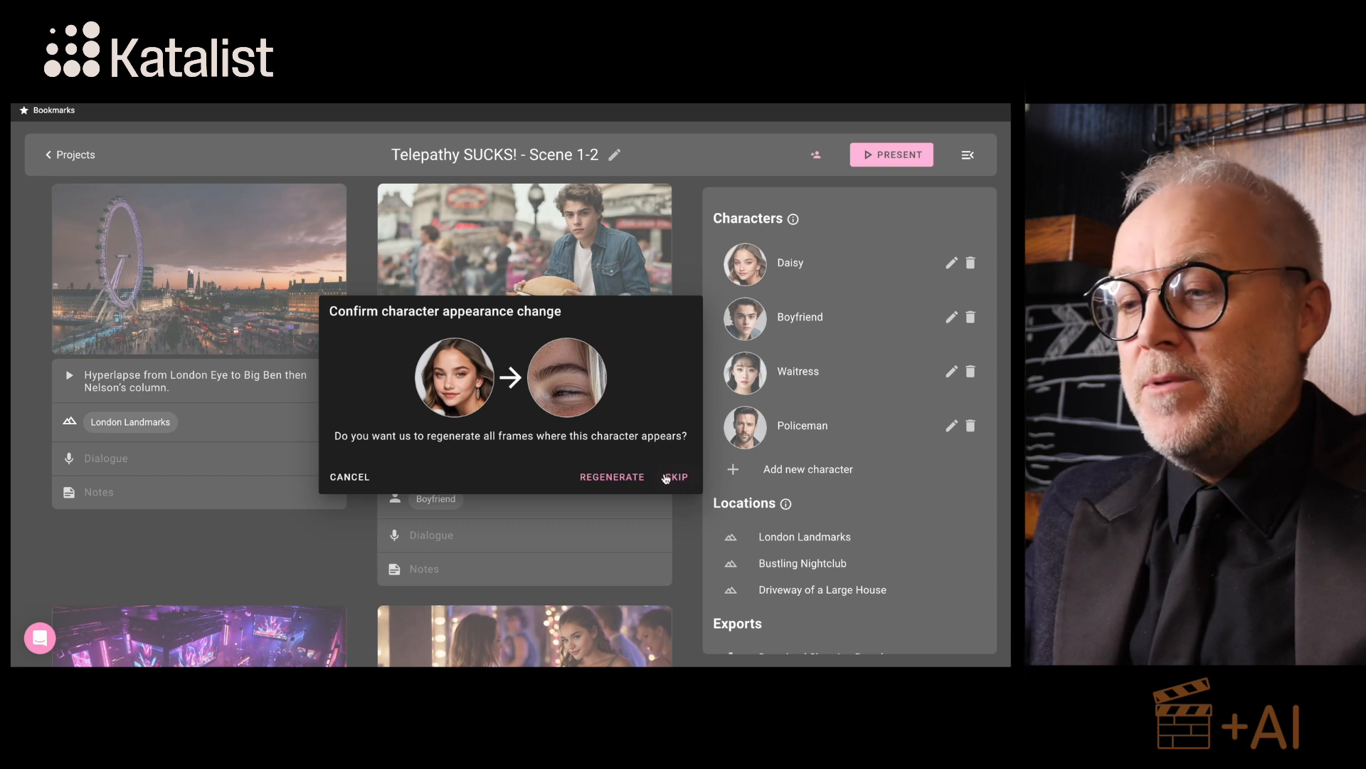
pyautogui.click(616, 479)
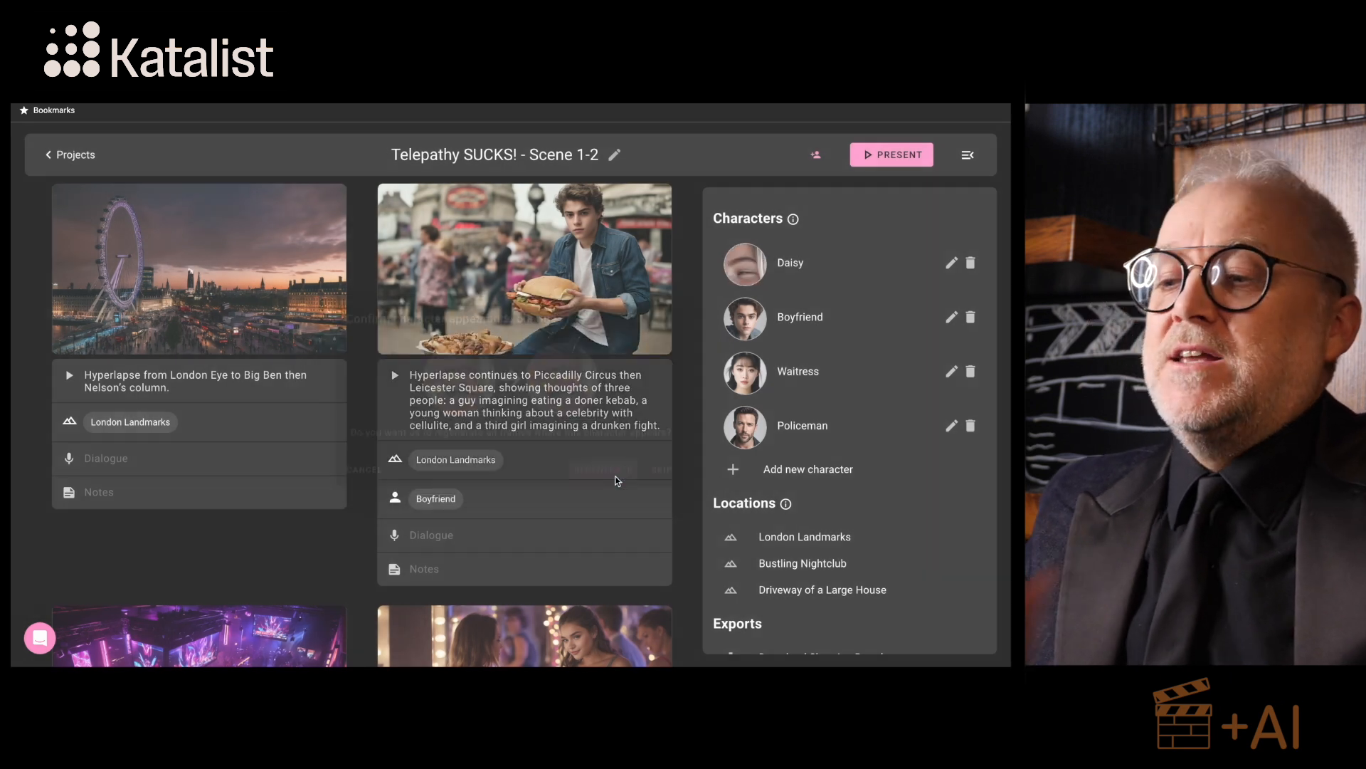
# Step: Look through the regenerated nightclub frames, checking how Daisy's new appearance comes across in each shot
pyautogui.scroll(-5, 616, 479)
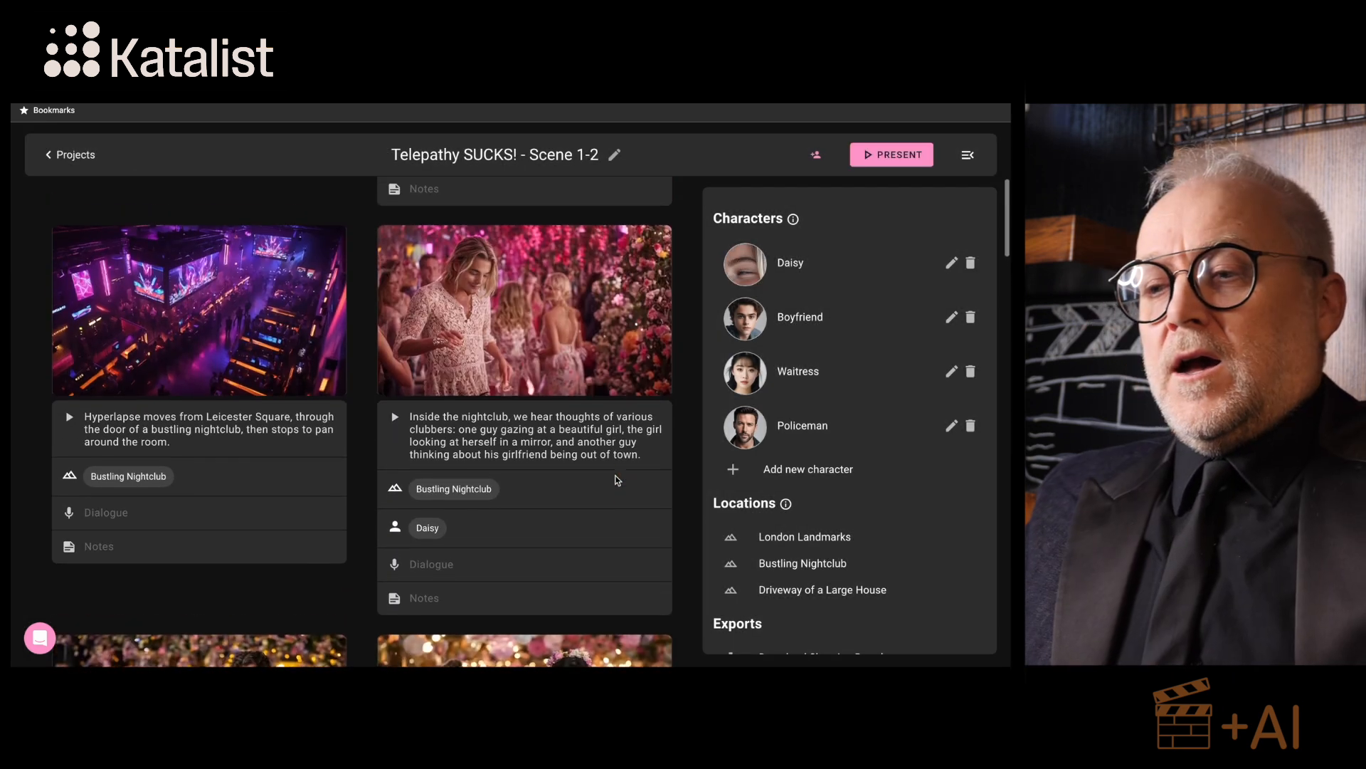
pyautogui.scroll(1, 616, 478)
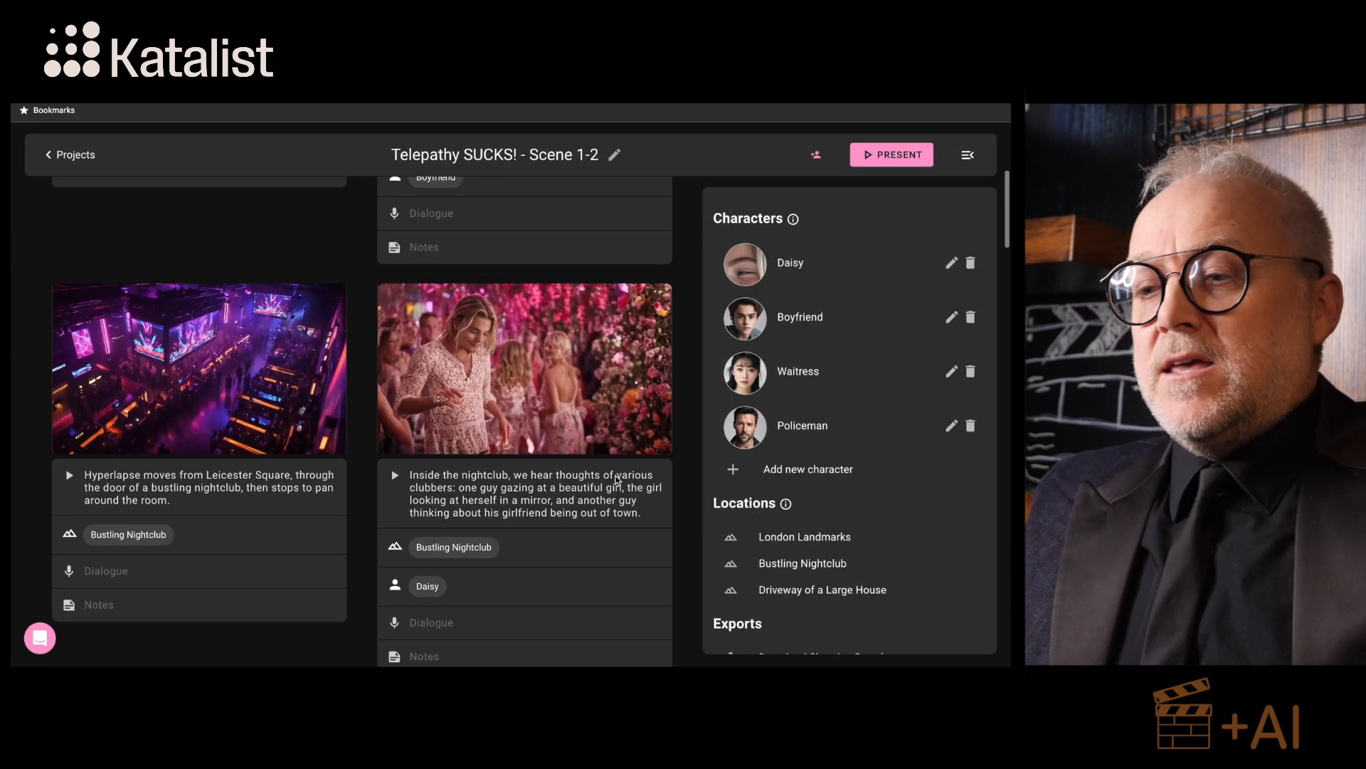
pyautogui.scroll(4, 615, 476)
pyautogui.scroll(-10, 616, 476)
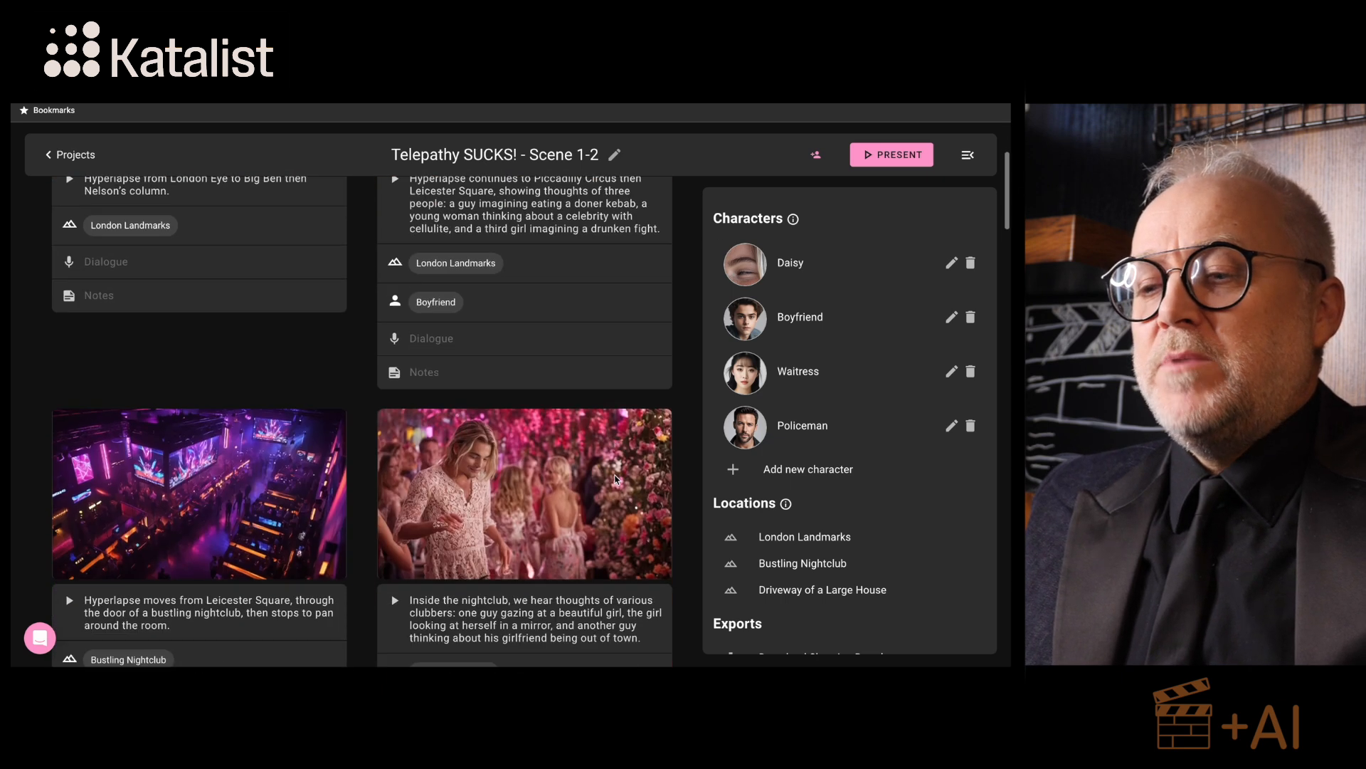
pyautogui.scroll(-5, 616, 475)
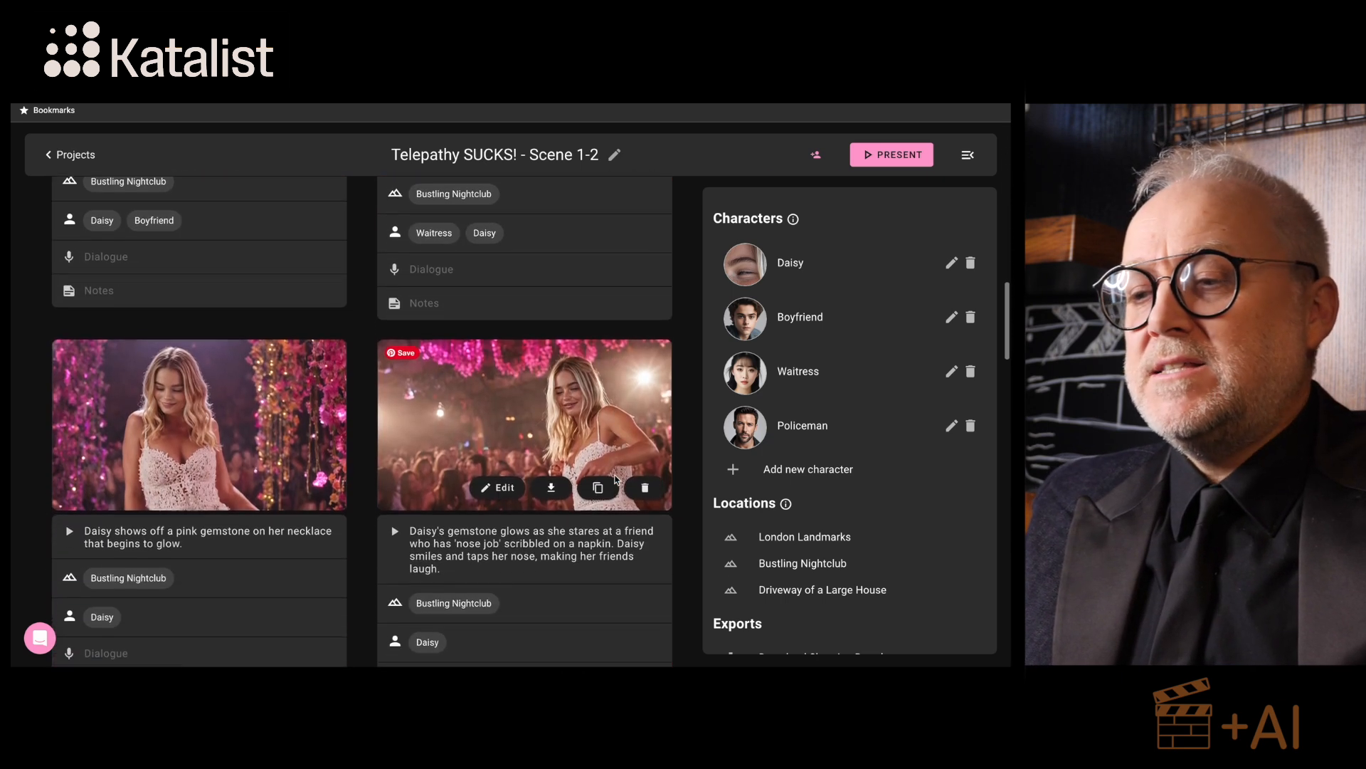
pyautogui.scroll(-2, 616, 480)
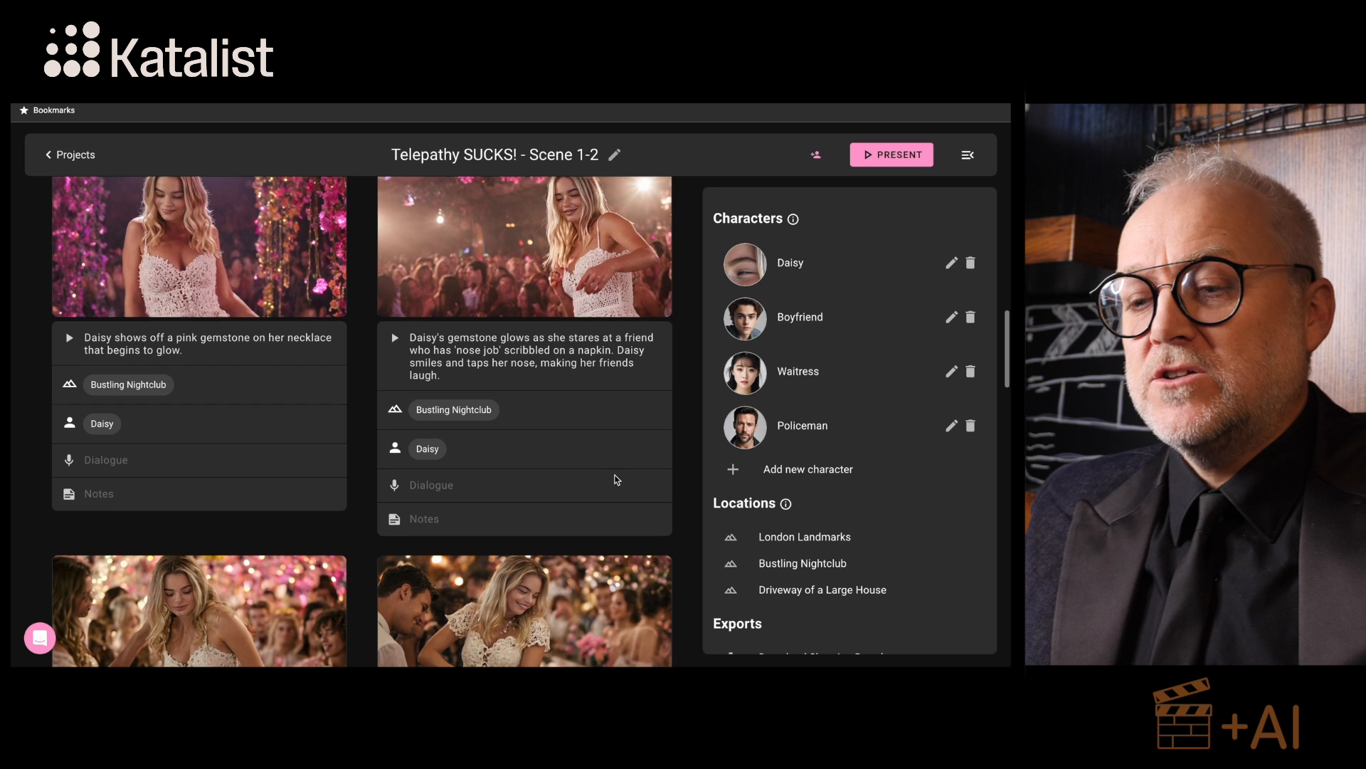
pyautogui.scroll(-6, 616, 480)
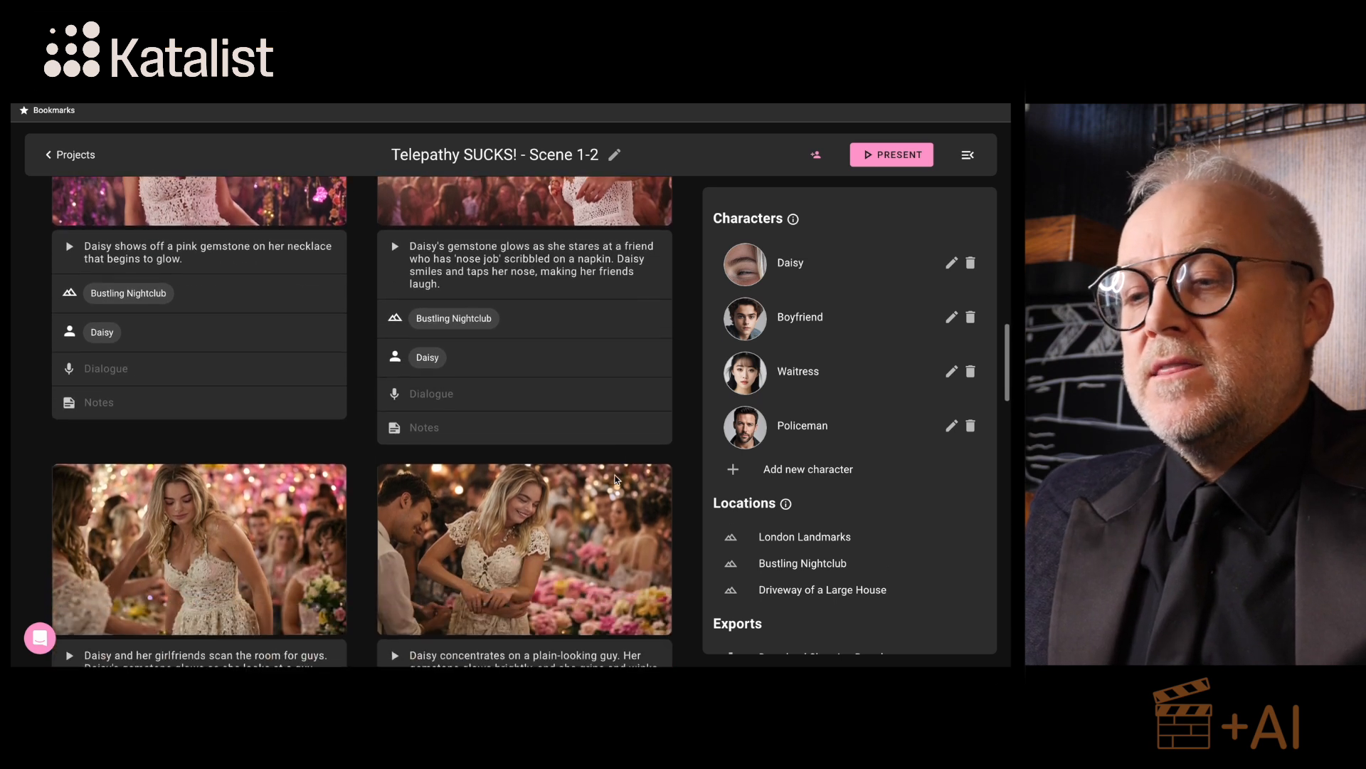
pyautogui.scroll(-9, 617, 480)
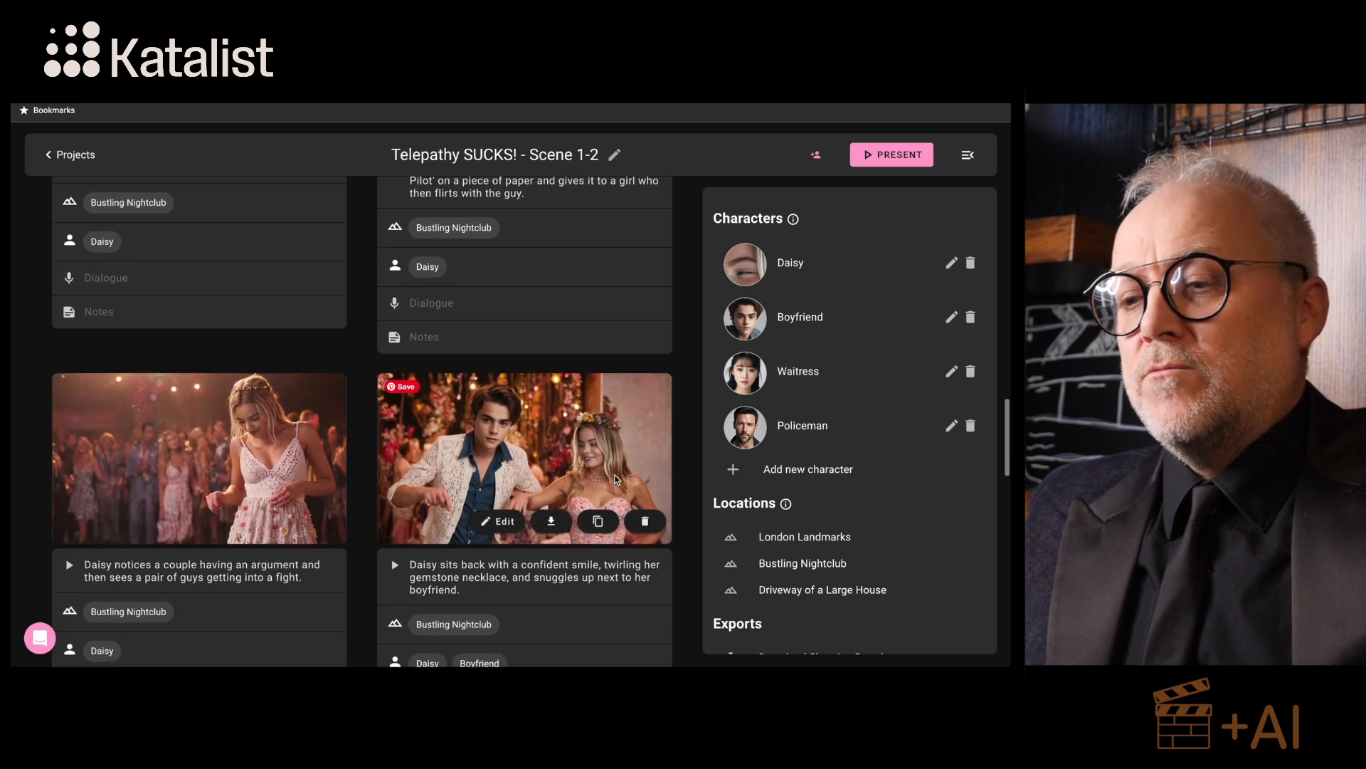
pyautogui.scroll(-12, 617, 480)
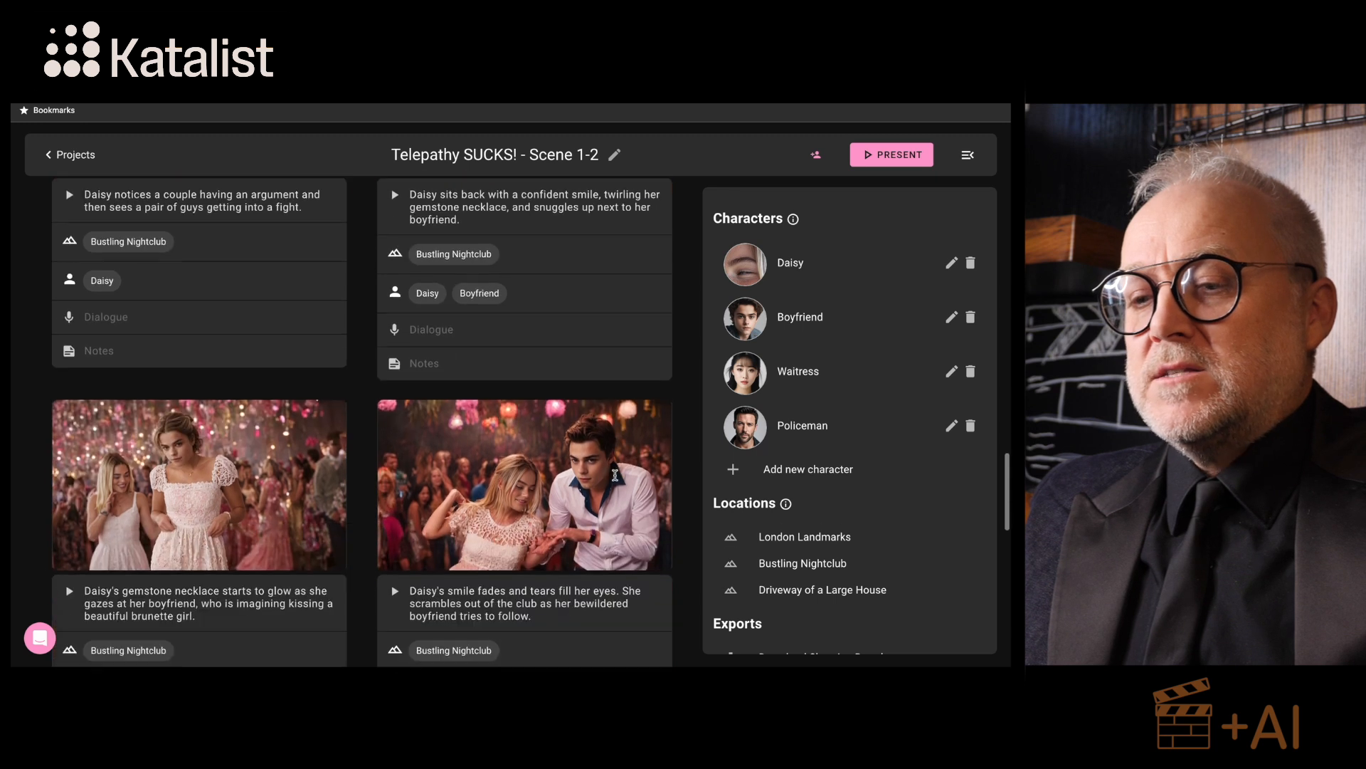
pyautogui.scroll(20, 616, 476)
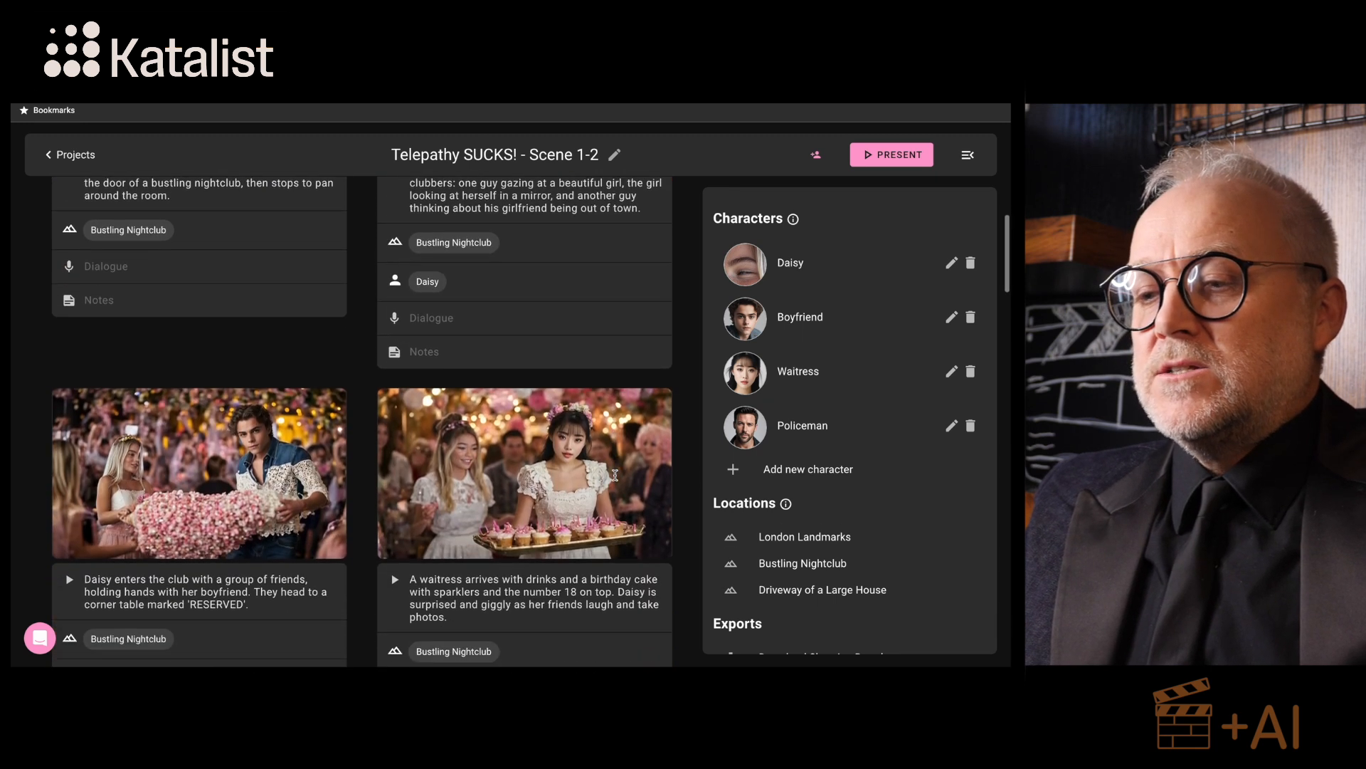
# Step: Open the shot of the clubbers' thoughts inside the nightclub for editing and generate new image variants with its existing action description
pyautogui.moveTo(515, 406)
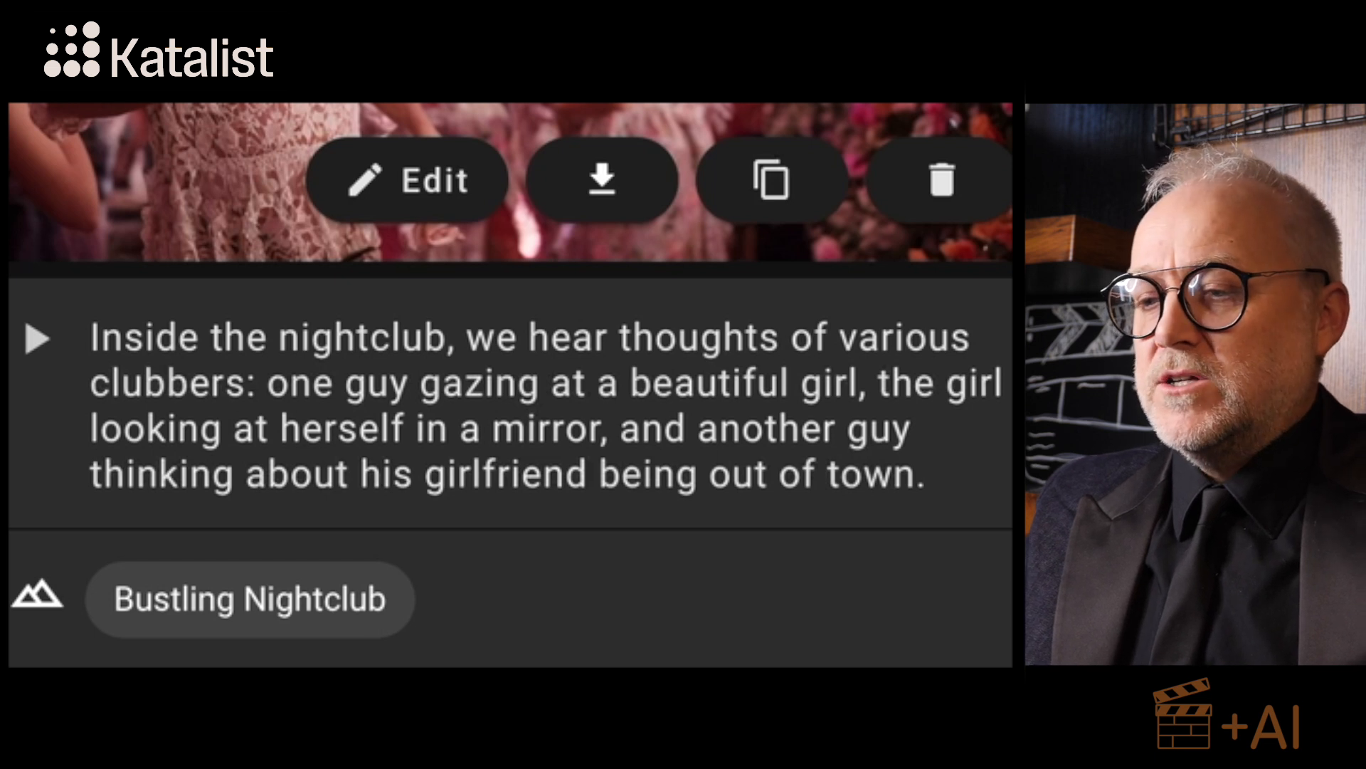
pyautogui.click(420, 183)
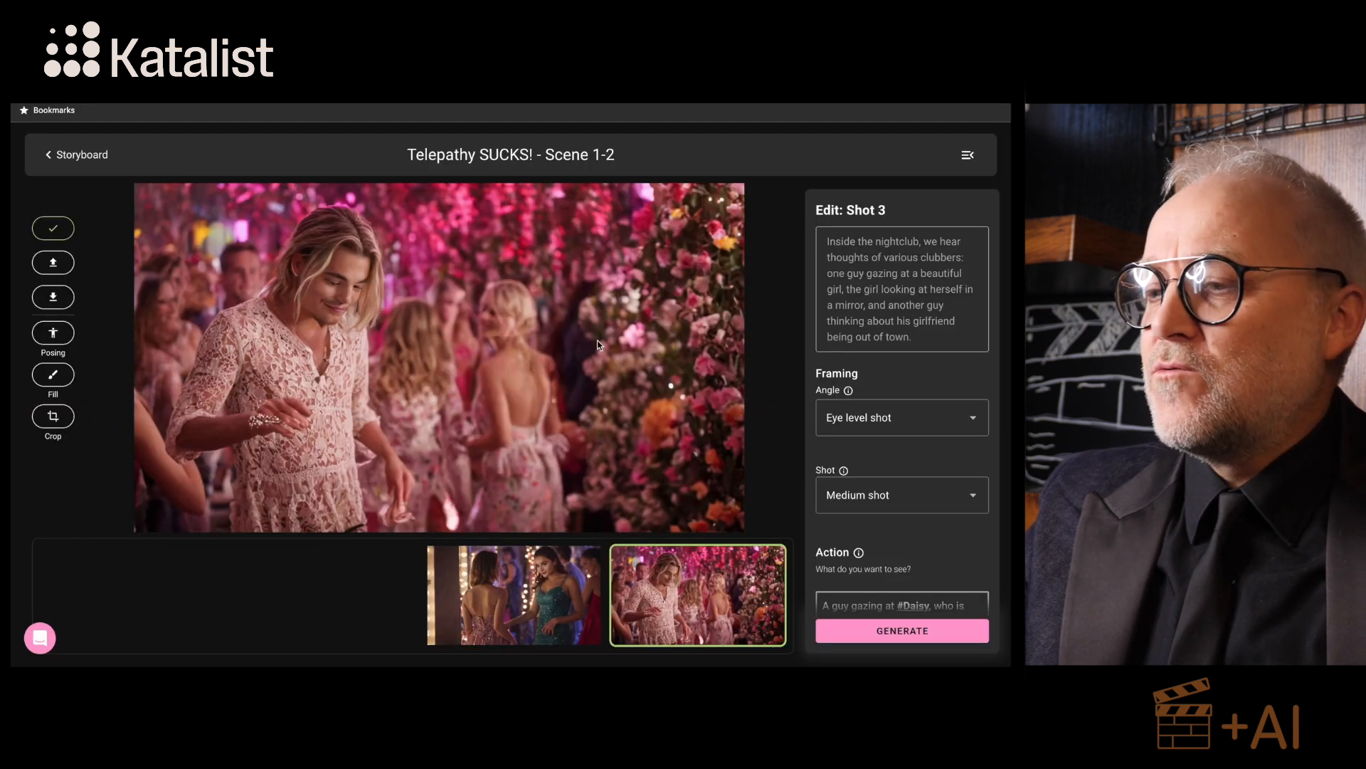
pyautogui.scroll(-5, 885, 480)
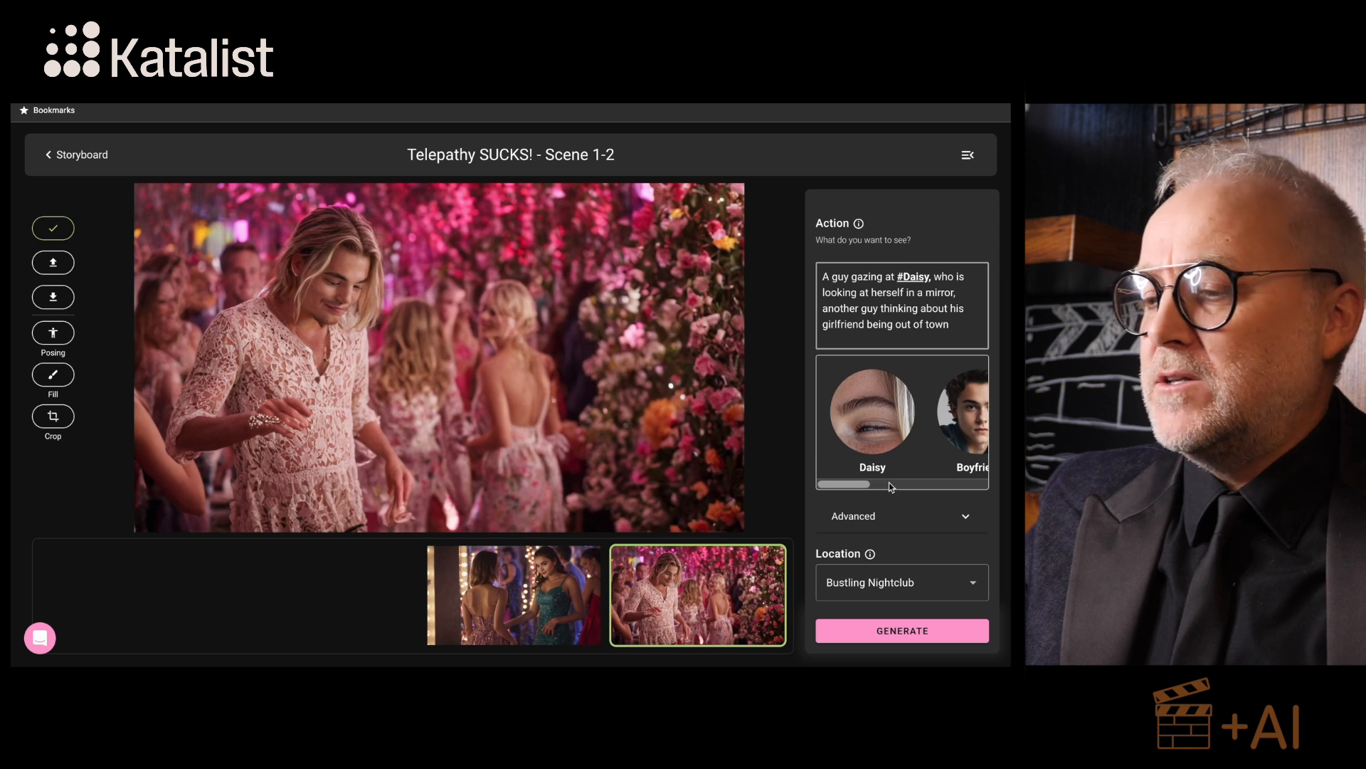
pyautogui.click(911, 636)
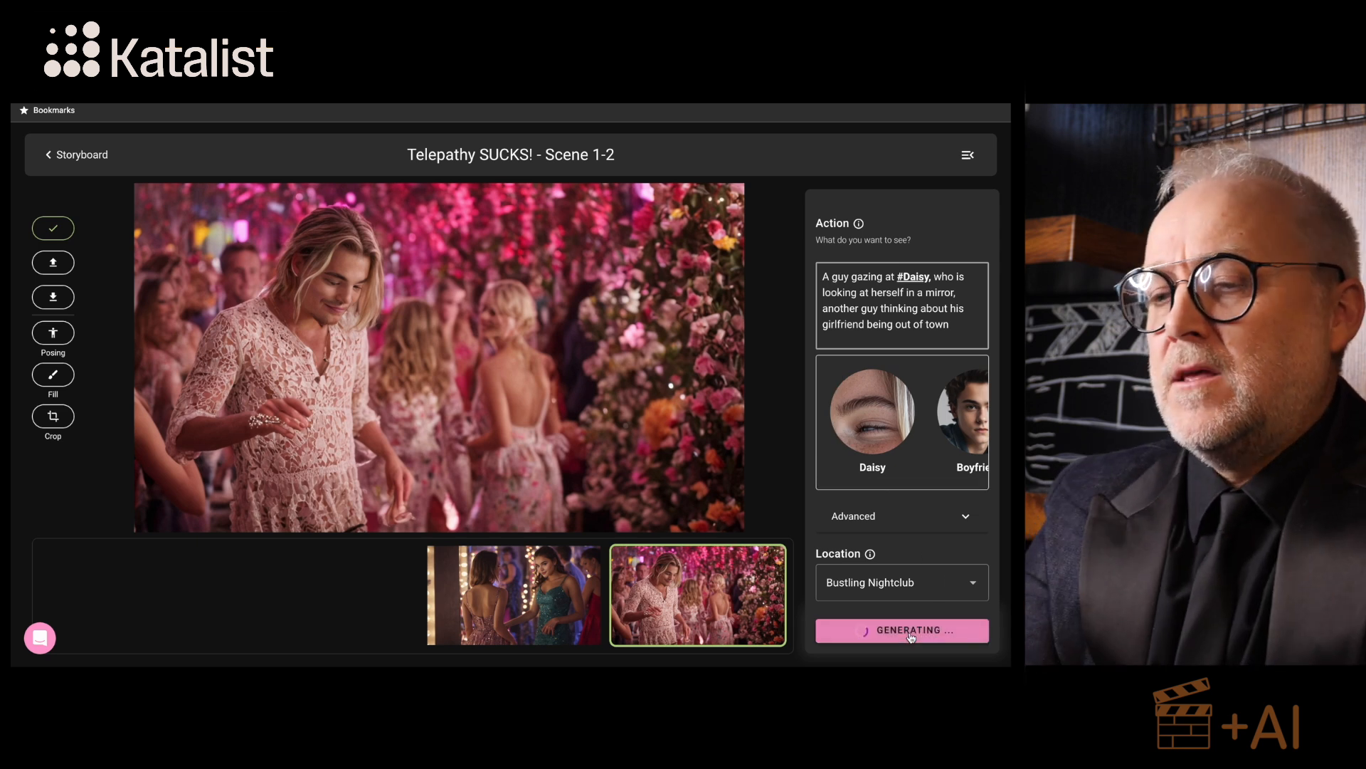
# Step: Compare Shot 3's earlier images with the newly generated variants, viewing each one at full size
pyautogui.click(525, 595)
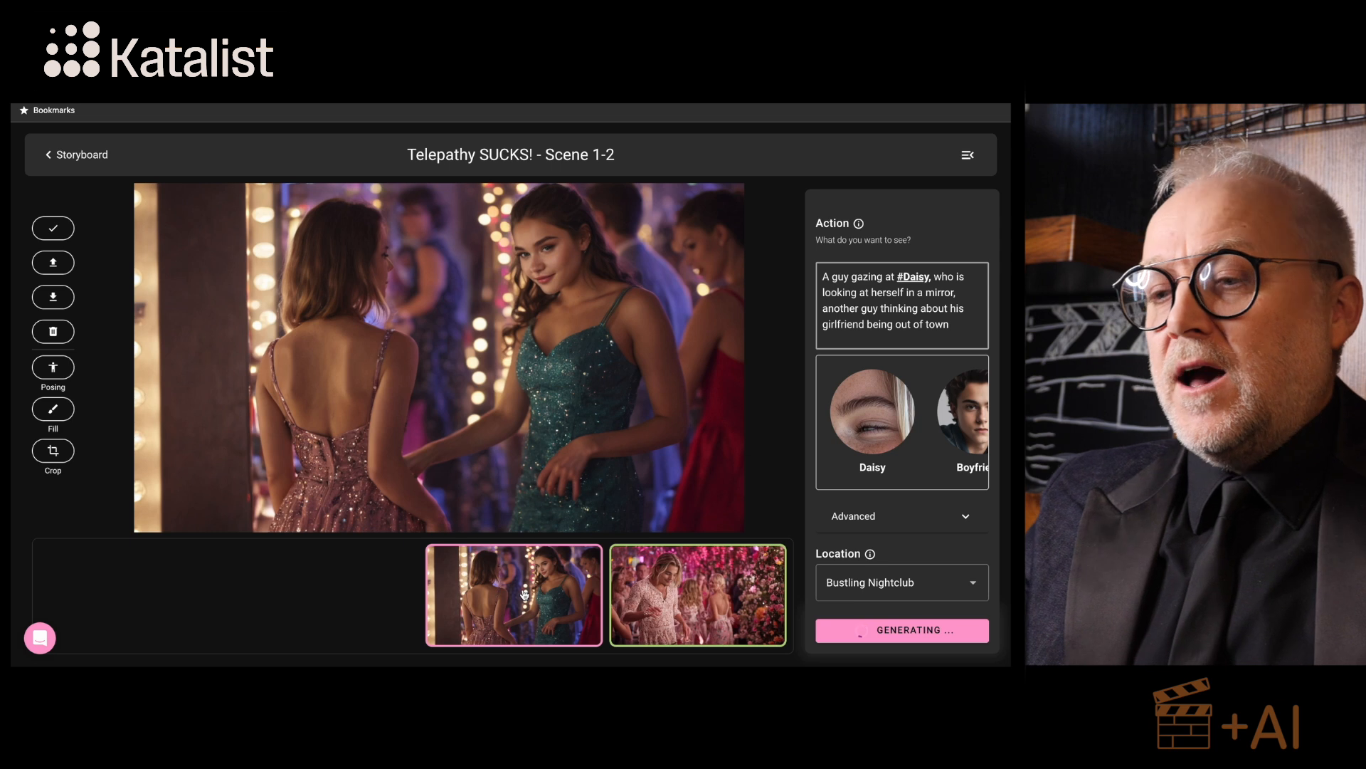
pyautogui.click(668, 605)
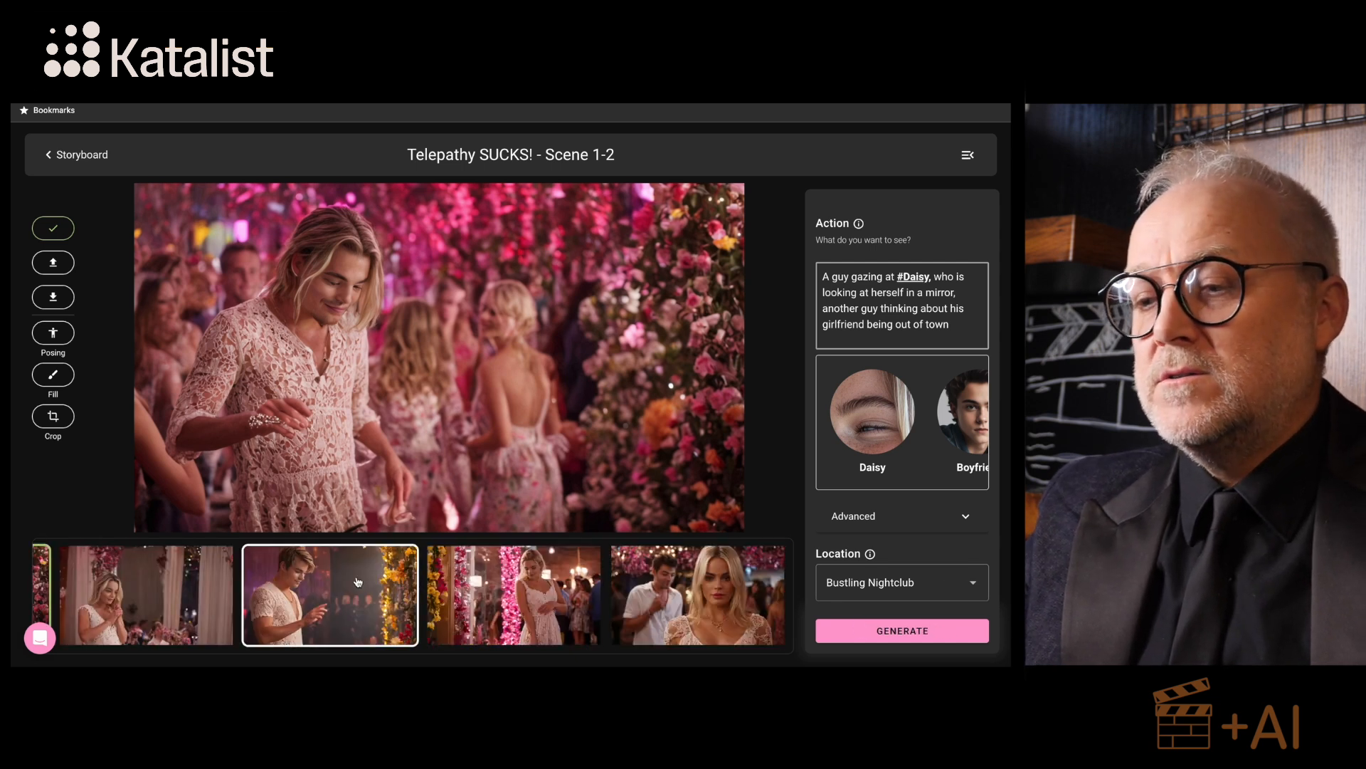
pyautogui.click(358, 581)
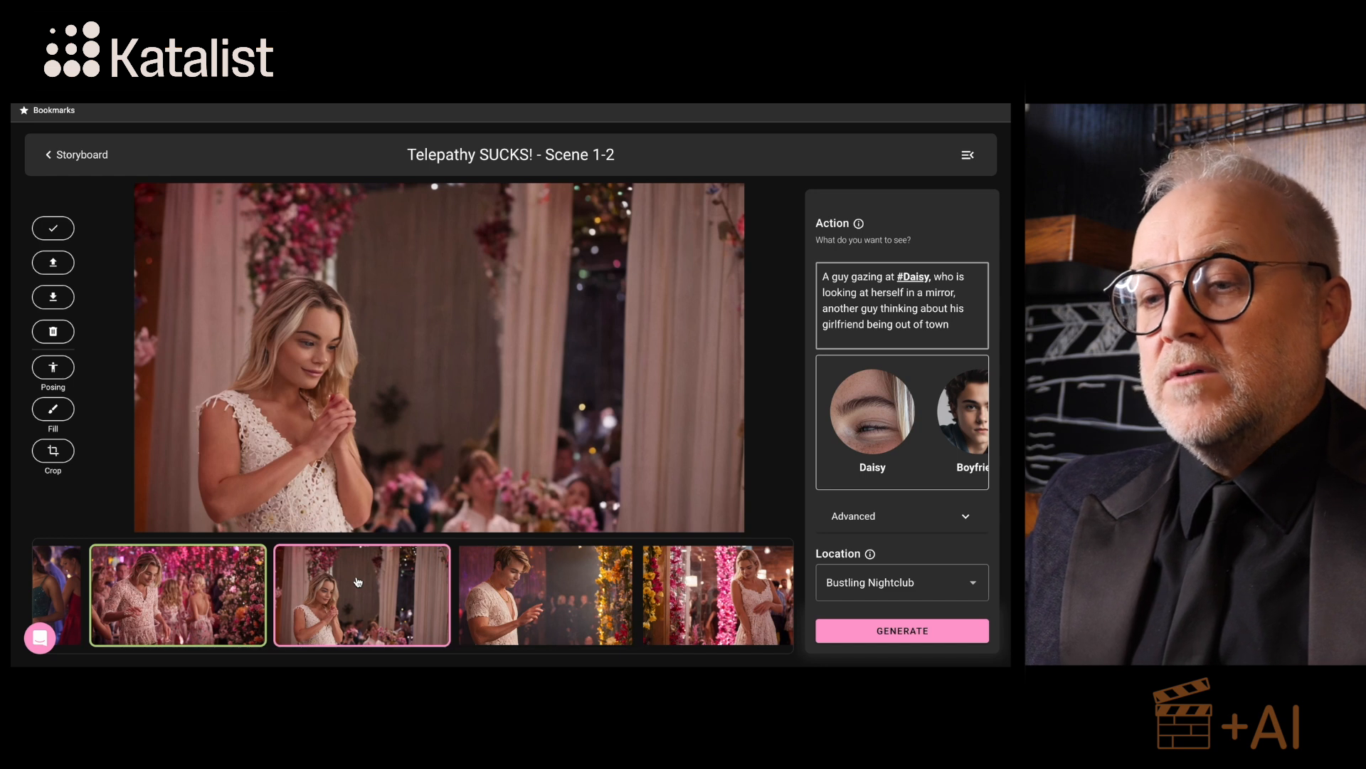
pyautogui.click(530, 596)
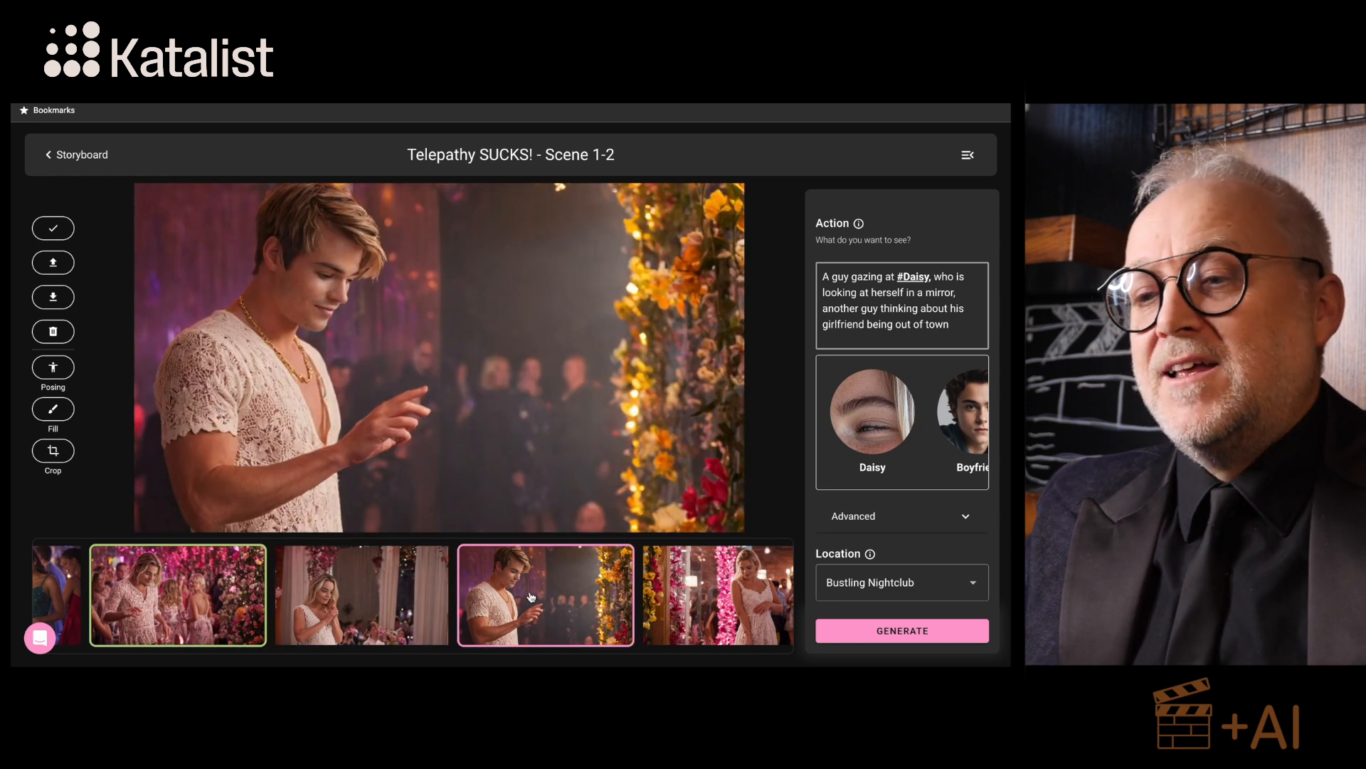
pyautogui.hscroll(3, 530, 597)
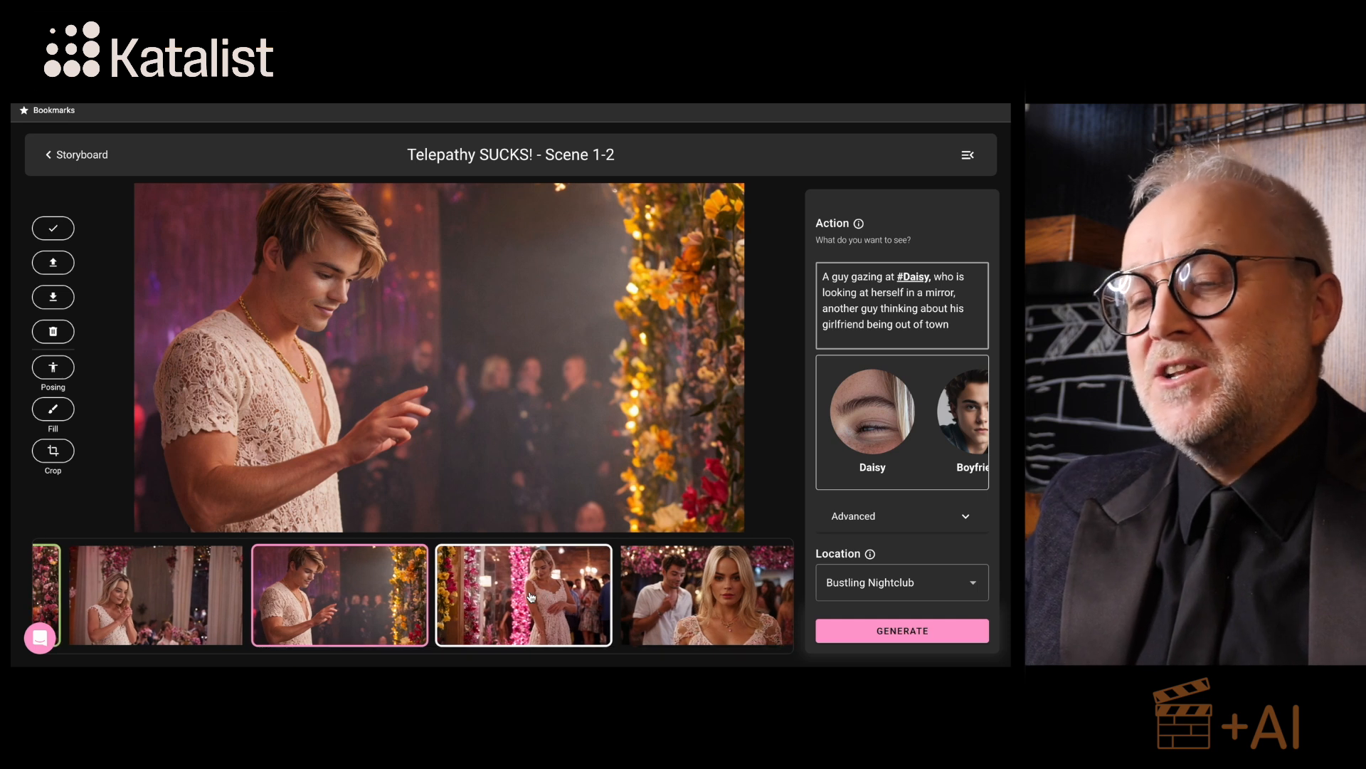
pyautogui.click(530, 596)
pyautogui.click(683, 625)
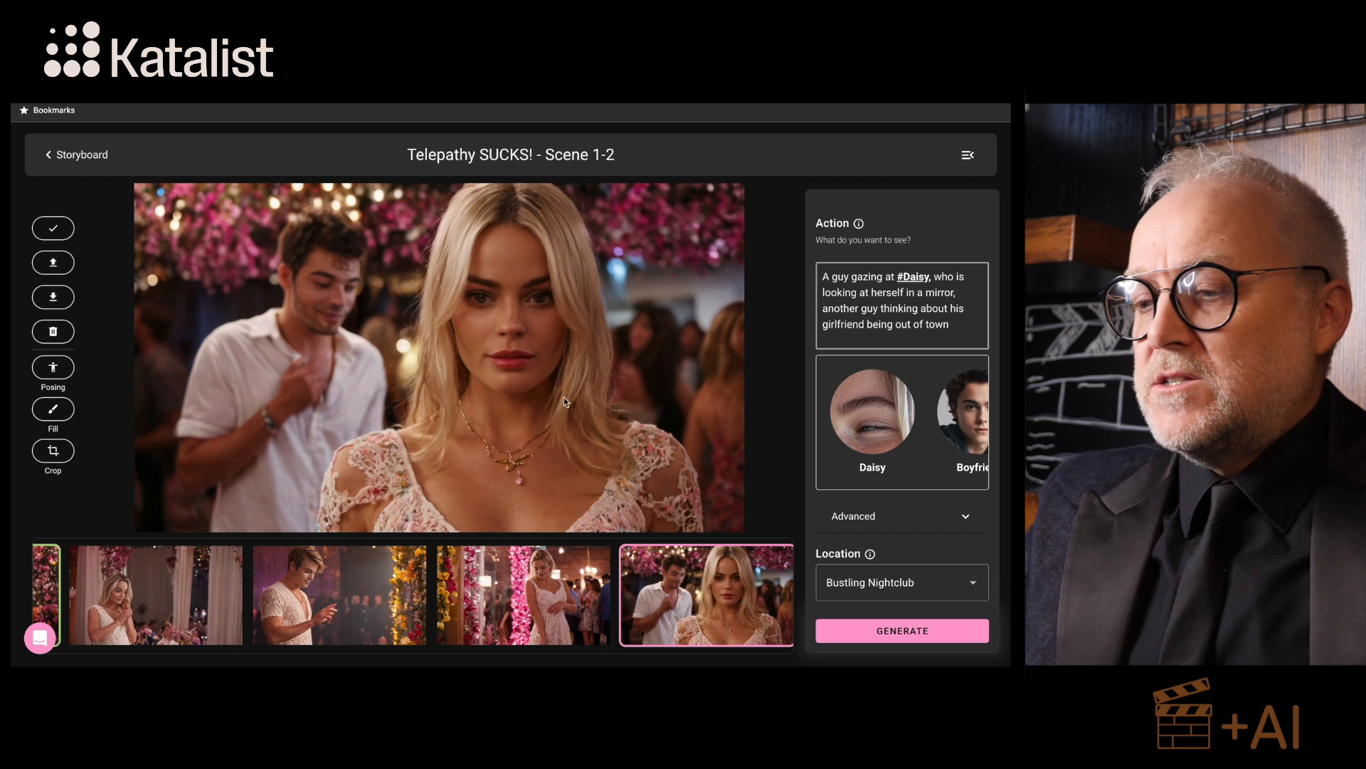
# Step: Assign the close variant of the blonde woman with the man in a white shirt behind her to the storyboard and return there
pyautogui.click(52, 231)
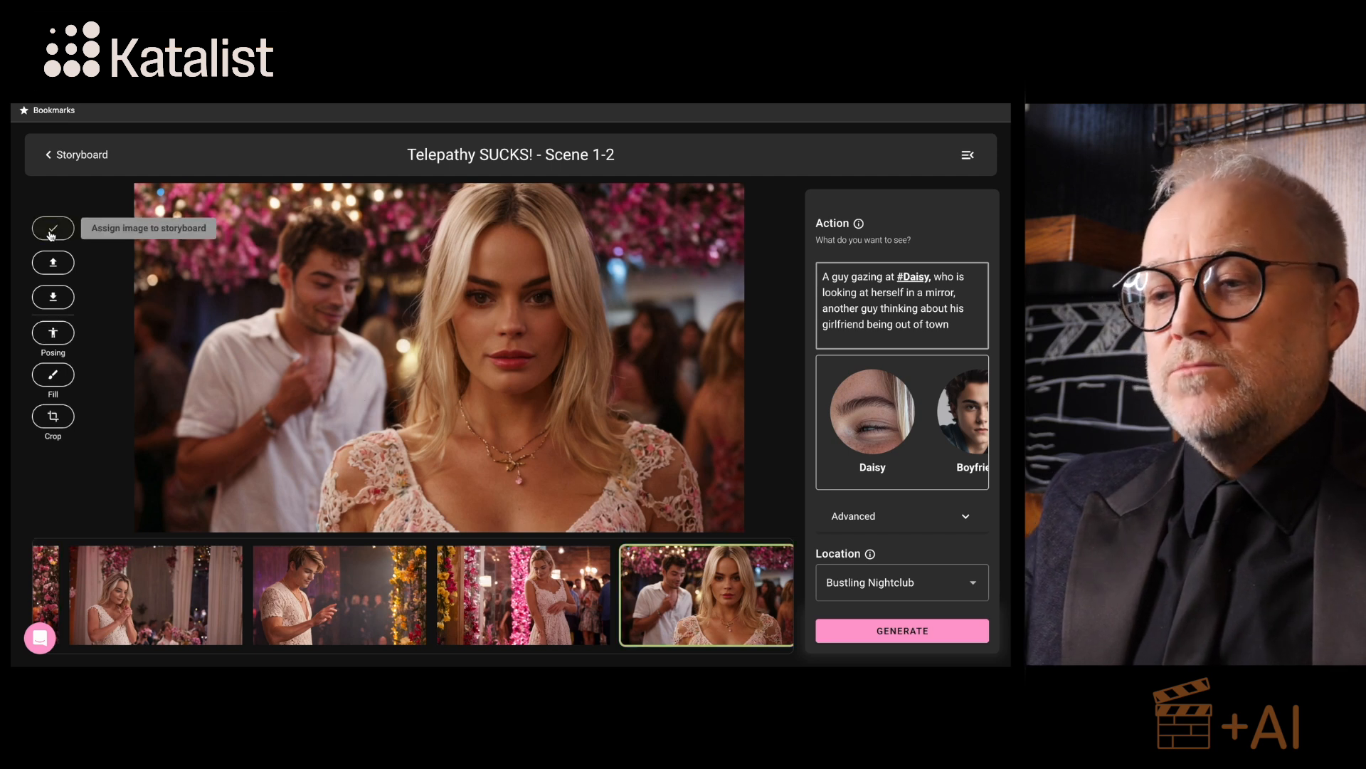
pyautogui.click(50, 154)
pyautogui.scroll(-3, 526, 427)
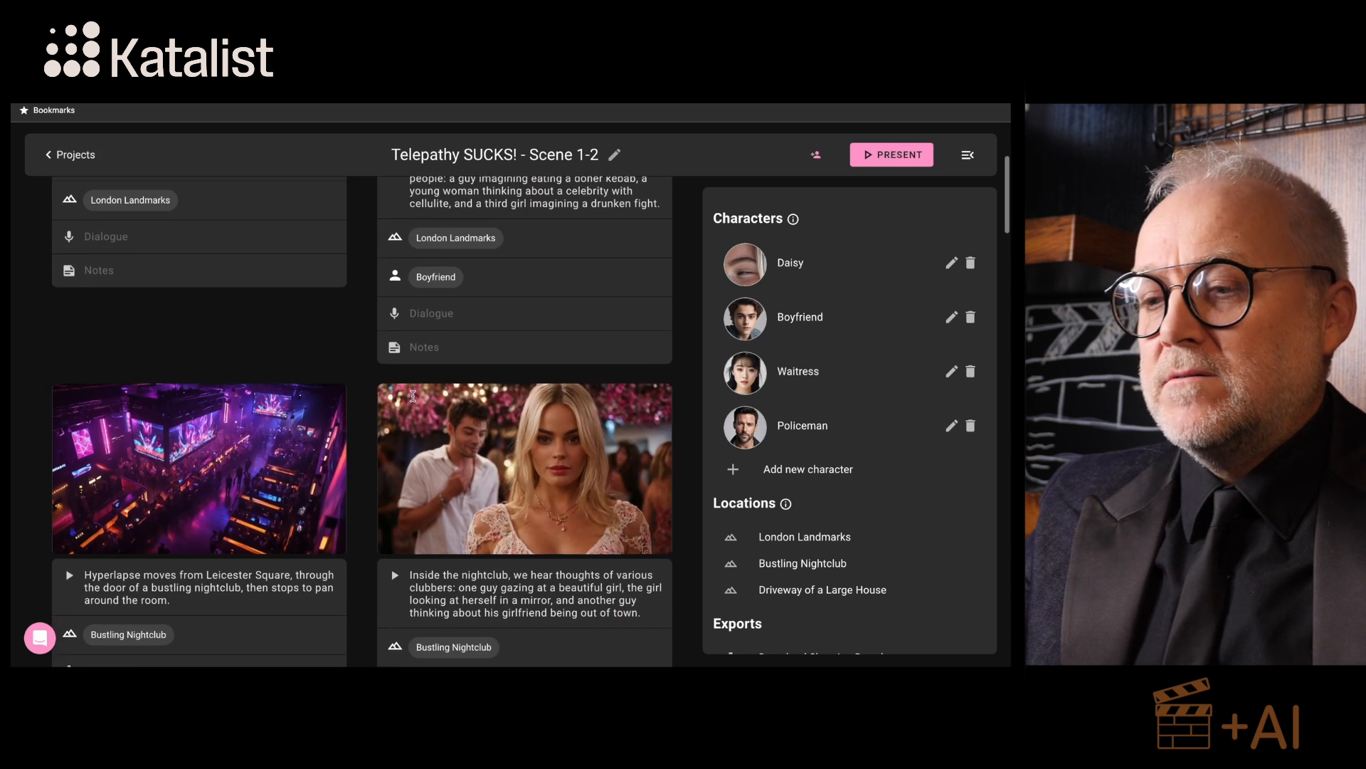
# Step: Reopen the updated nightclub shot for editing and review its image history from the original version to the newest variant
pyautogui.moveTo(528, 448)
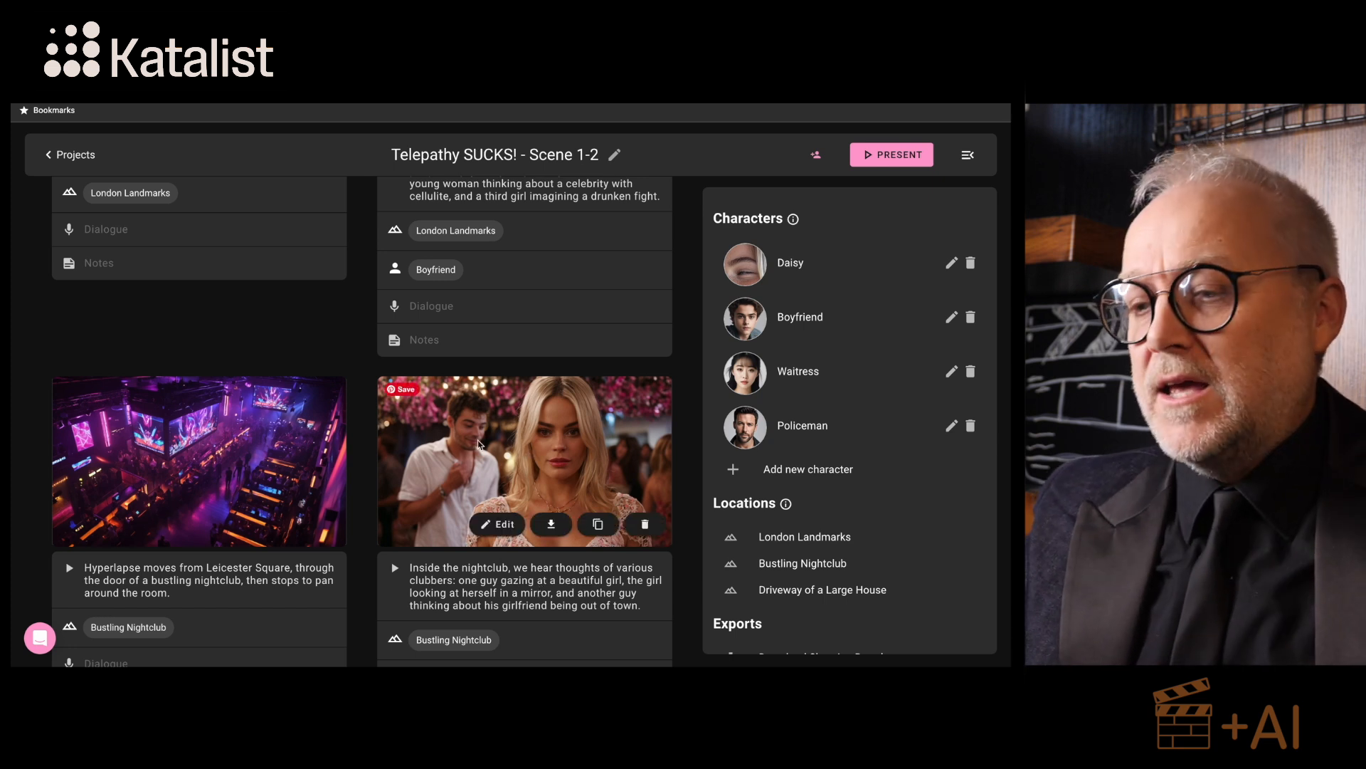
pyautogui.click(502, 524)
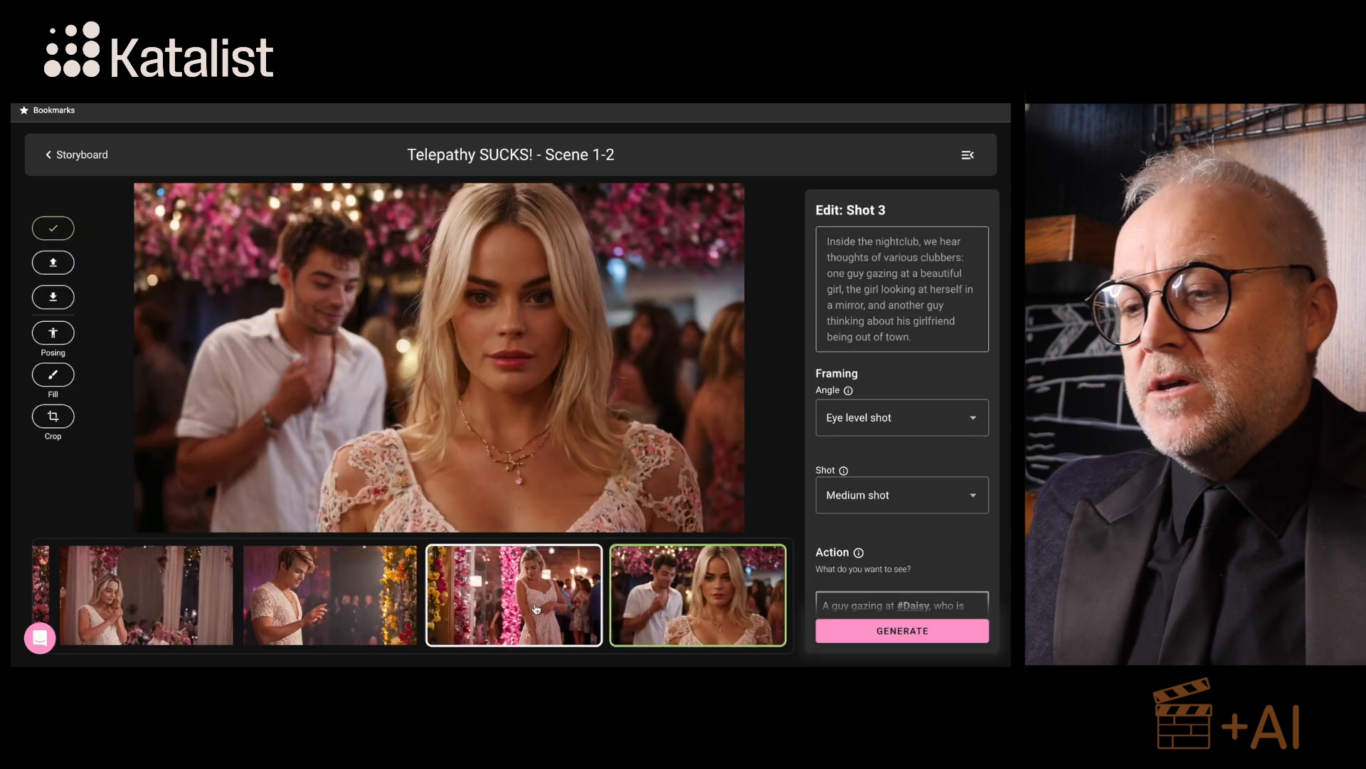
pyautogui.hscroll(-5, 481, 612)
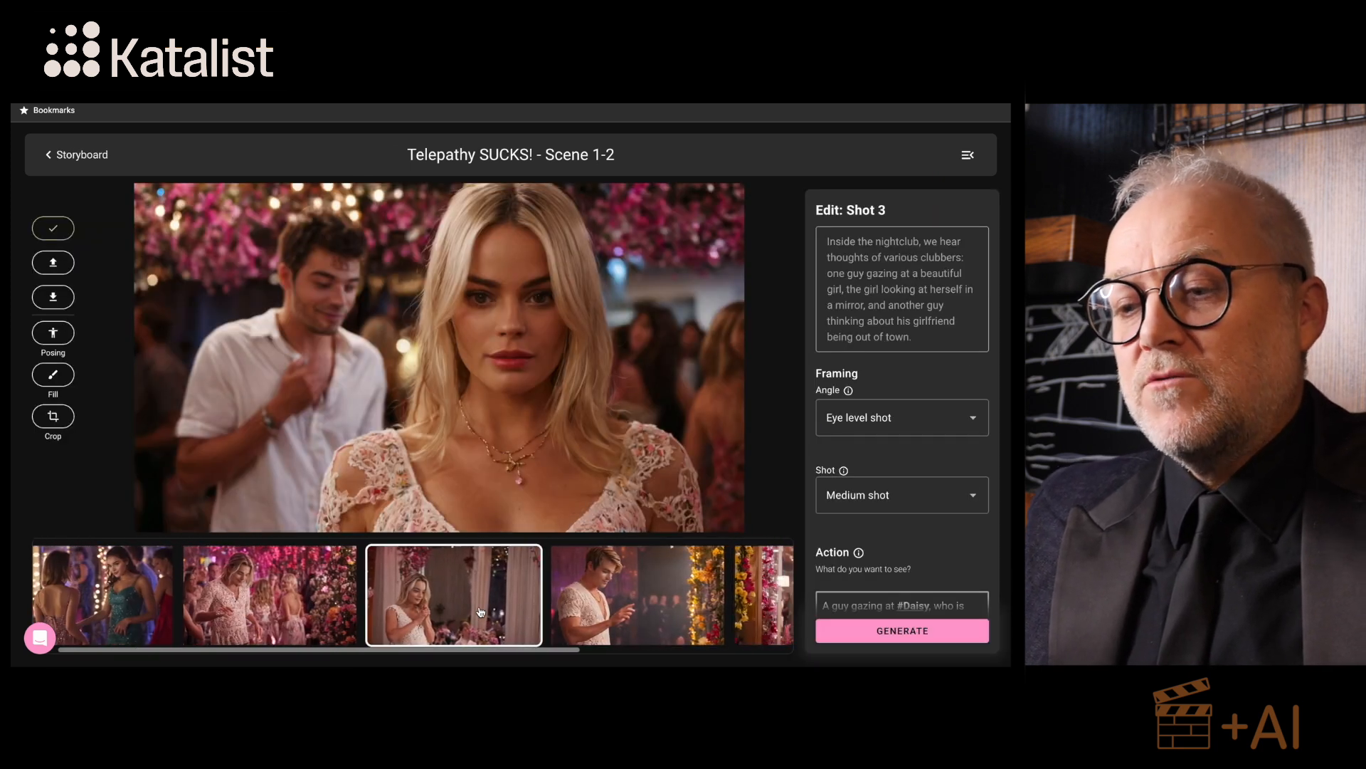
pyautogui.hscroll(-2, 174, 606)
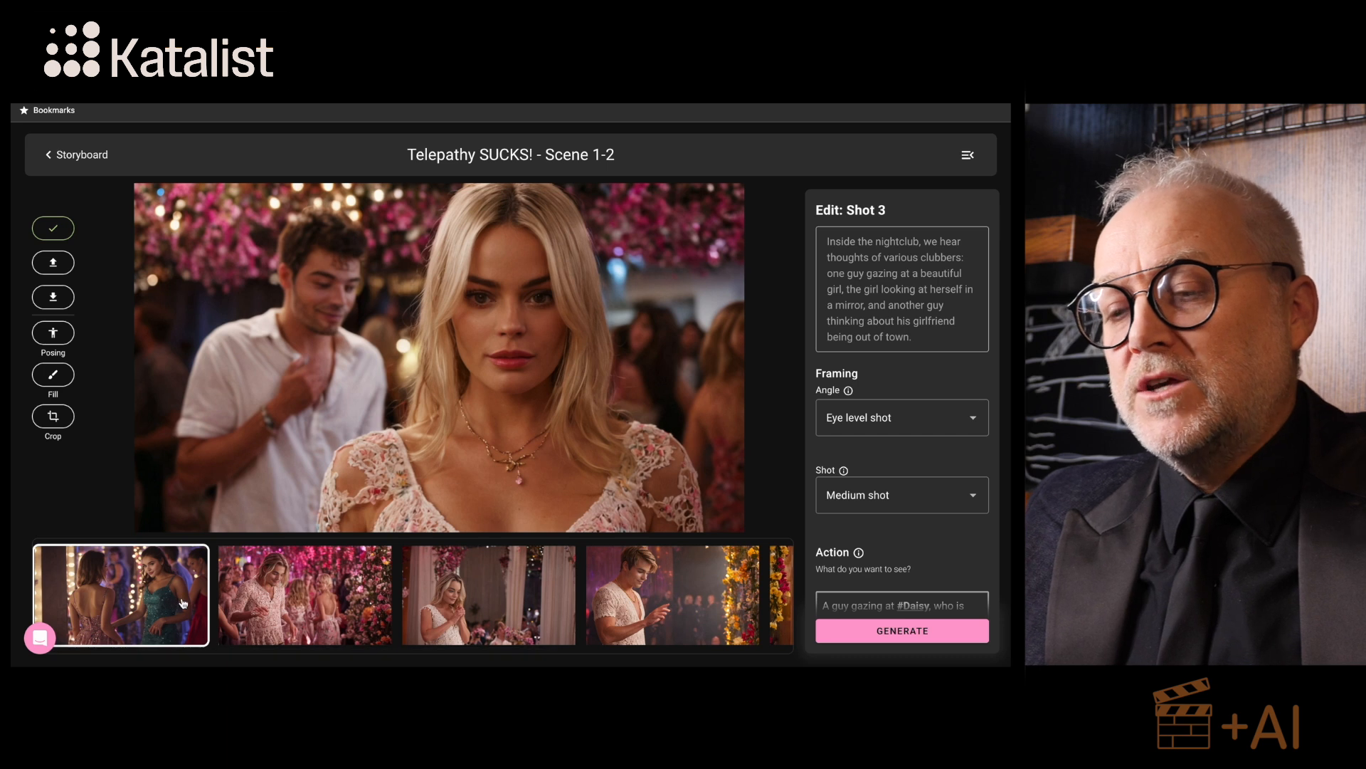
pyautogui.hscroll(10, 384, 611)
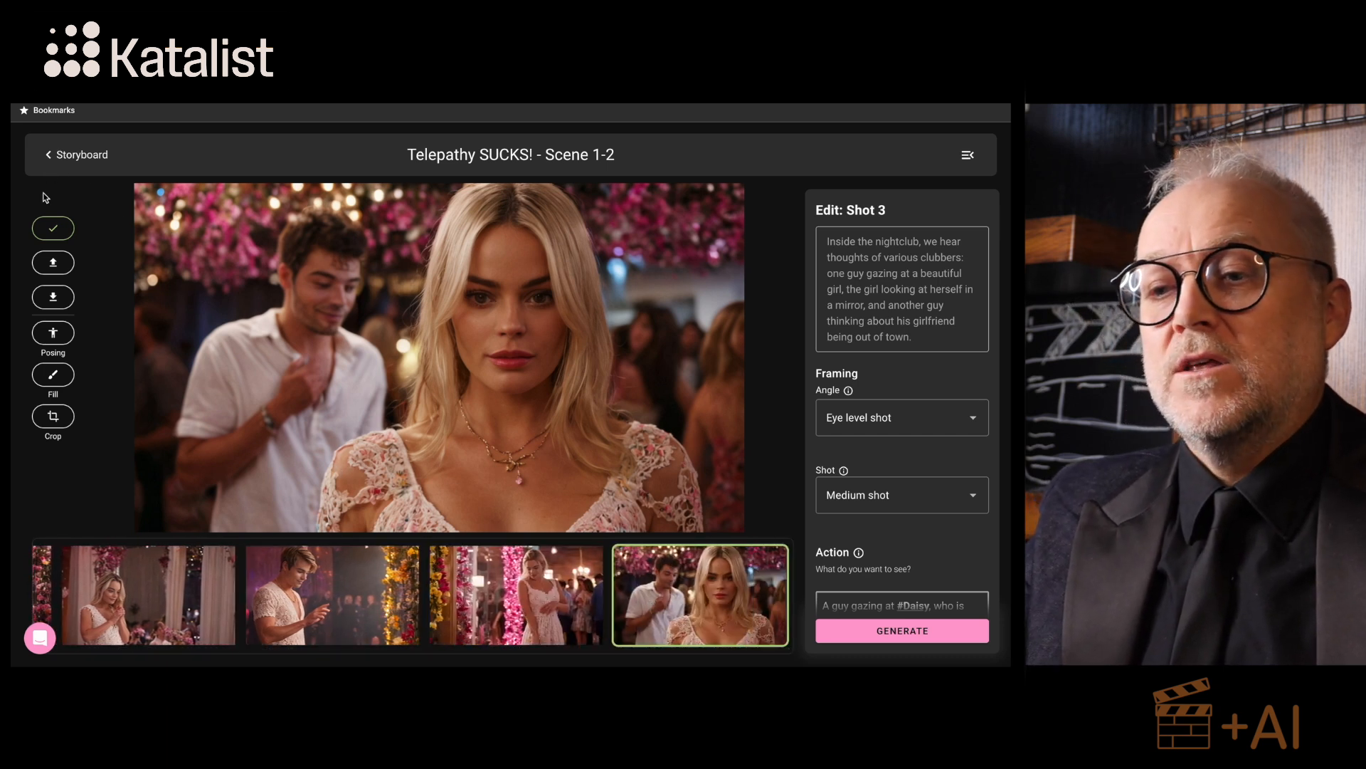
# Step: Keep the selected image for Shot 3, return to the storyboard and rename the Boyfriend character as Boyfriend_Jake
pyautogui.click(52, 227)
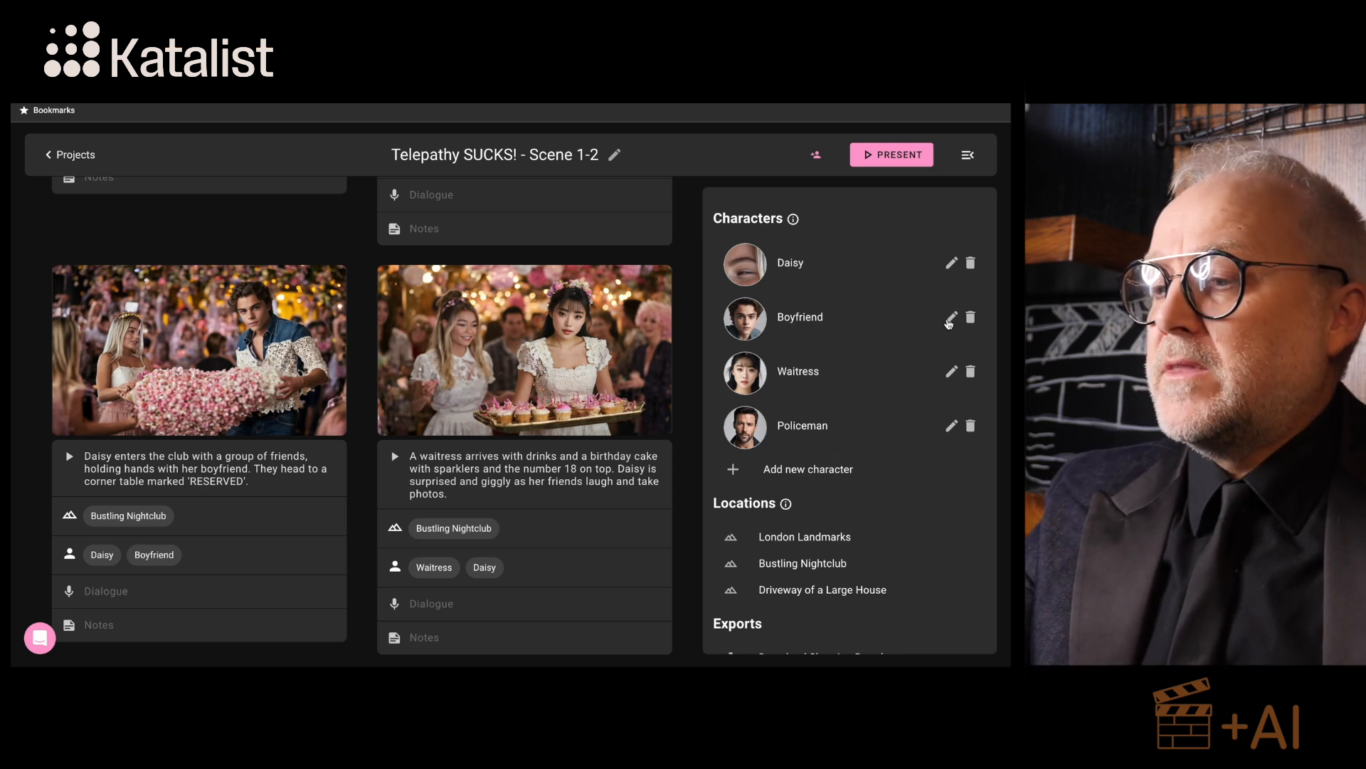
pyautogui.click(950, 318)
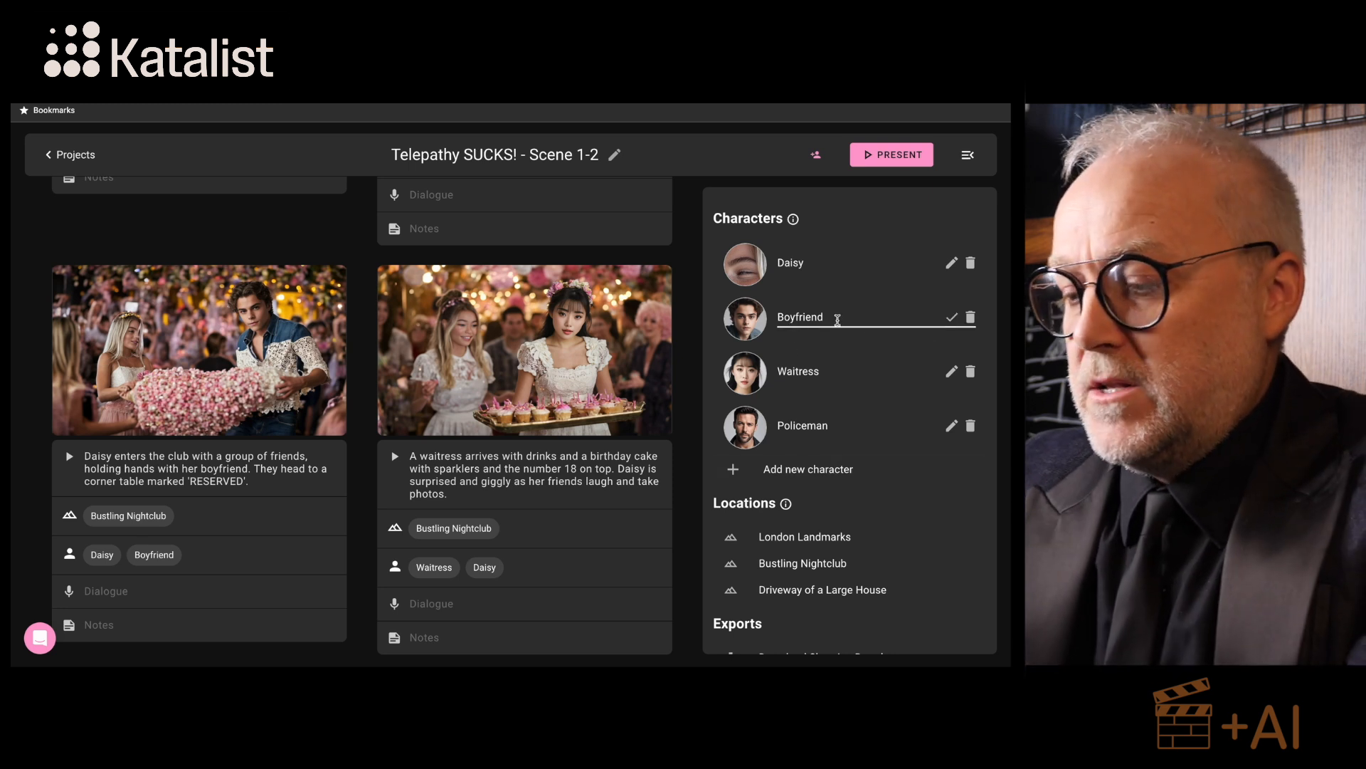
pyautogui.write('_Jake')
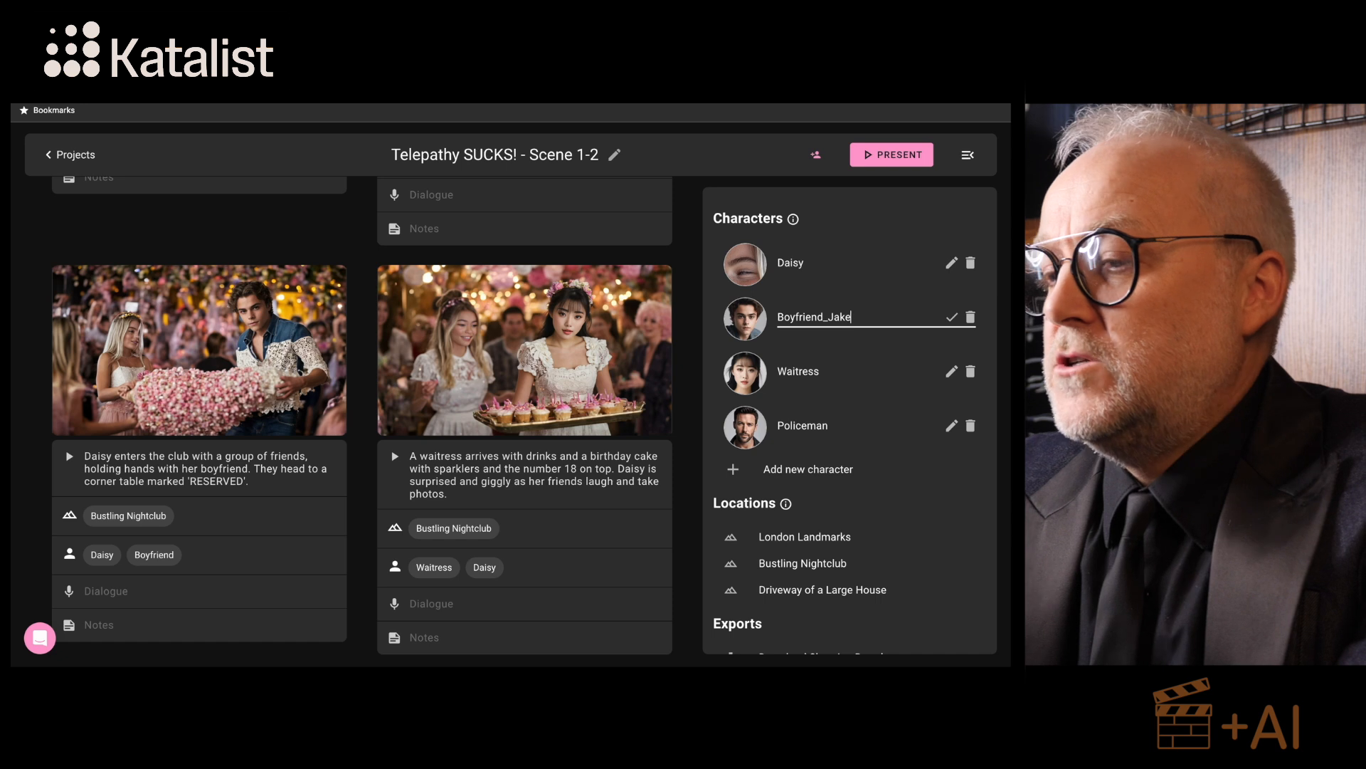
# Step: Replace Boyfriend_Jake's appearance with the smiling blond man from the custom characters and regenerate all frames where he appears
pyautogui.click(759, 326)
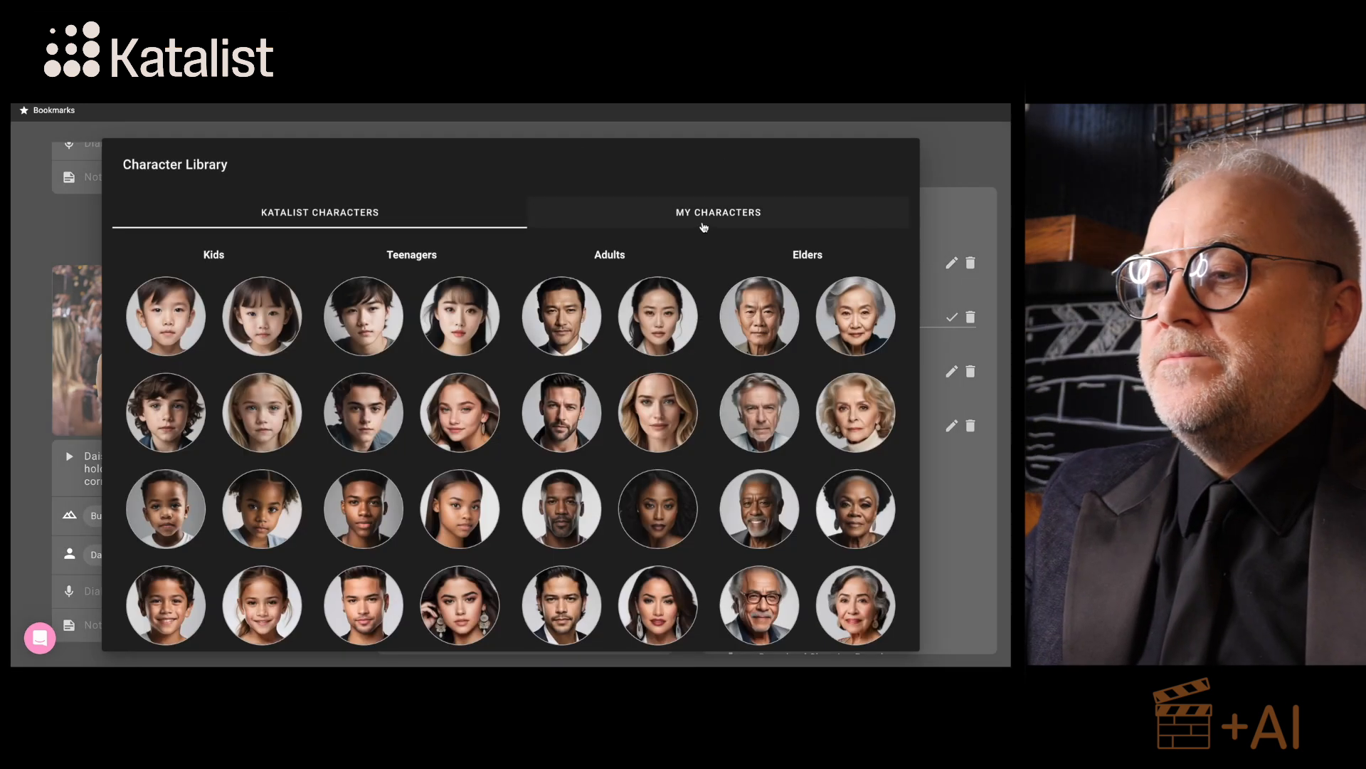
pyautogui.click(703, 227)
pyautogui.click(262, 341)
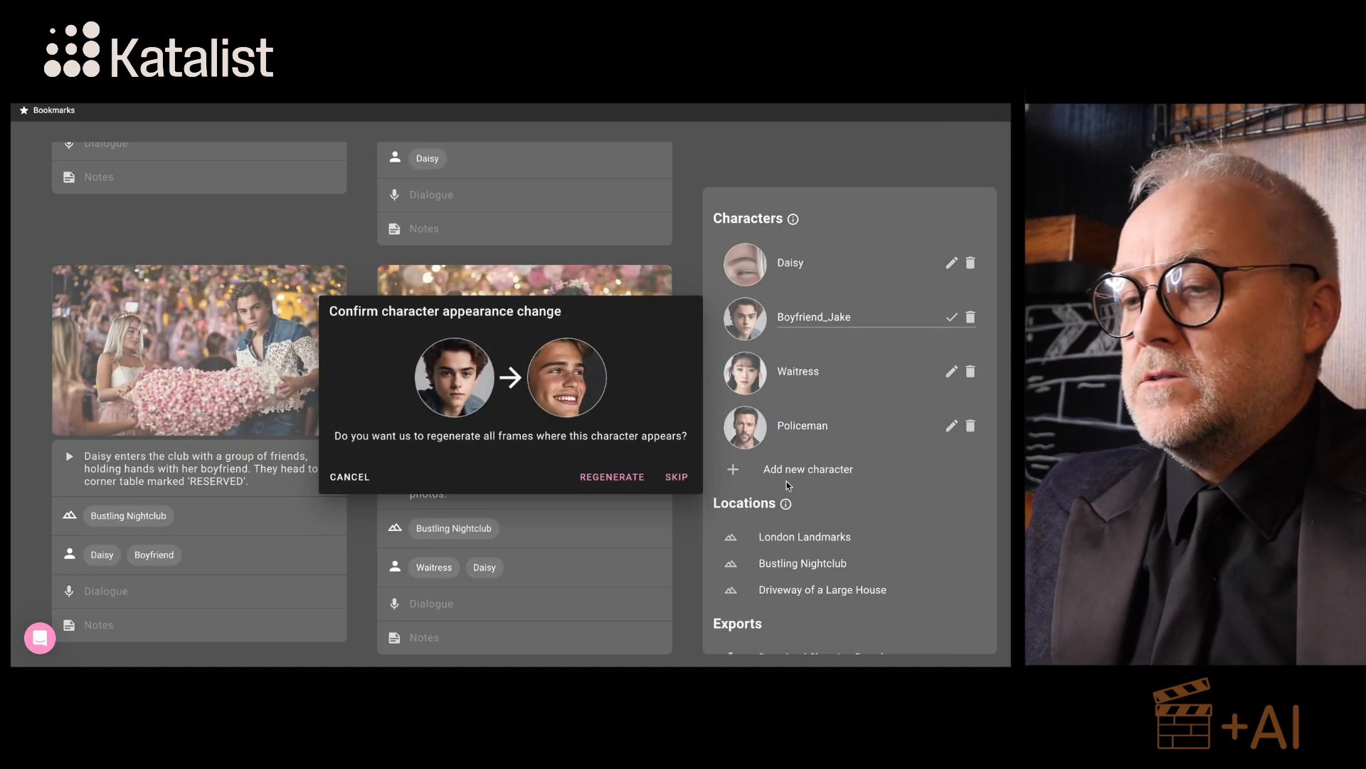
pyautogui.click(609, 477)
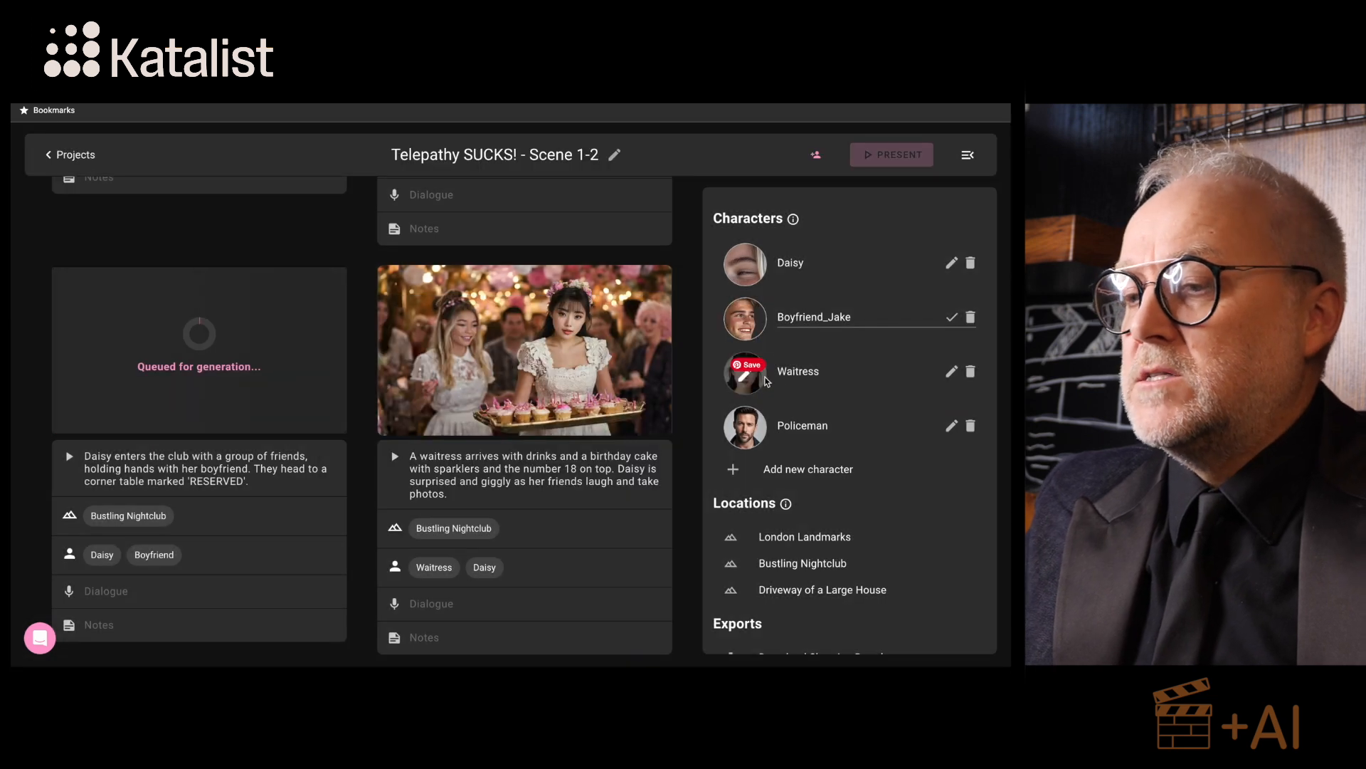
# Step: Replace the Waitress's appearance with the custom dark-haired woman with red lips and regenerate all frames where she appears
pyautogui.click(745, 377)
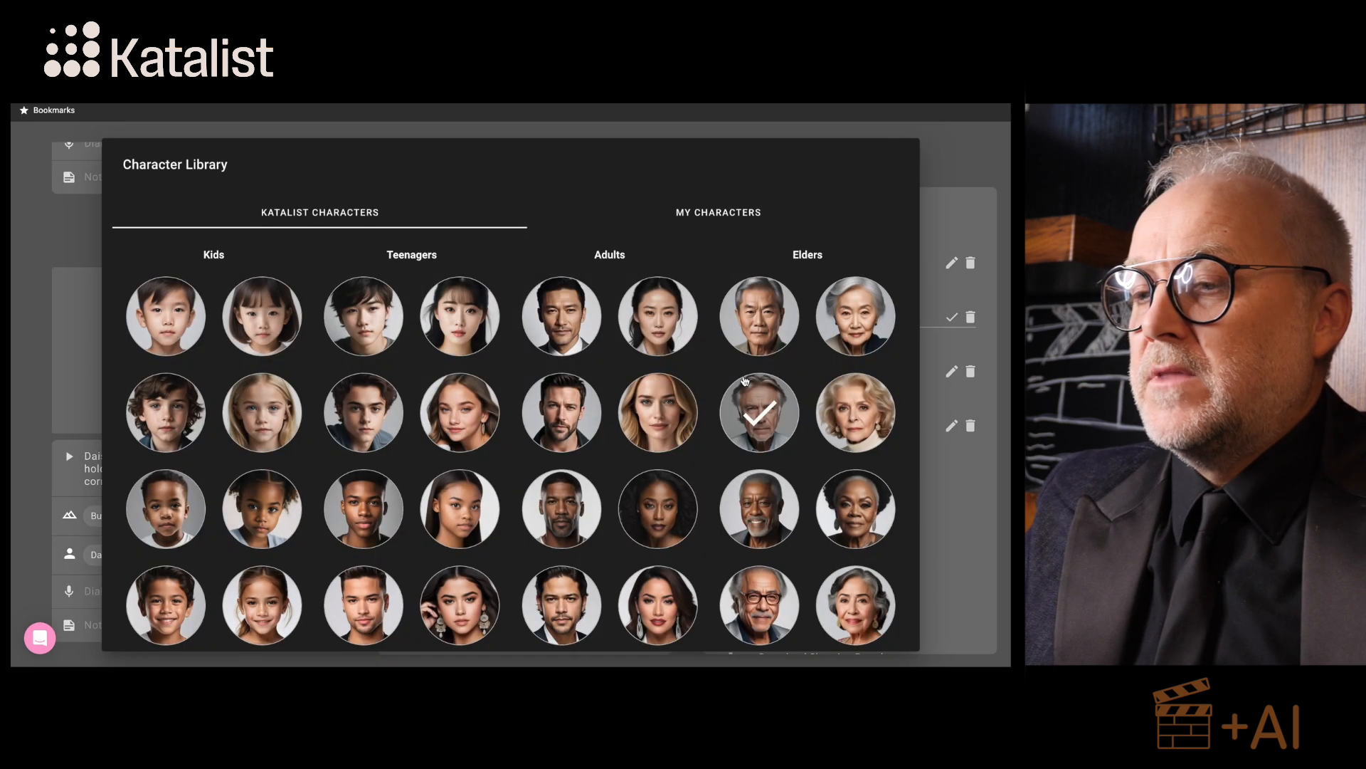
pyautogui.click(701, 215)
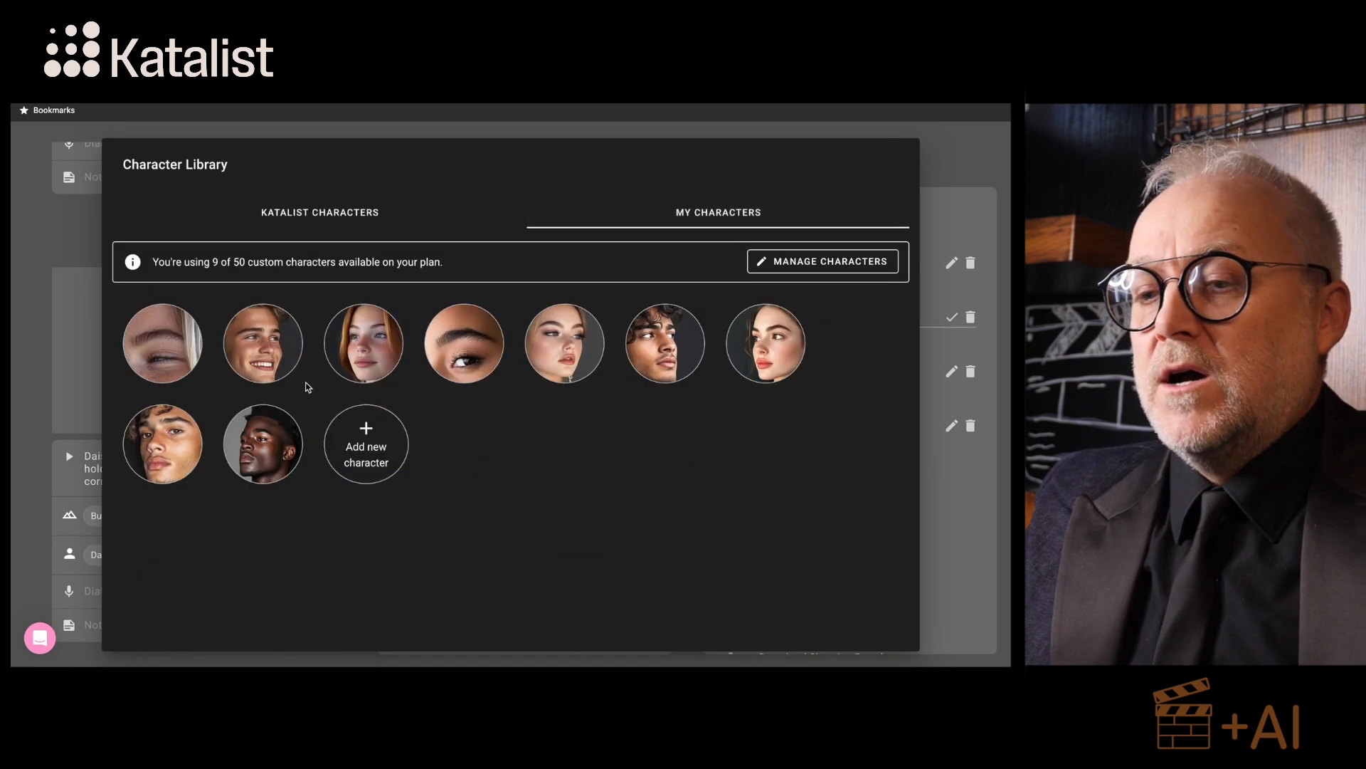
pyautogui.click(763, 348)
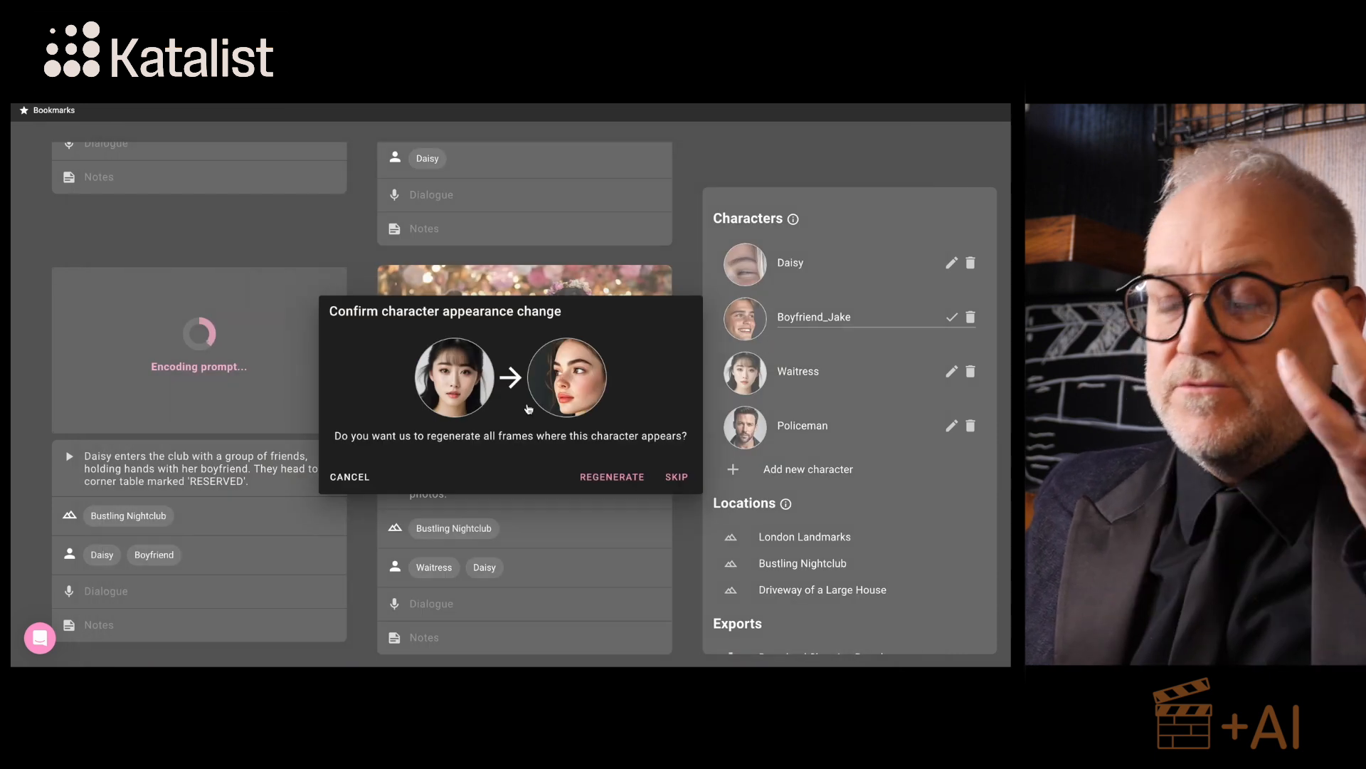
pyautogui.click(603, 482)
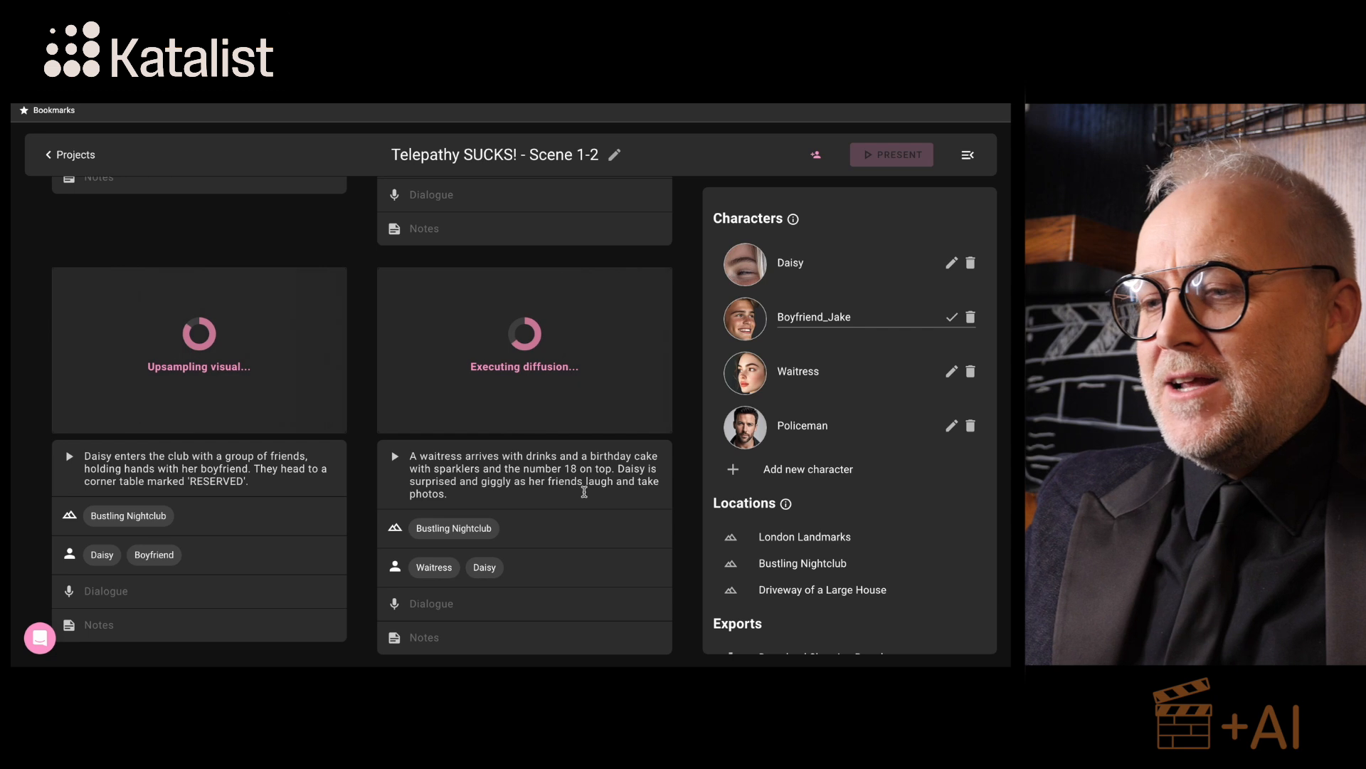
# Step: Delete the frame of Daisy pulling into her parents' driveway and remove the Policeman character from the storyboard
pyautogui.scroll(-15, 584, 492)
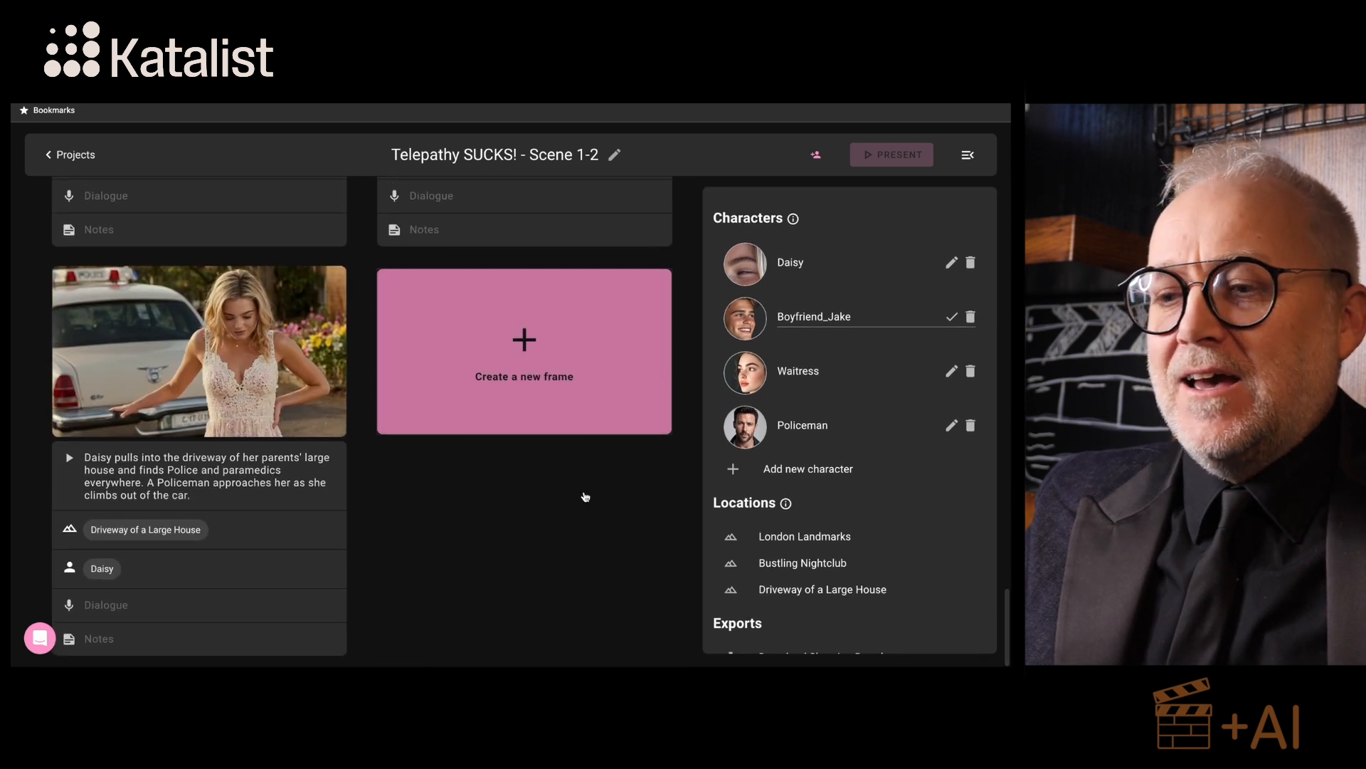
pyautogui.moveTo(240, 308)
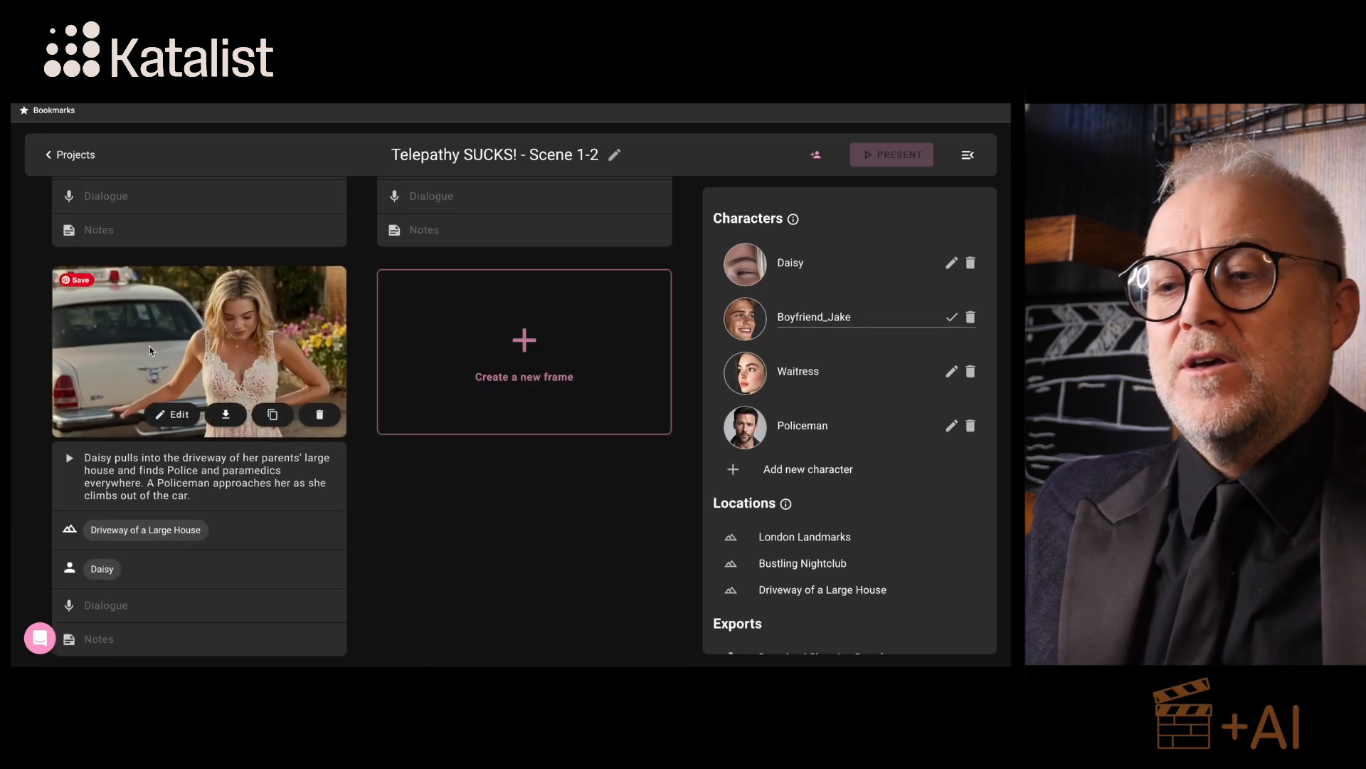
pyautogui.click(319, 415)
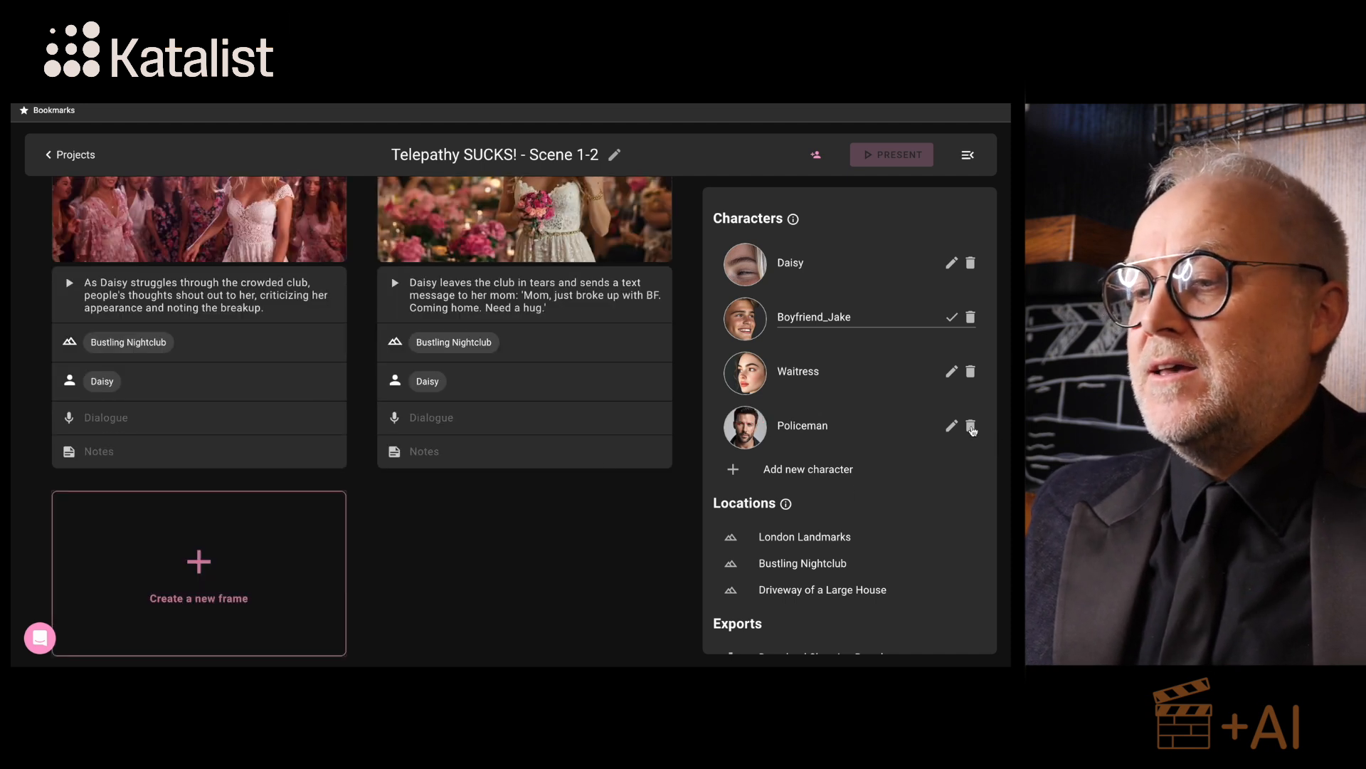
pyautogui.click(971, 426)
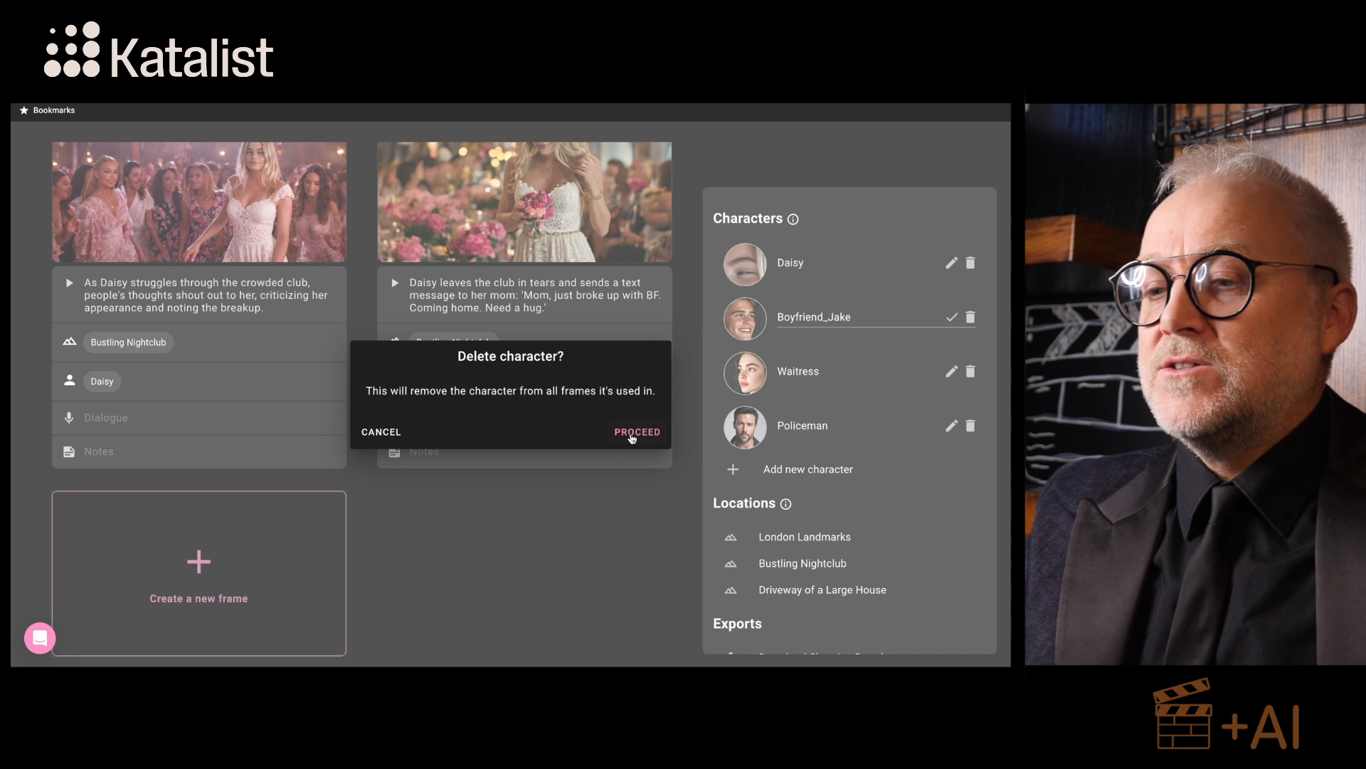
pyautogui.click(633, 434)
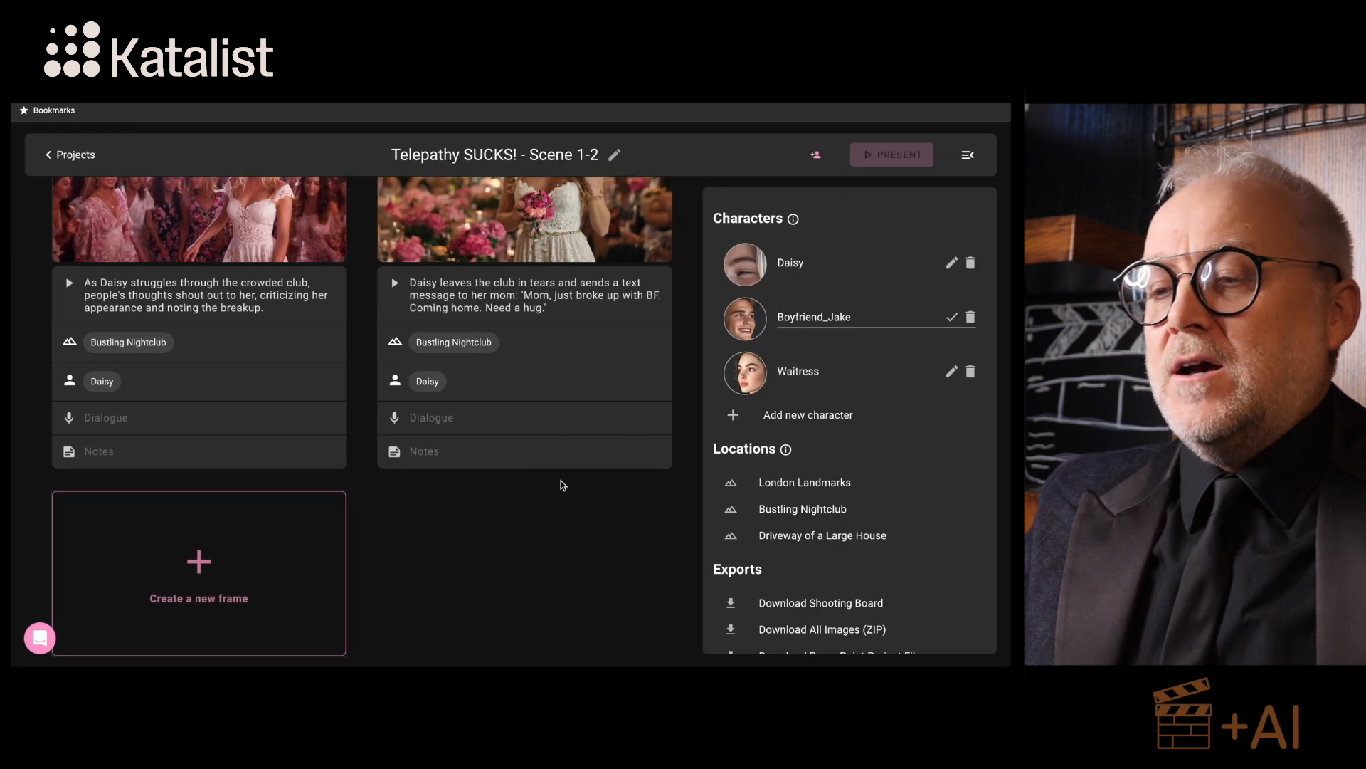
# Step: Review the regenerated boyfriend and waitress frames and the remaining nightclub shots through to Daisy leaving the club in tears
pyautogui.scroll(20, 582, 504)
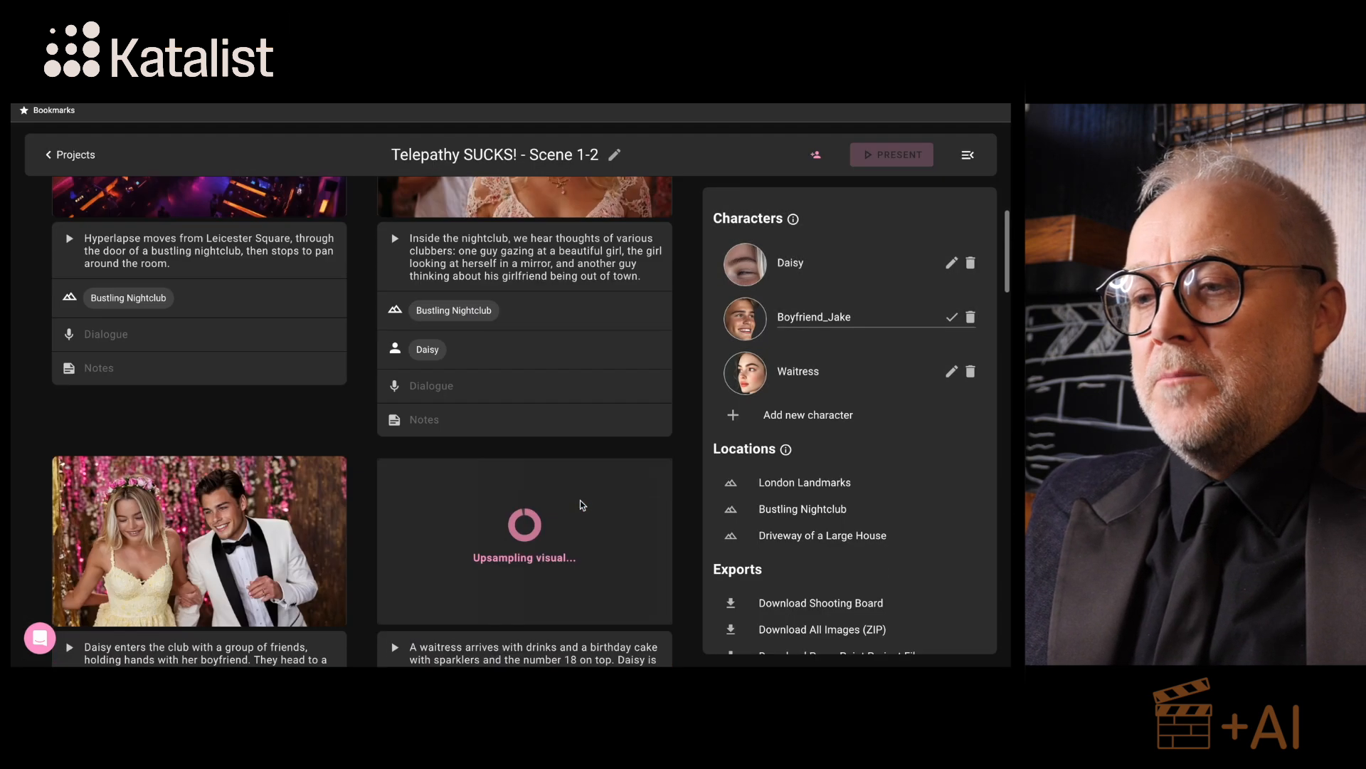
pyautogui.scroll(-5, 579, 501)
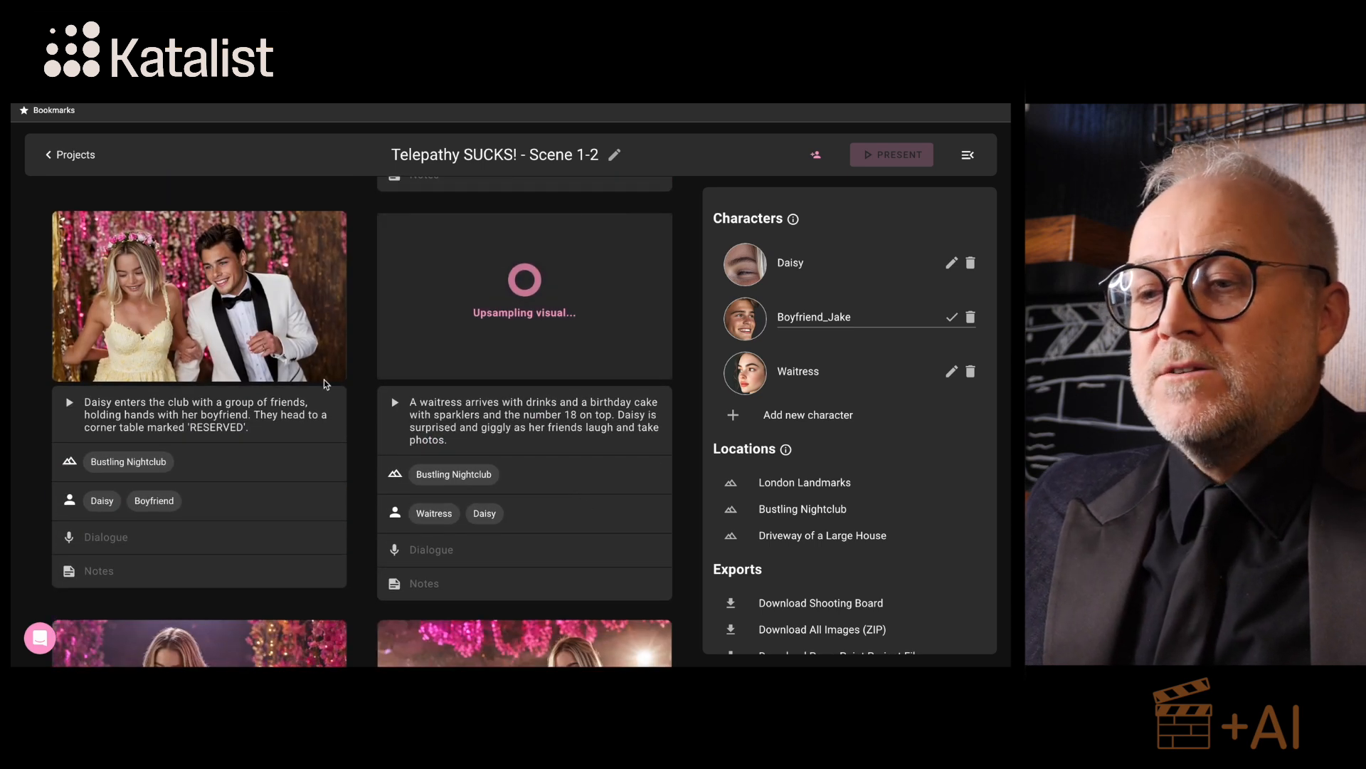
pyautogui.moveTo(226, 267)
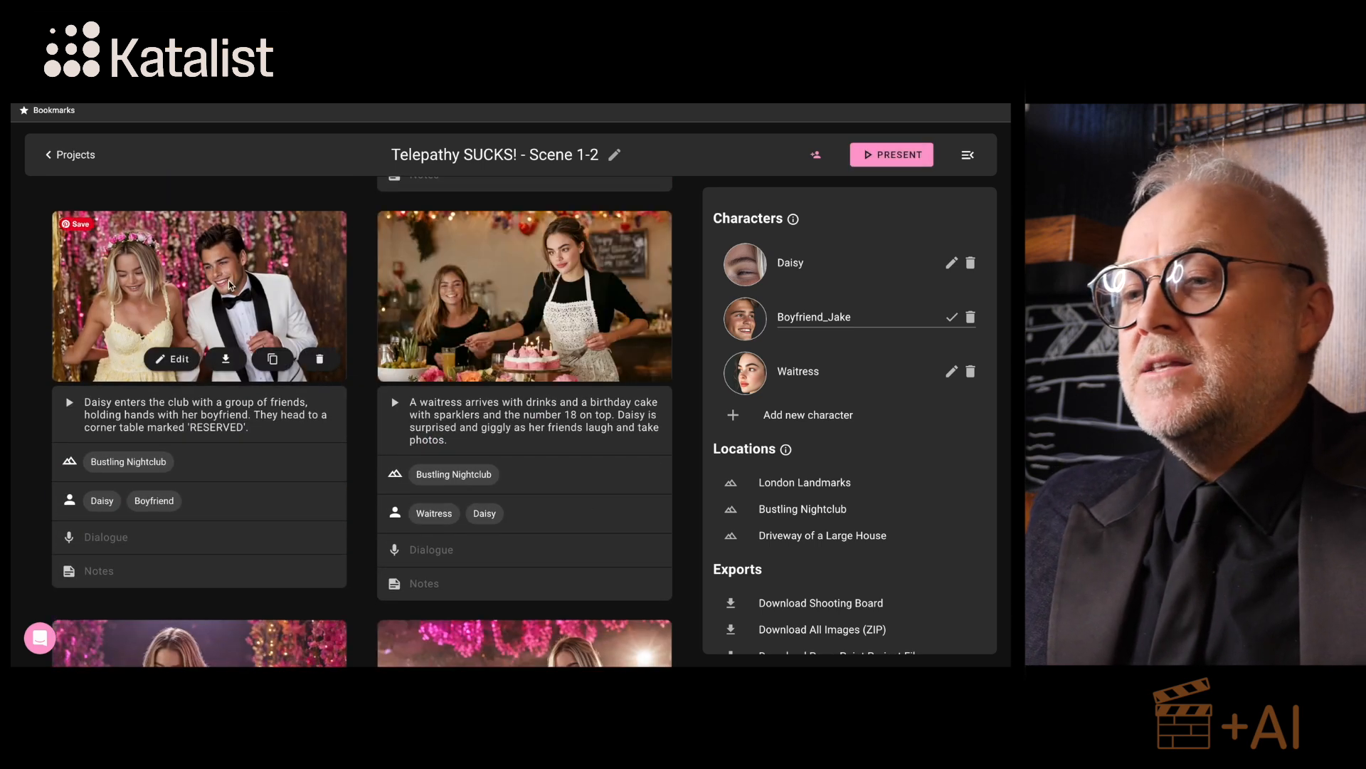
pyautogui.moveTo(559, 297)
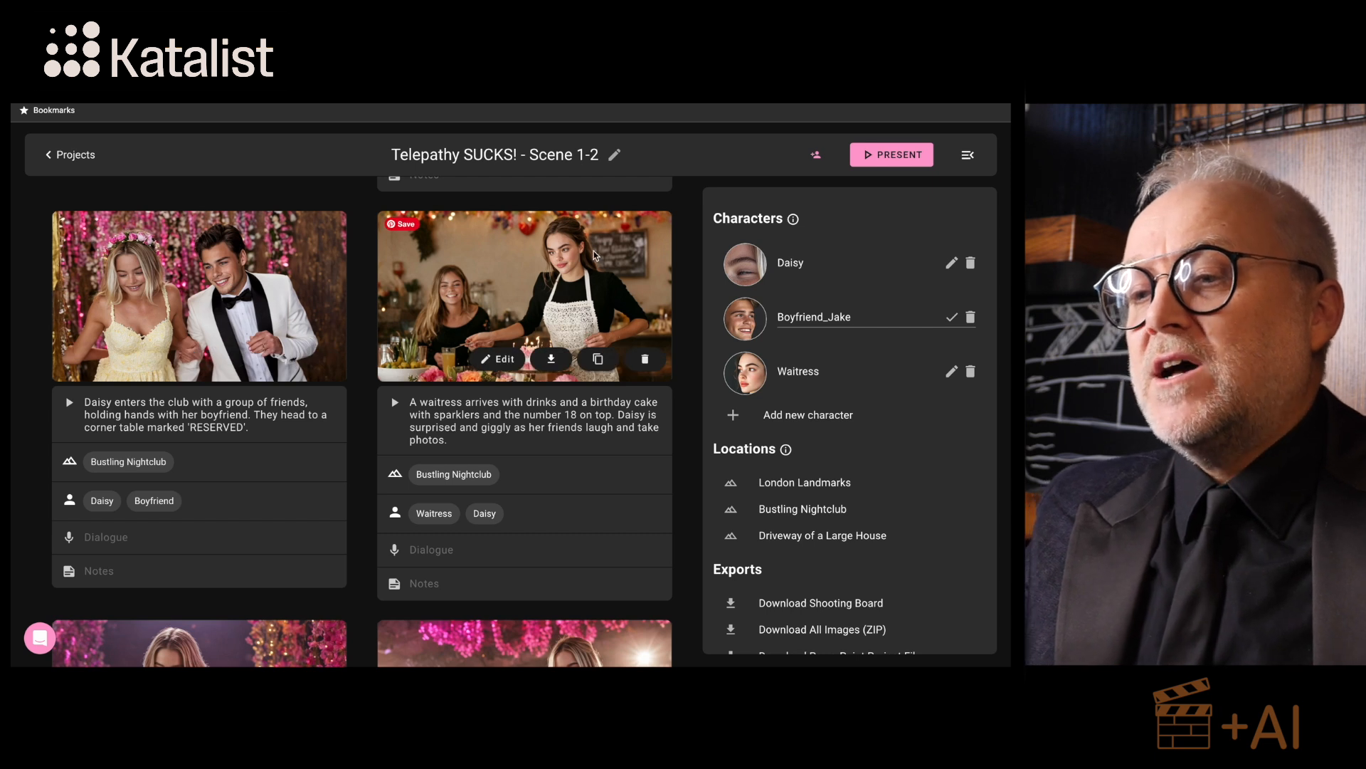
pyautogui.scroll(-1, 573, 313)
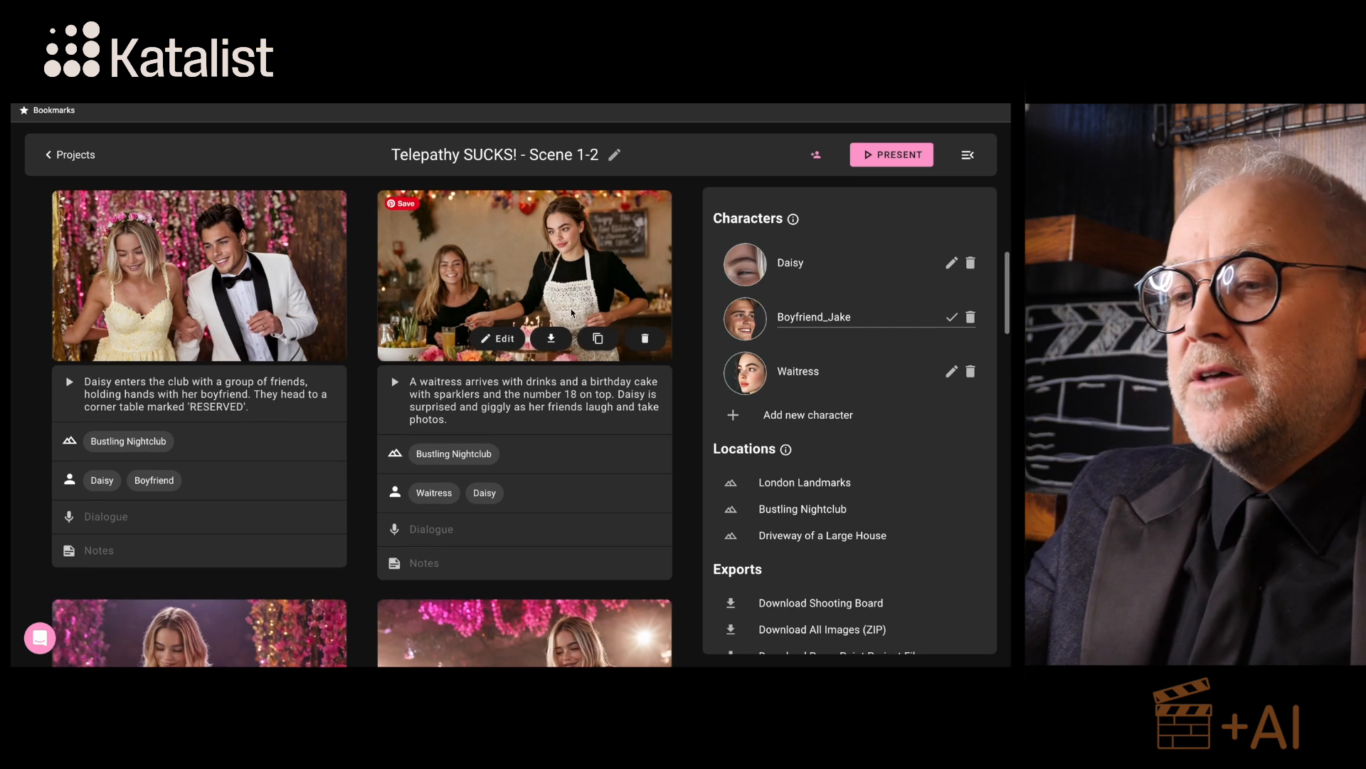
pyautogui.scroll(-5, 556, 282)
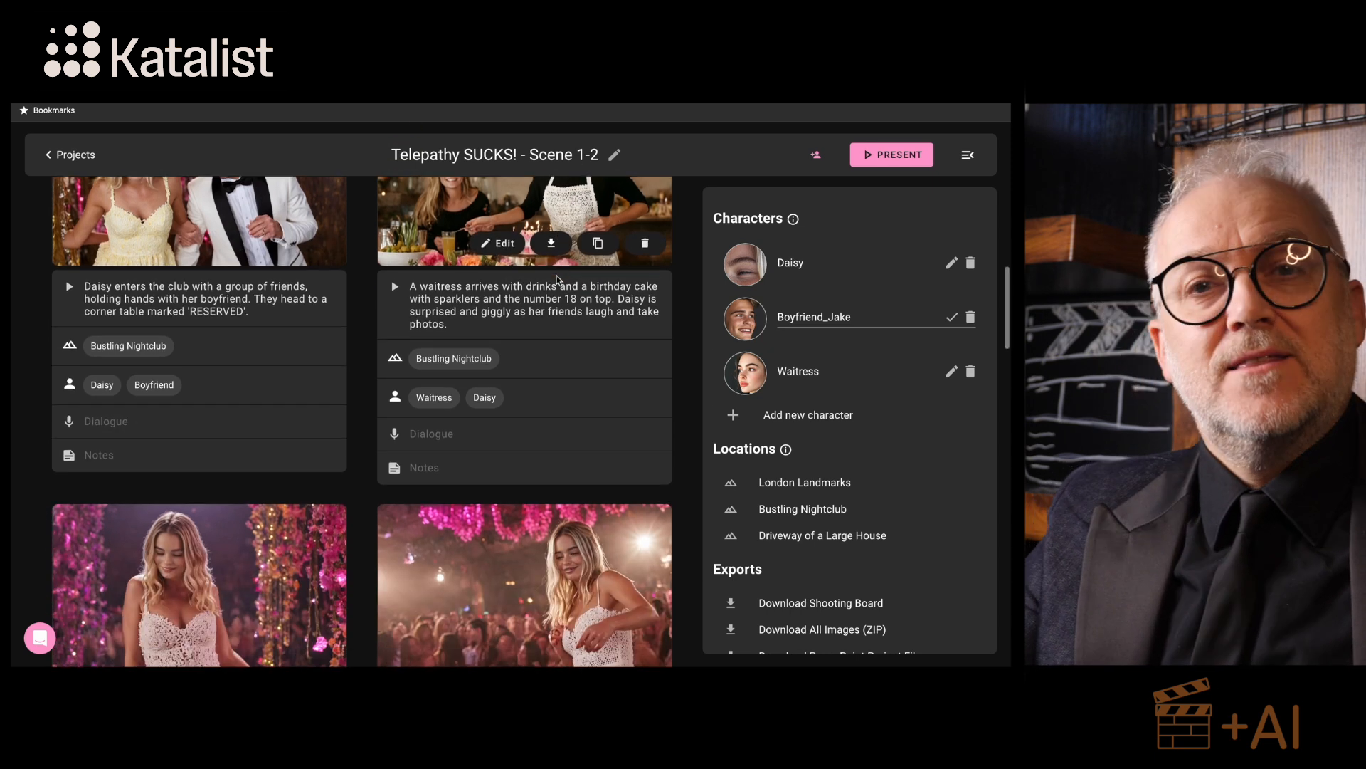
pyautogui.scroll(-7, 557, 276)
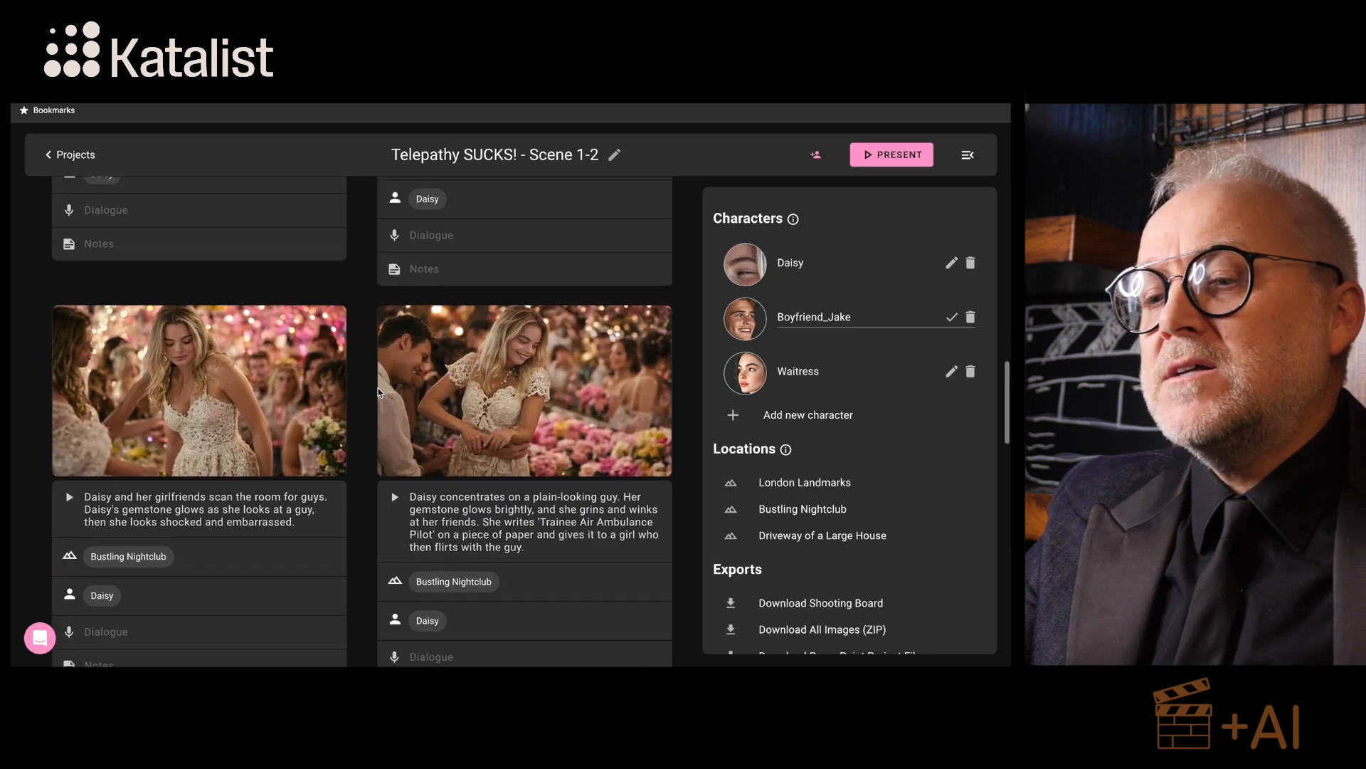
pyautogui.moveTo(222, 435)
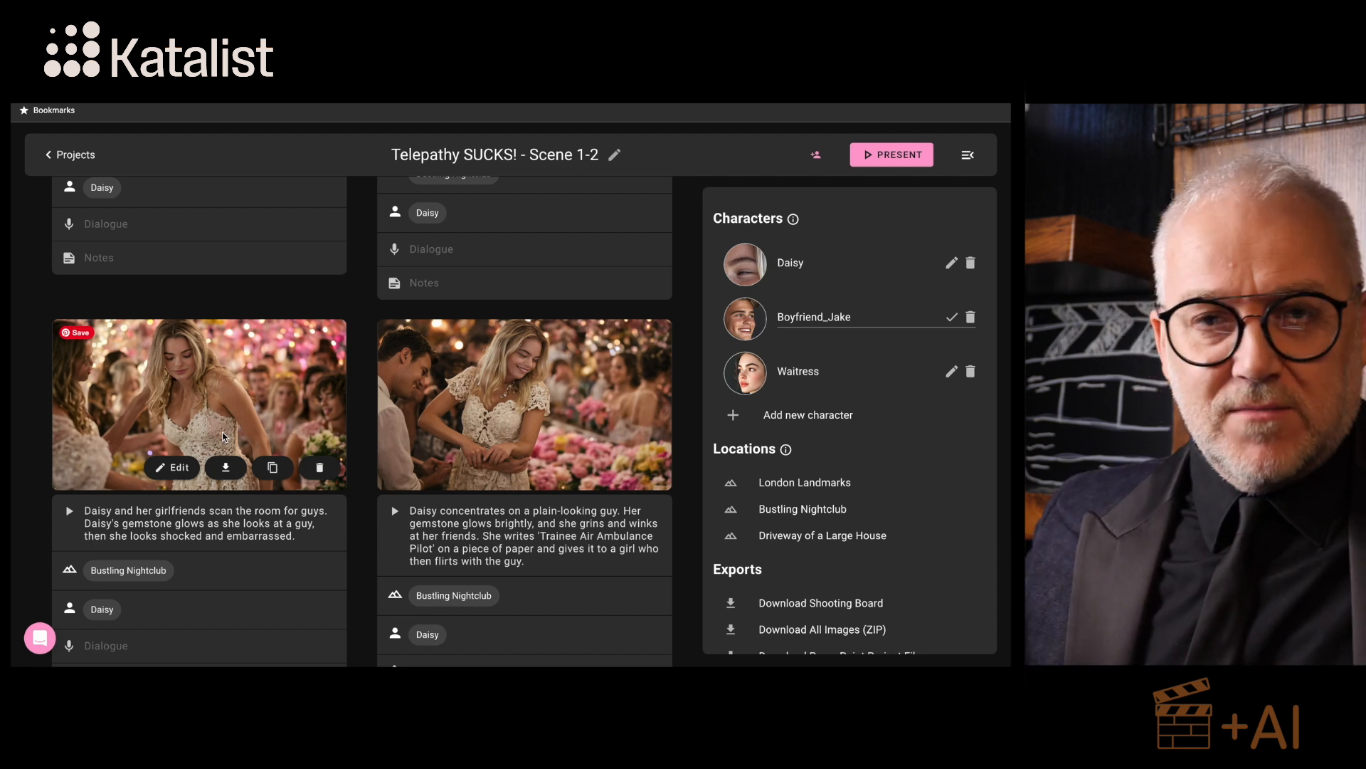
pyautogui.scroll(-8, 222, 433)
pyautogui.scroll(2, 222, 432)
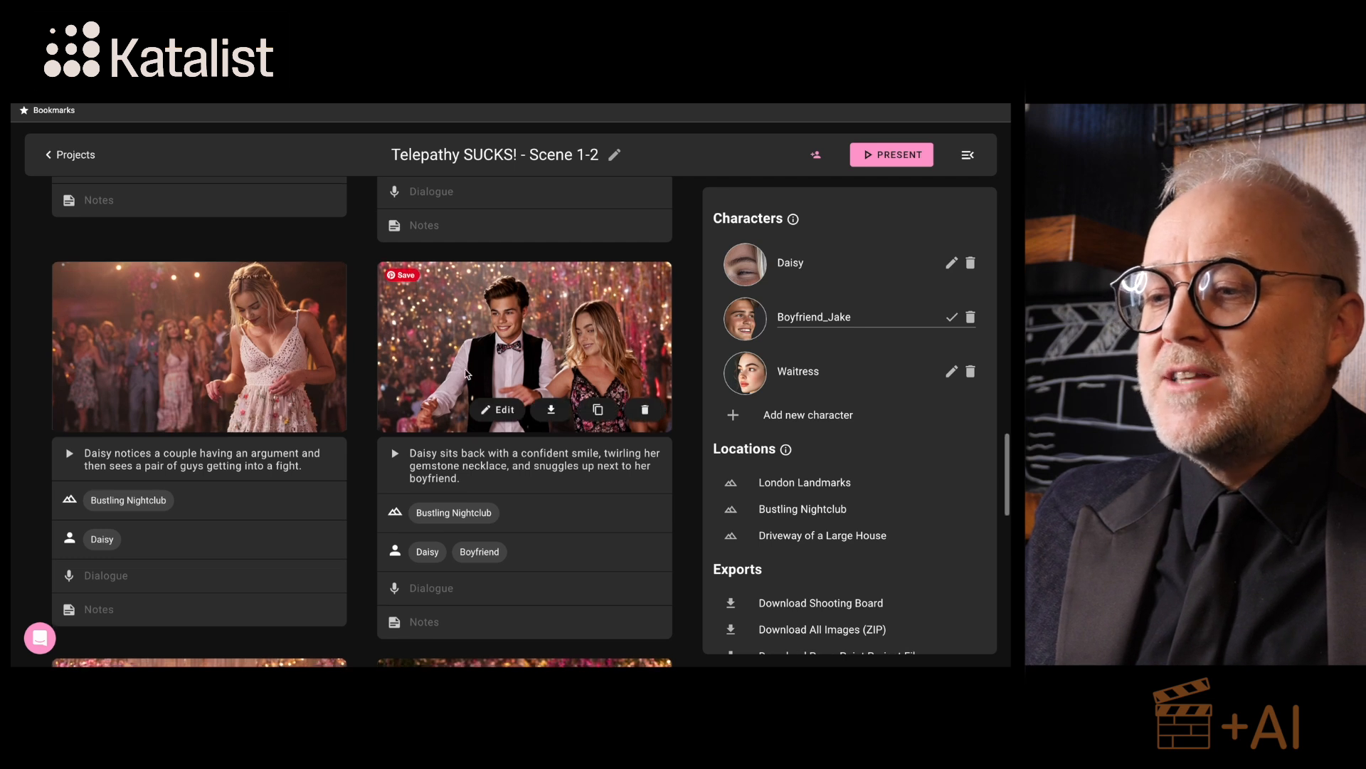
pyautogui.scroll(-2, 468, 374)
pyautogui.scroll(-5, 467, 374)
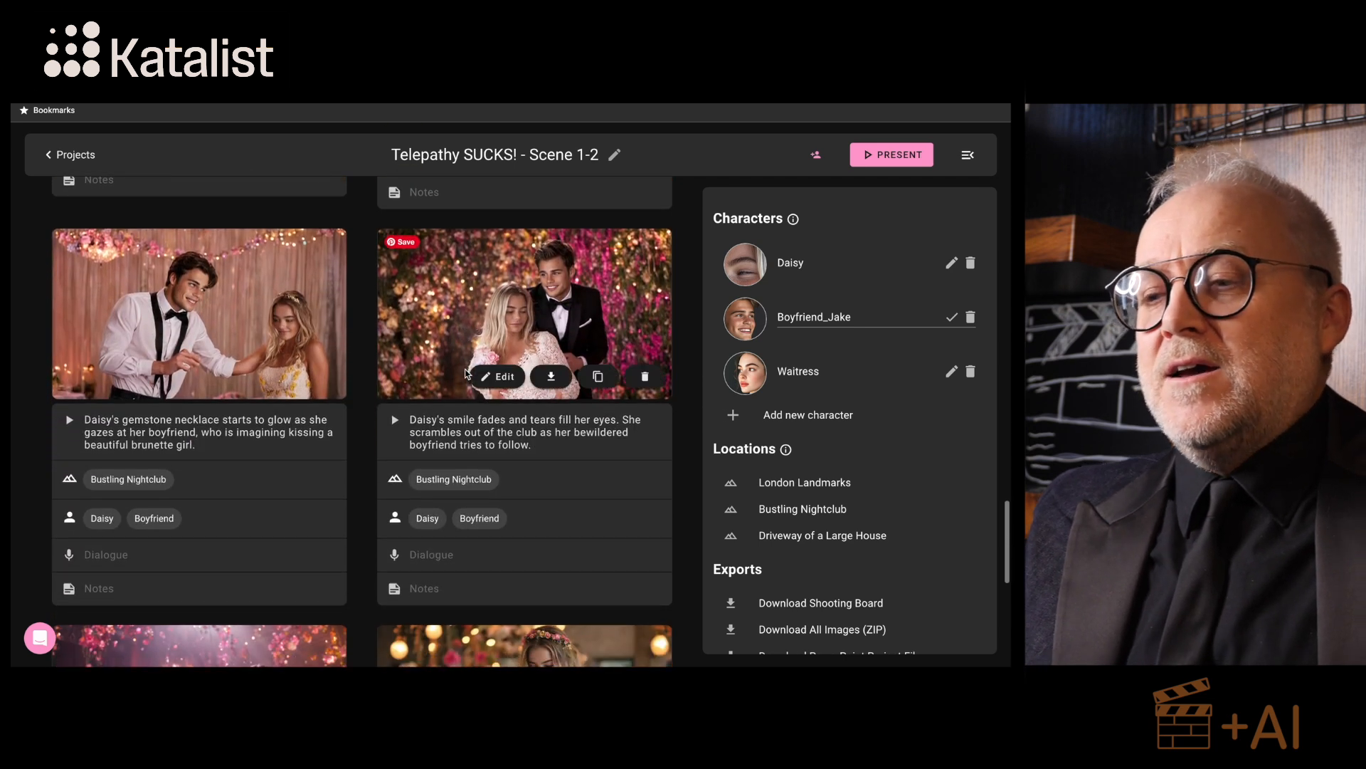
pyautogui.scroll(-6, 468, 374)
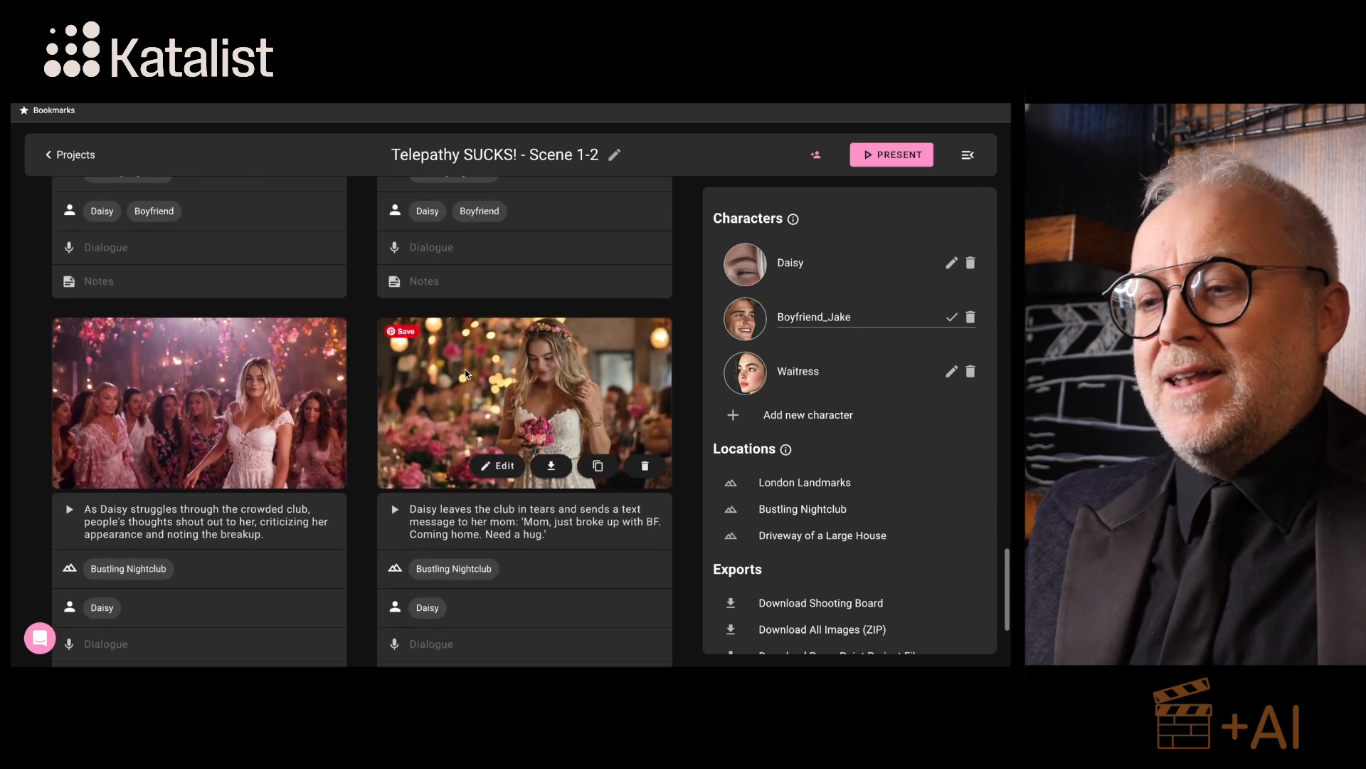
pyautogui.scroll(-1, 468, 374)
pyautogui.scroll(2, 466, 372)
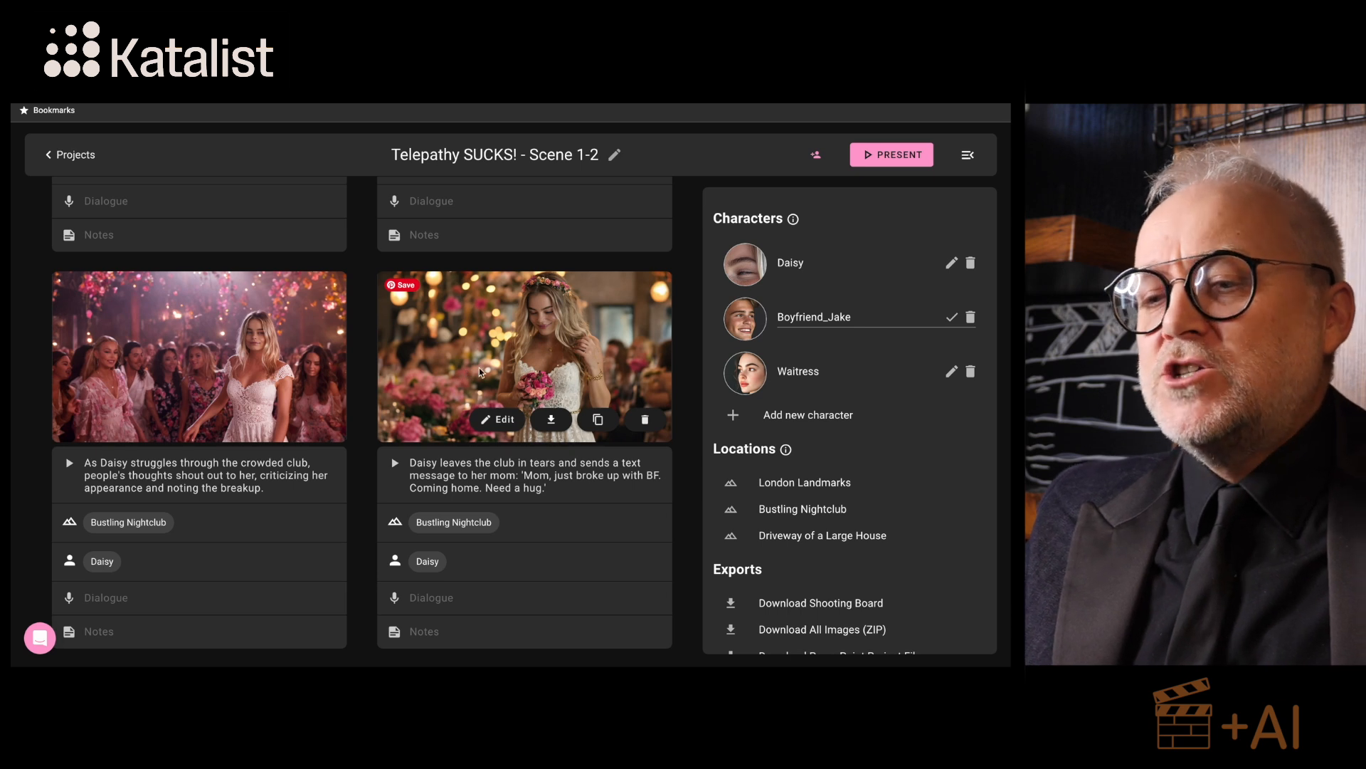
# Step: Generate new variants of Shot 12, where Daisy's necklace glows as she gazes at her boyfriend, and view the last variant at full size
pyautogui.scroll(9, 479, 371)
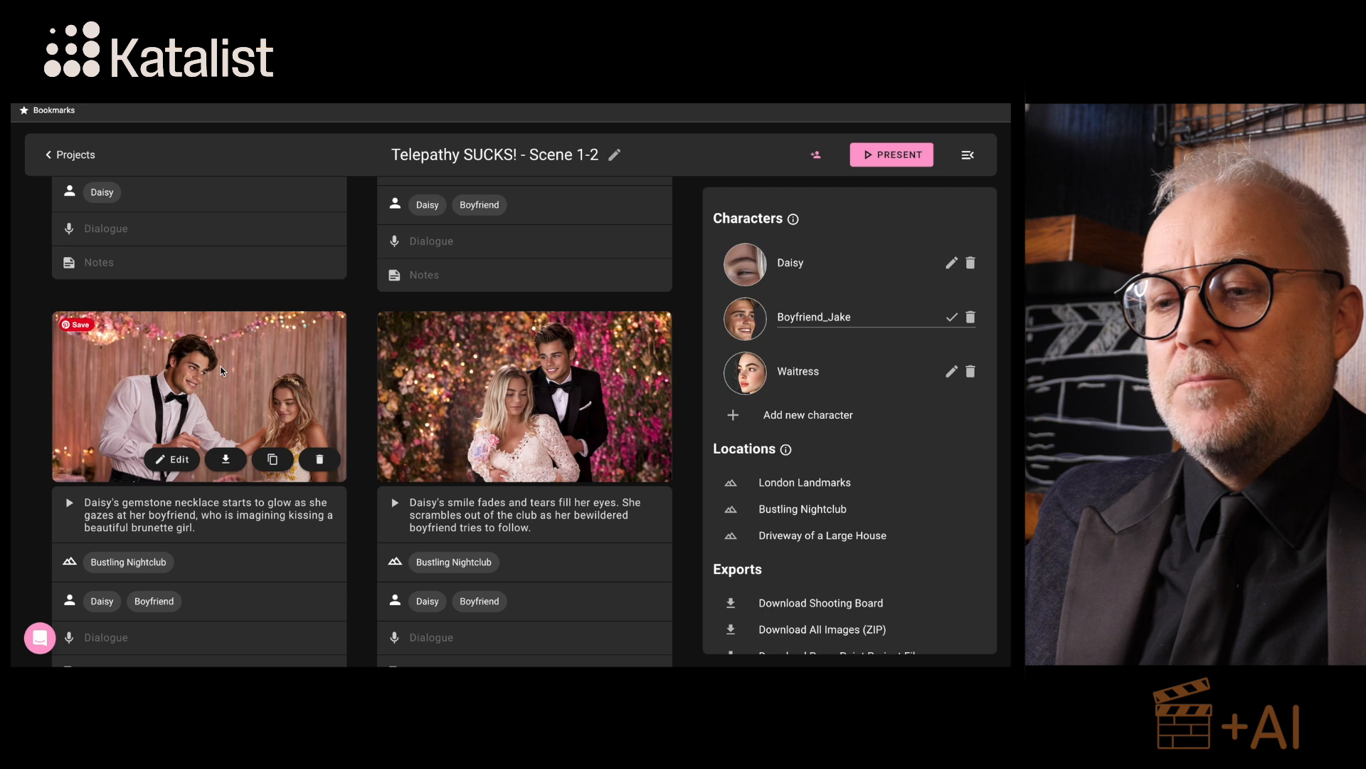
pyautogui.click(173, 460)
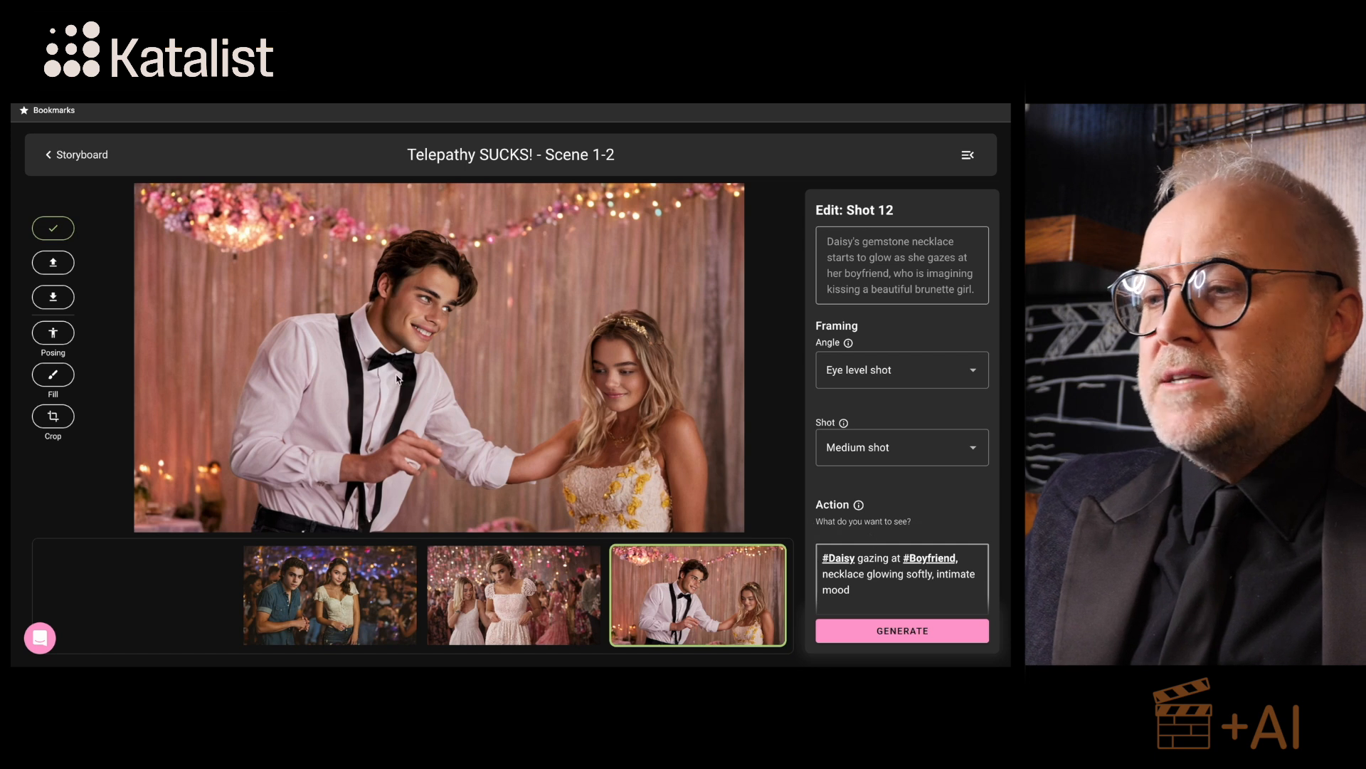
pyautogui.click(892, 634)
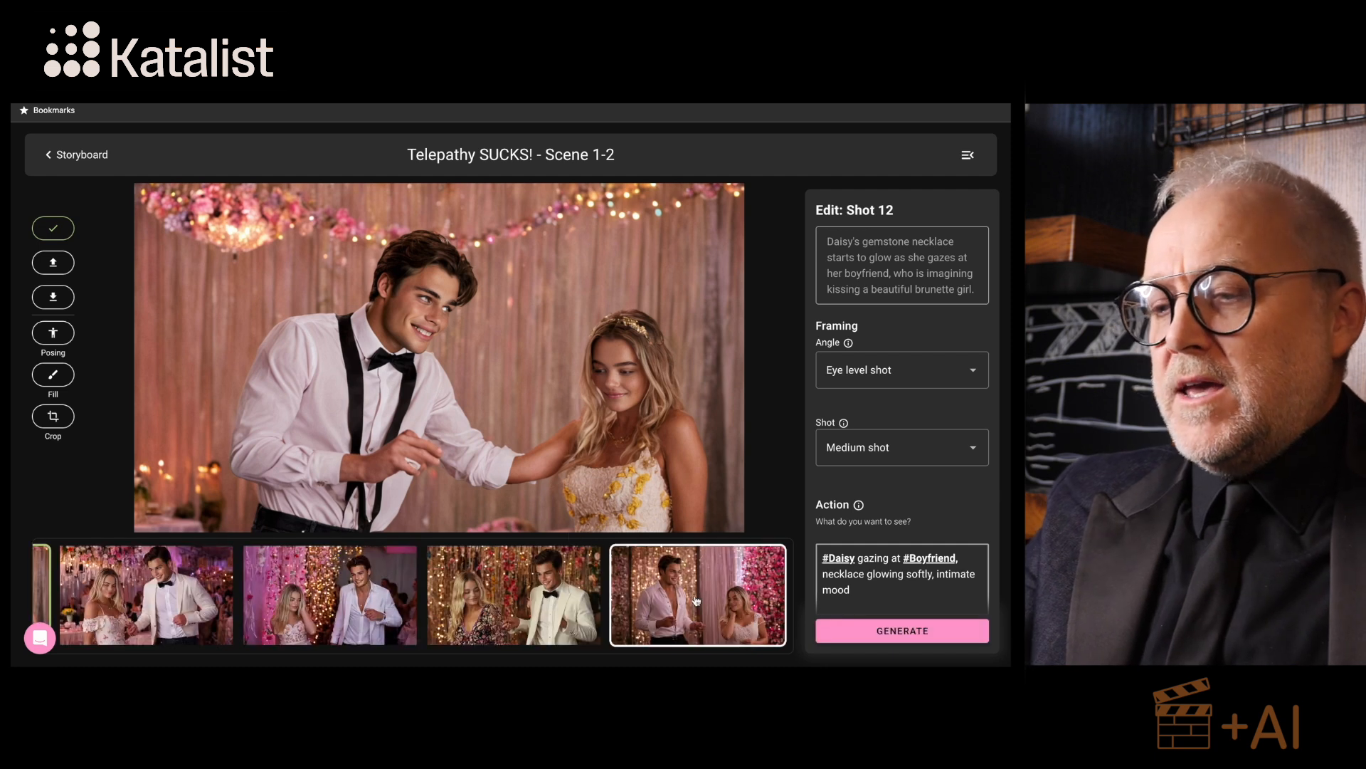
pyautogui.click(696, 600)
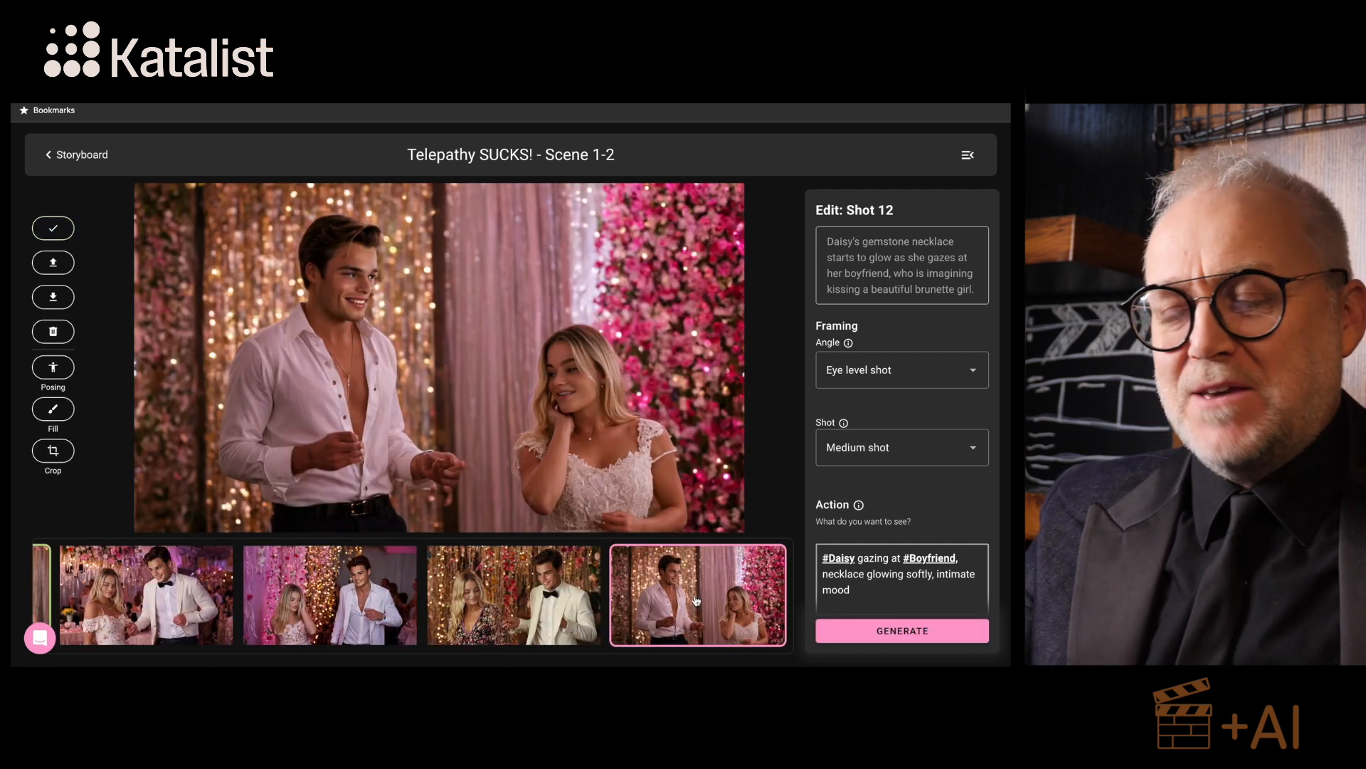
# Step: Switch to Finder and preview the source portrait of the young man in a tuxedo in the Nightclub Characters folder
pyautogui.press('super+Tab')
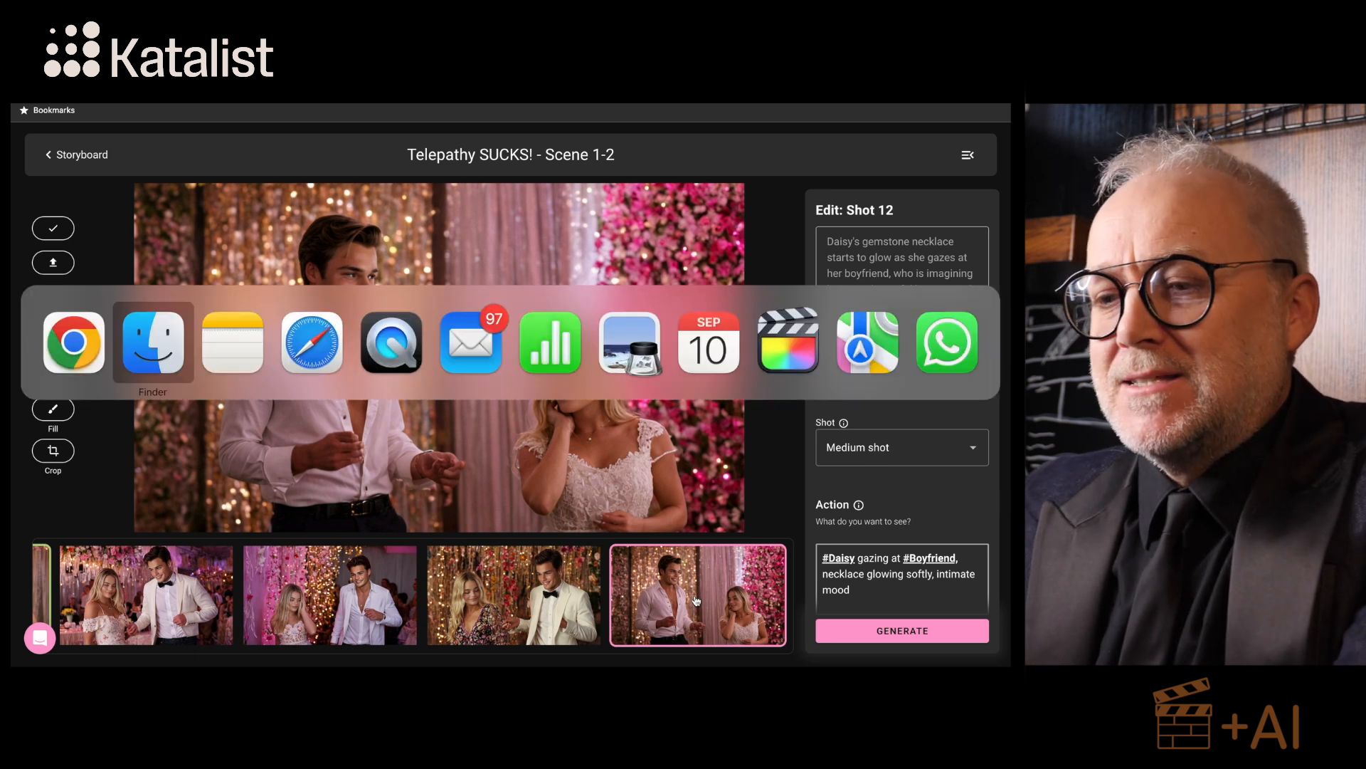
pyautogui.click(665, 207)
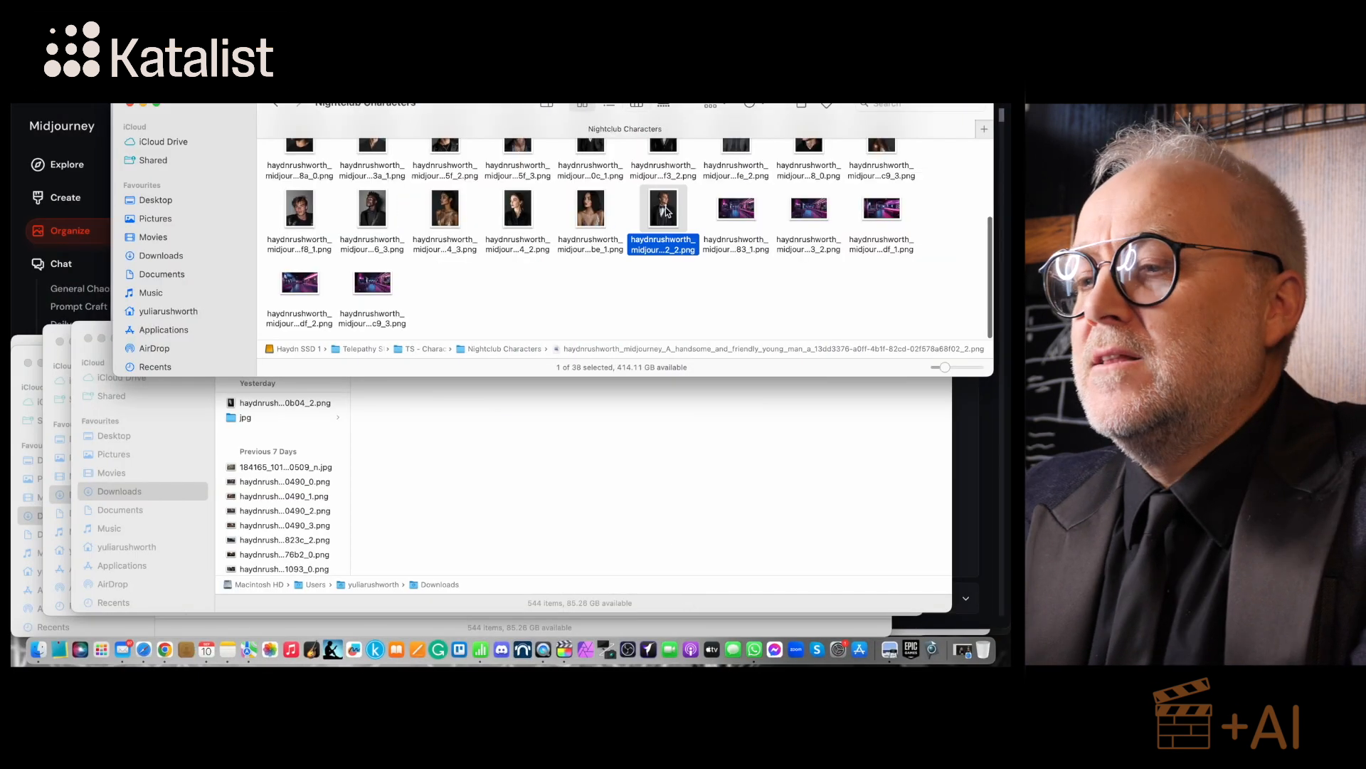
pyautogui.press('space')
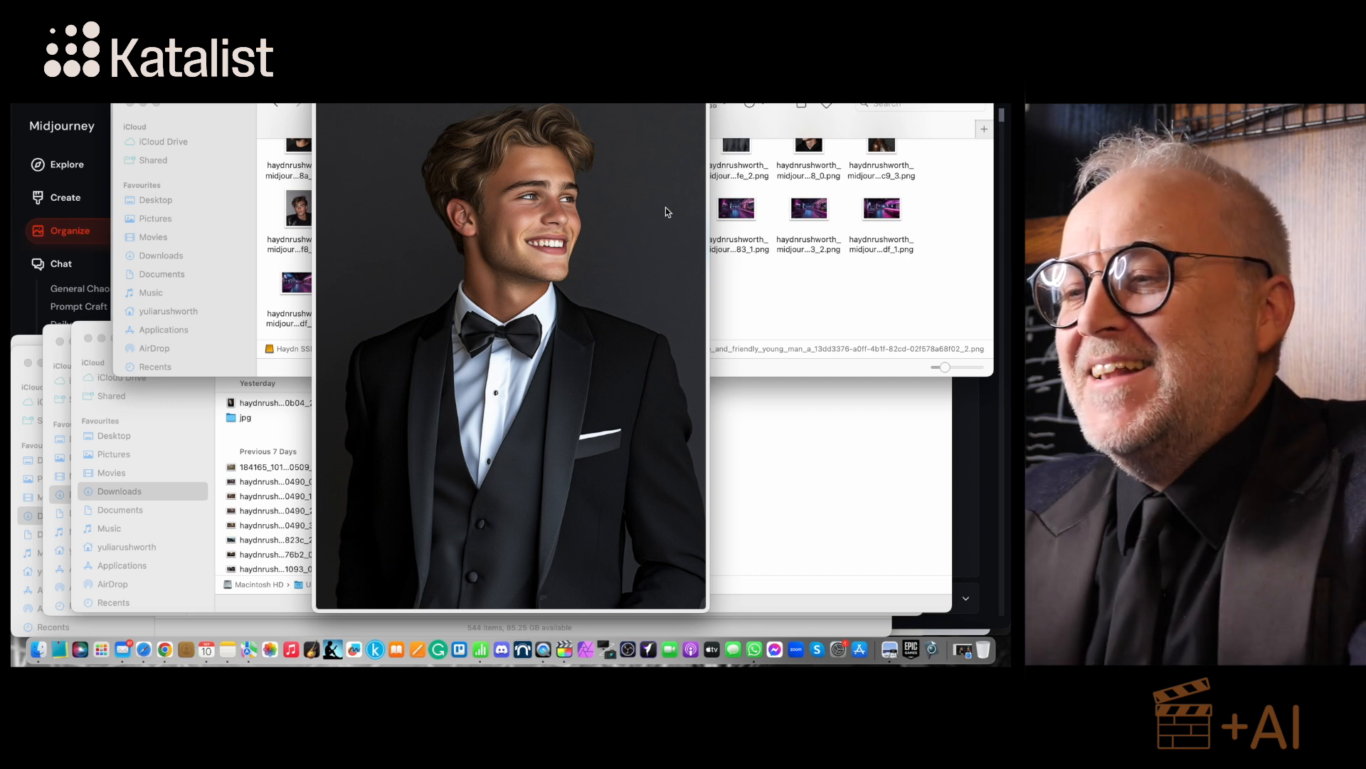
pyautogui.press('space')
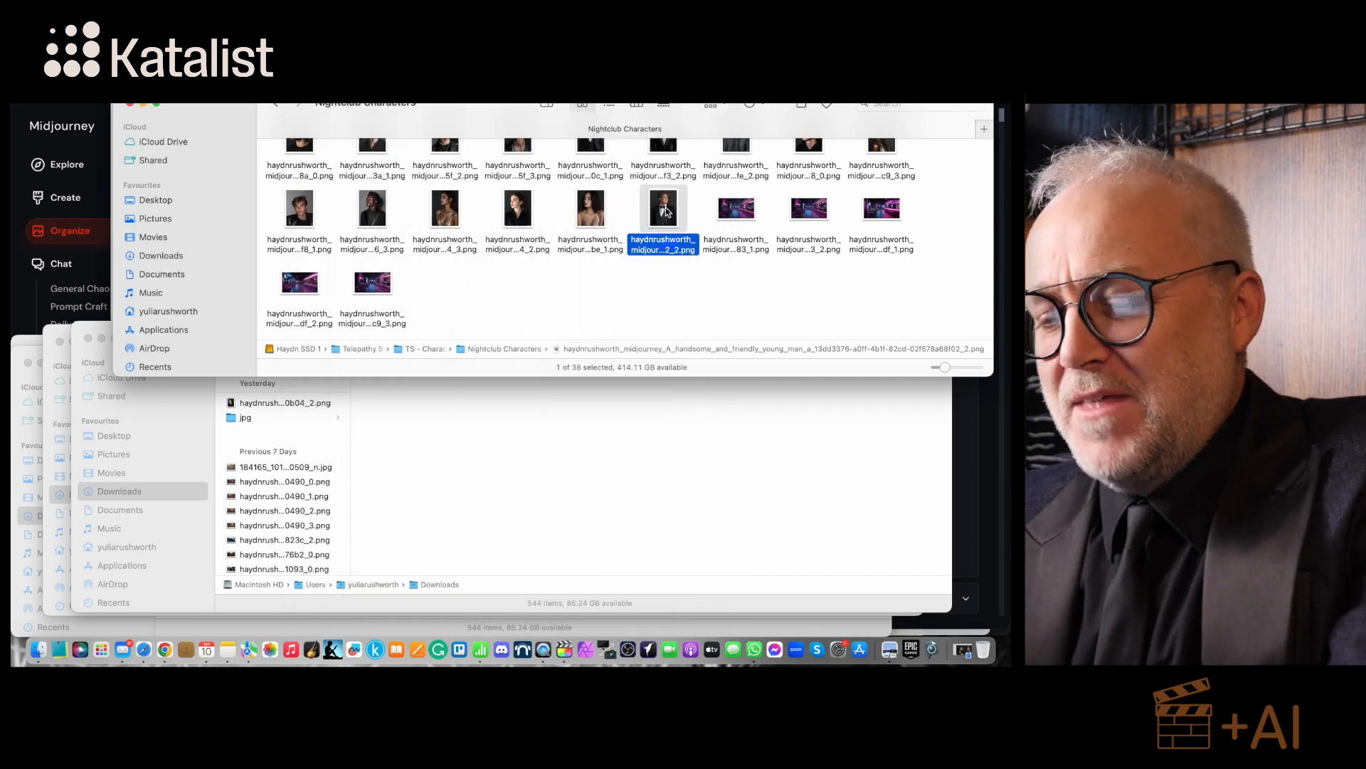
# Step: Switch back to Katalist and select the Shot 12 variant of Daisy in a floral dress holding hands with her boyfriend in a white jacket
pyautogui.press('super+Tab')
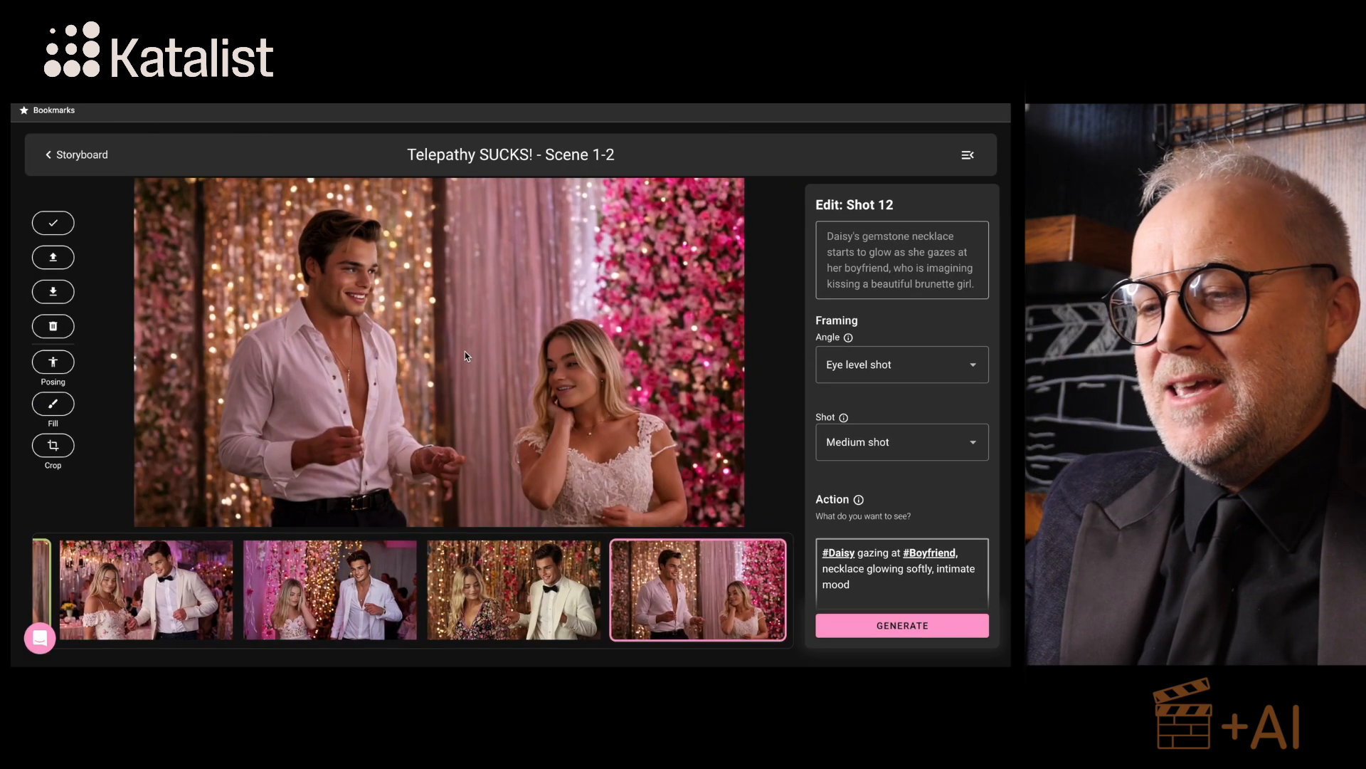
pyautogui.click(540, 575)
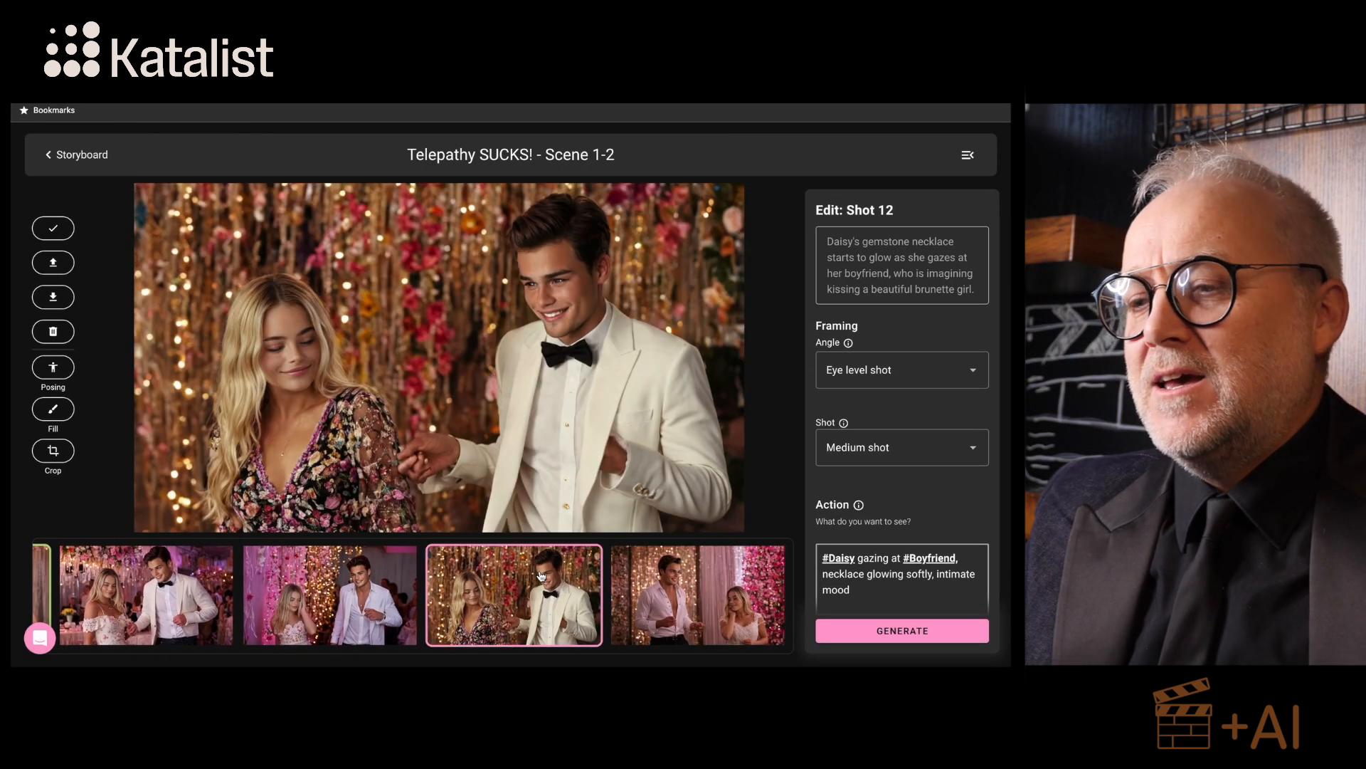
pyautogui.hscroll(-4, 540, 577)
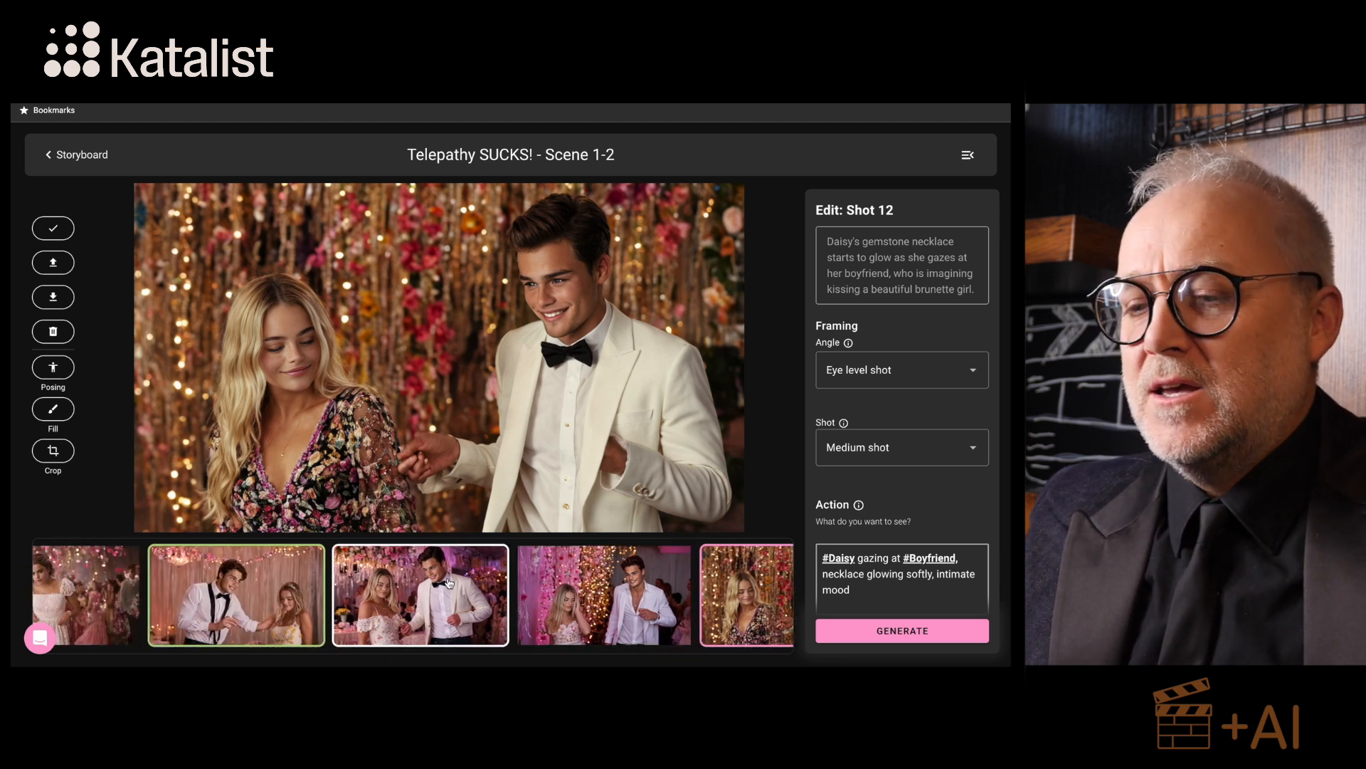
pyautogui.hscroll(-2, 449, 584)
pyautogui.click(557, 588)
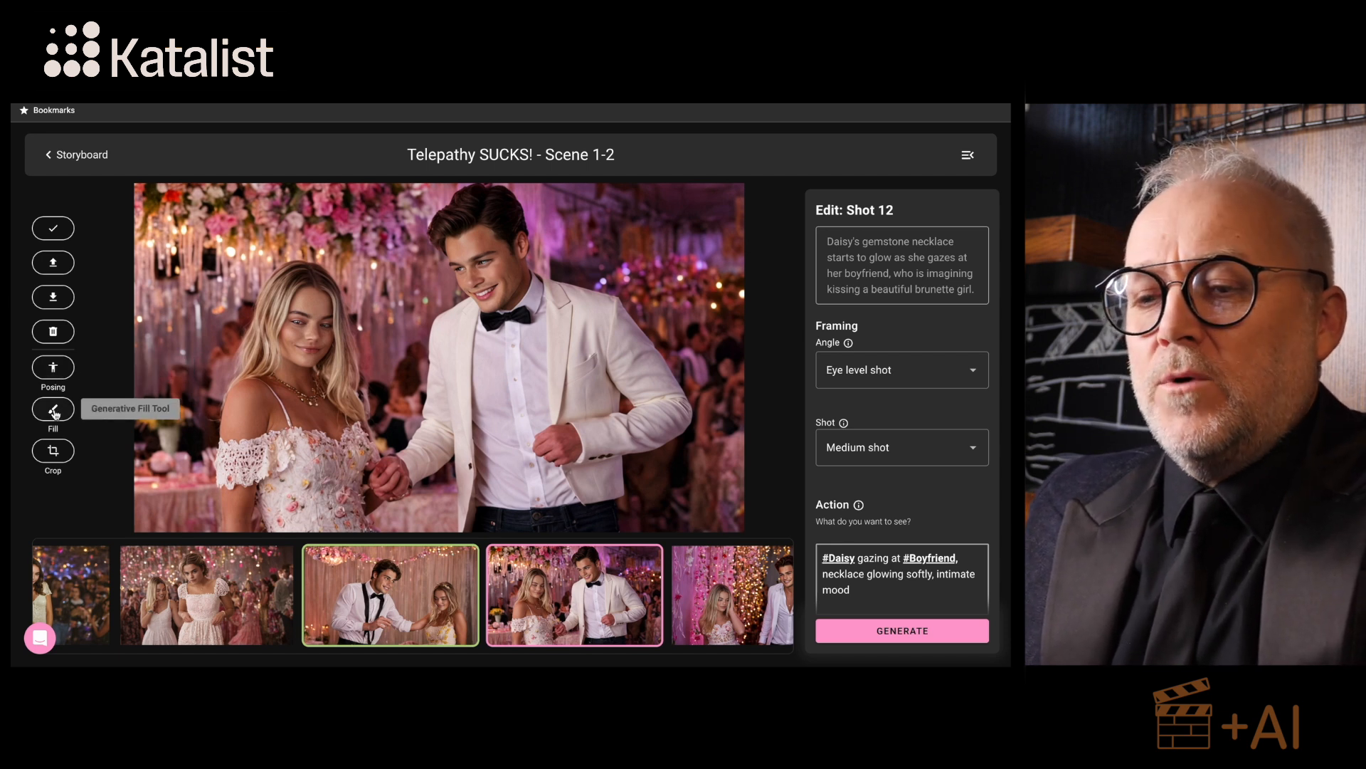
# Step: Mask the boyfriend's white jacket and shirt for Generative Fill, enlarging the brush size to 100px to cover the whole outfit
pyautogui.click(54, 411)
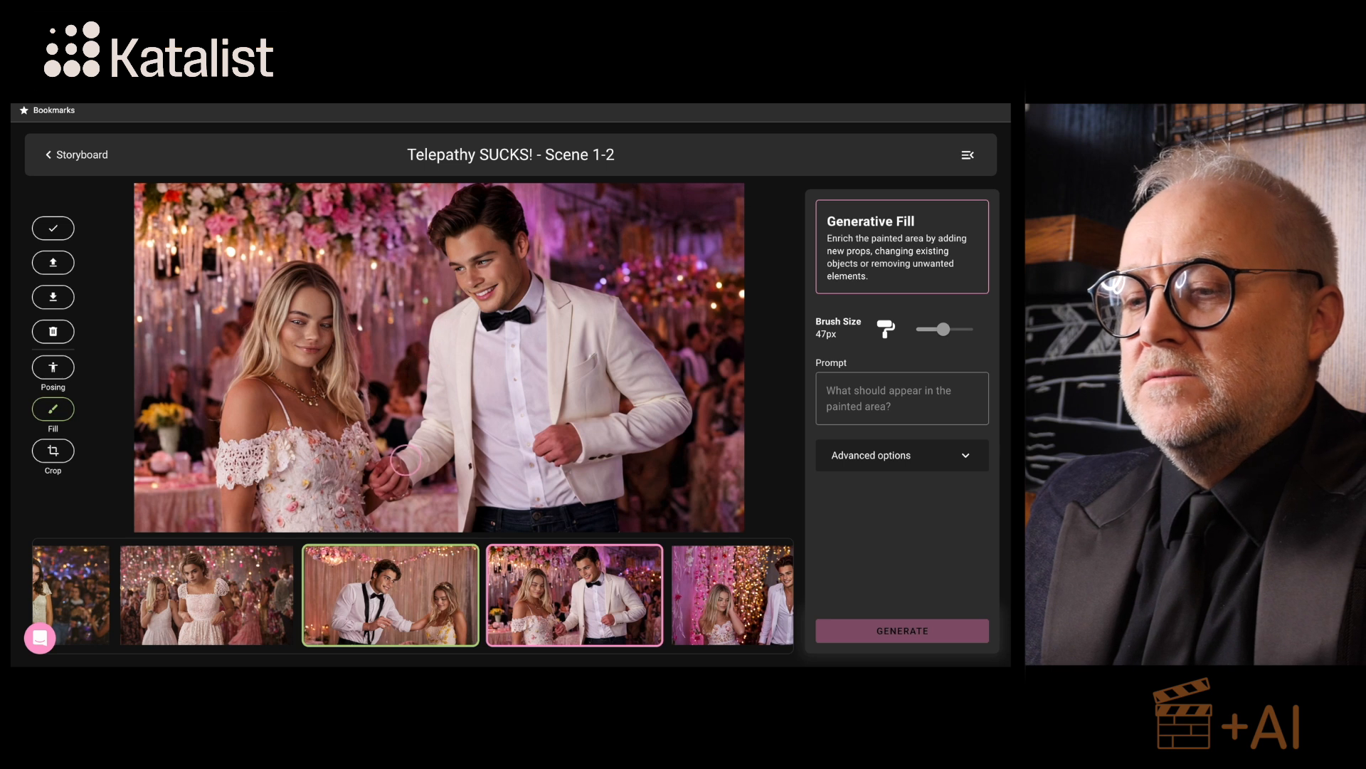
pyautogui.moveTo(405, 460)
pyautogui.mouseDown()
pyautogui.moveTo(437, 321)
pyautogui.moveTo(473, 341)
pyautogui.moveTo(548, 299)
pyautogui.mouseUp()
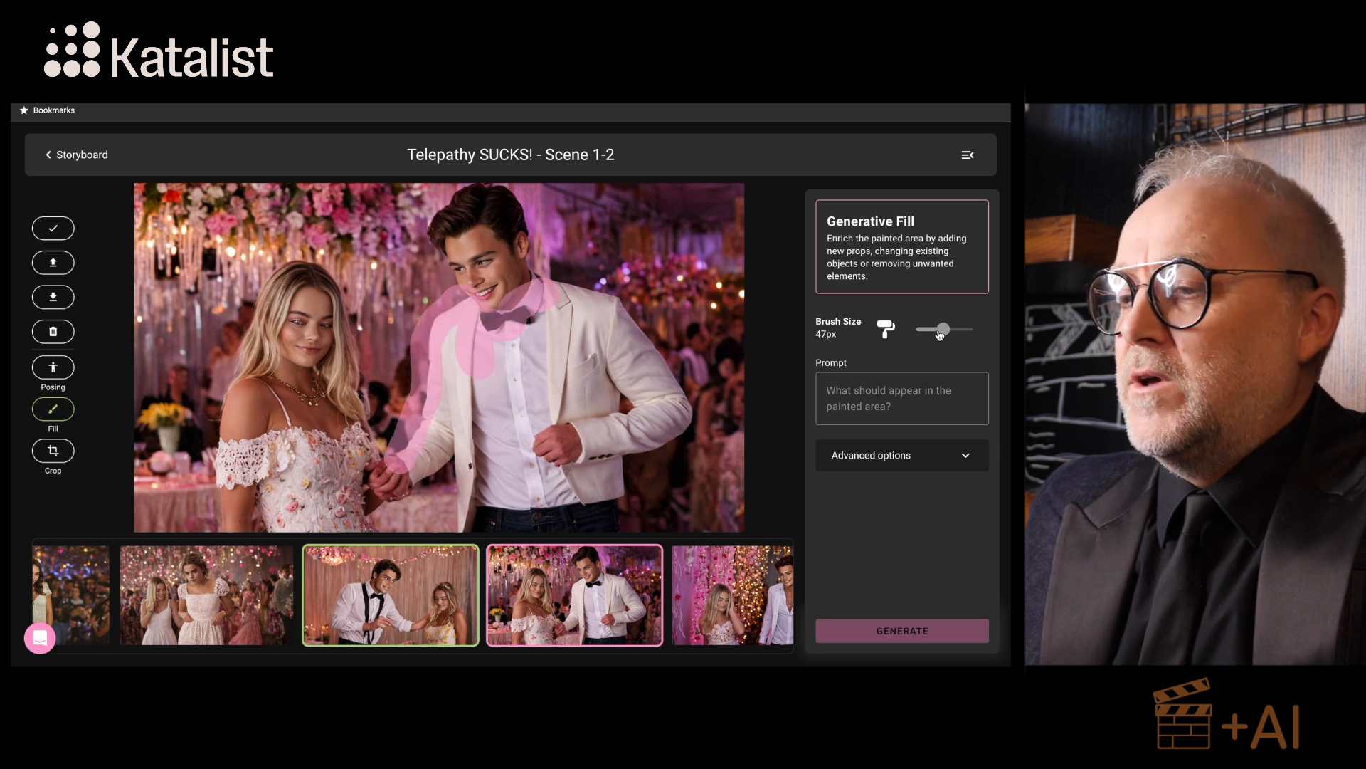
pyautogui.moveTo(940, 335); pyautogui.dragTo(992, 331)
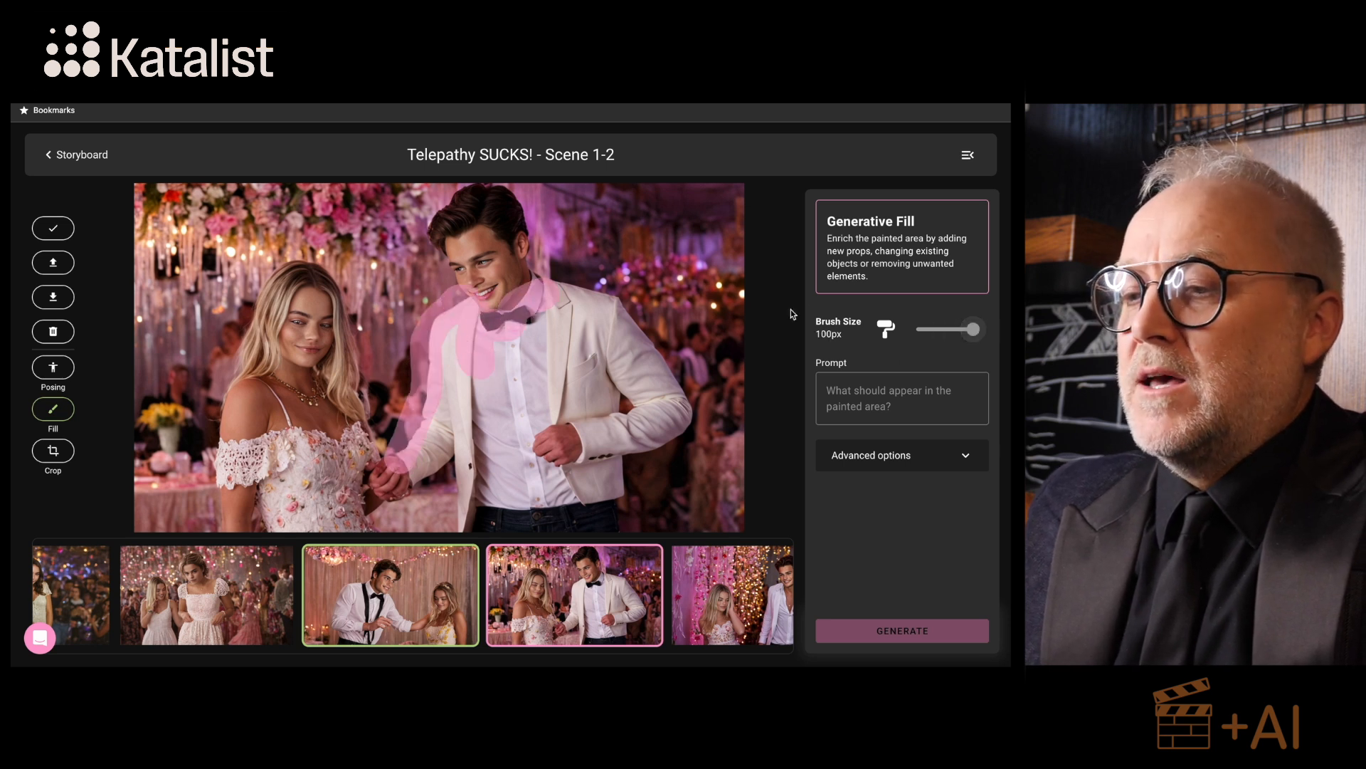
pyautogui.moveTo(570, 289)
pyautogui.mouseDown()
pyautogui.moveTo(660, 350)
pyautogui.moveTo(614, 515)
pyautogui.moveTo(448, 388)
pyautogui.moveTo(548, 482)
pyautogui.mouseUp()
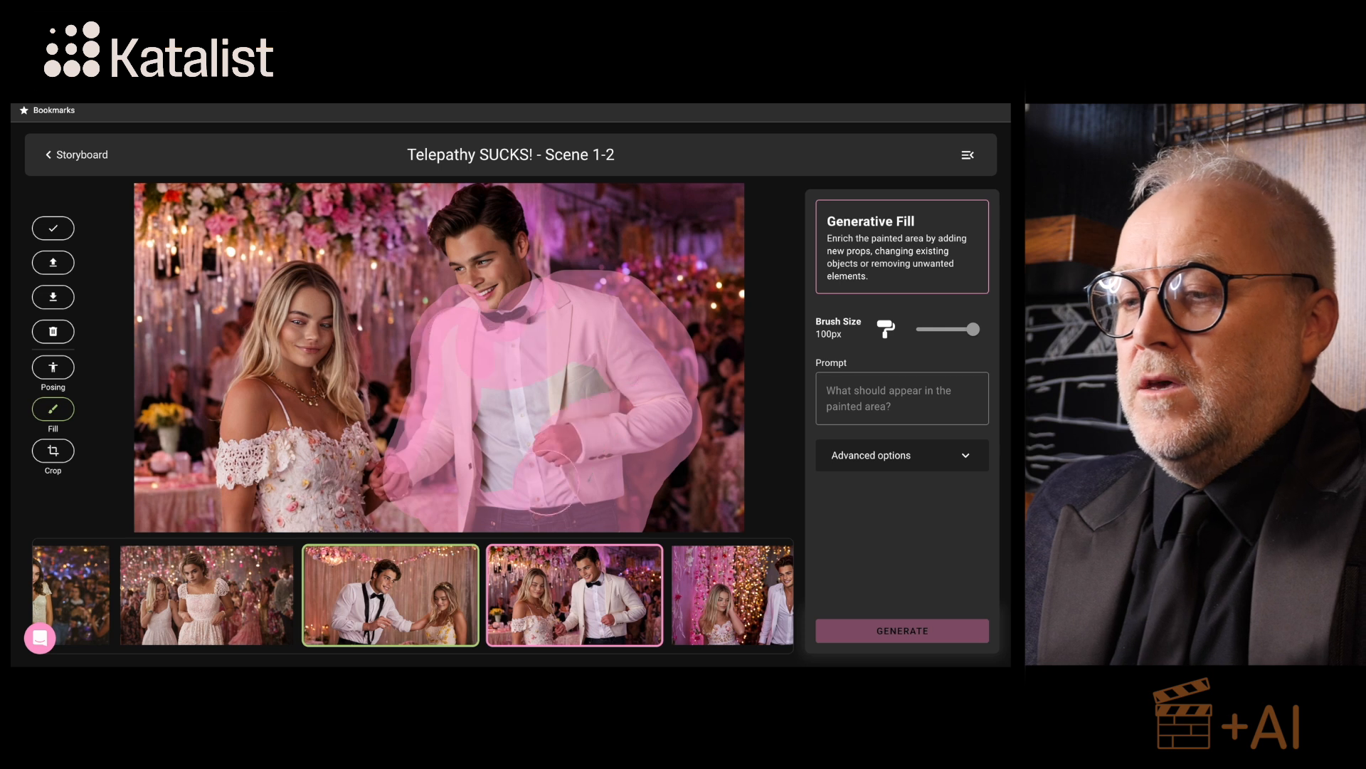
# Step: Generate the fill with the prompt "Black tuxedo" and the negative prompt "white tuxedo"
pyautogui.click(921, 396)
pyautogui.write('Black ')
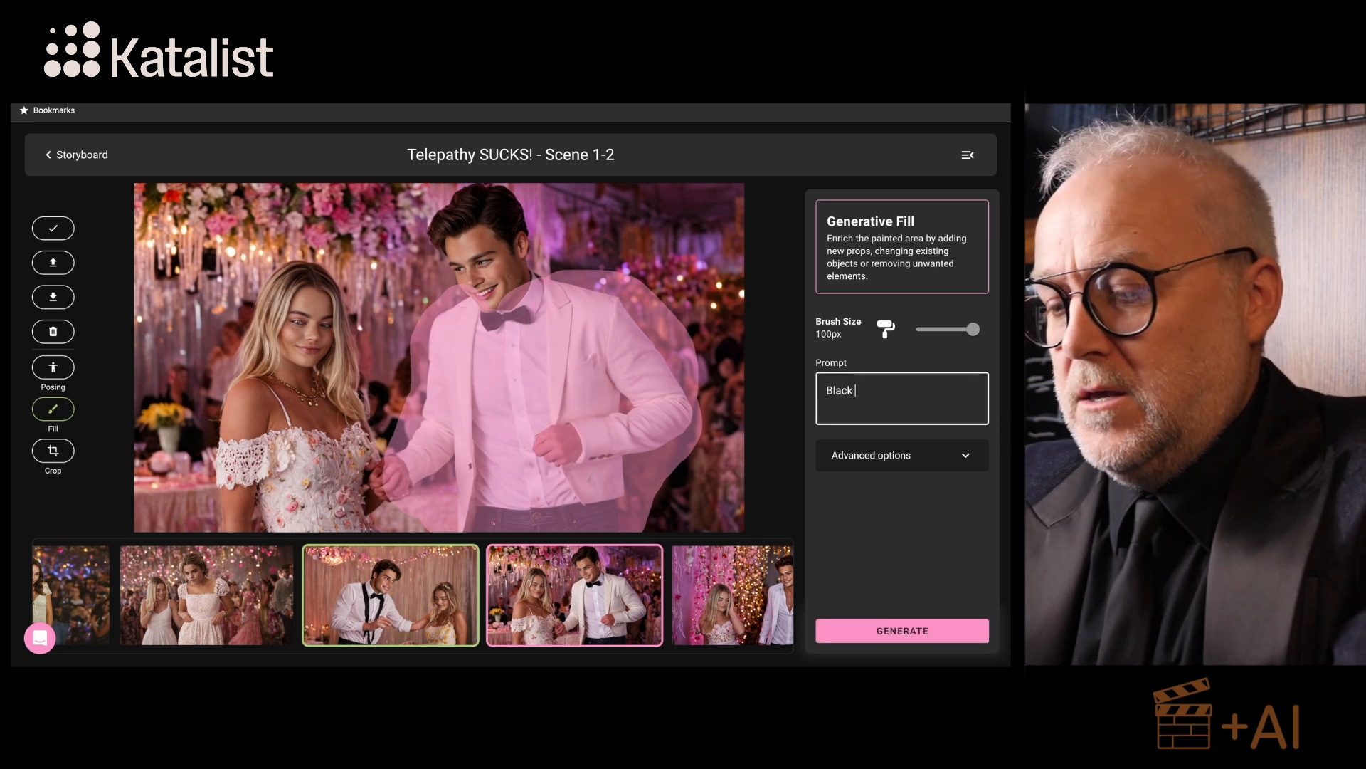
pyautogui.write('tuxedo')
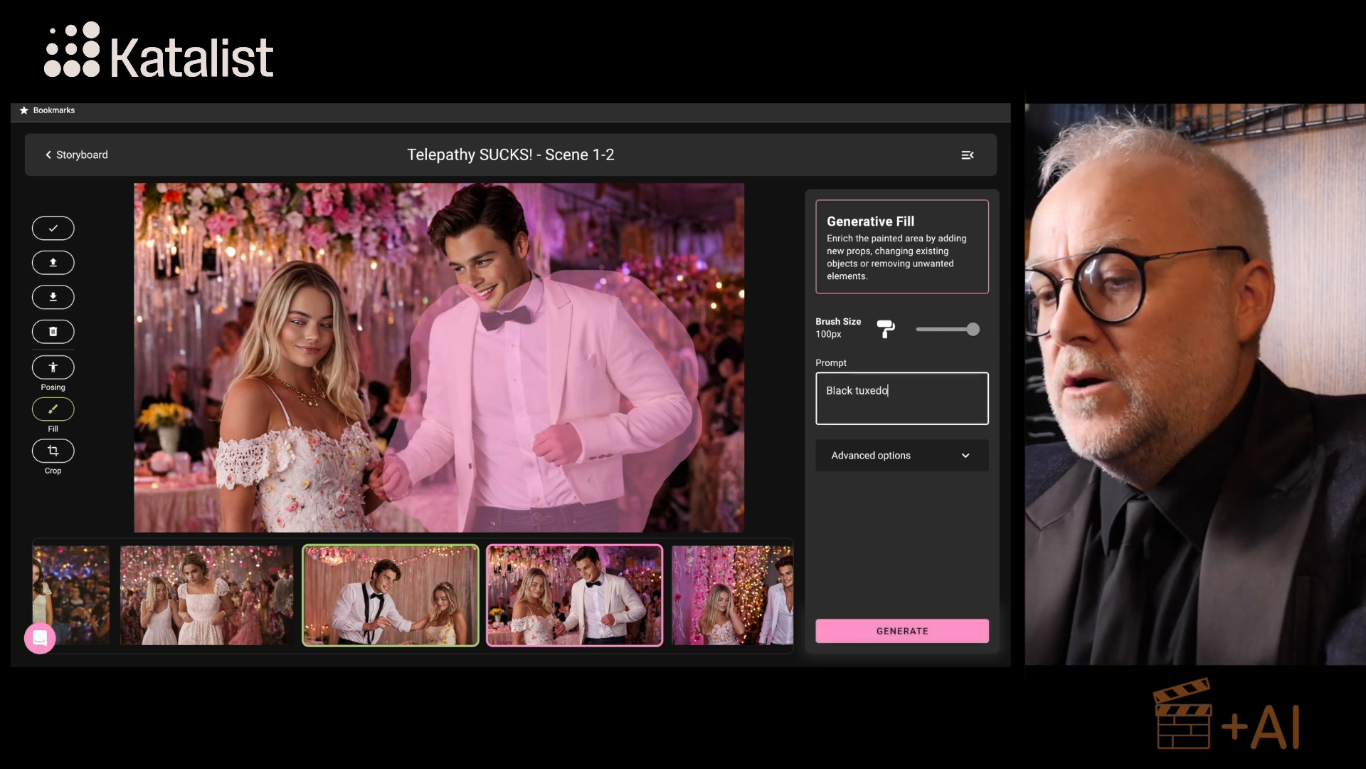
pyautogui.click(965, 454)
pyautogui.click(895, 525)
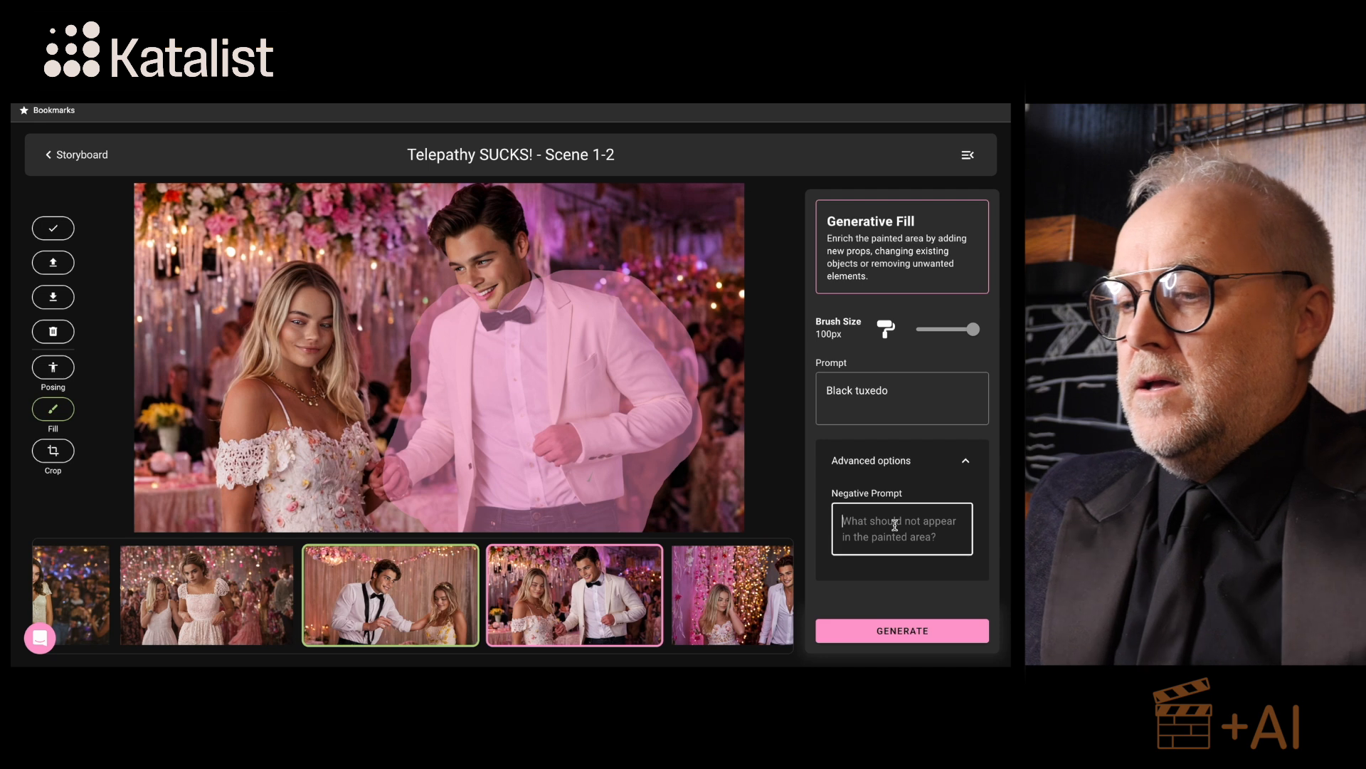
pyautogui.write('white ')
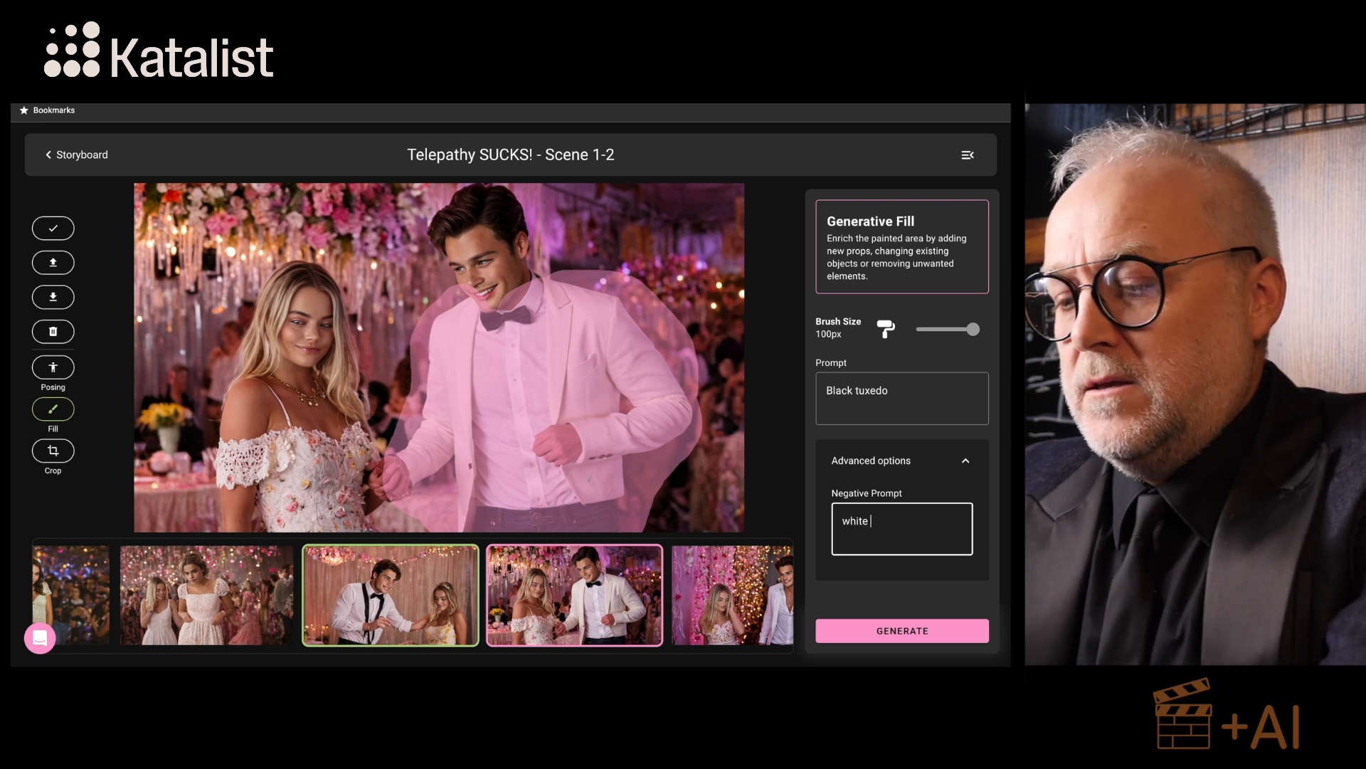
pyautogui.write('tux')
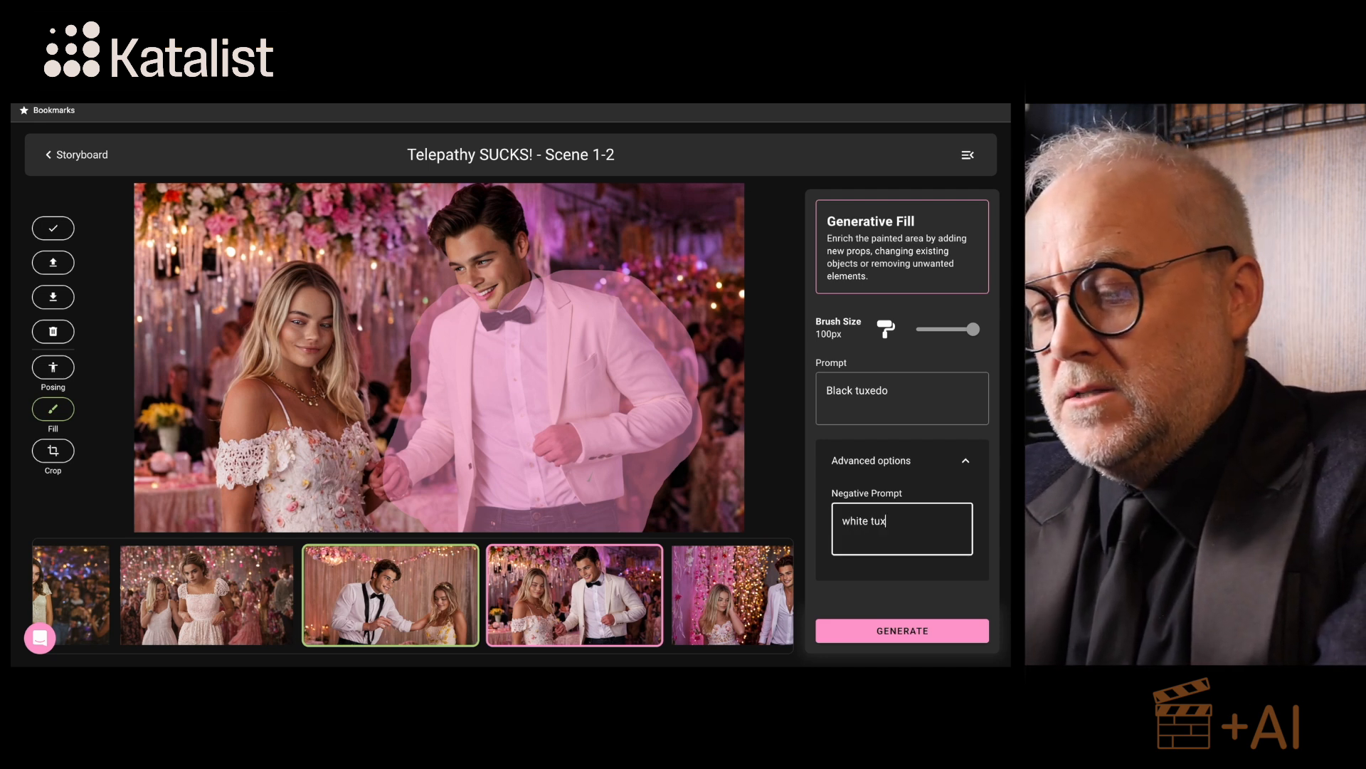
pyautogui.write('edo')
pyautogui.click(909, 631)
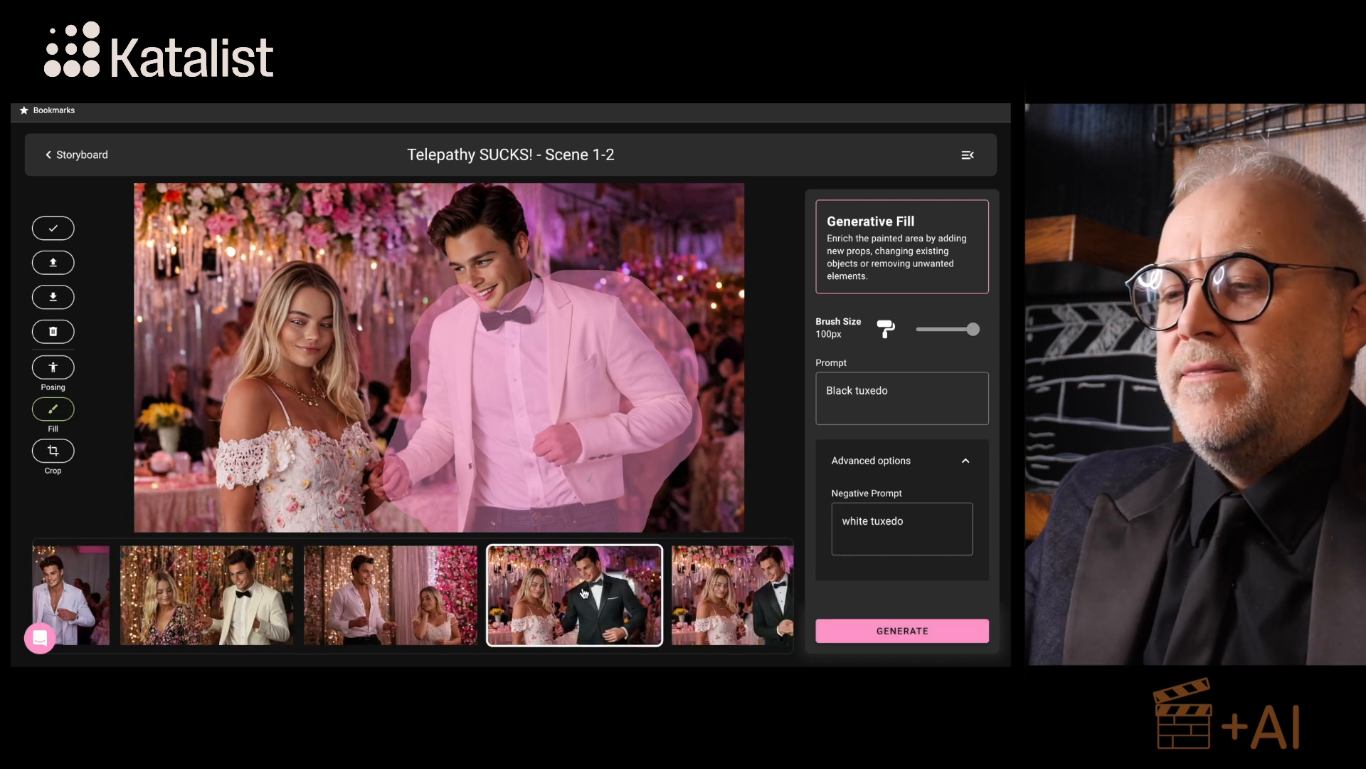
# Step: Compare the Generative Fill variants of the boyfriend's black tuxedo in Shot 12 at full size
pyautogui.click(583, 592)
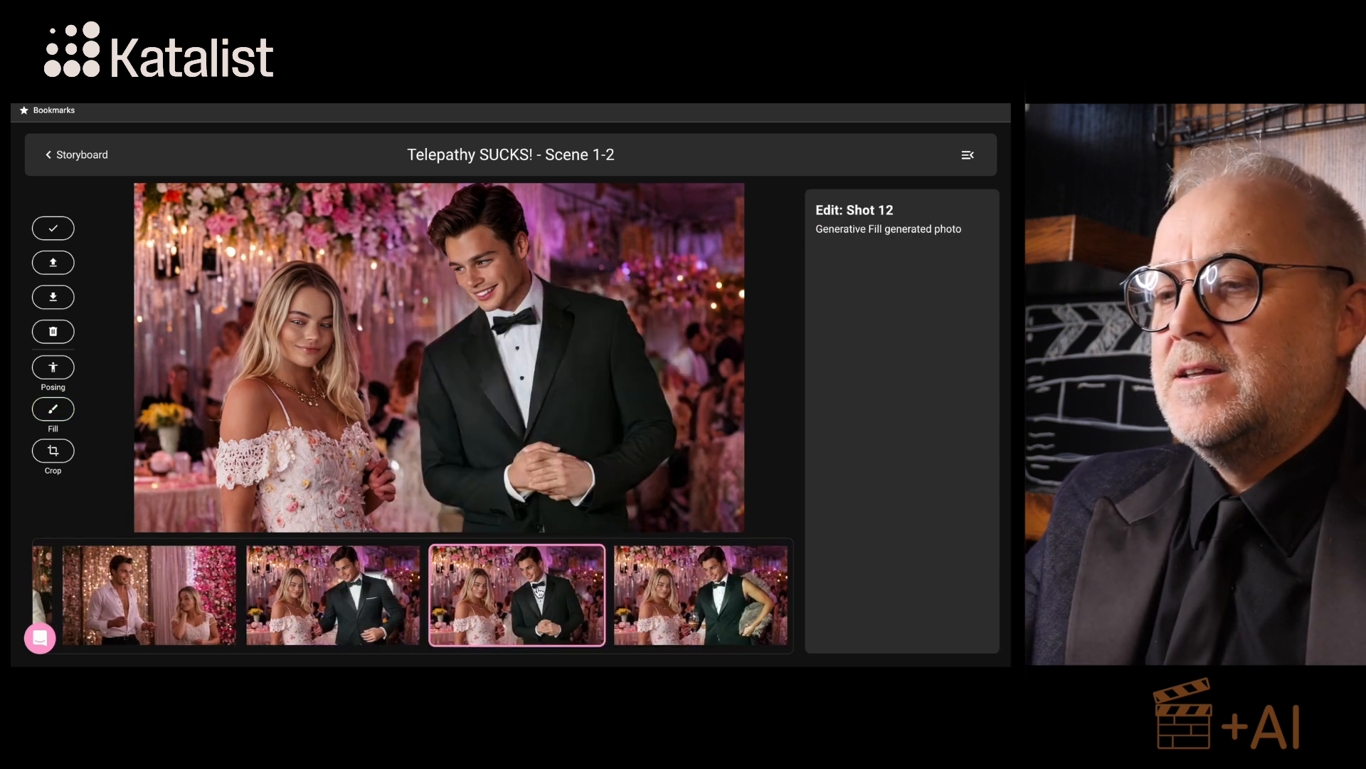
pyautogui.click(673, 604)
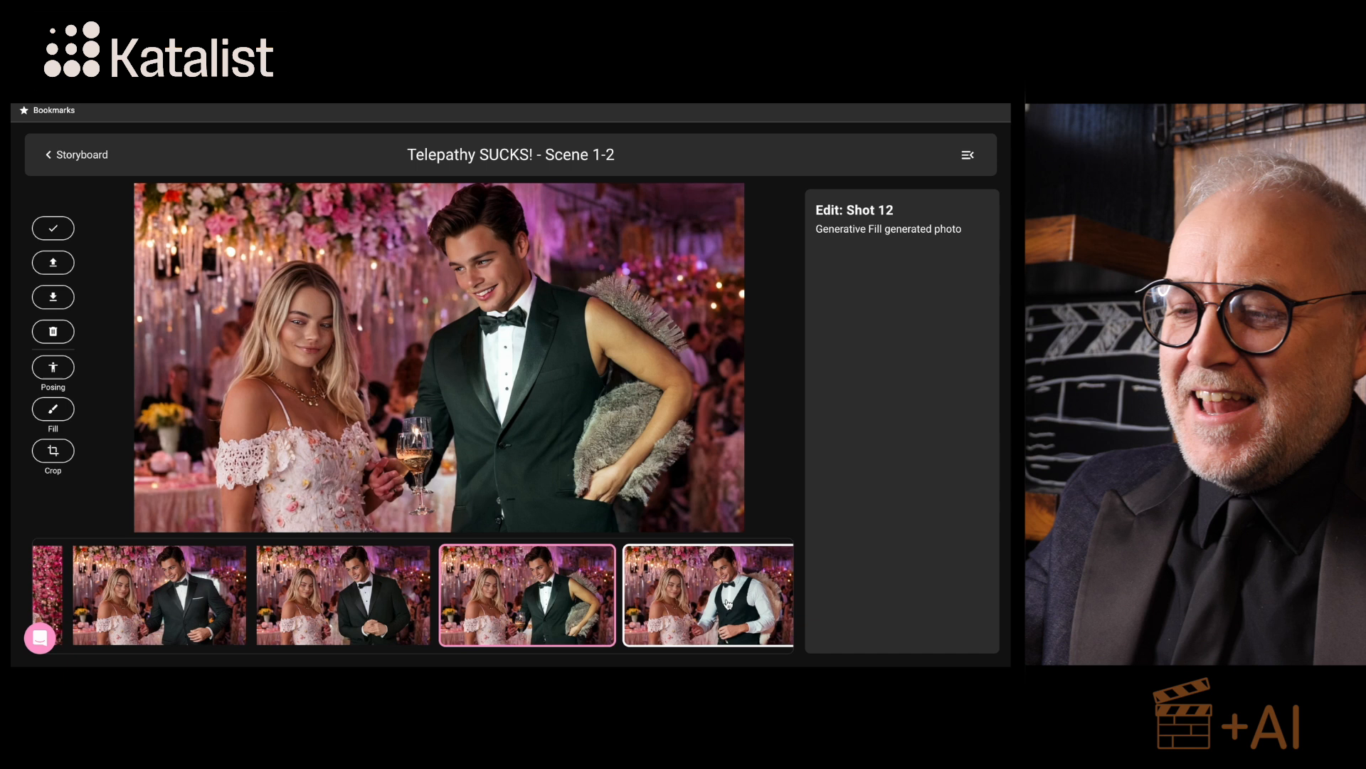
pyautogui.click(378, 593)
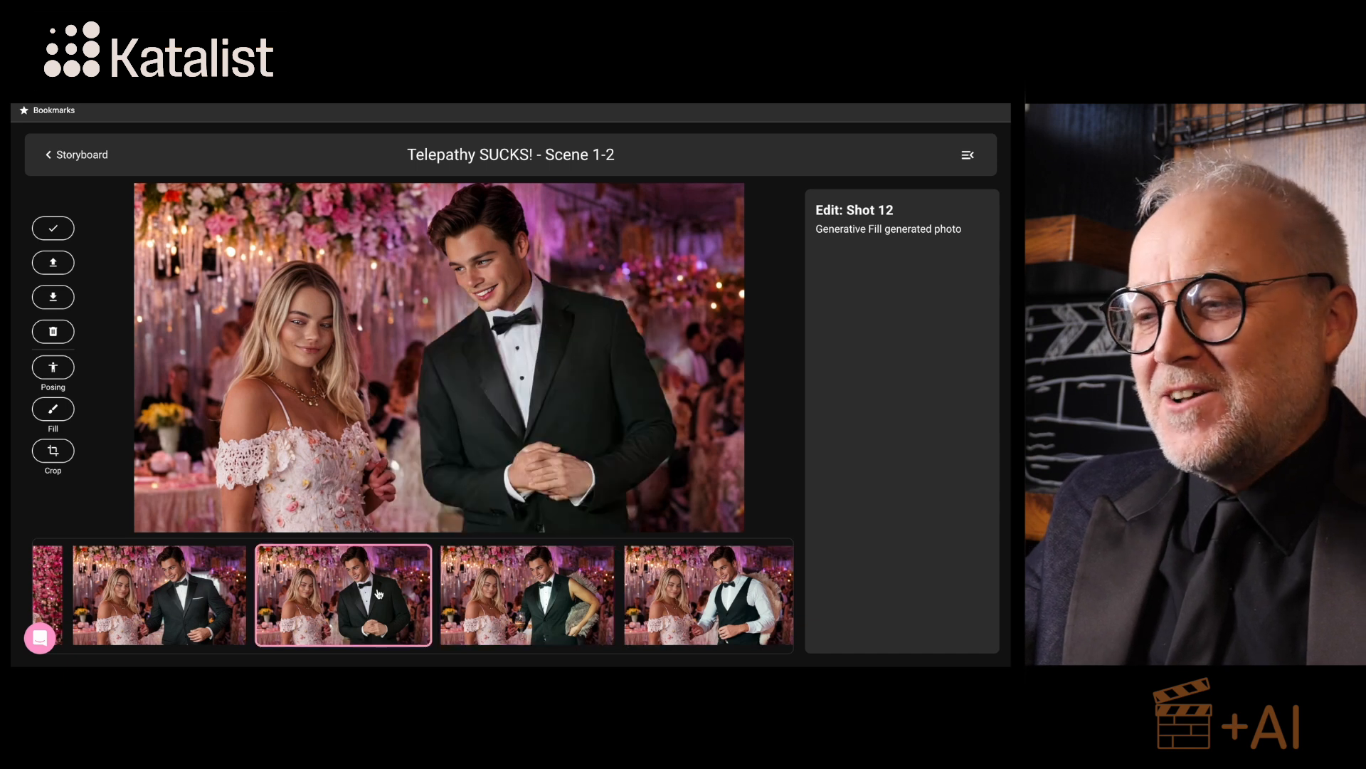
pyautogui.click(766, 630)
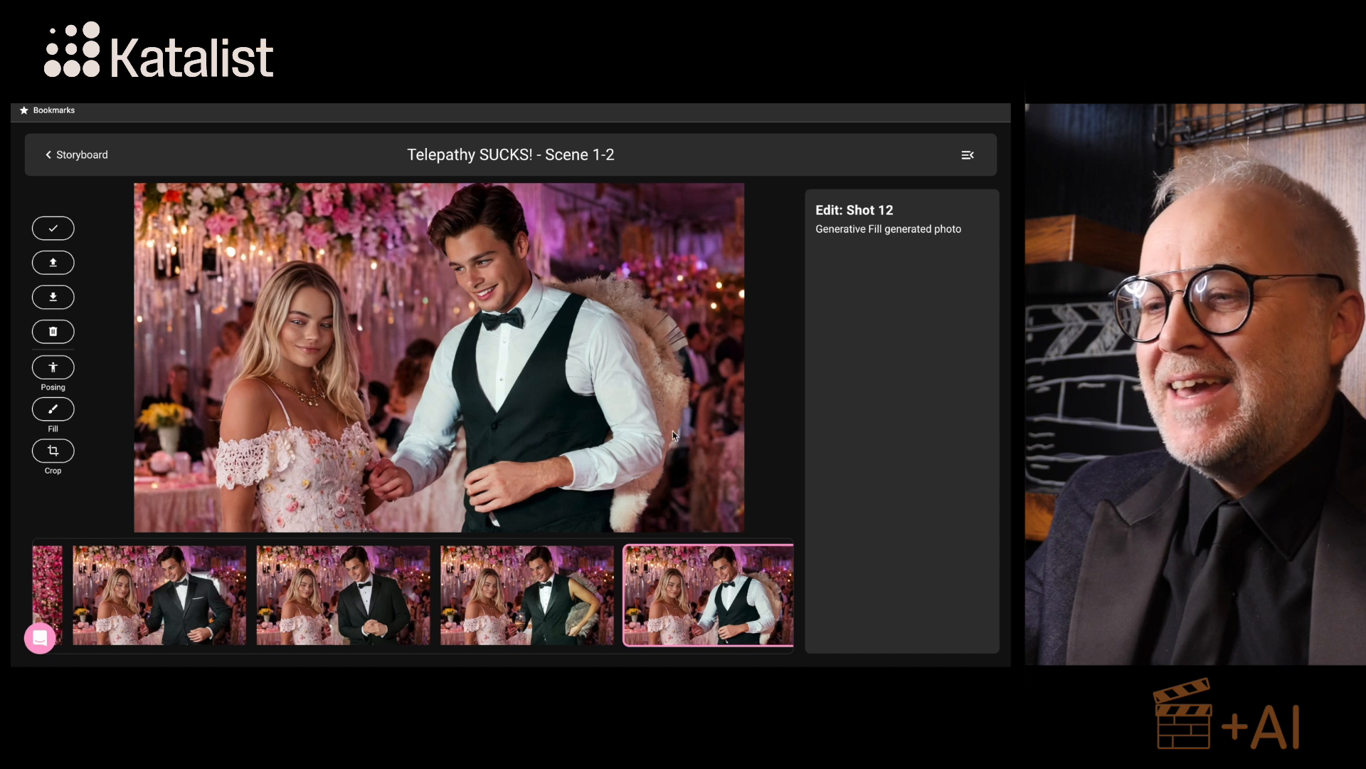
pyautogui.click(502, 594)
pyautogui.click(370, 589)
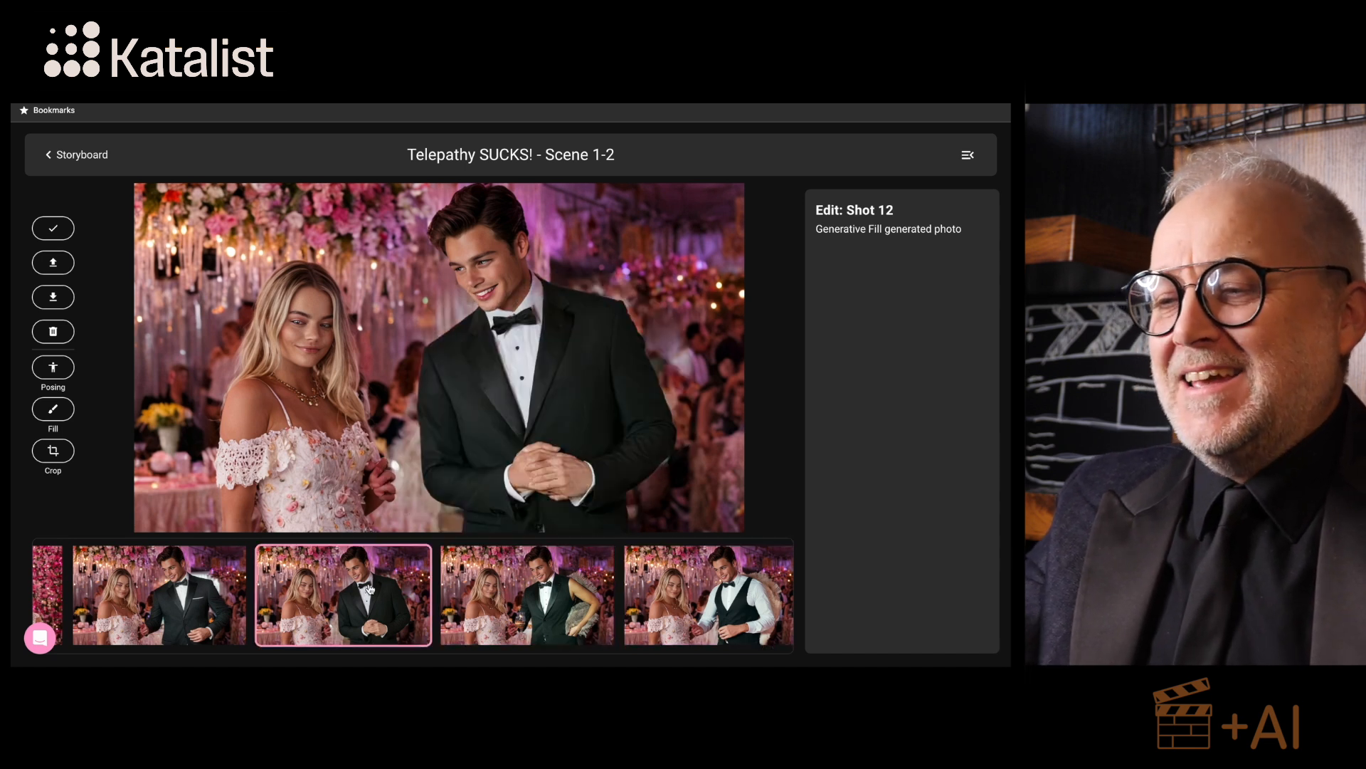
pyautogui.click(533, 595)
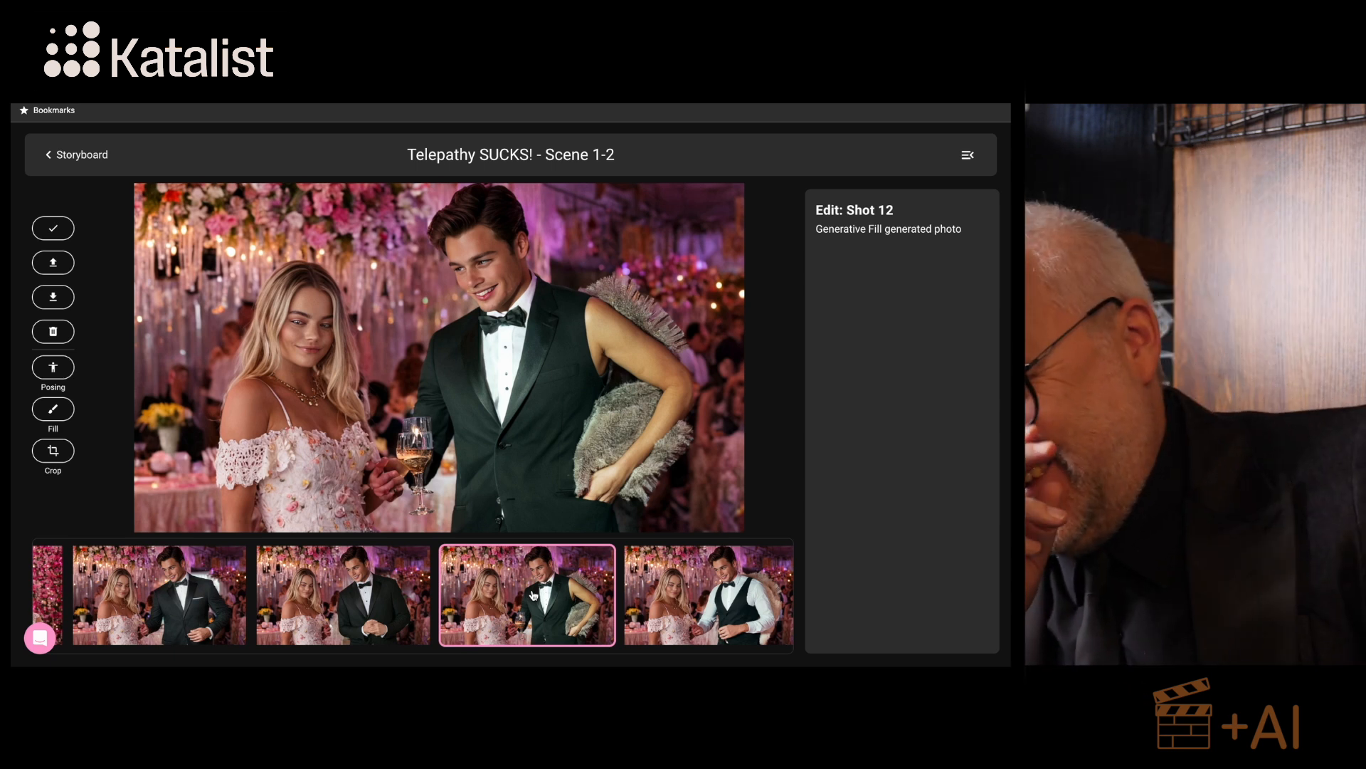
pyautogui.click(354, 584)
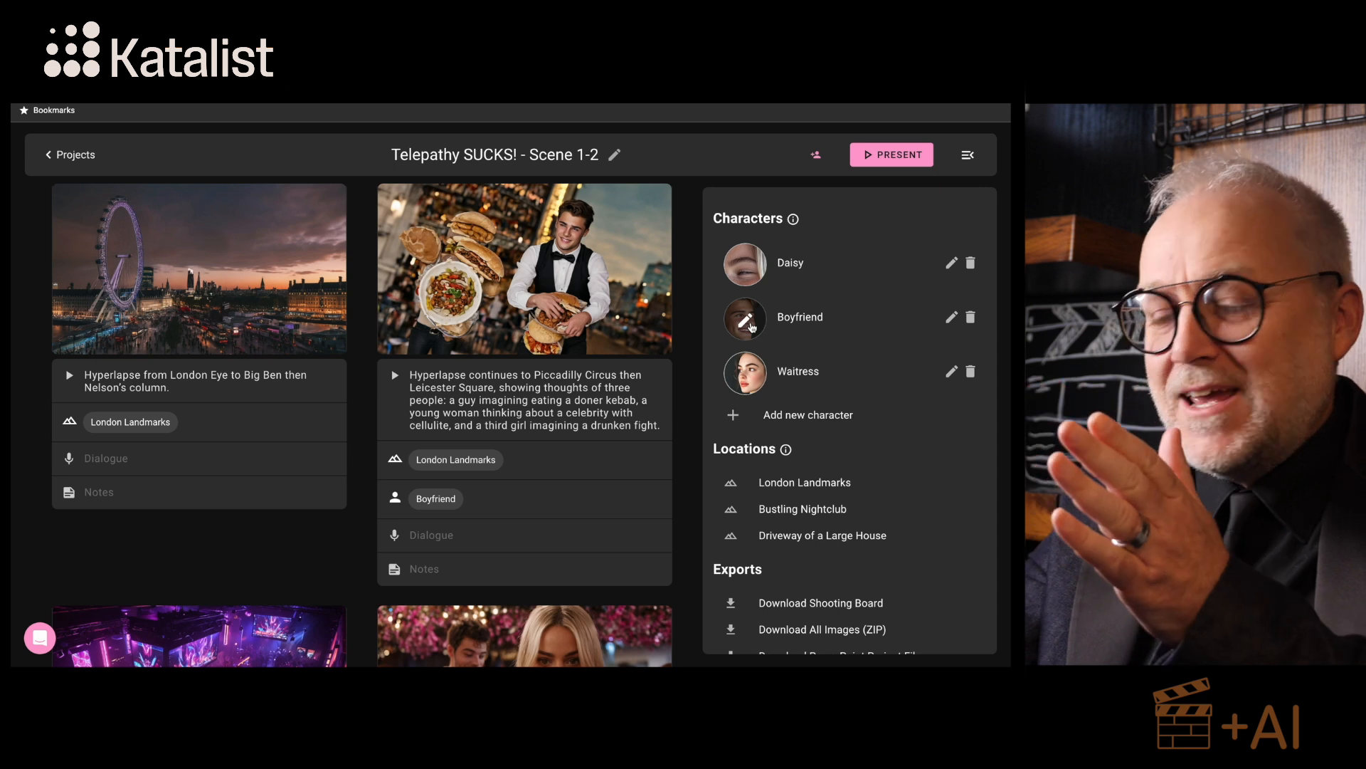
# Step: Review the Scene 1-2 storyboard frames from the London hyperlapse through to Daisy leaving the club in tears
pyautogui.scroll(-8, 610, 493)
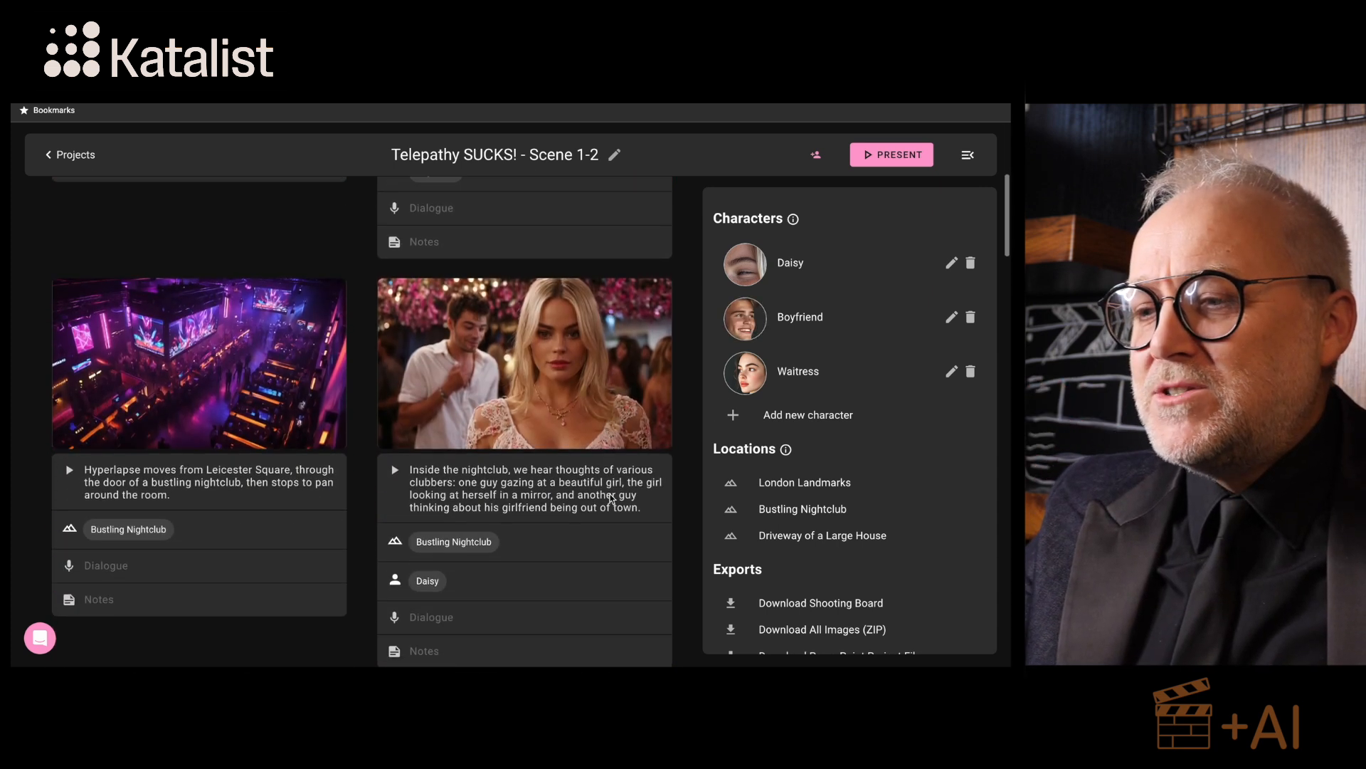
pyautogui.scroll(-2, 610, 494)
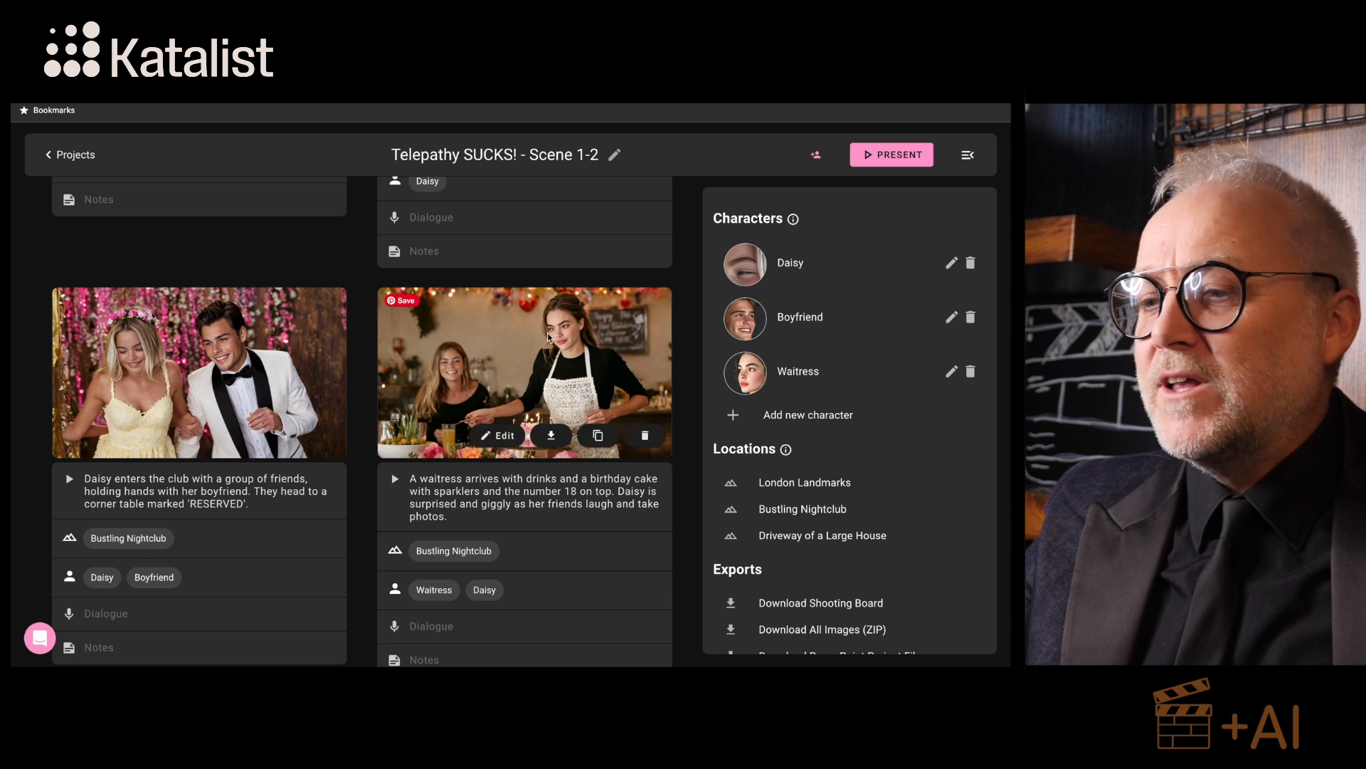
pyautogui.scroll(-5, 549, 338)
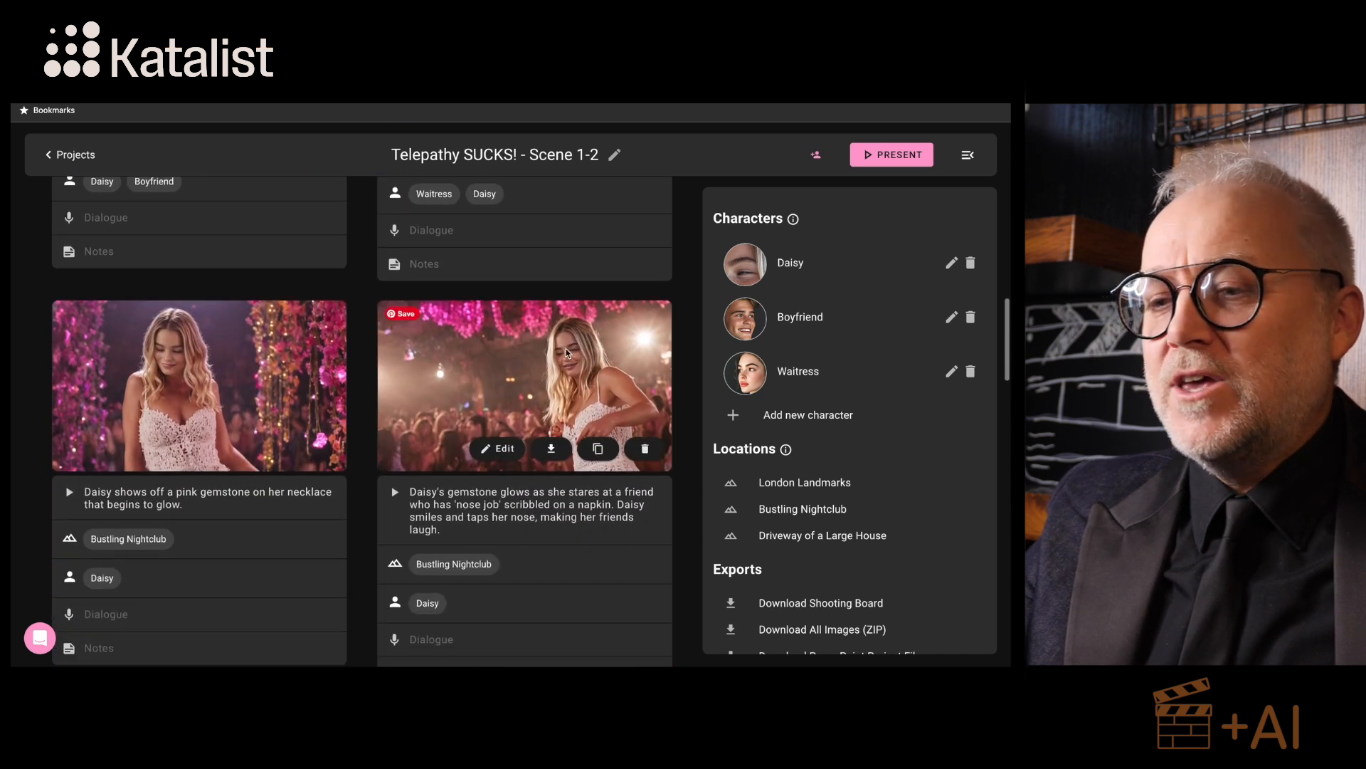
pyautogui.scroll(-5, 223, 348)
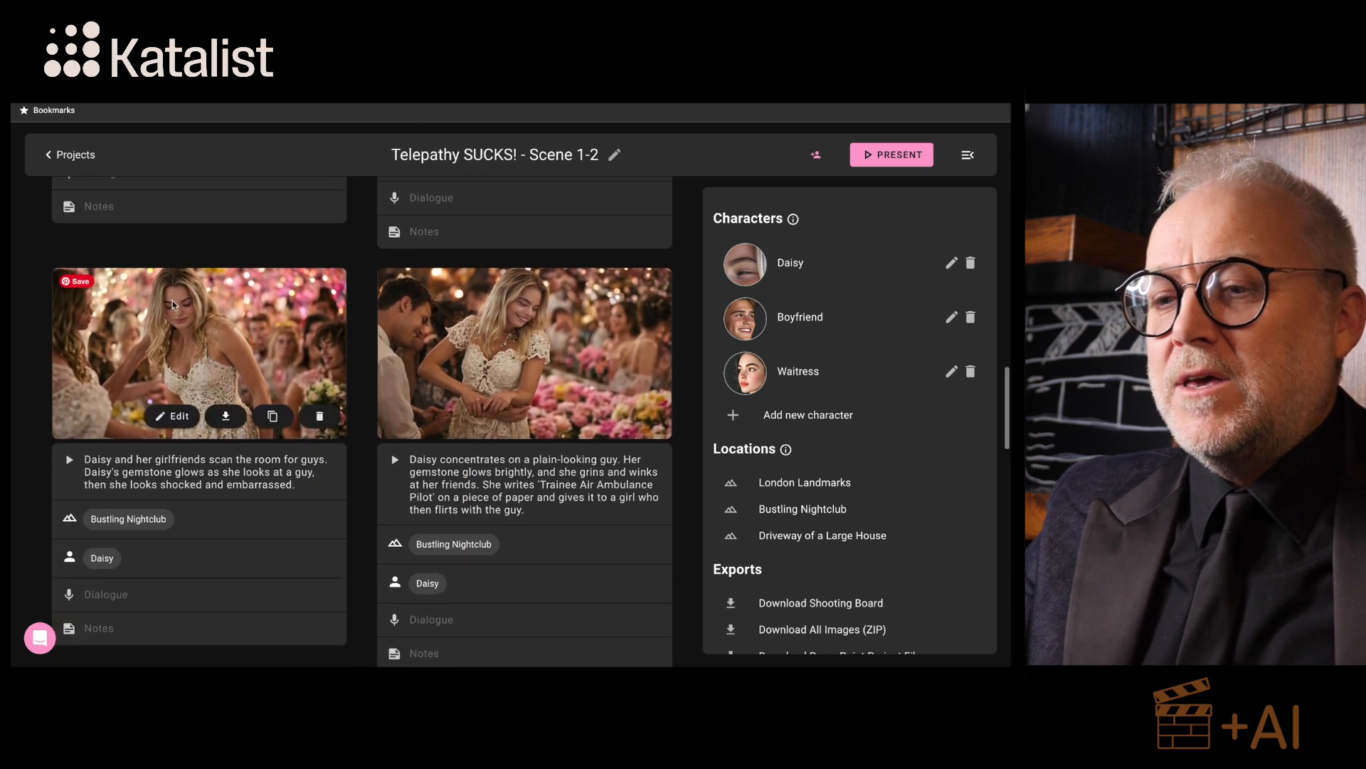
pyautogui.scroll(-3, 542, 332)
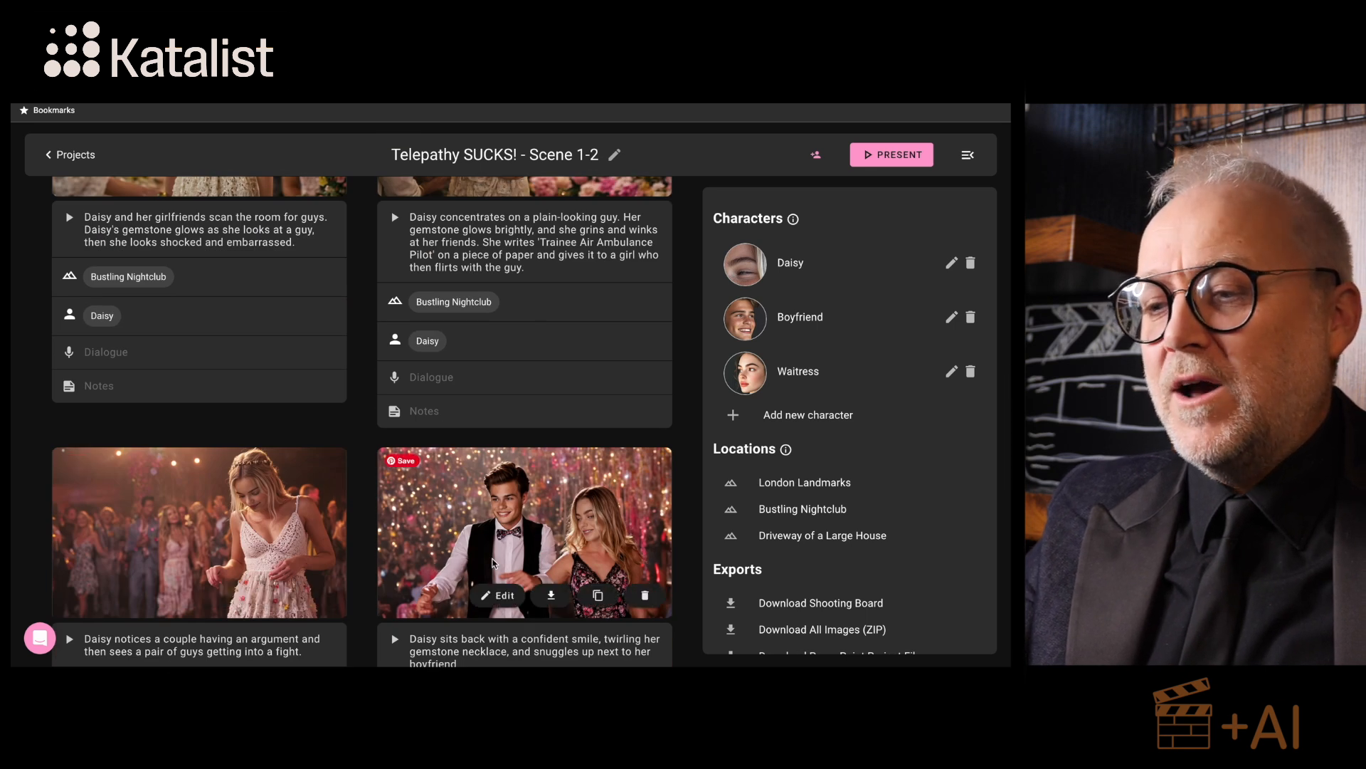
pyautogui.scroll(-5, 498, 570)
pyautogui.scroll(-1, 495, 562)
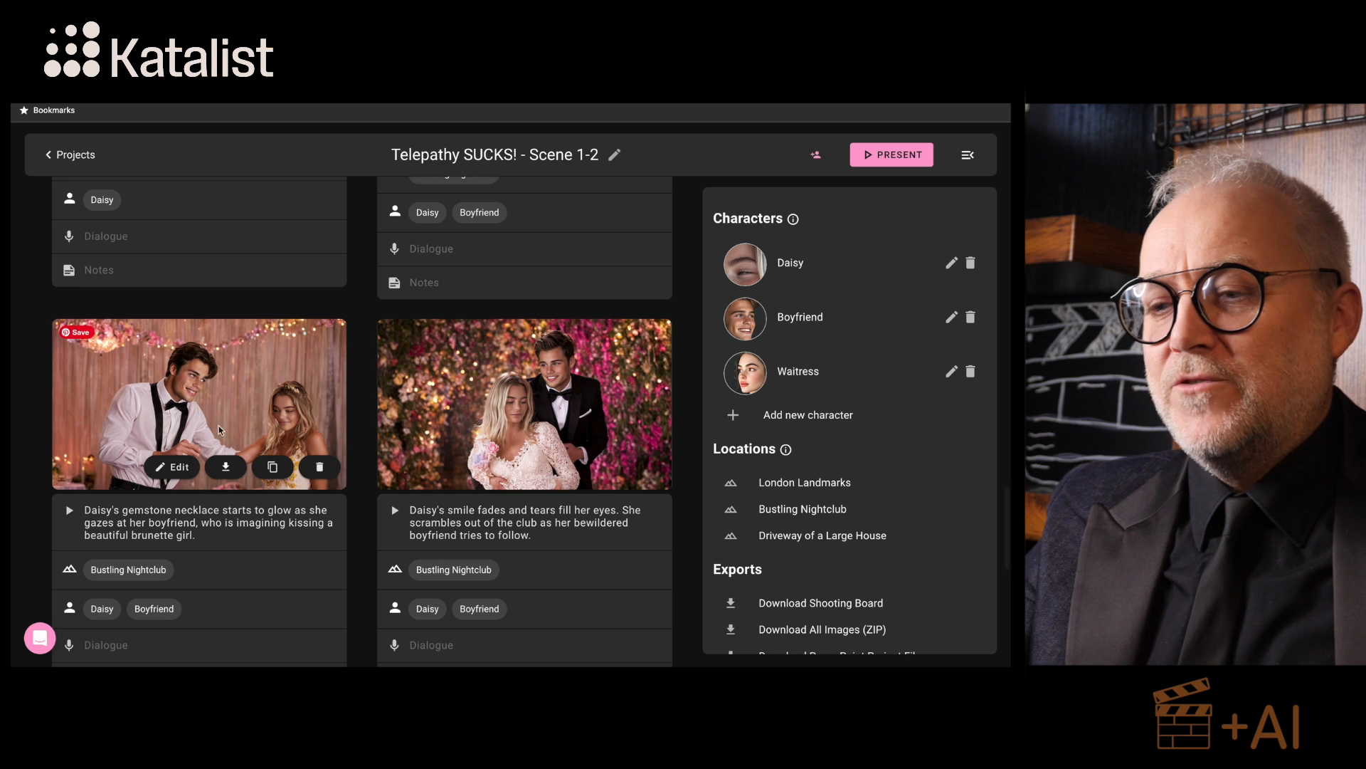
pyautogui.scroll(-6, 497, 428)
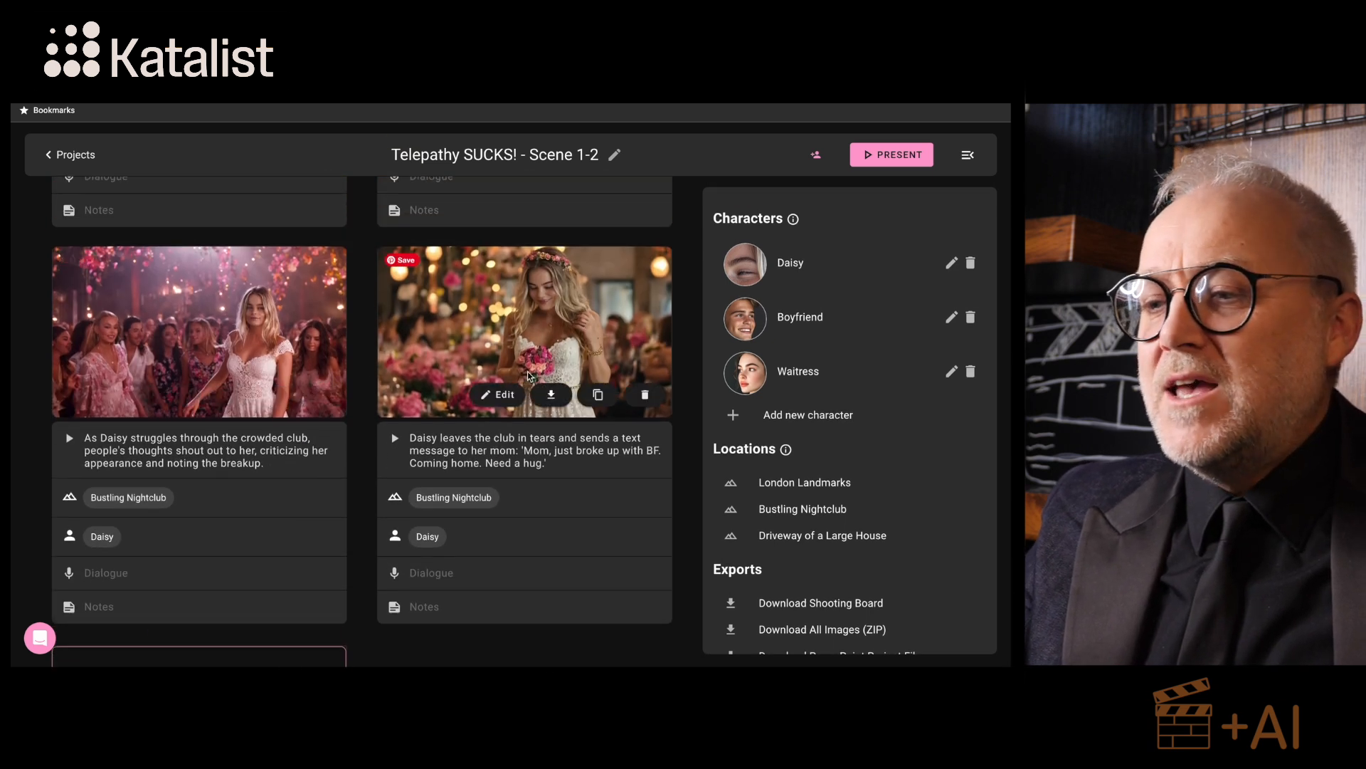
# Step: Open Shot 5, where the waitress arrives with drinks and a birthday cake, and generate new variants of it
pyautogui.scroll(20, 574, 478)
pyautogui.scroll(-4, 445, 508)
pyautogui.scroll(-5, 444, 508)
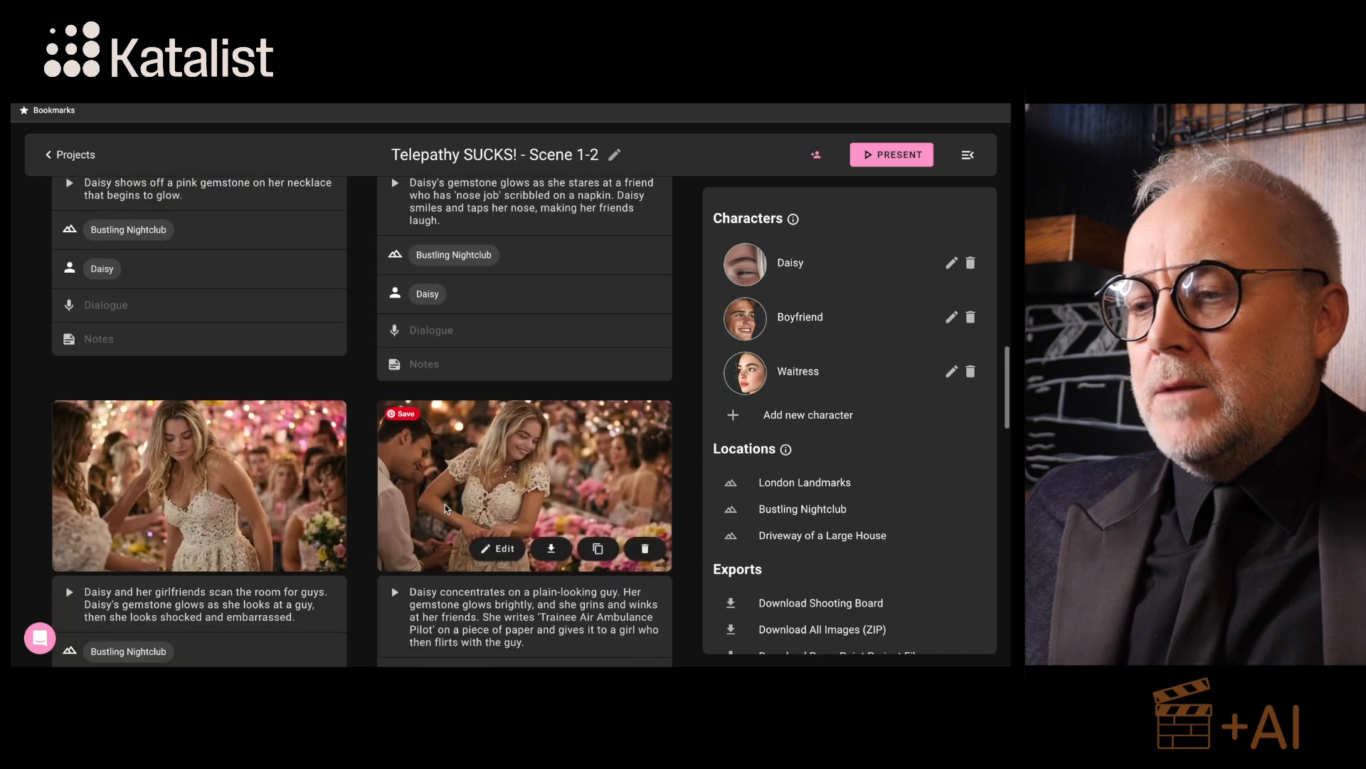
pyautogui.scroll(10, 256, 416)
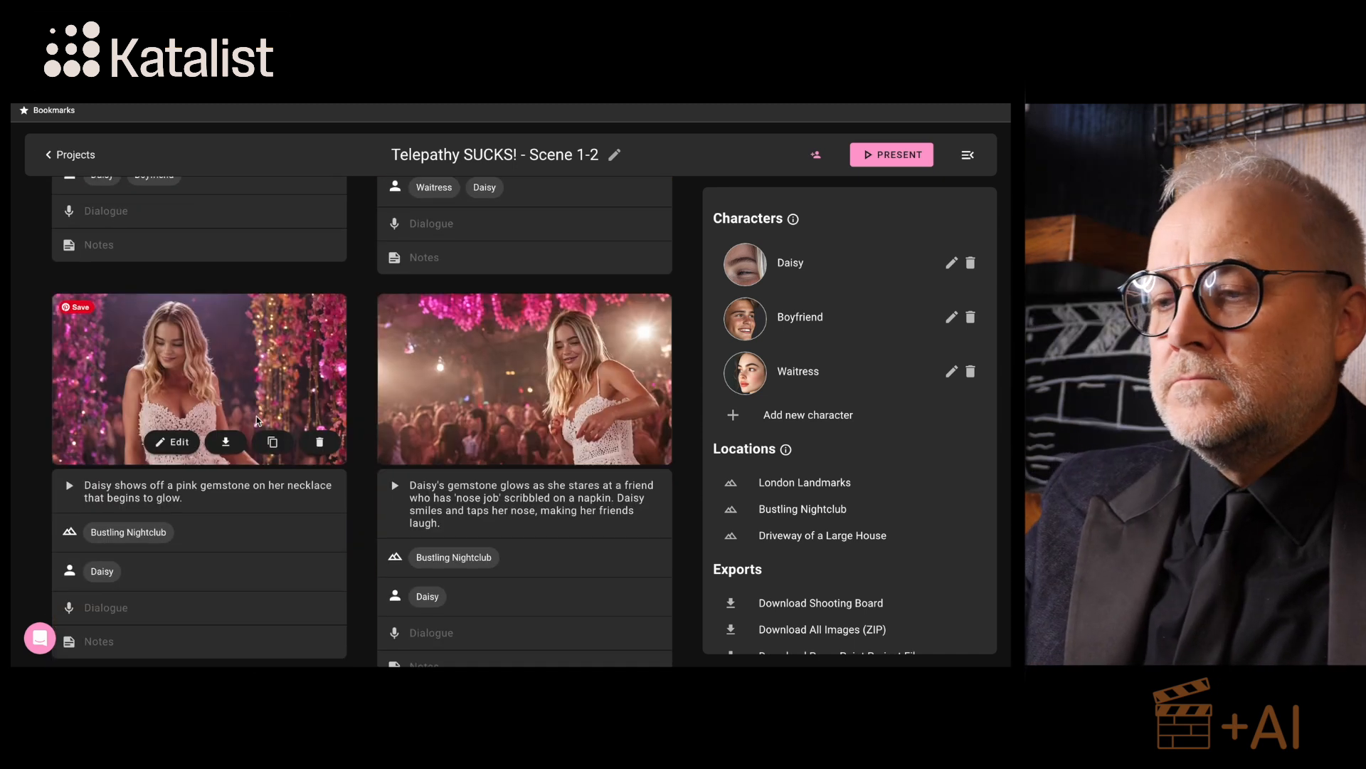
pyautogui.click(496, 398)
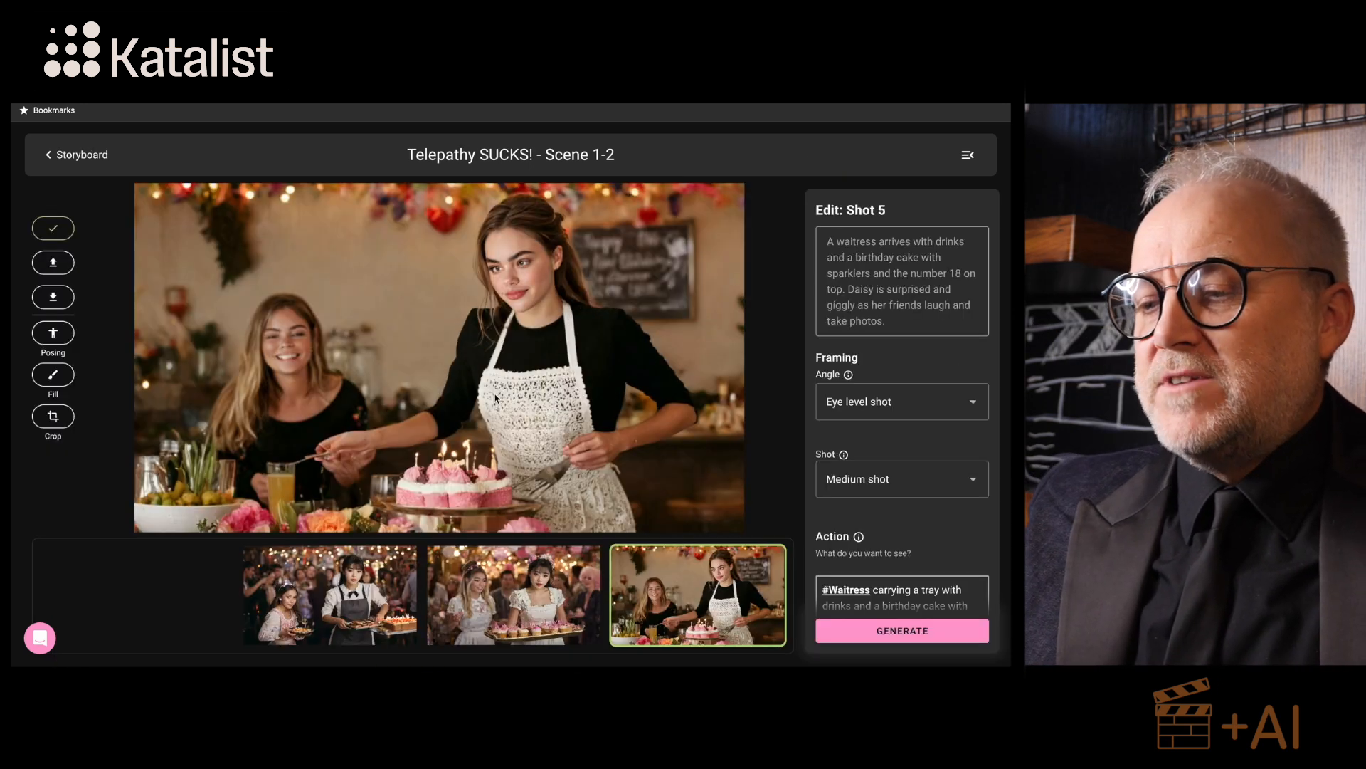
pyautogui.click(50, 158)
pyautogui.scroll(-5, 527, 427)
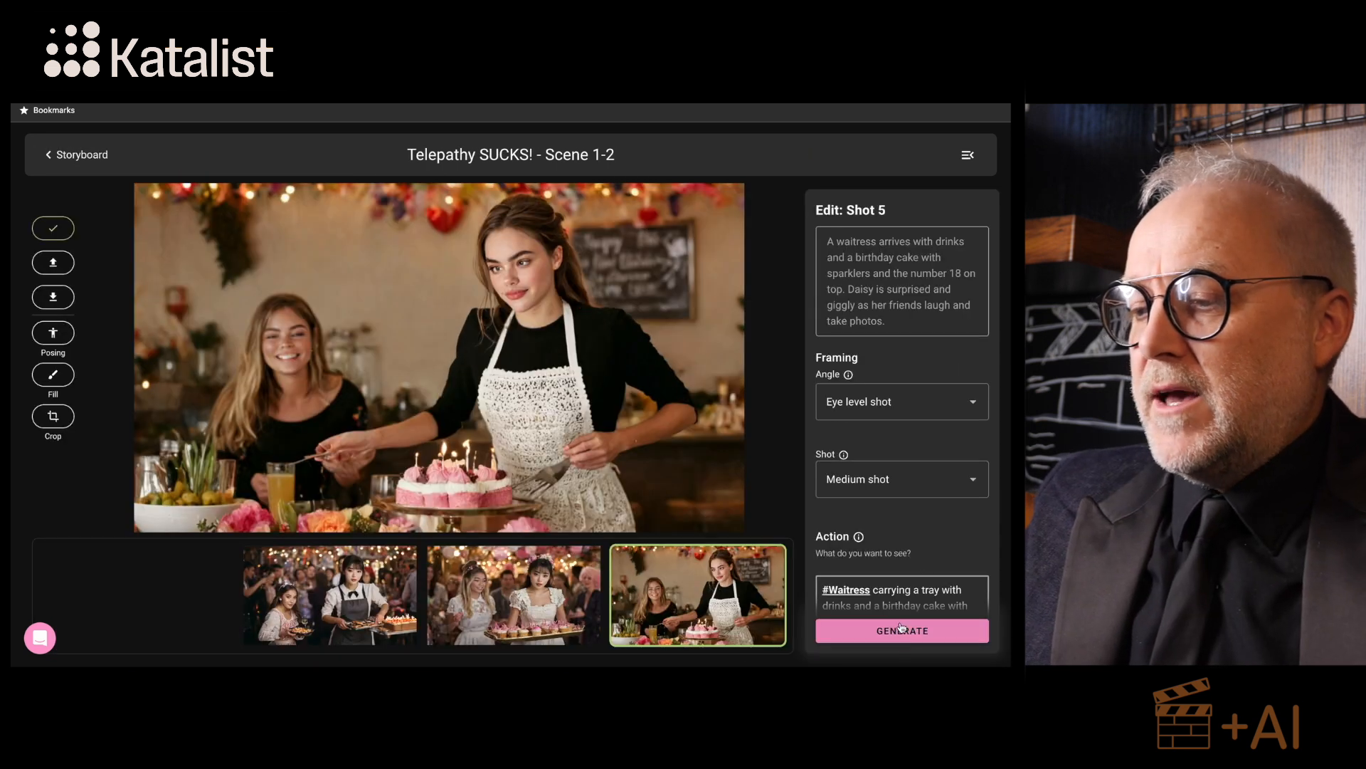
pyautogui.click(899, 632)
# Step: View each of the four new Shot 5 variants of the waitress and Daisy at full size
pyautogui.click(142, 590)
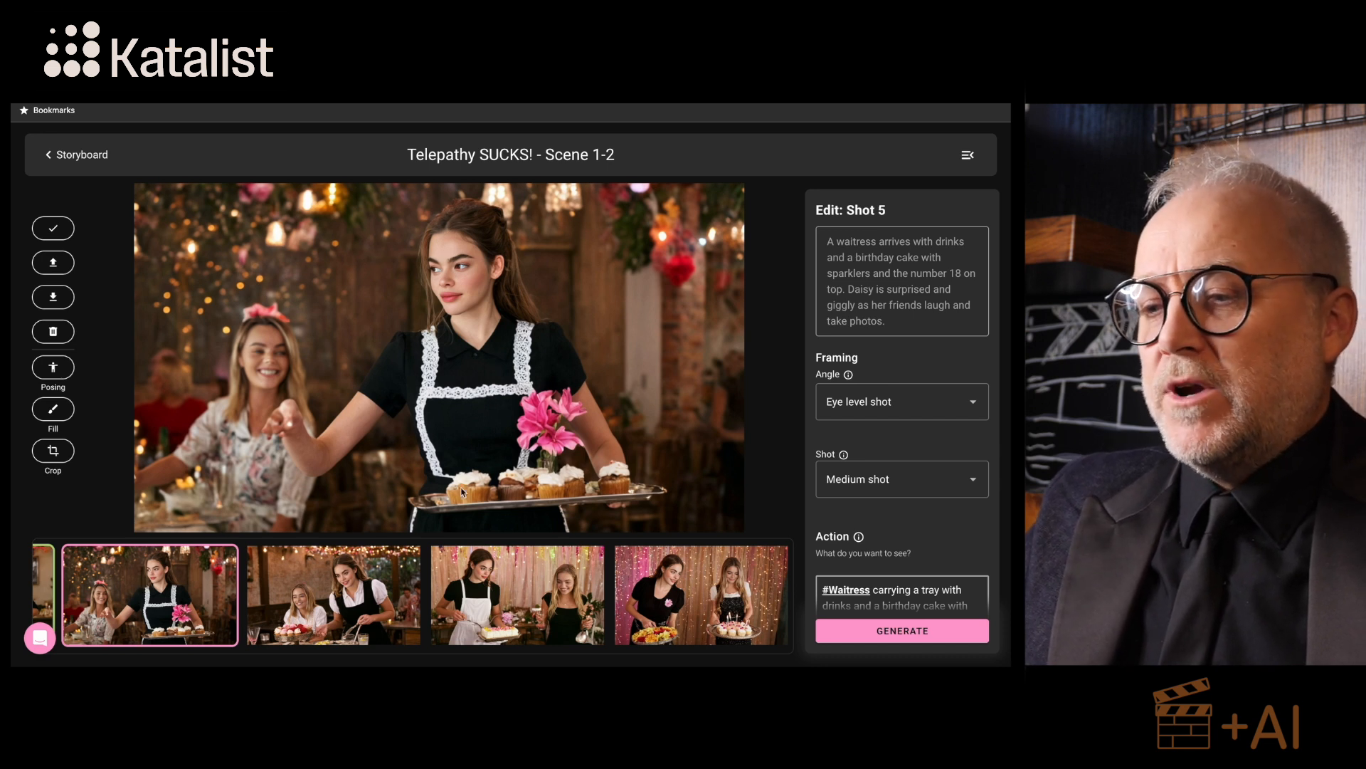
pyautogui.click(336, 588)
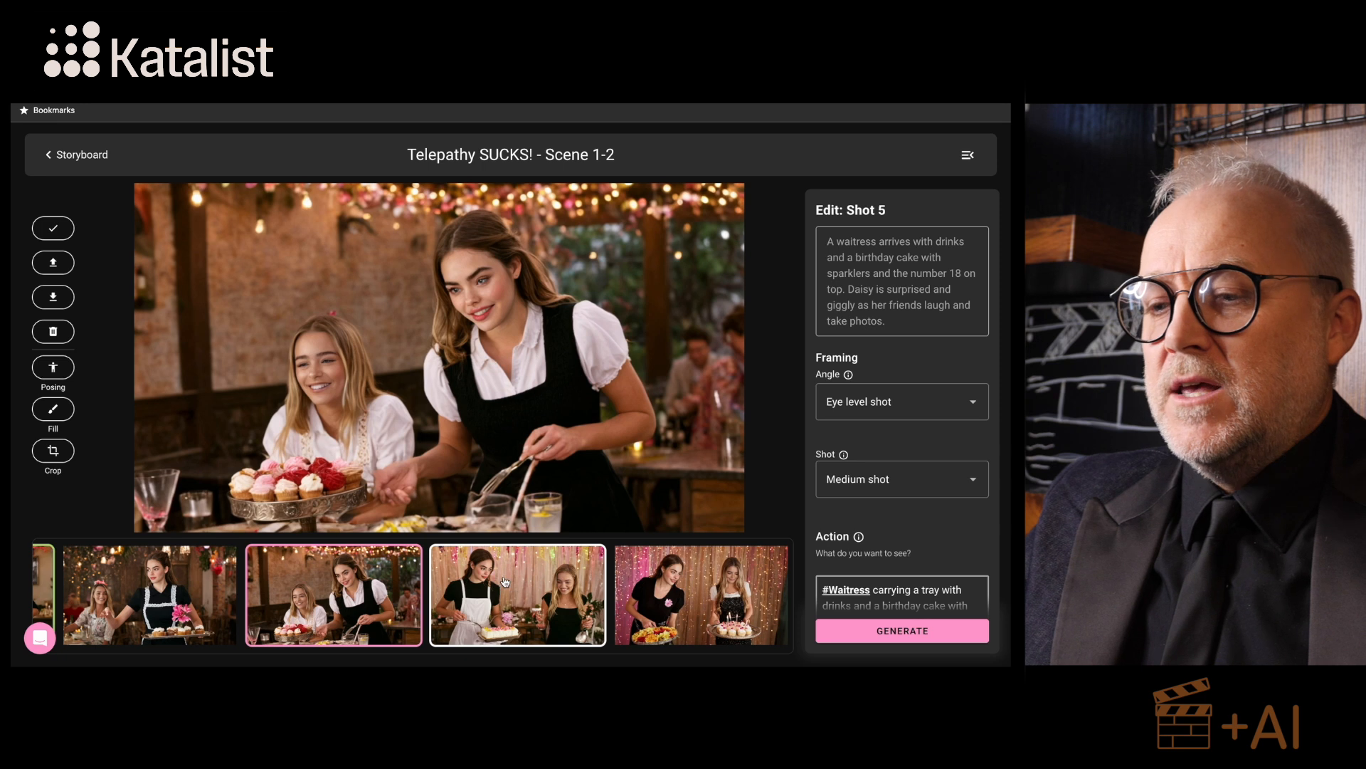
pyautogui.click(504, 582)
pyautogui.click(682, 576)
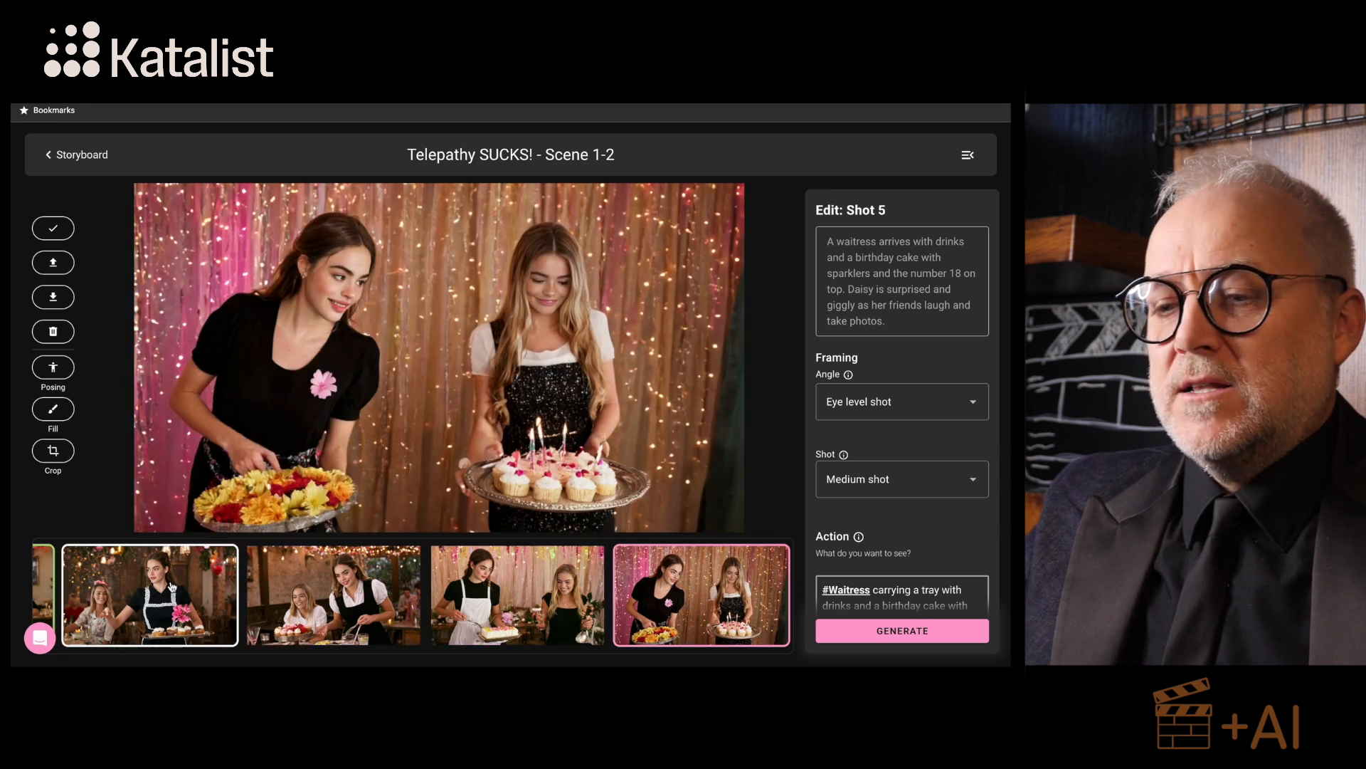
# Step: In the first Shot 5 variant, repose the waitress so her outstretched arm bends and its hand reaches the tray, and generate new variants
pyautogui.click(171, 586)
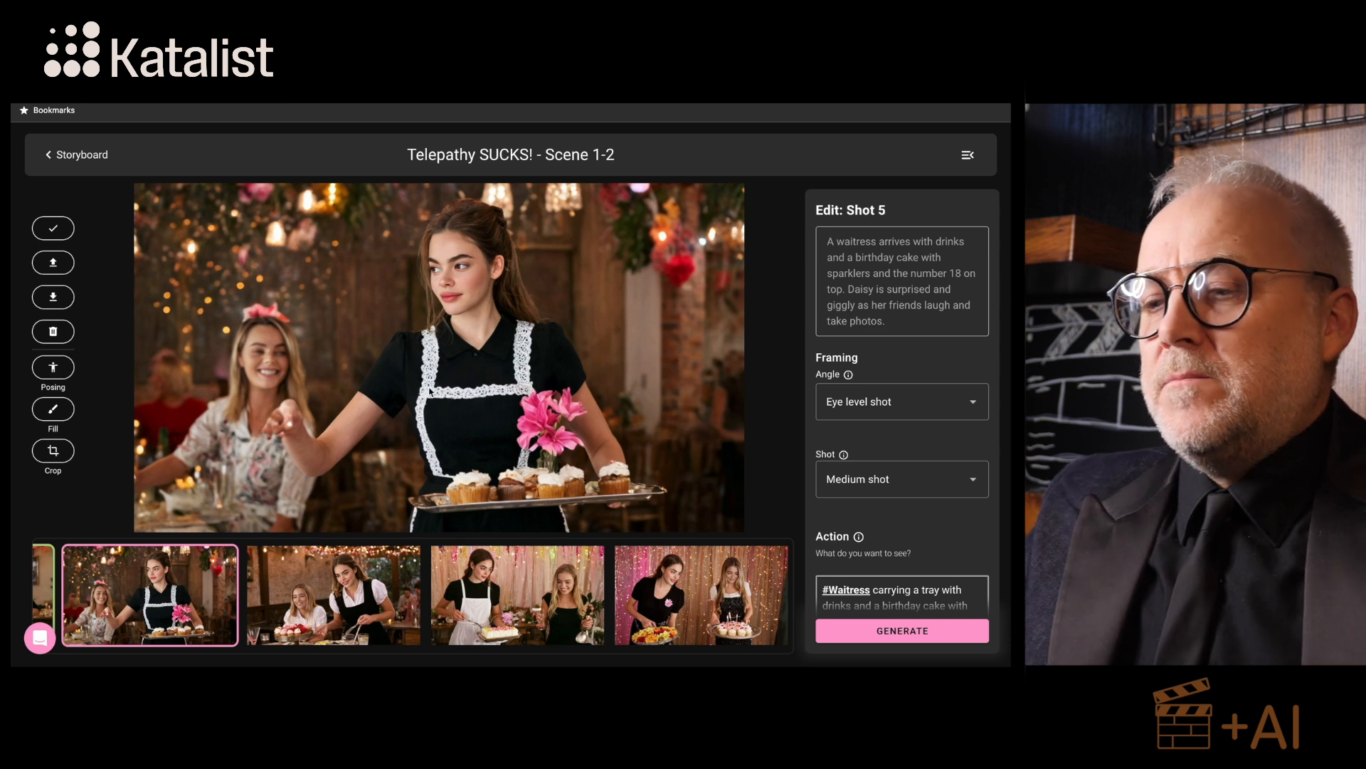
pyautogui.click(54, 367)
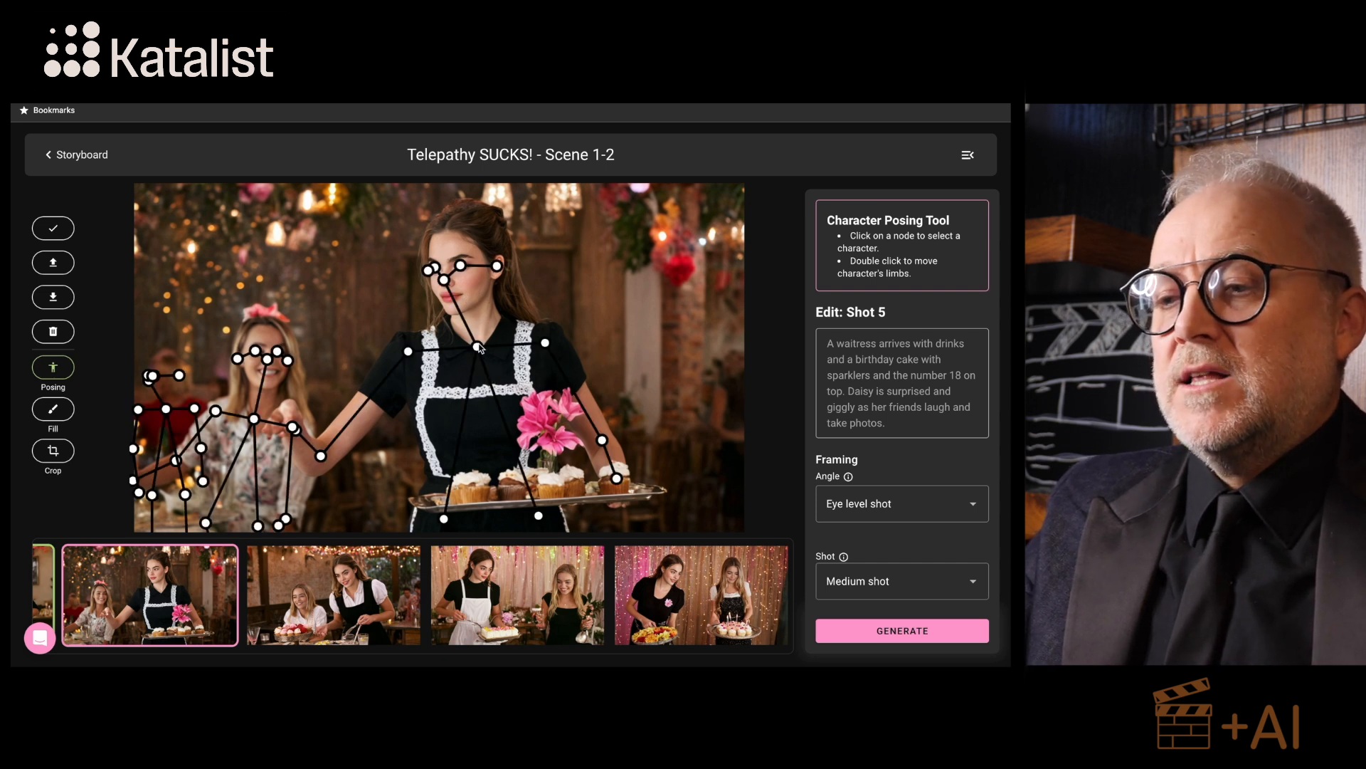
pyautogui.click(478, 347)
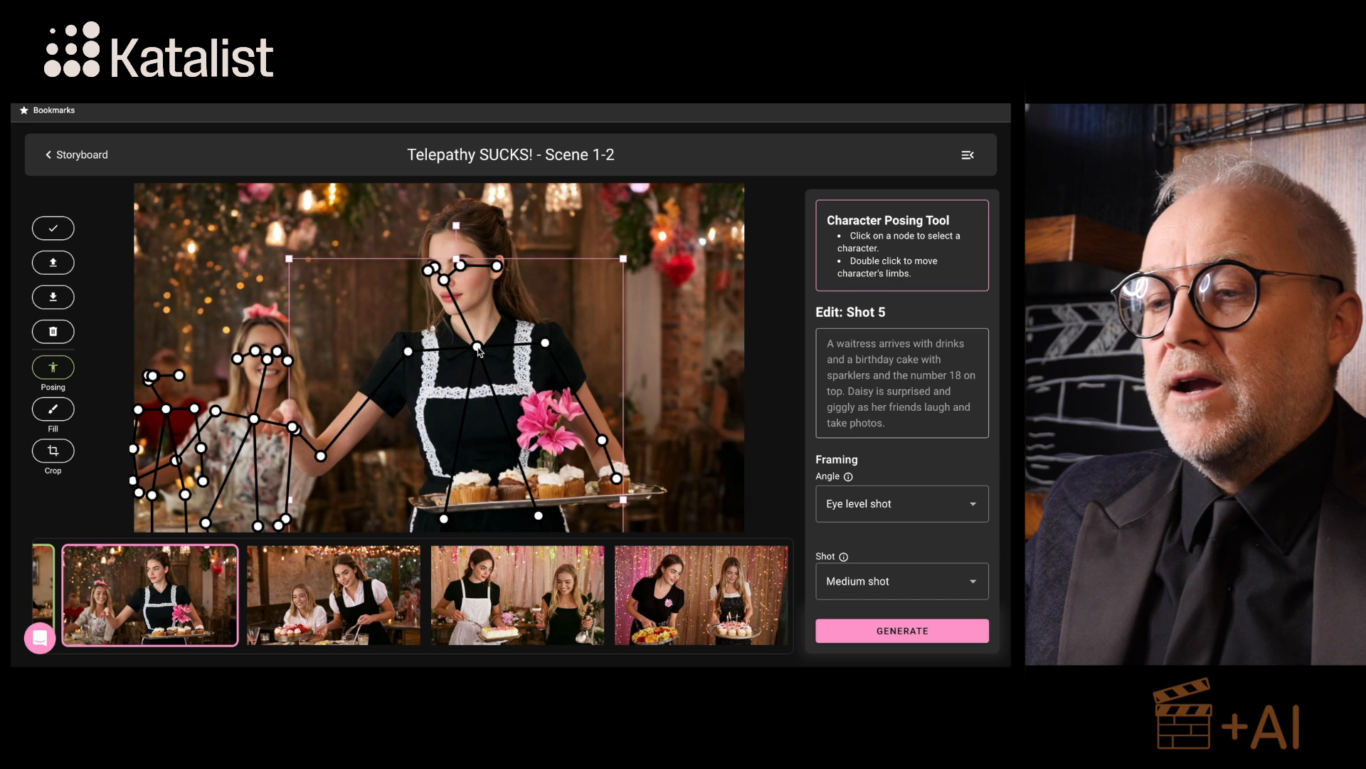
pyautogui.click(479, 350)
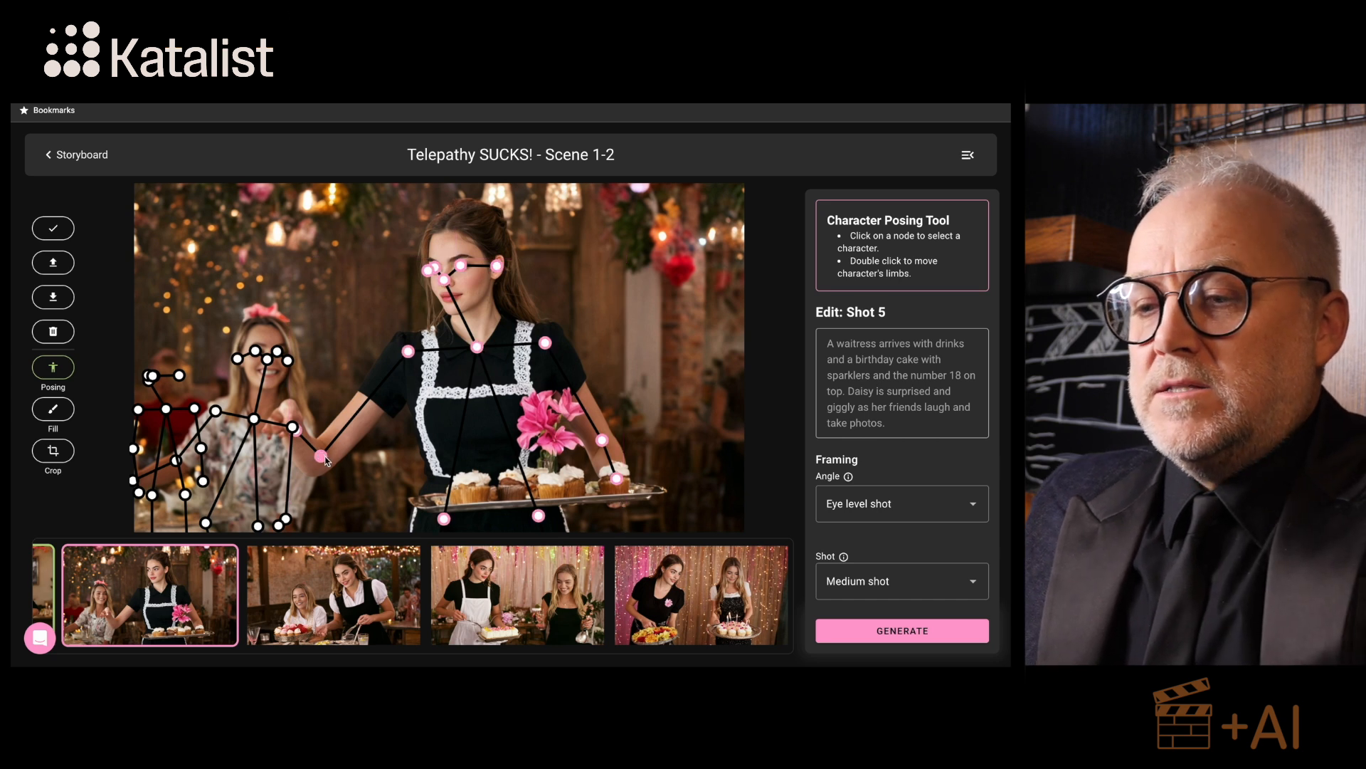
pyautogui.moveTo(324, 456); pyautogui.dragTo(313, 297)
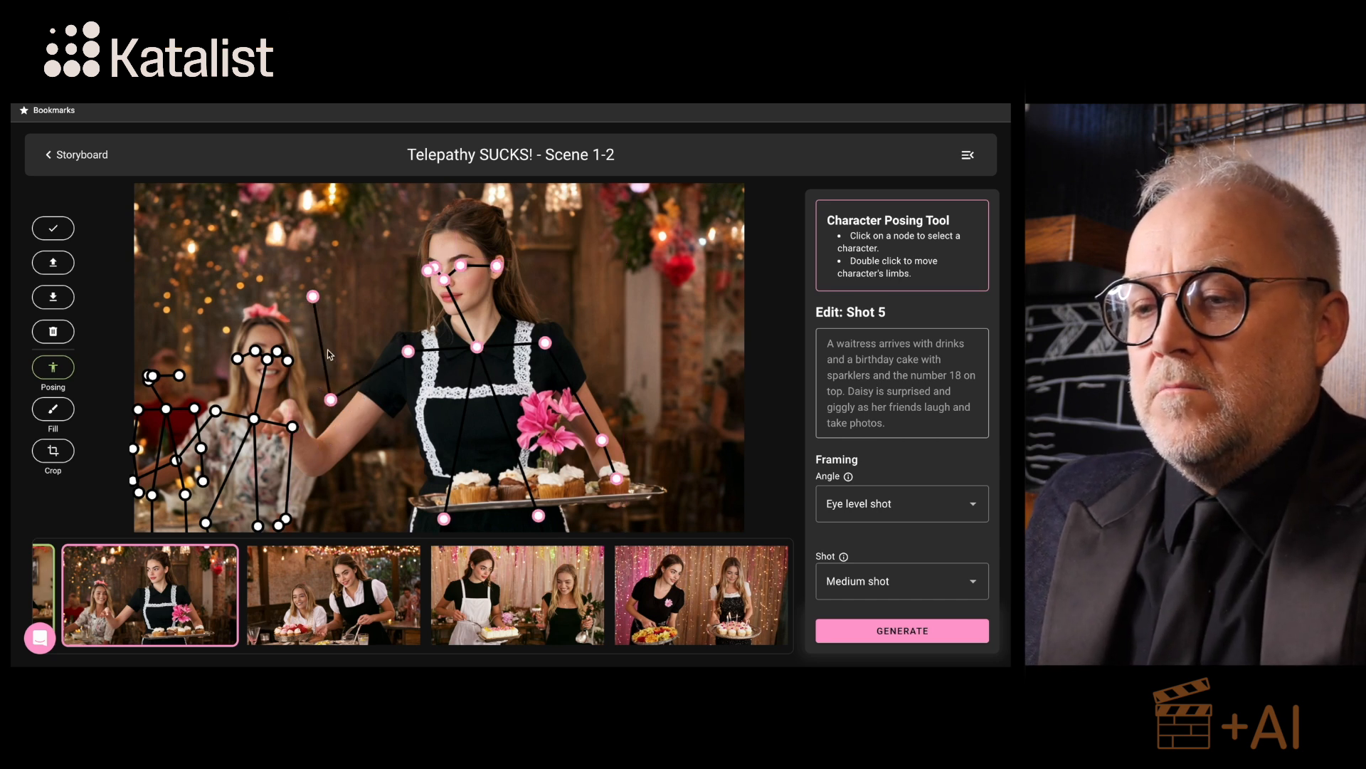
pyautogui.moveTo(331, 400); pyautogui.dragTo(353, 495)
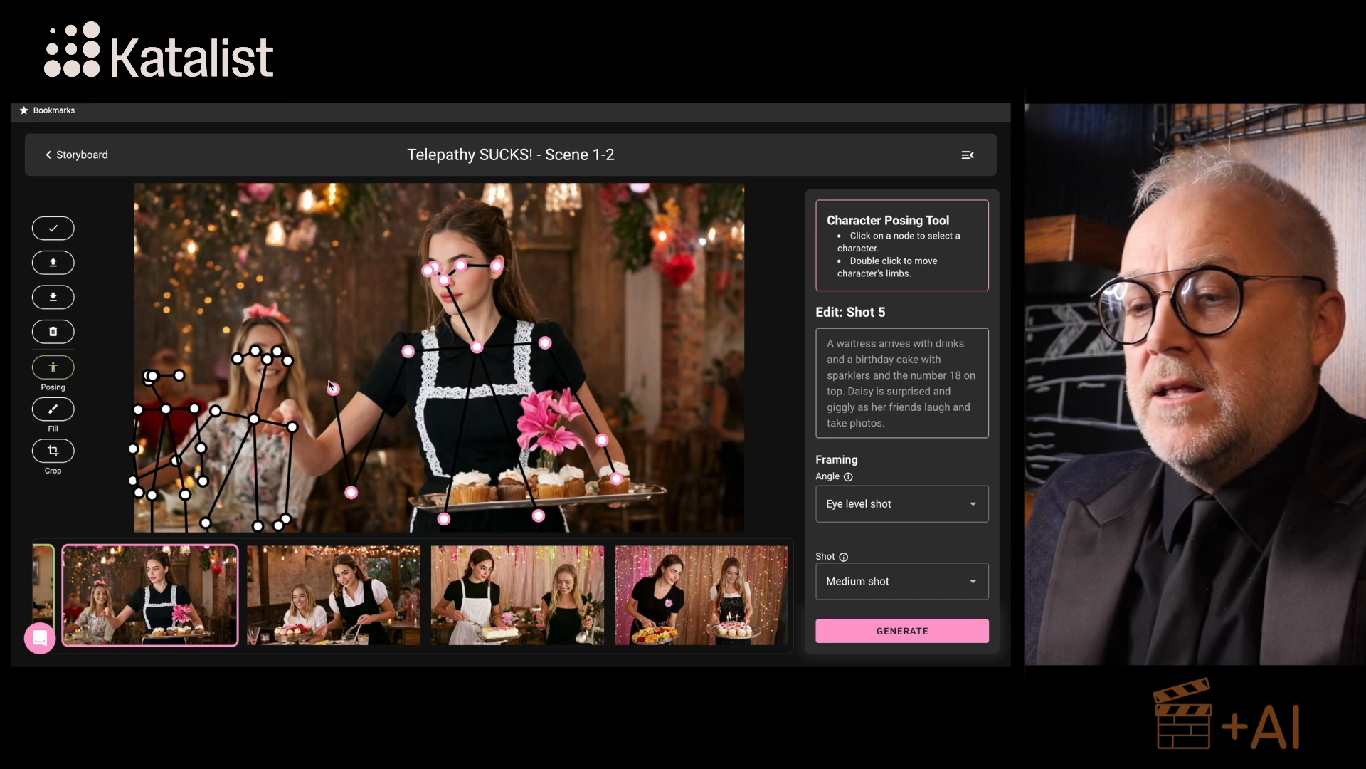
pyautogui.moveTo(330, 387); pyautogui.dragTo(464, 520)
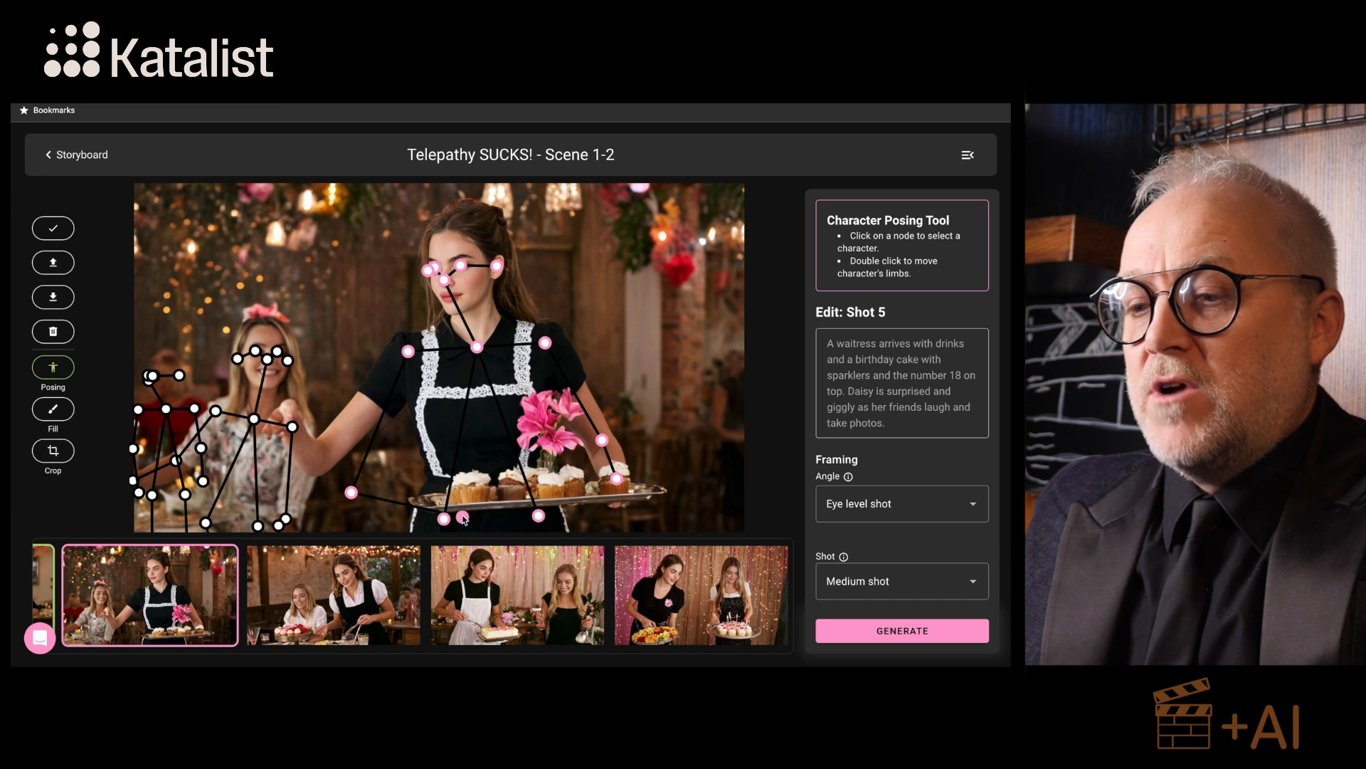
pyautogui.moveTo(351, 493); pyautogui.dragTo(355, 459)
pyautogui.moveTo(467, 484); pyautogui.dragTo(447, 522)
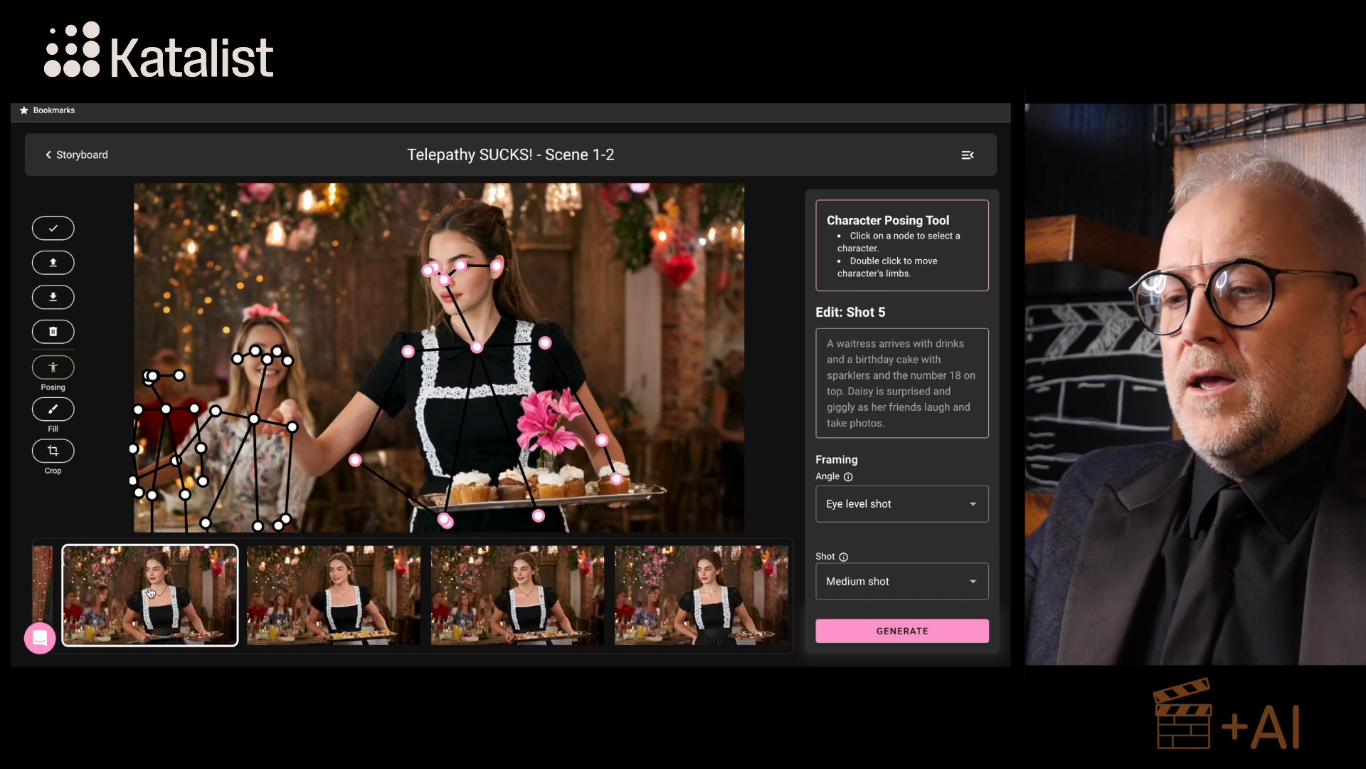
# Step: View the four reposed waitress variants at full size and return to the second one, where she holds the tray with both hands
pyautogui.click(150, 593)
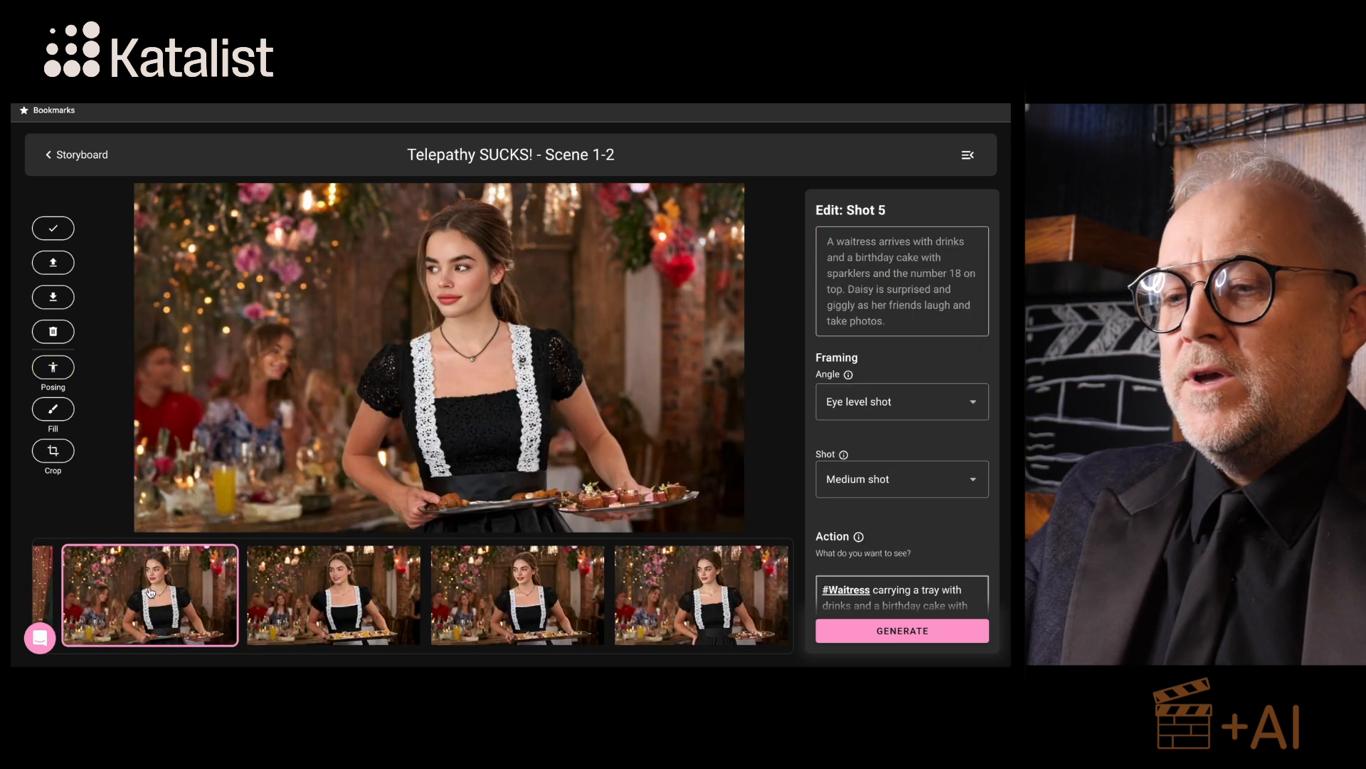
pyautogui.click(328, 587)
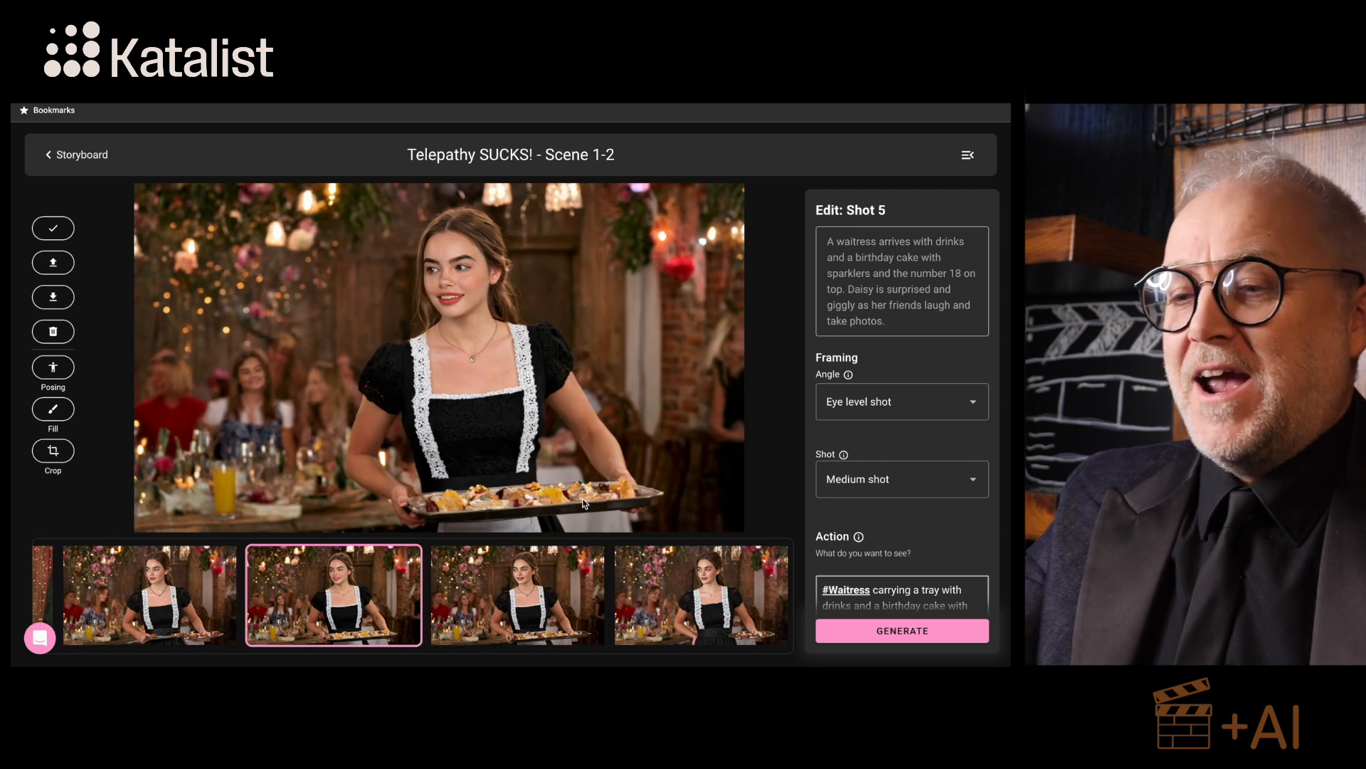
pyautogui.click(530, 606)
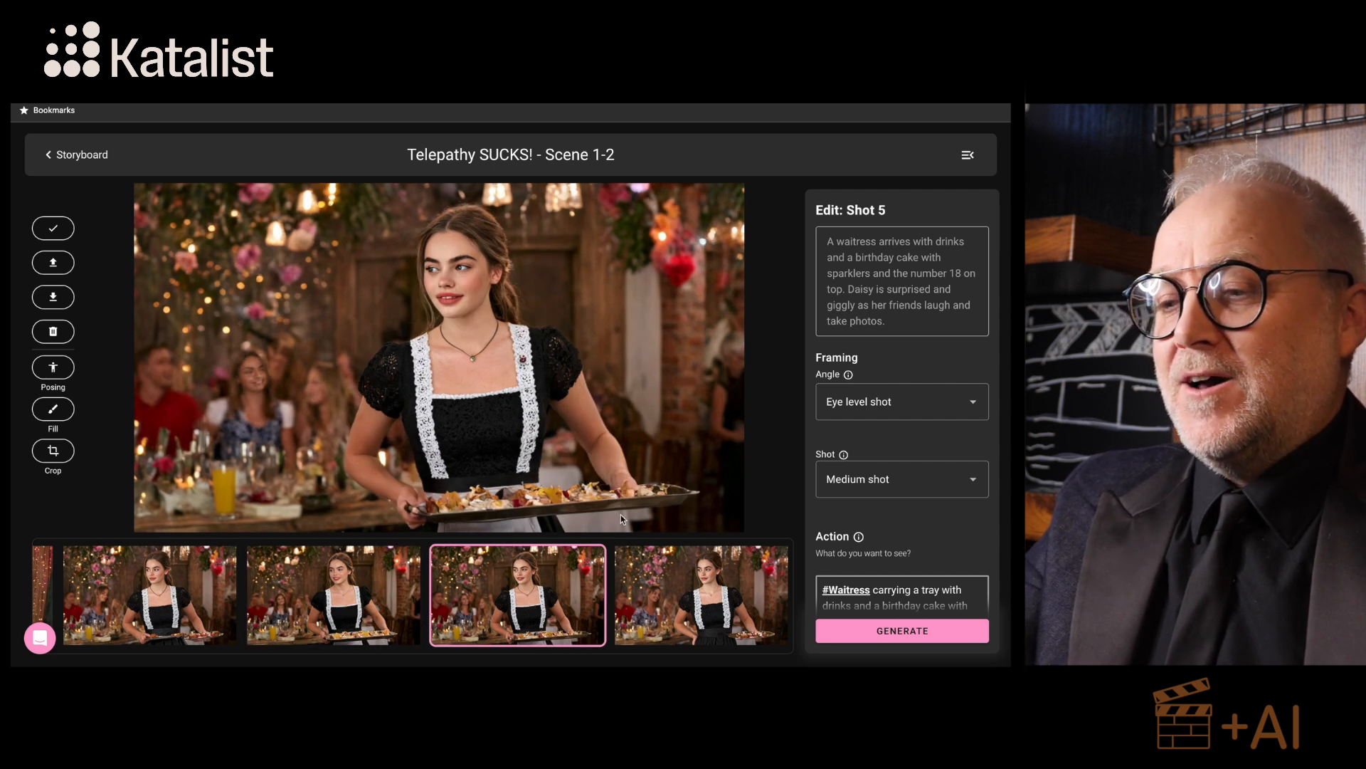
pyautogui.click(657, 595)
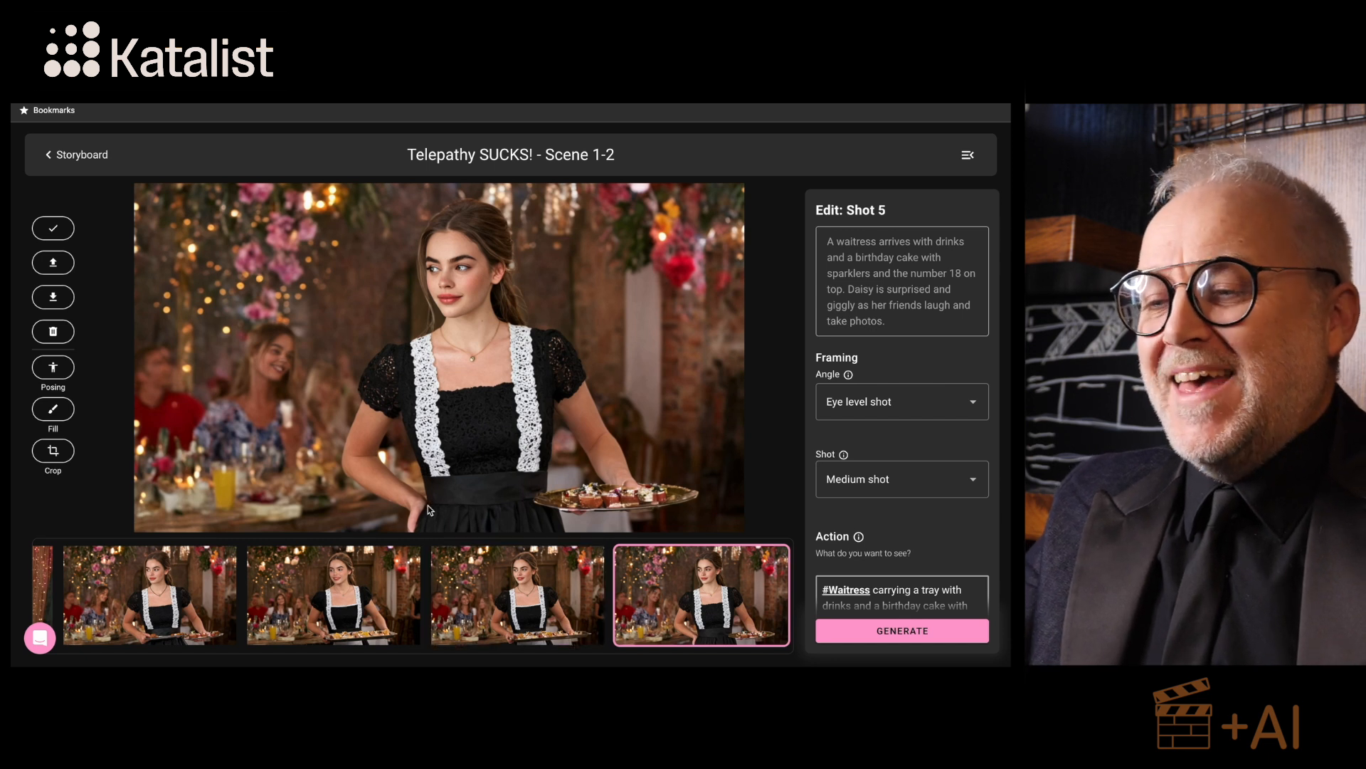
pyautogui.click(346, 597)
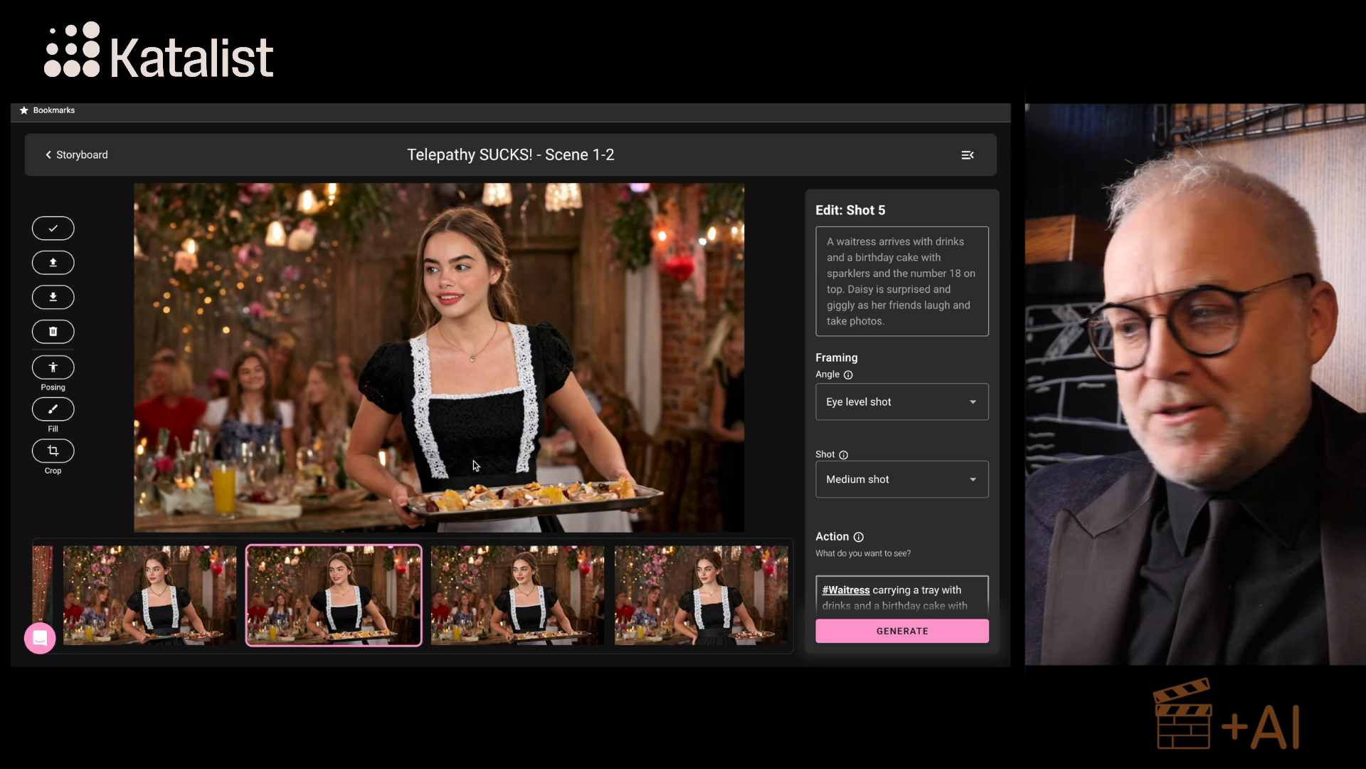
# Step: Start a new location for Shot 5 and name it "Grungy London Nightclub"
pyautogui.scroll(-3, 959, 512)
pyautogui.scroll(-3, 958, 524)
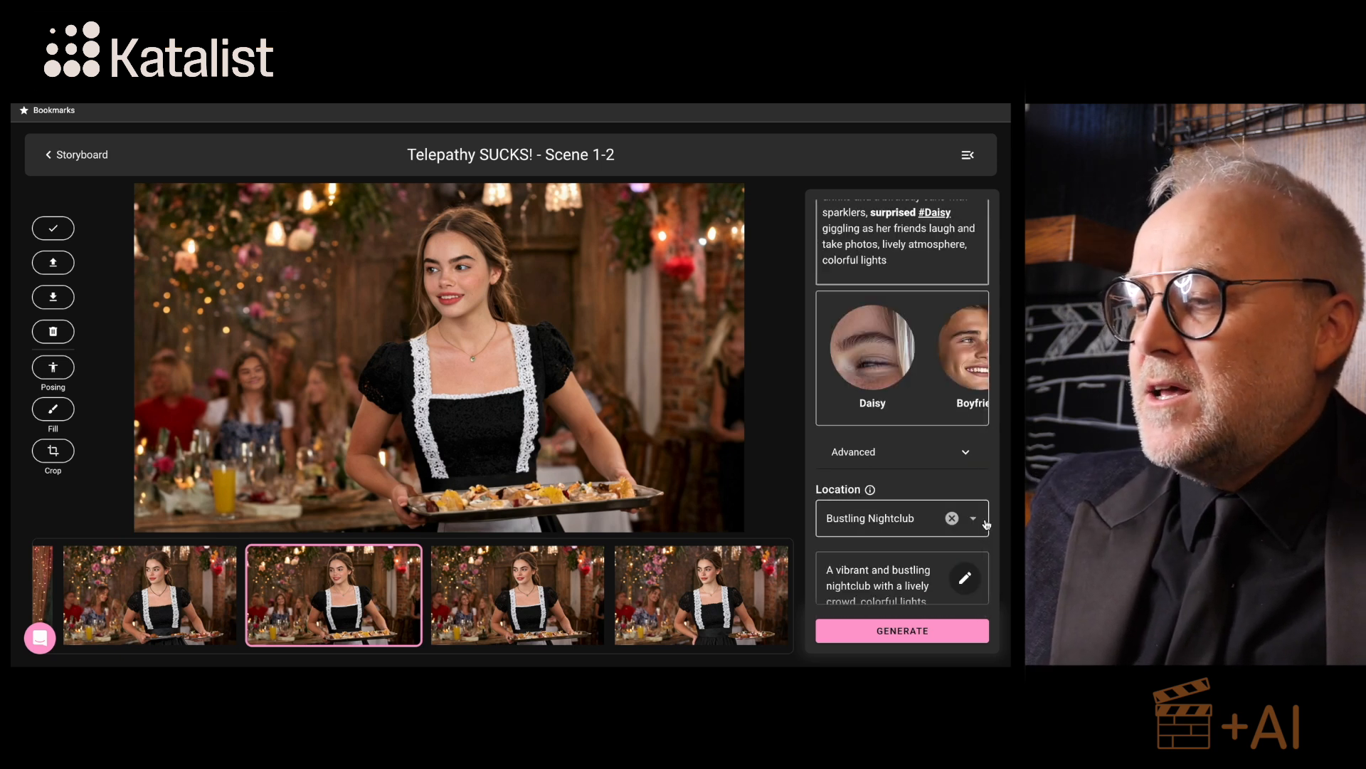
pyautogui.click(974, 520)
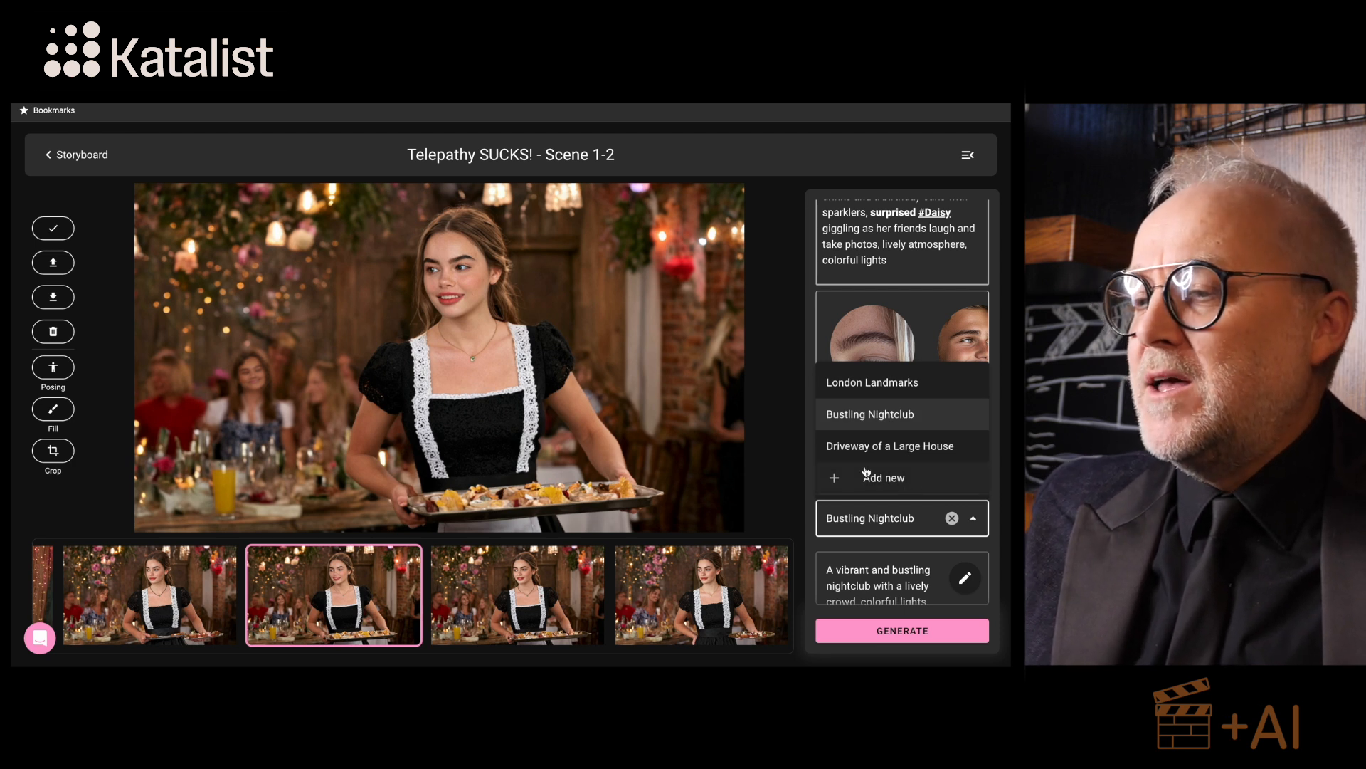
pyautogui.click(836, 480)
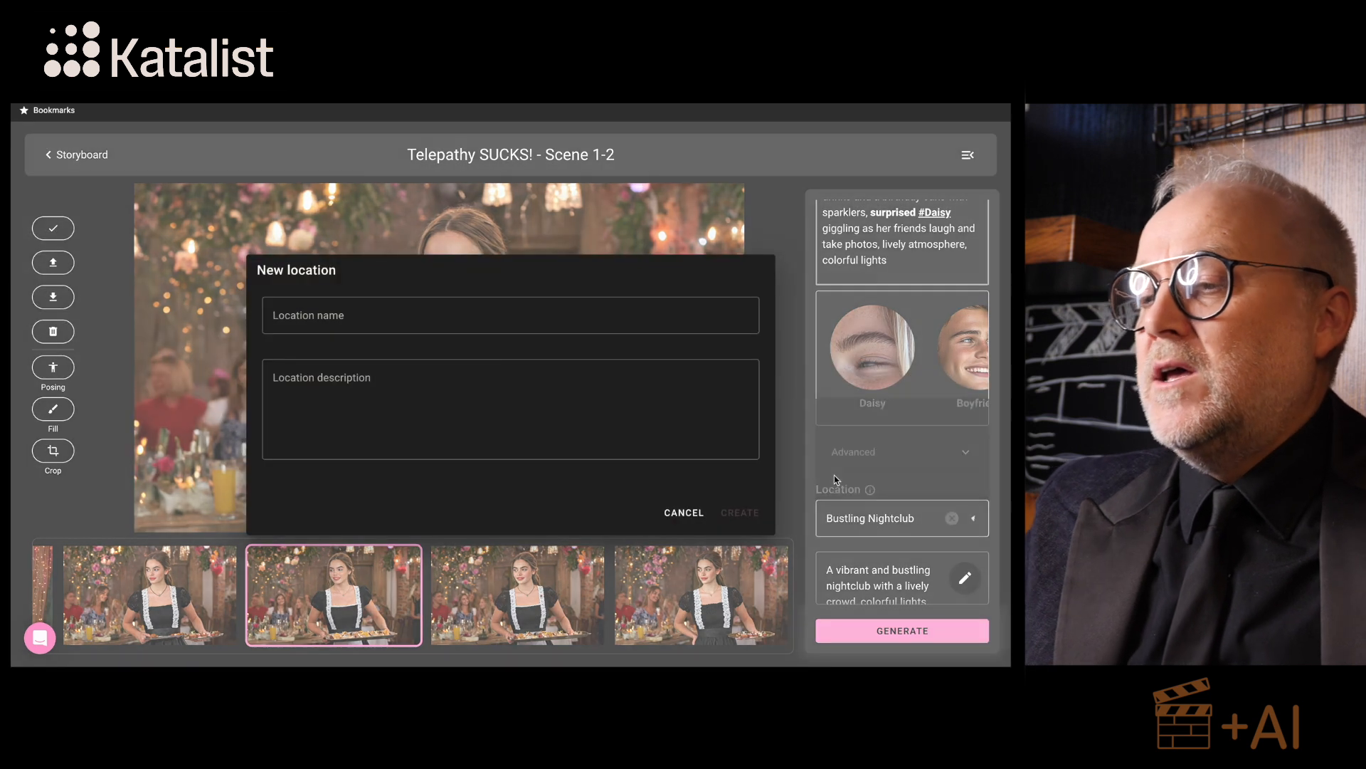
pyautogui.click(339, 321)
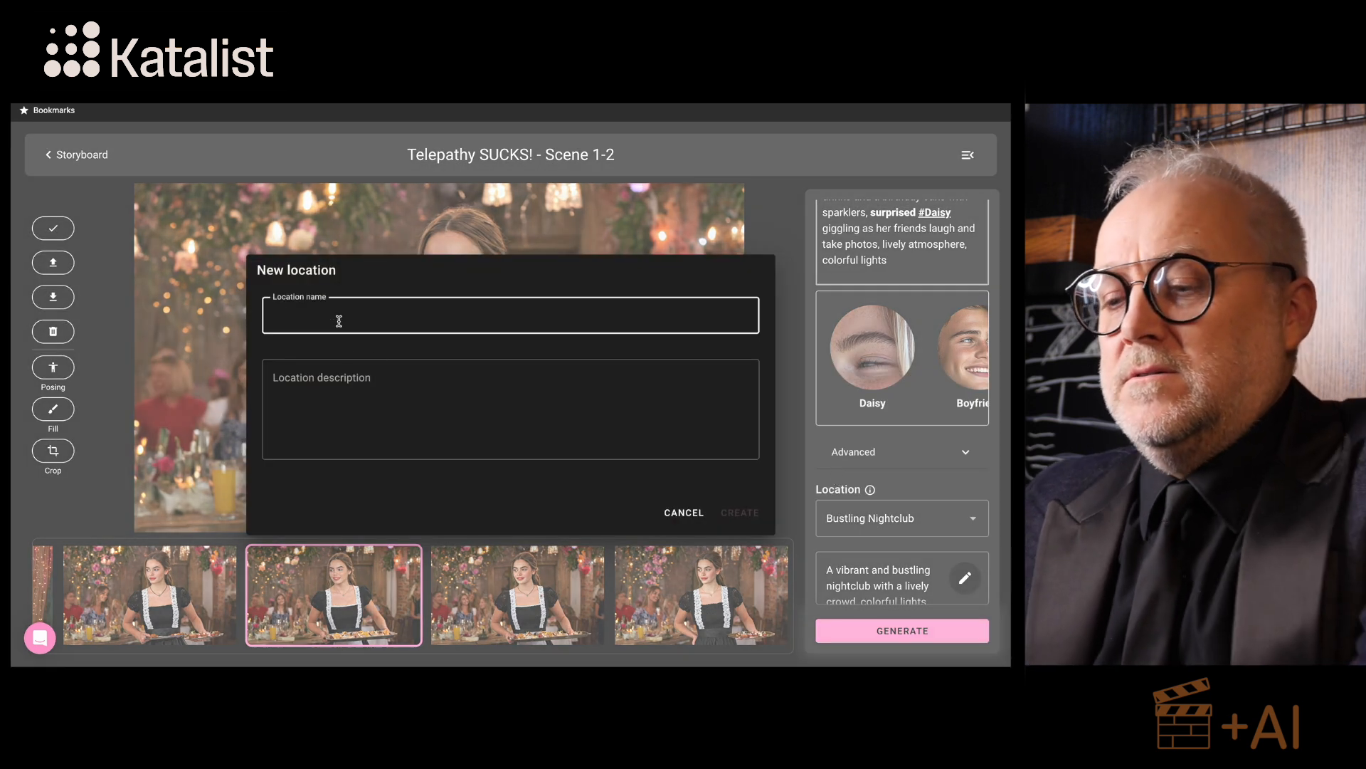
pyautogui.write('London Nightclub')
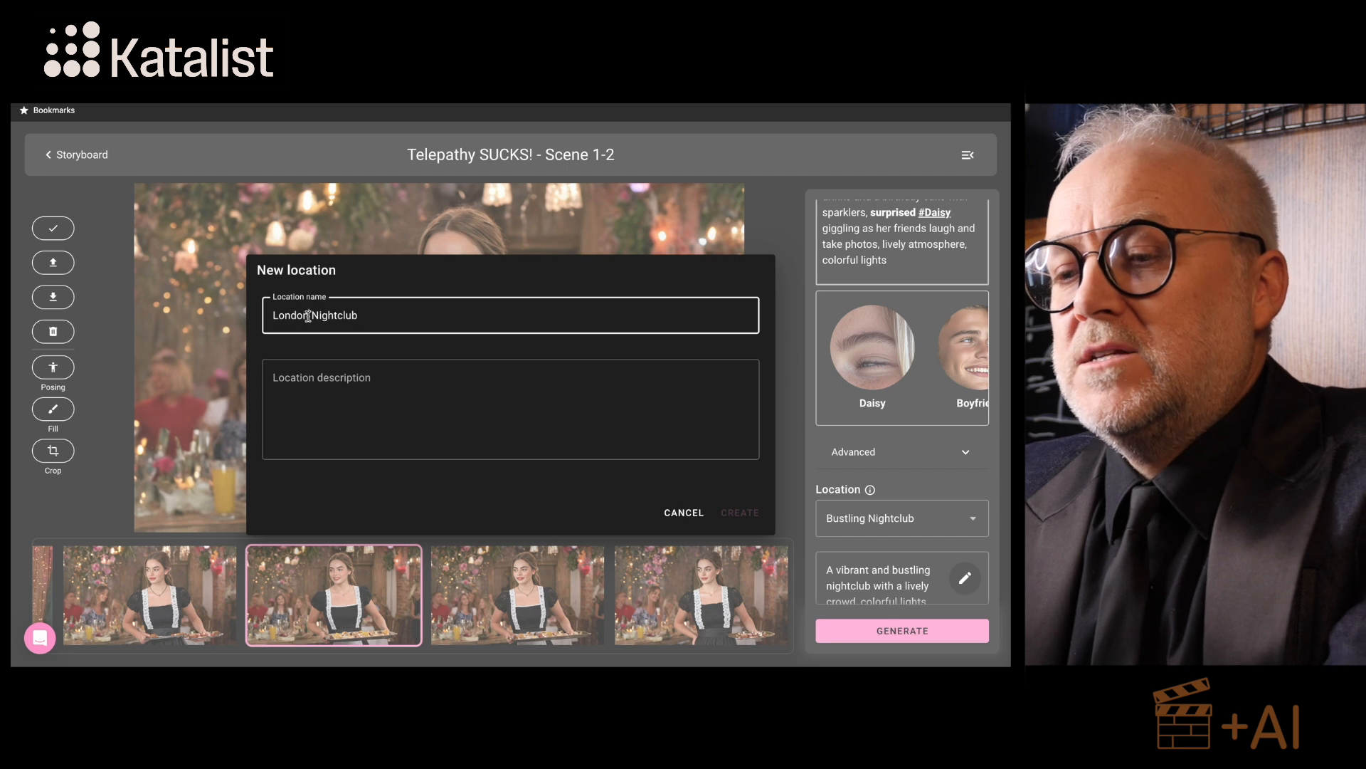
pyautogui.moveTo(309, 315); pyautogui.dragTo(236, 316)
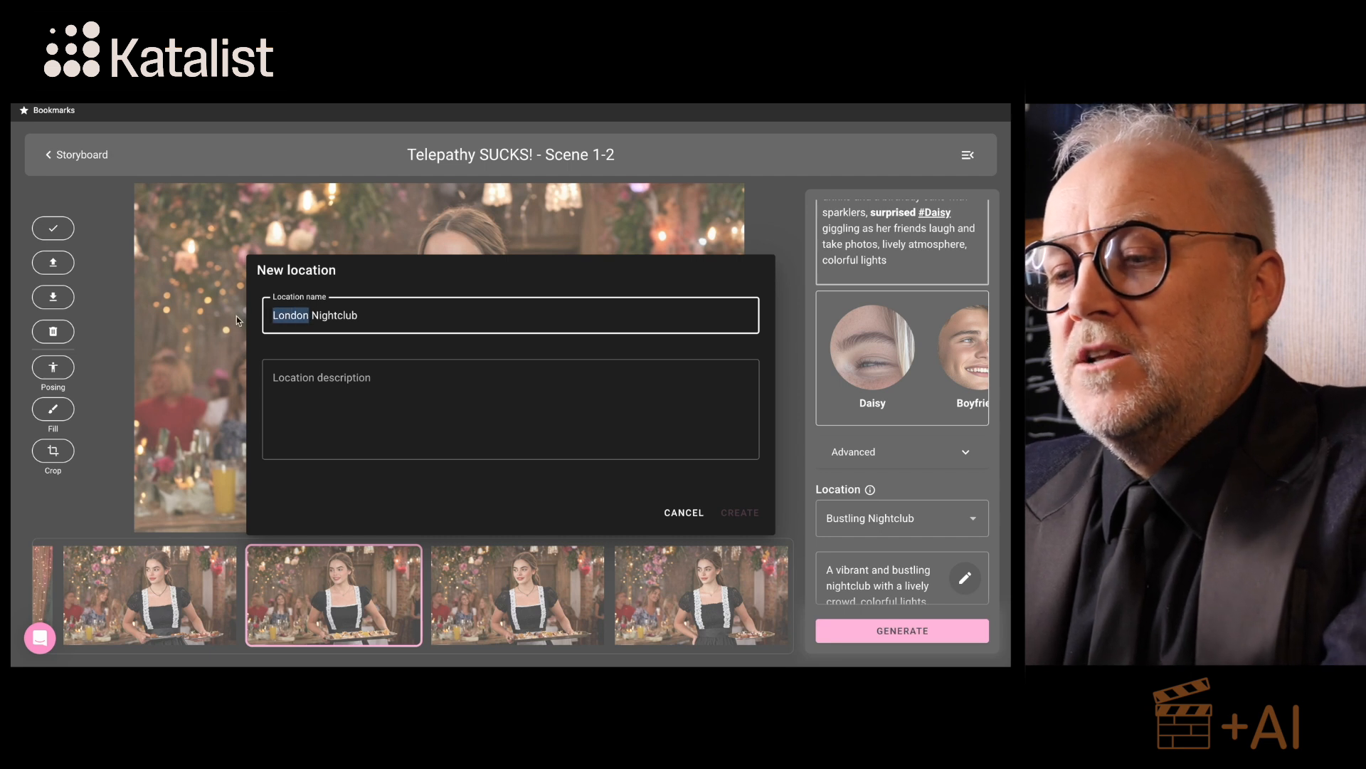
pyautogui.click(271, 313)
pyautogui.write('Grungy')
pyautogui.press('Tab')
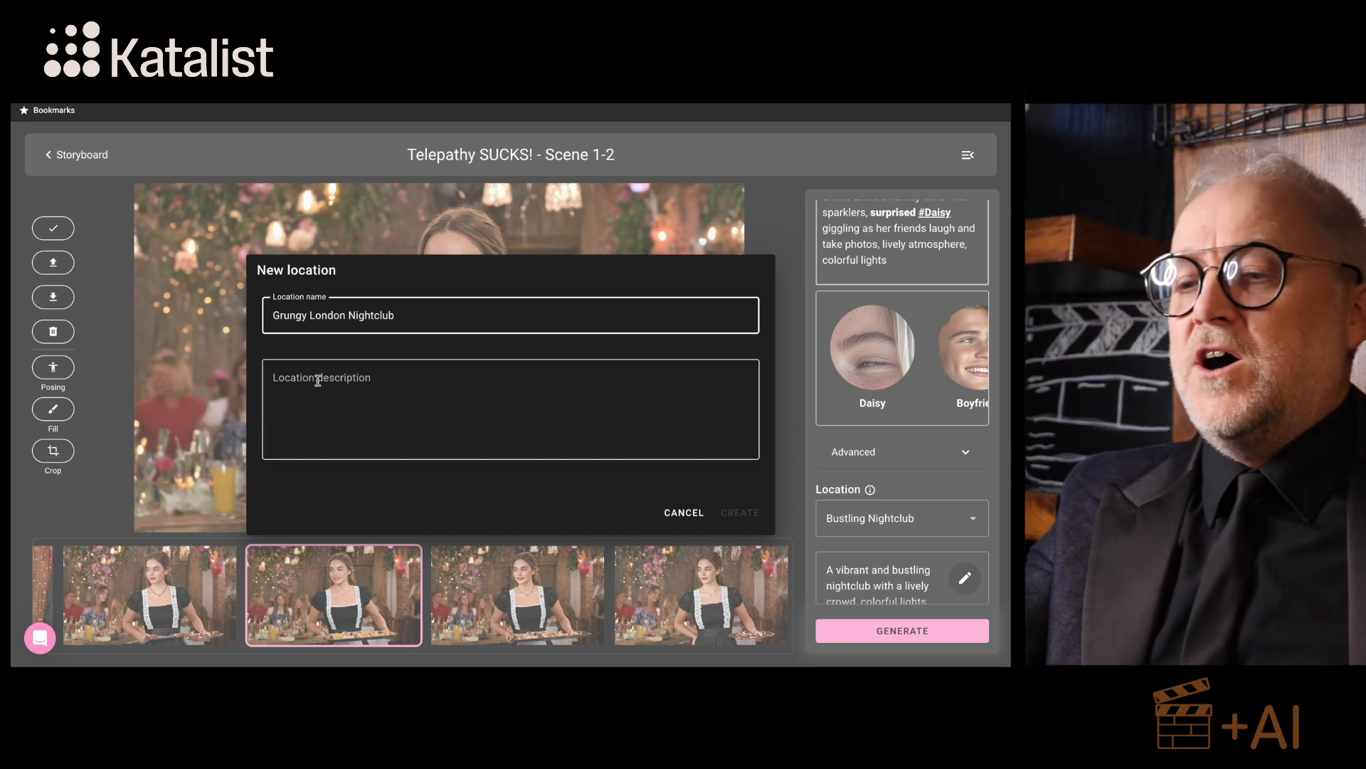
# Step: Describe the location as "Dark, moody, grungy nightclub filled with menacing imagery, moody neon lighting, smoke and goth styling. Lots of Goth-styled people", create it and generate variants
pyautogui.write('Dark, moody, grungy nightclub filled with me')
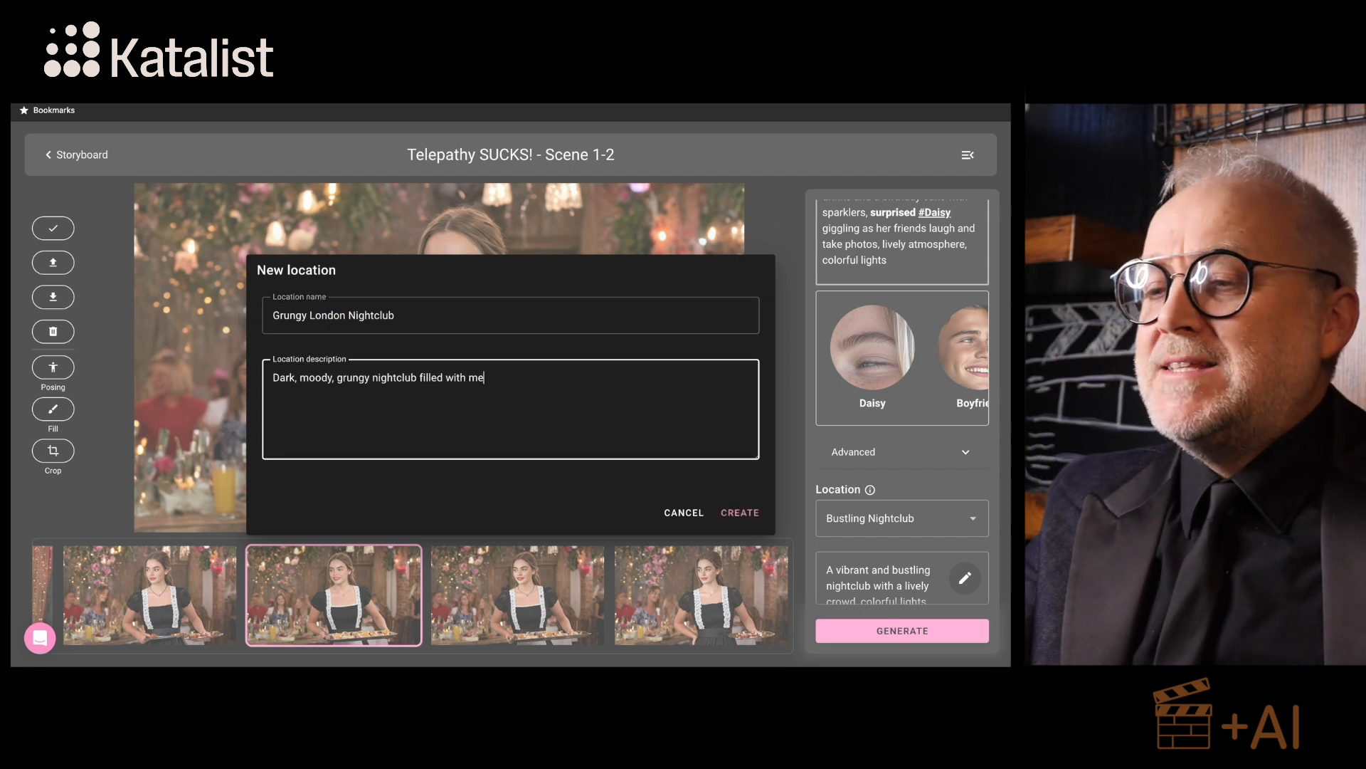
pyautogui.write('nacing imagery, moody neon lighting, sm')
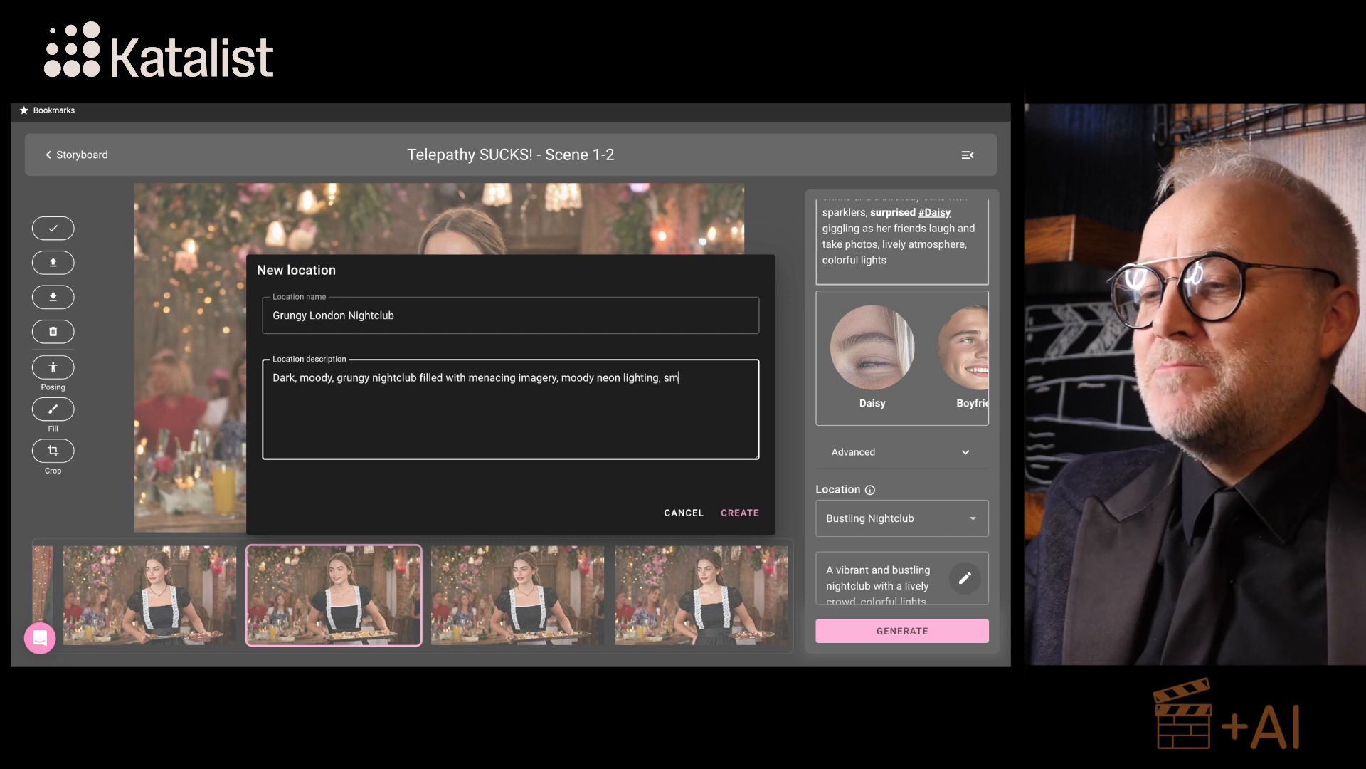
pyautogui.write('oke and gothi styling')
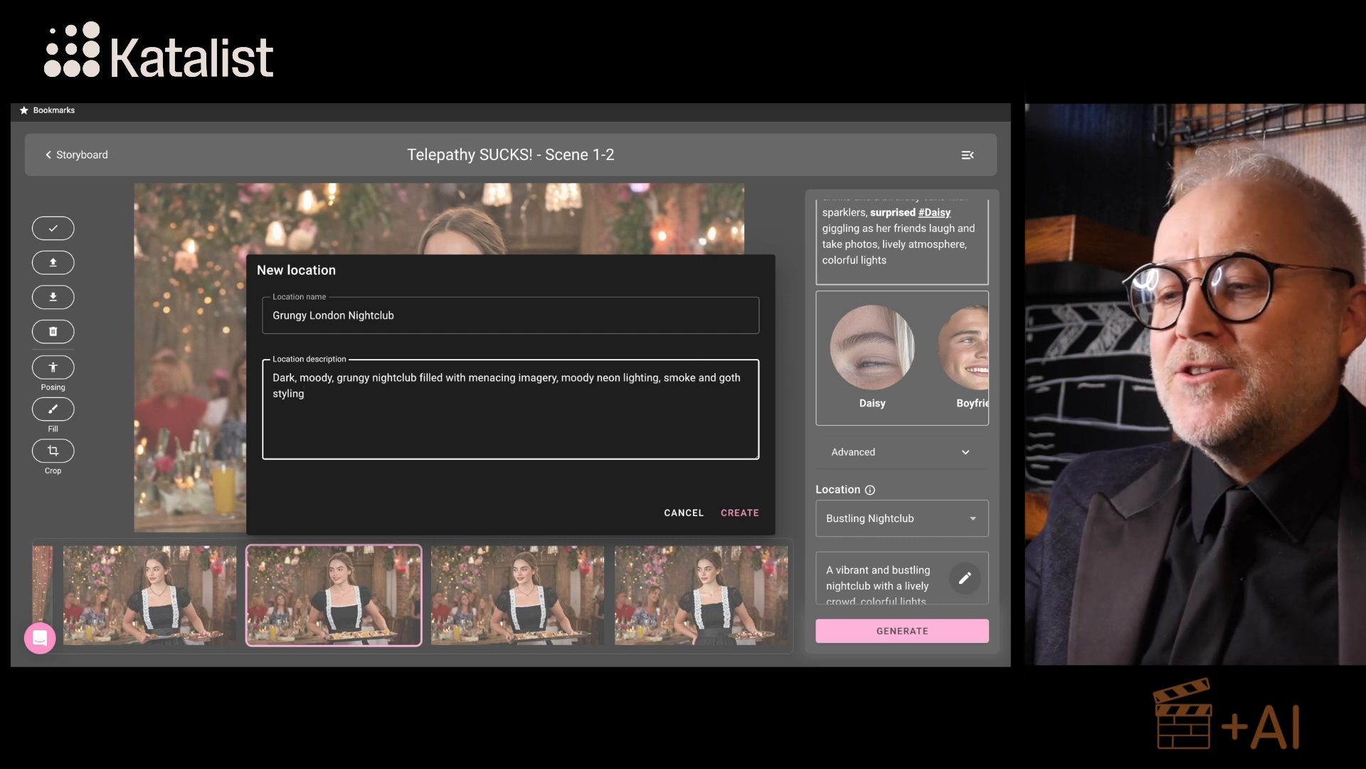
pyautogui.write('. Lots of Goth styled people')
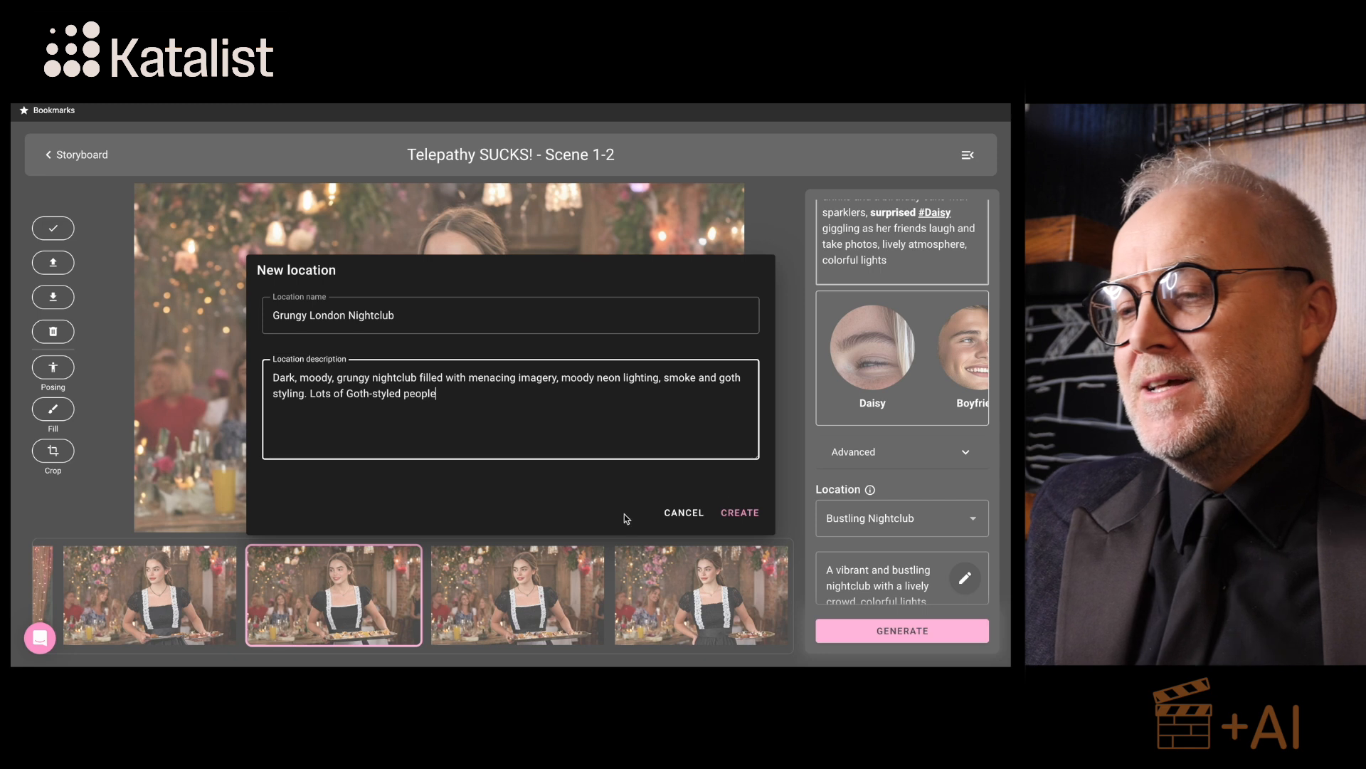
pyautogui.click(739, 513)
pyautogui.click(877, 632)
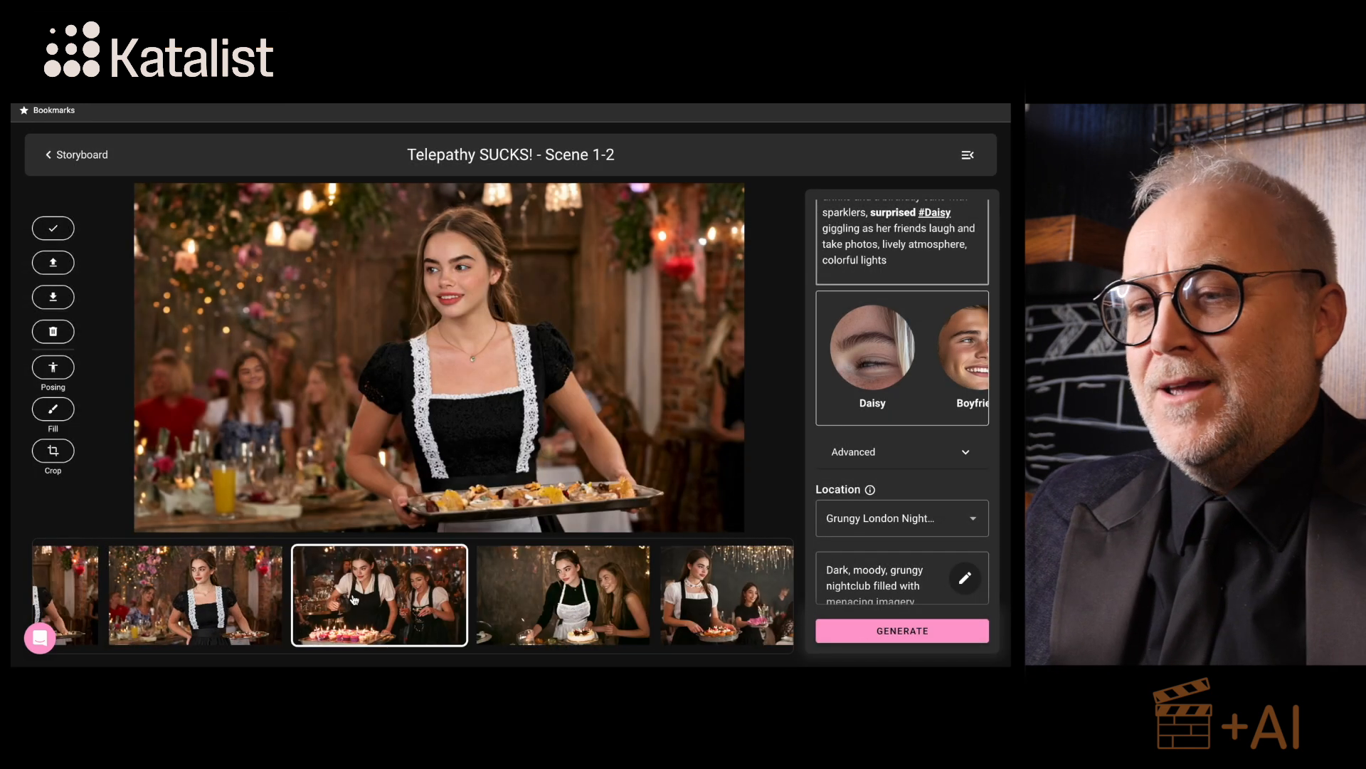
# Step: View each of the four new Shot 5 variants set in the grungy nightclub at full size
pyautogui.click(354, 600)
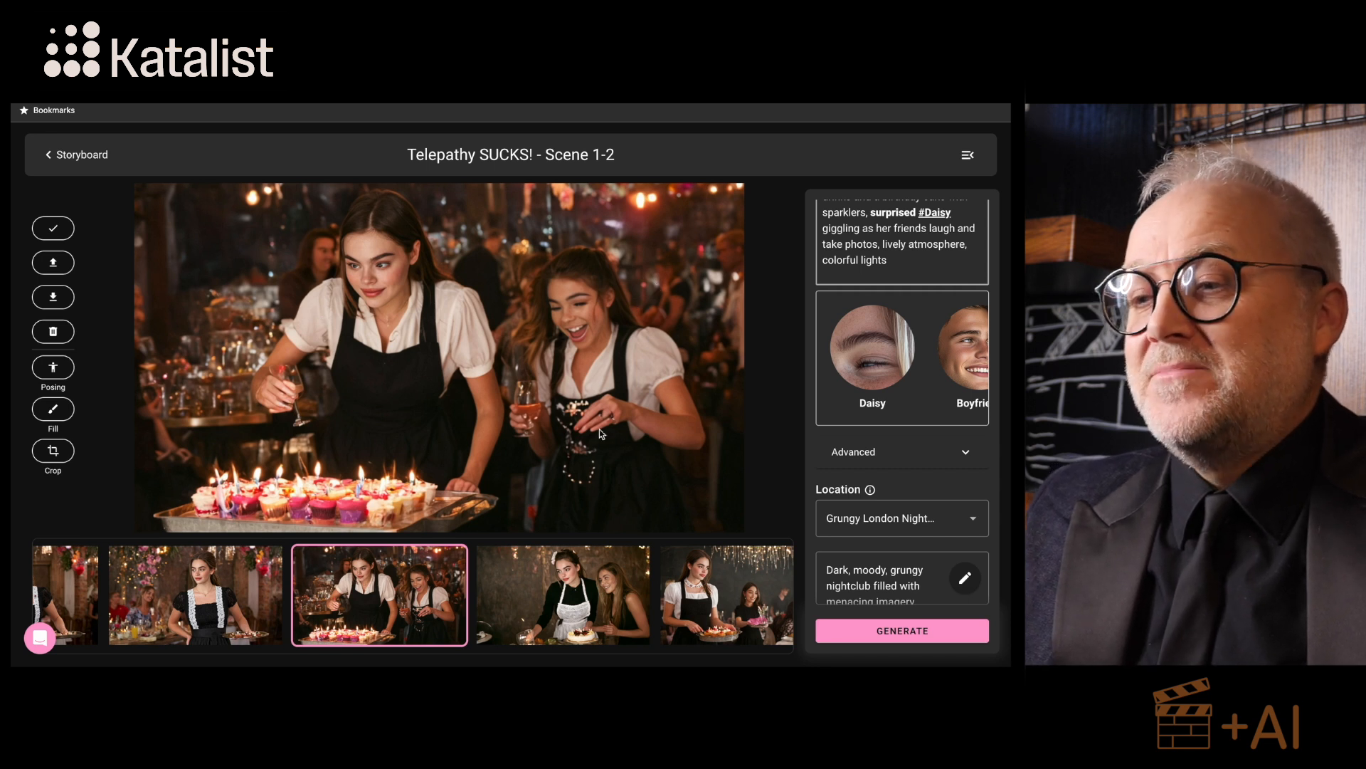
pyautogui.click(559, 586)
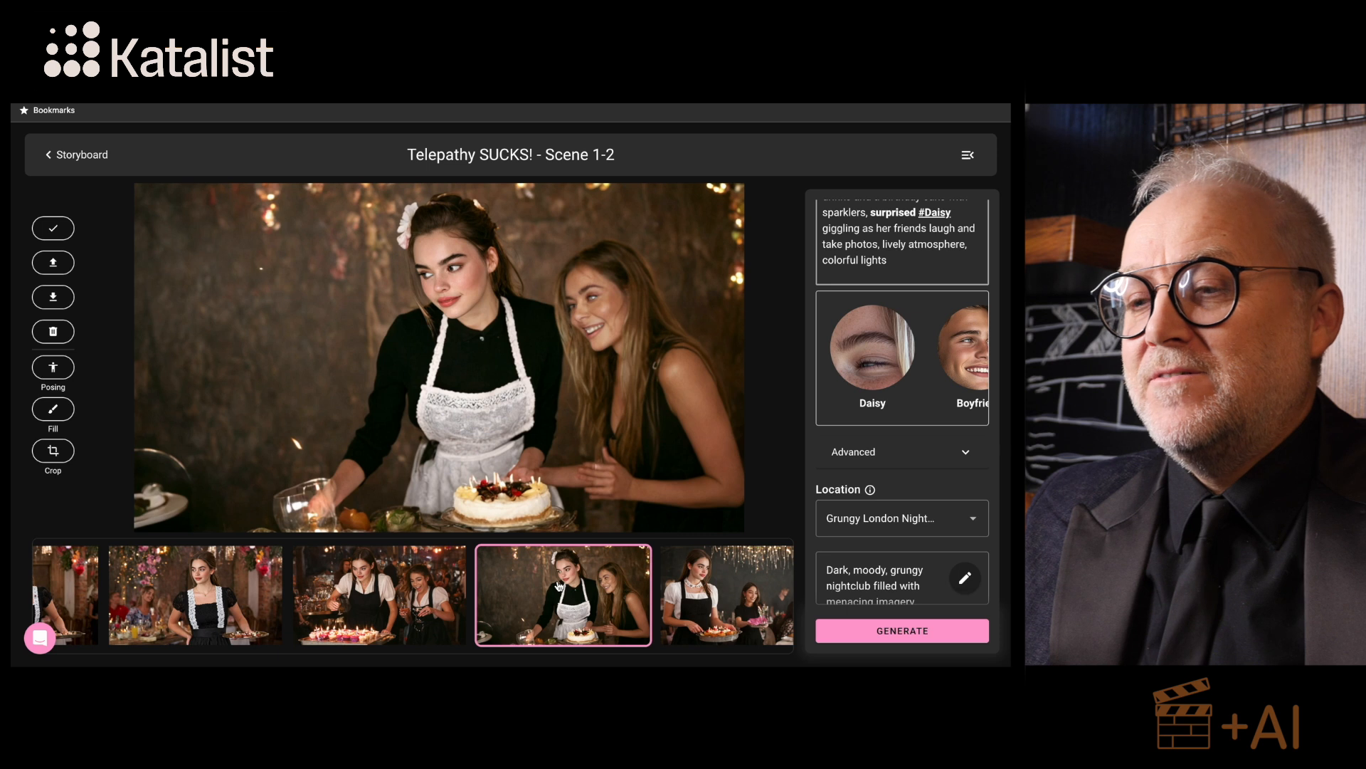
pyautogui.click(741, 596)
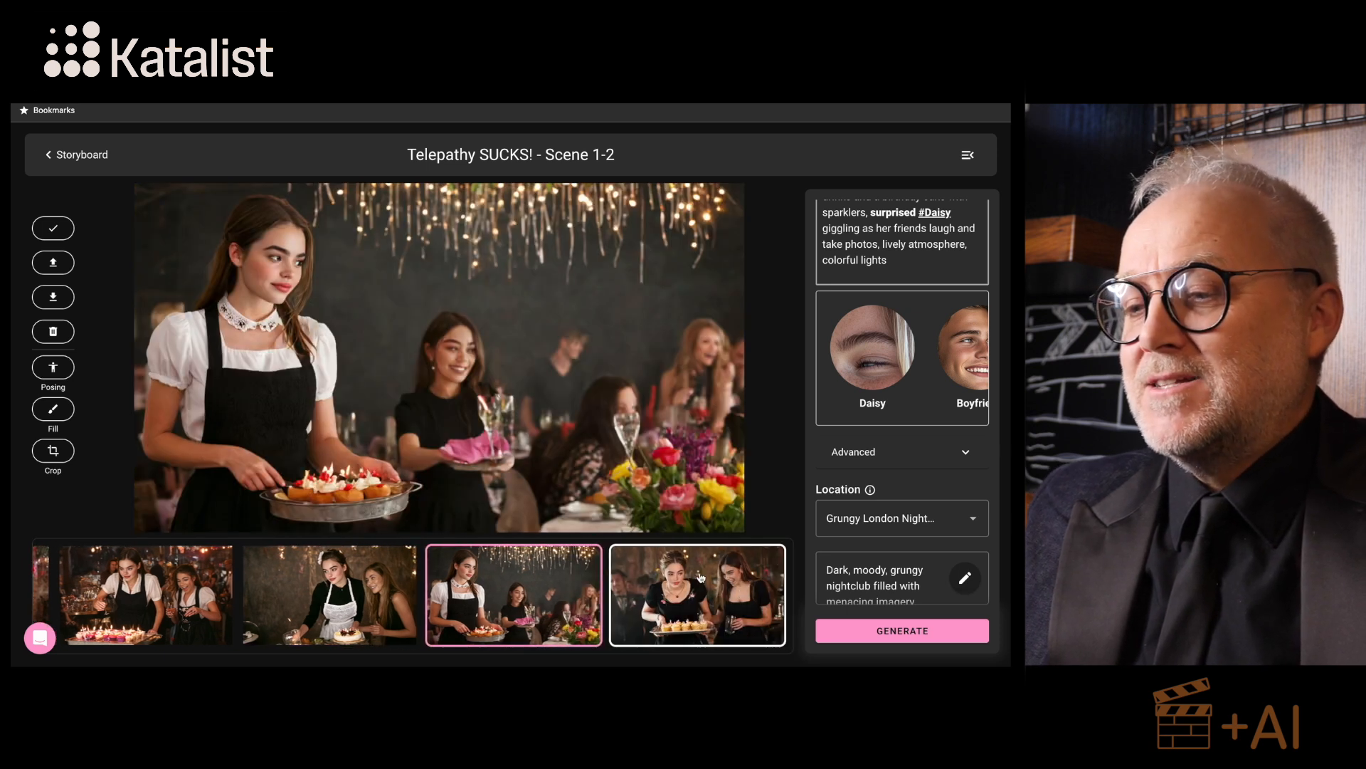
pyautogui.click(686, 585)
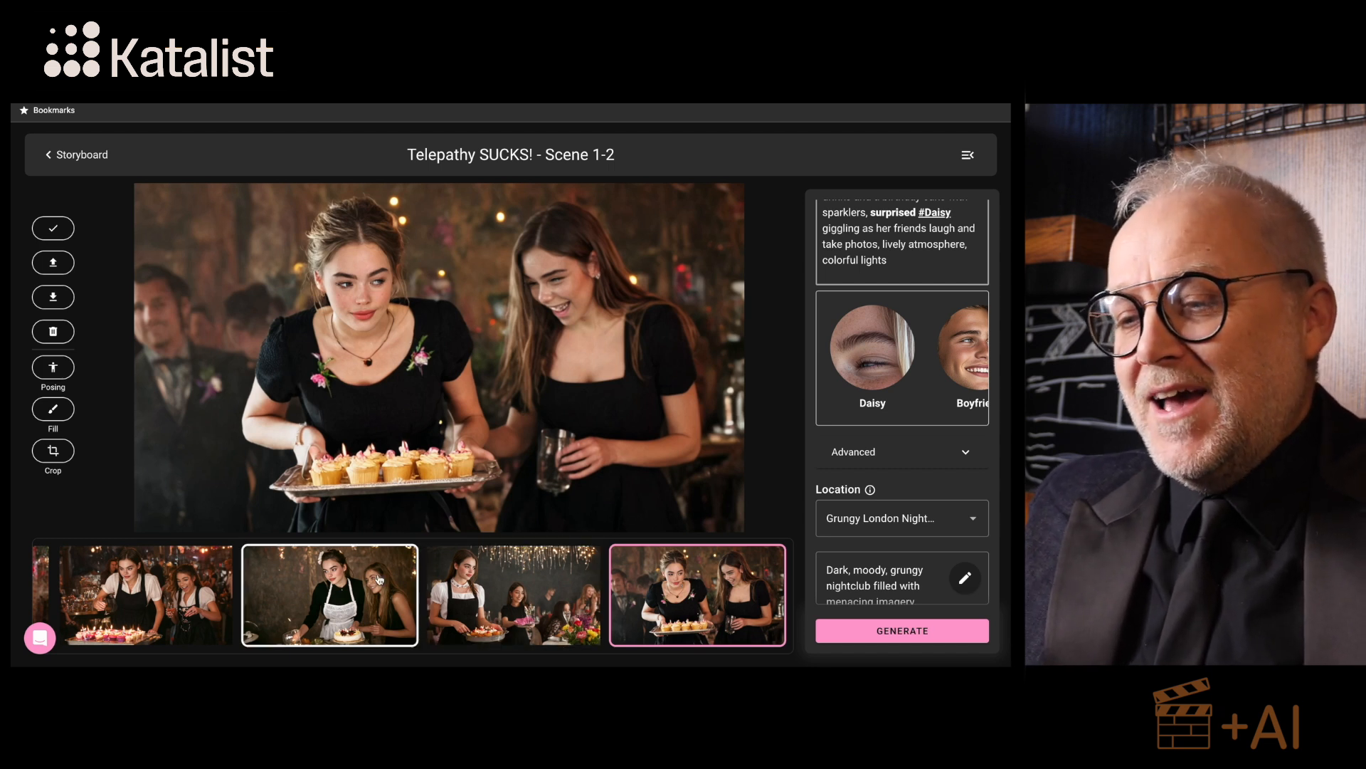
# Step: In the variant with the white-aproned waitress and the birthday cake, use the Character Posing Tool to turn her head towards Daisy
pyautogui.click(358, 586)
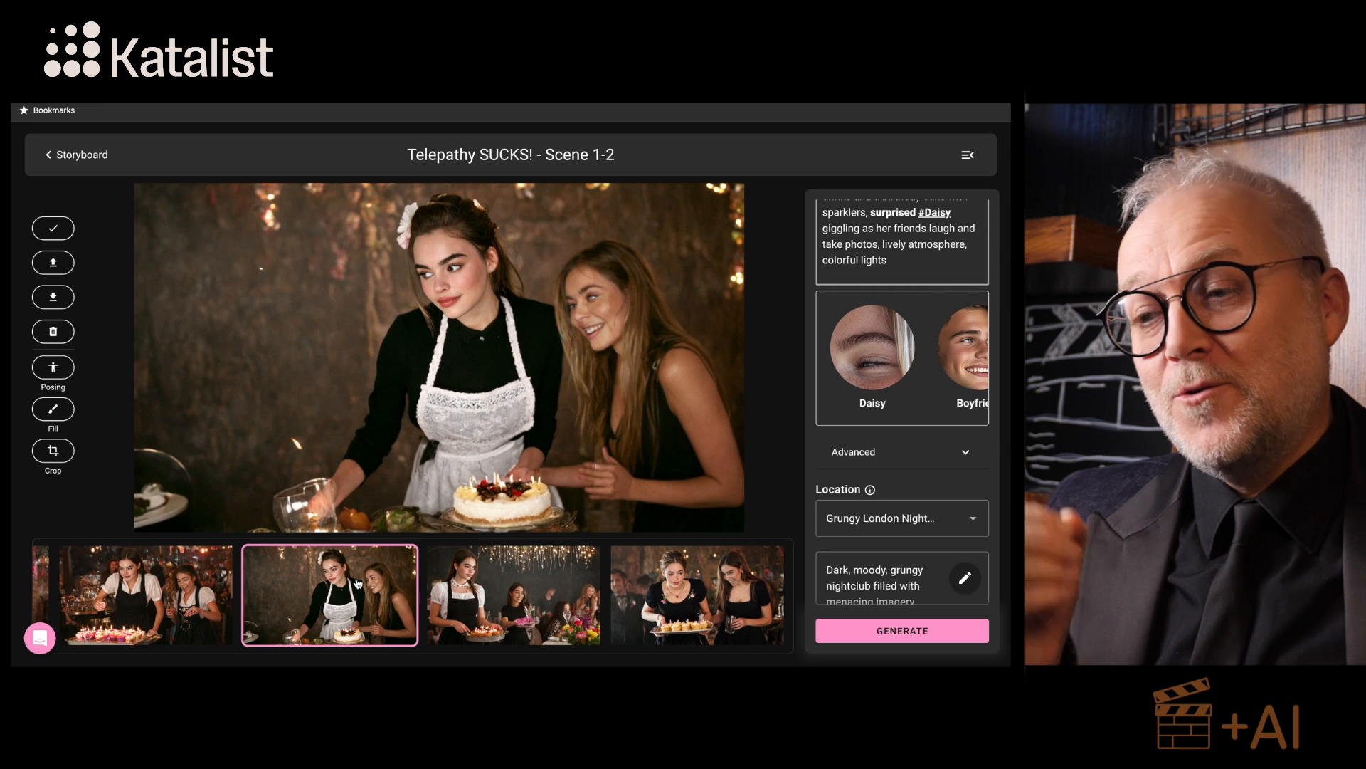
pyautogui.scroll(2, 881, 507)
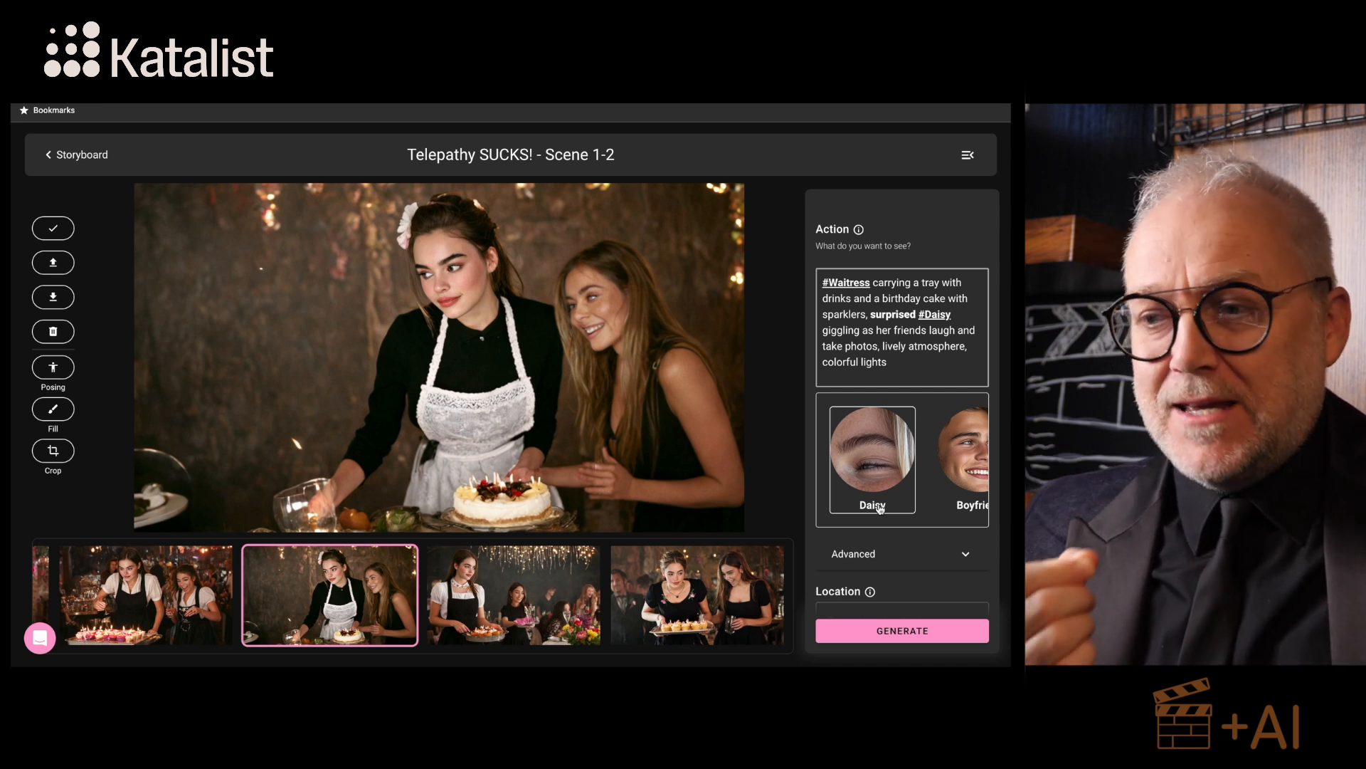
pyautogui.click(63, 368)
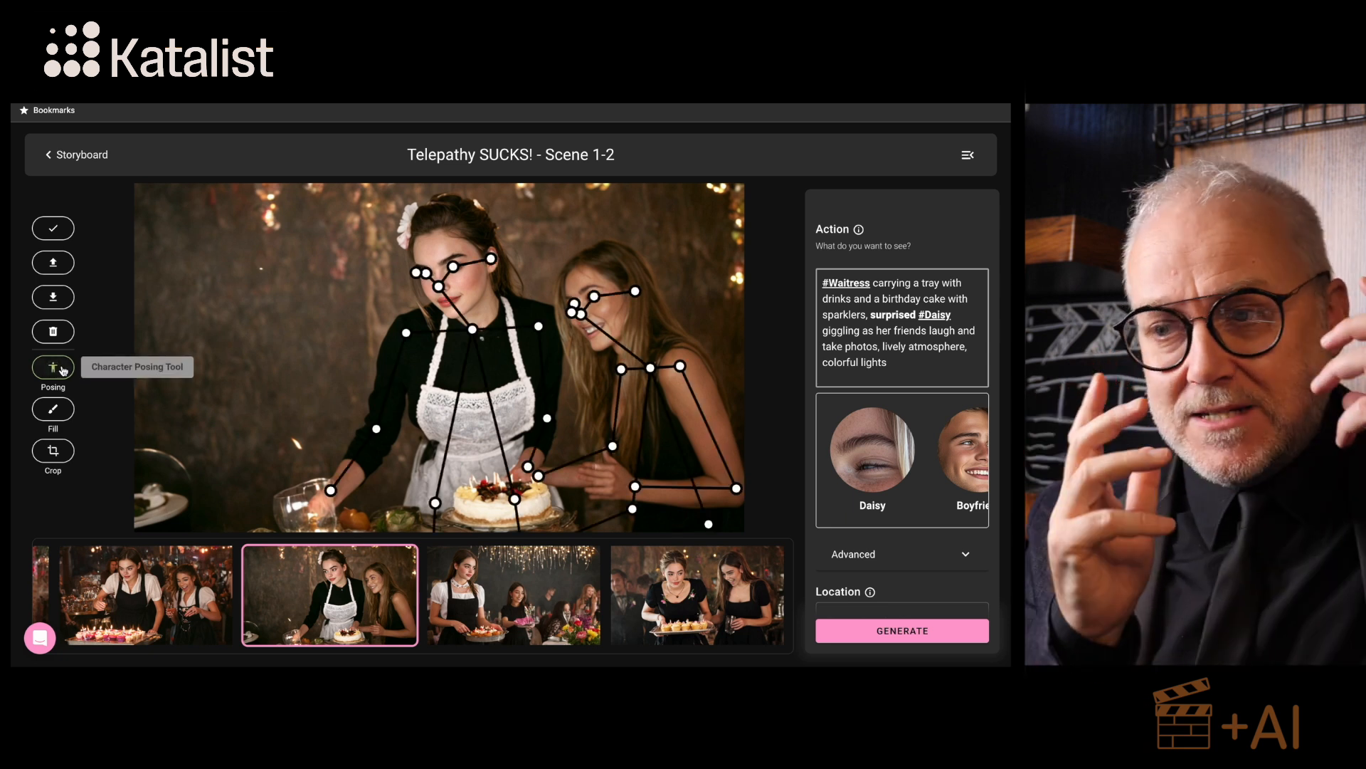
pyautogui.click(473, 330)
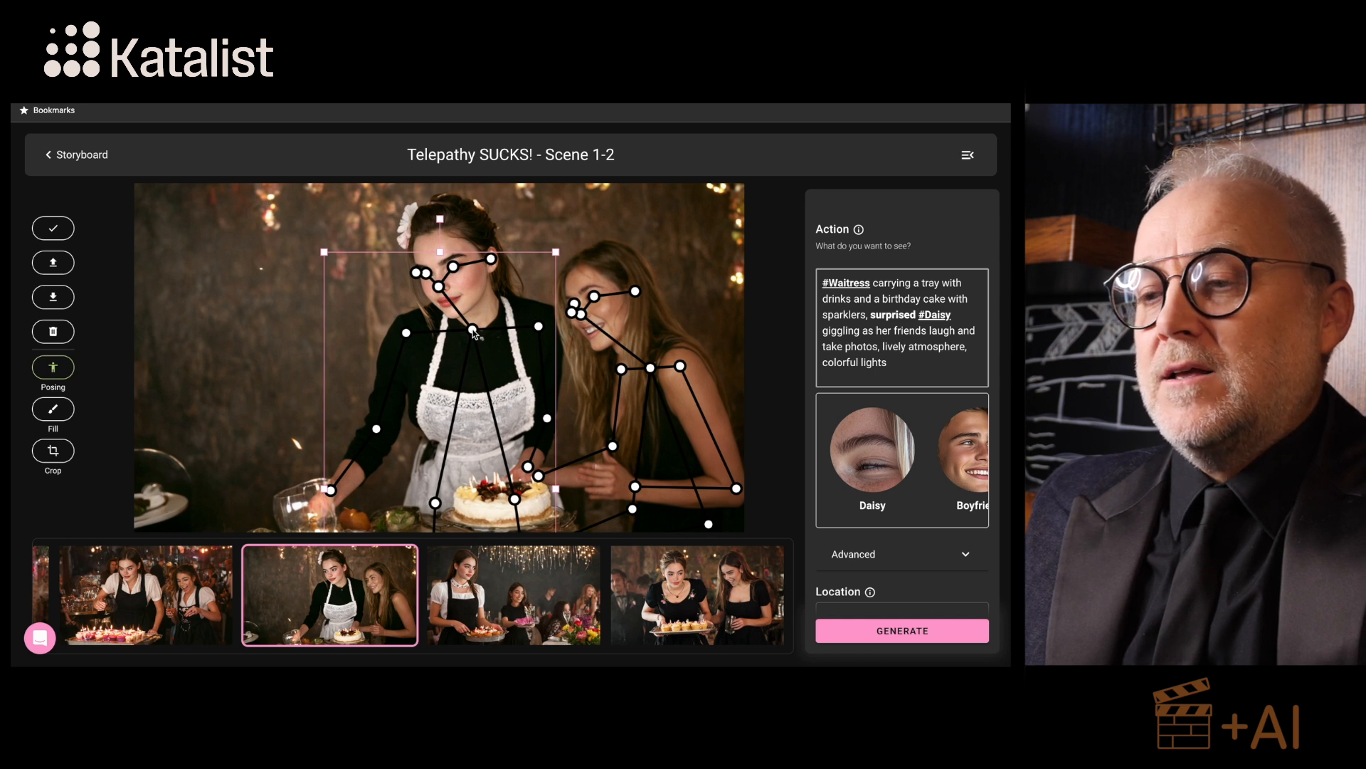
pyautogui.click(472, 329)
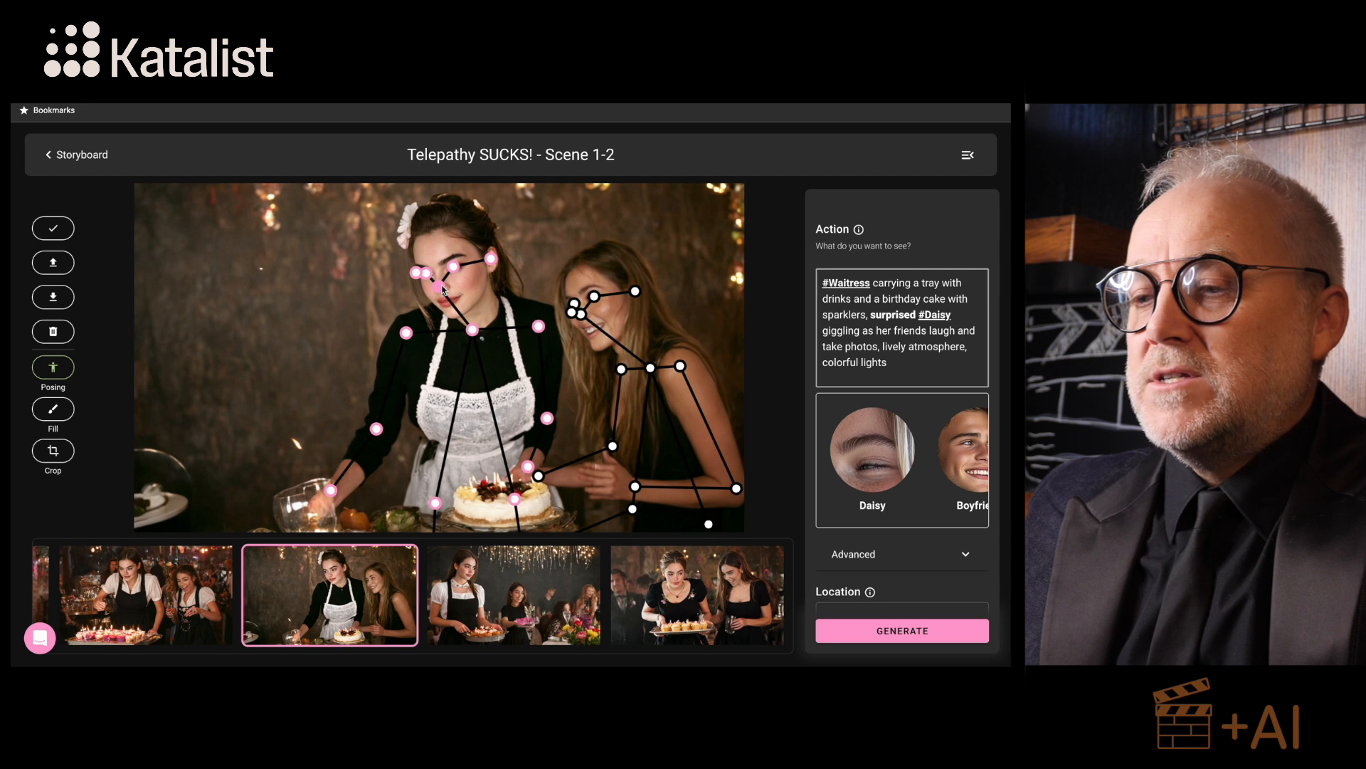
pyautogui.moveTo(441, 289); pyautogui.dragTo(449, 245)
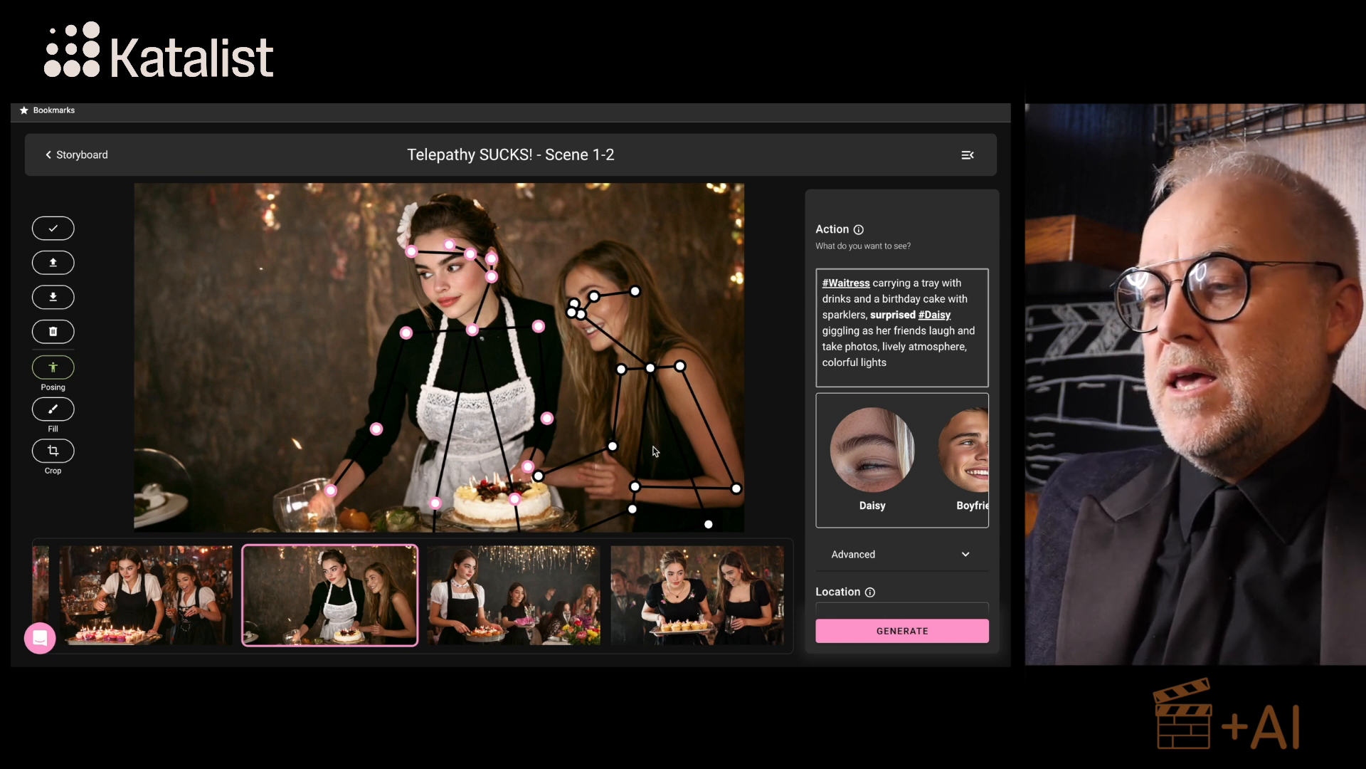
# Step: Generate variants of Shot 5 from the waitress's adjusted pose and look through the results at full size
pyautogui.click(898, 630)
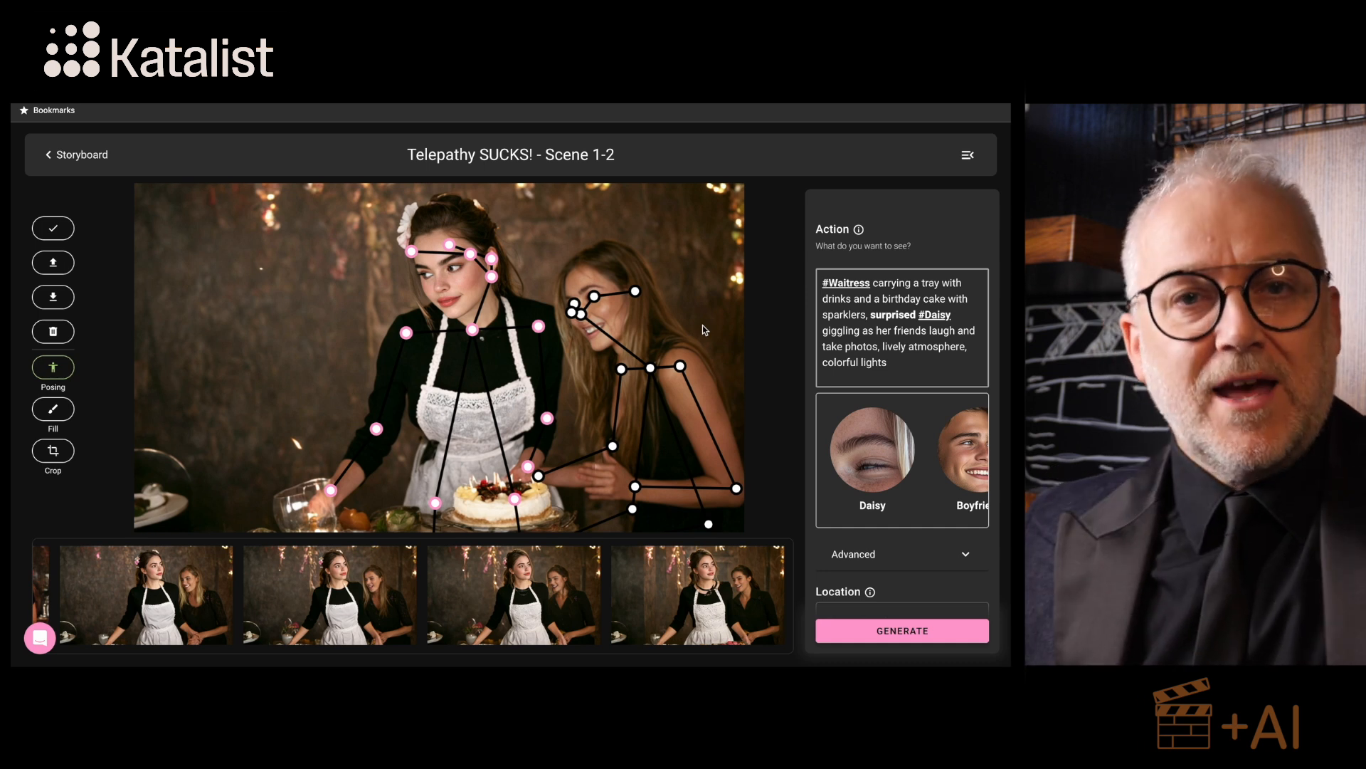
pyautogui.click(293, 599)
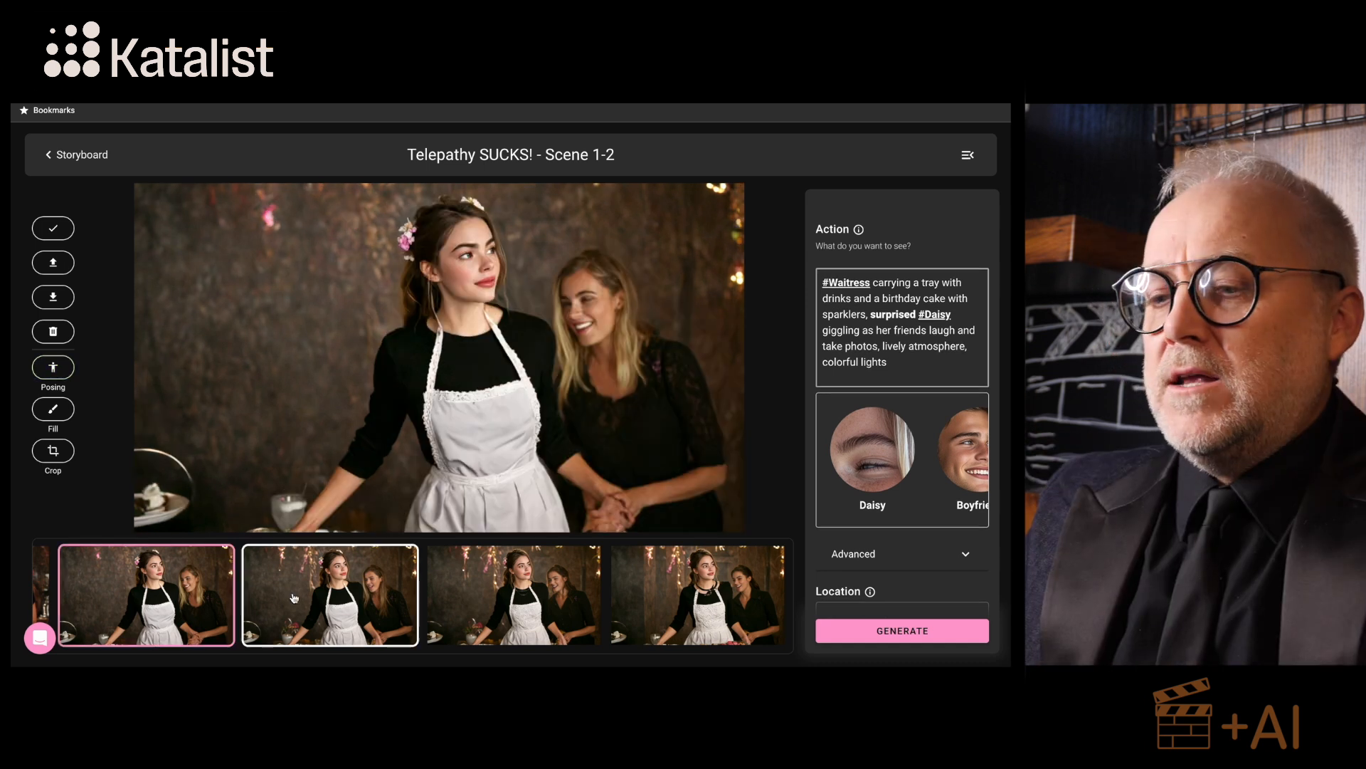
pyautogui.hscroll(-2, 323, 599)
pyautogui.hscroll(-2, 323, 599)
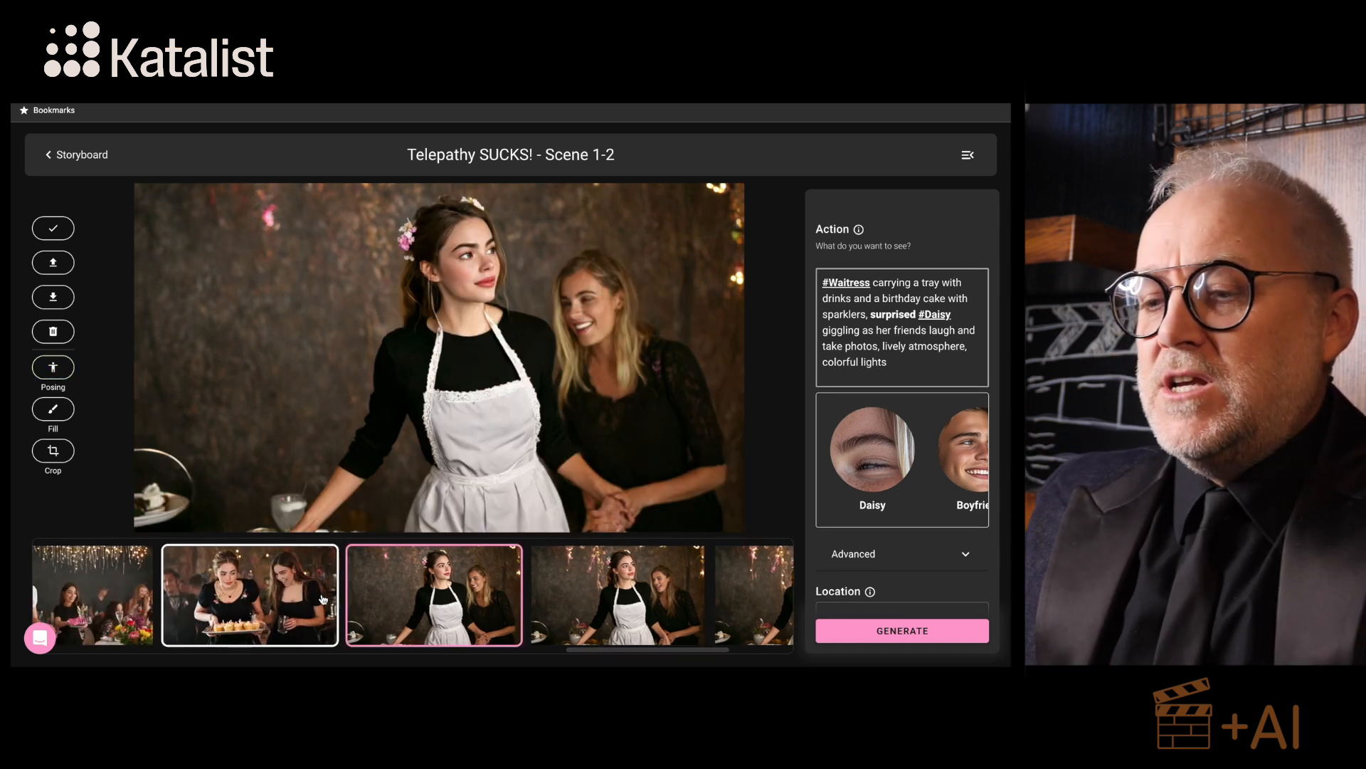
pyautogui.click(601, 607)
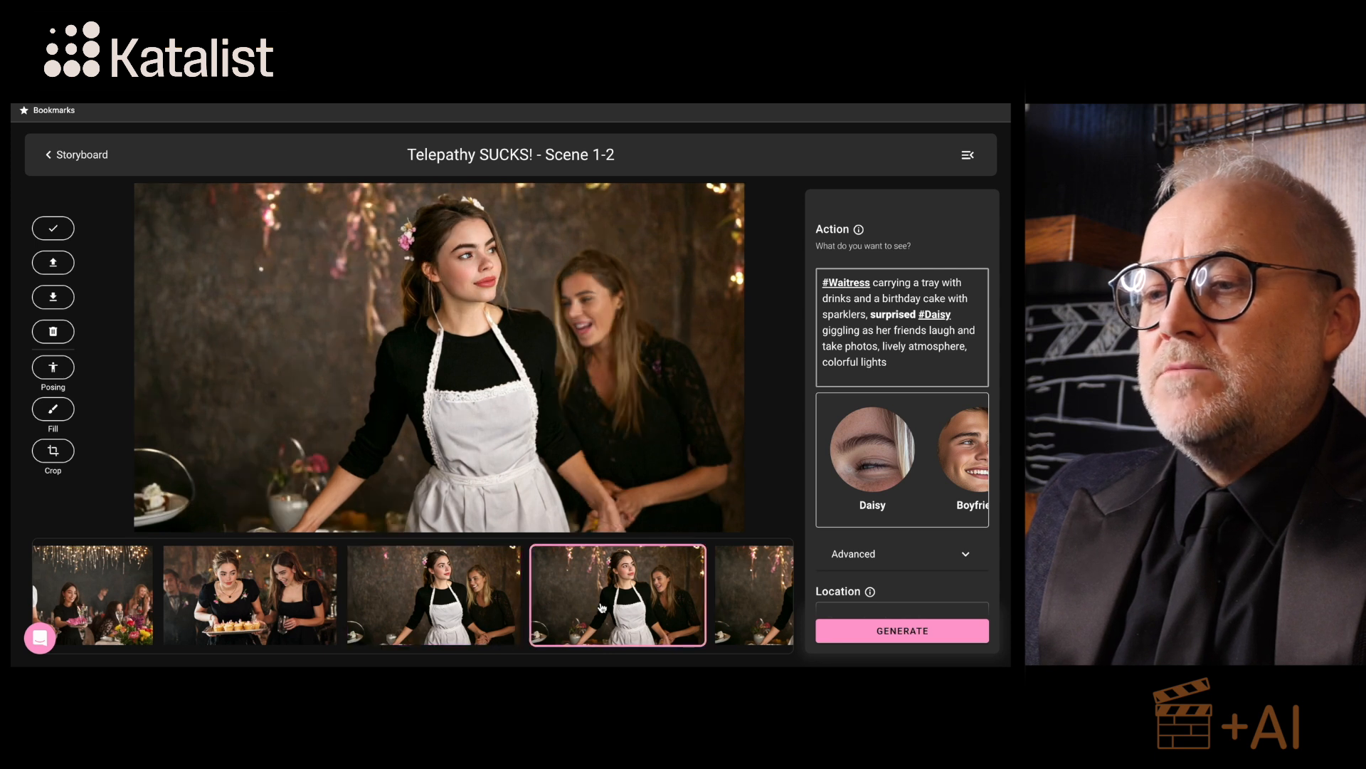
pyautogui.hscroll(1, 602, 607)
pyautogui.click(767, 583)
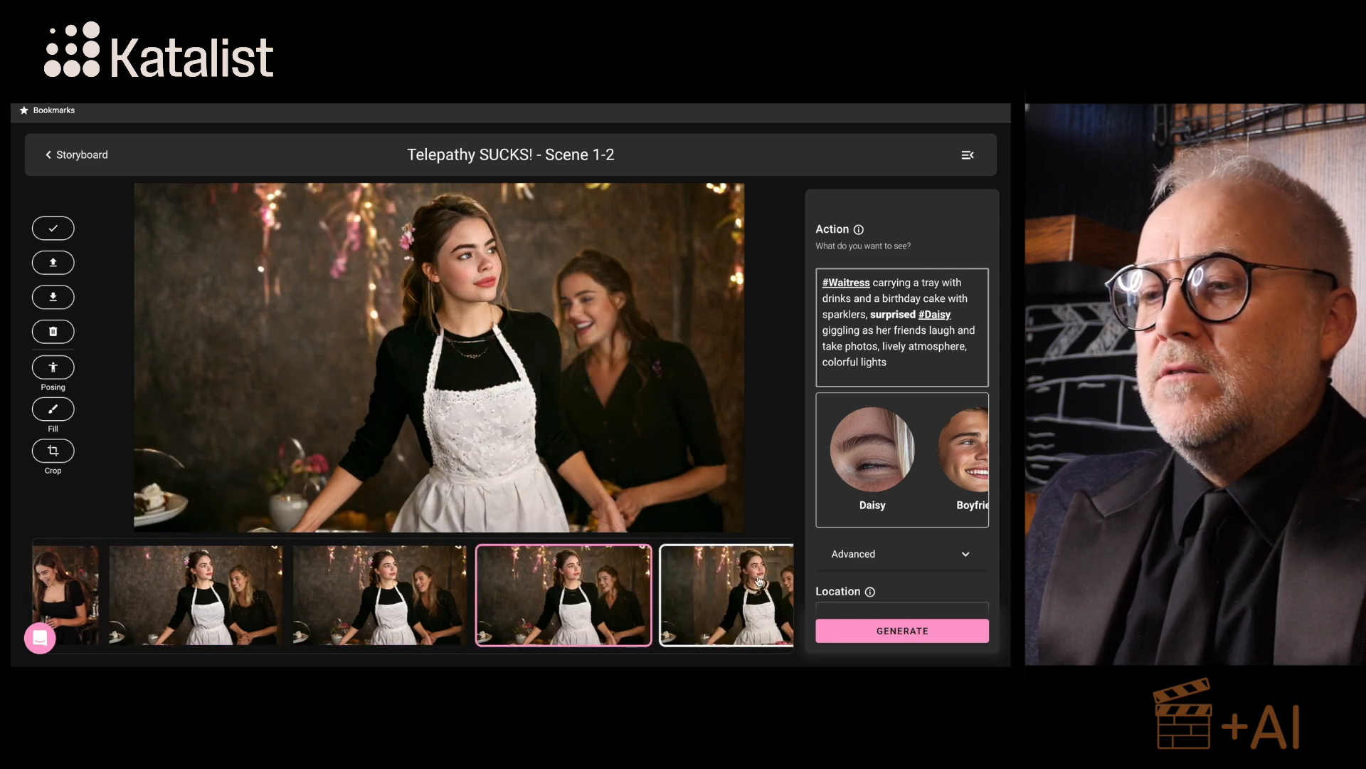
pyautogui.hscroll(1, 694, 585)
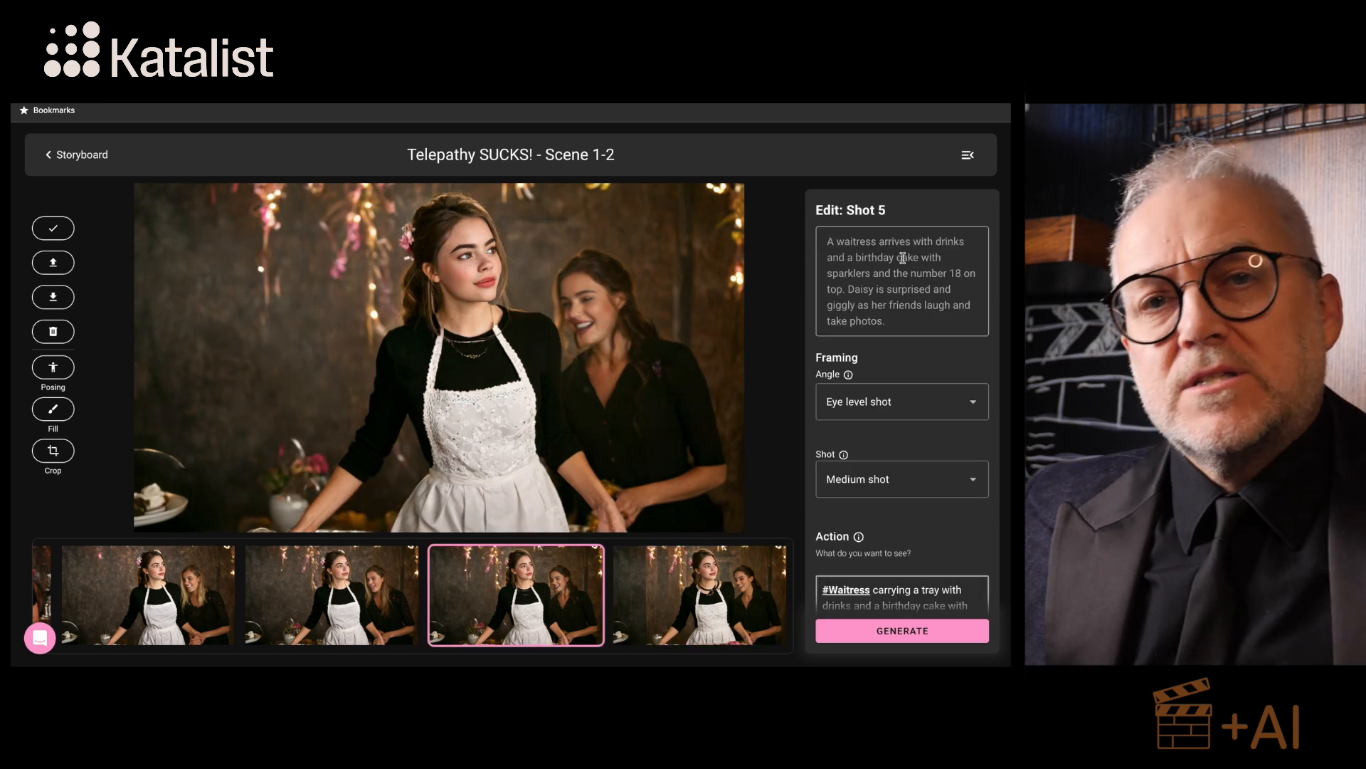
# Step: Set Shot 5's framing to the "Shot from above" angle and the "Wide shot" size
pyautogui.click(978, 405)
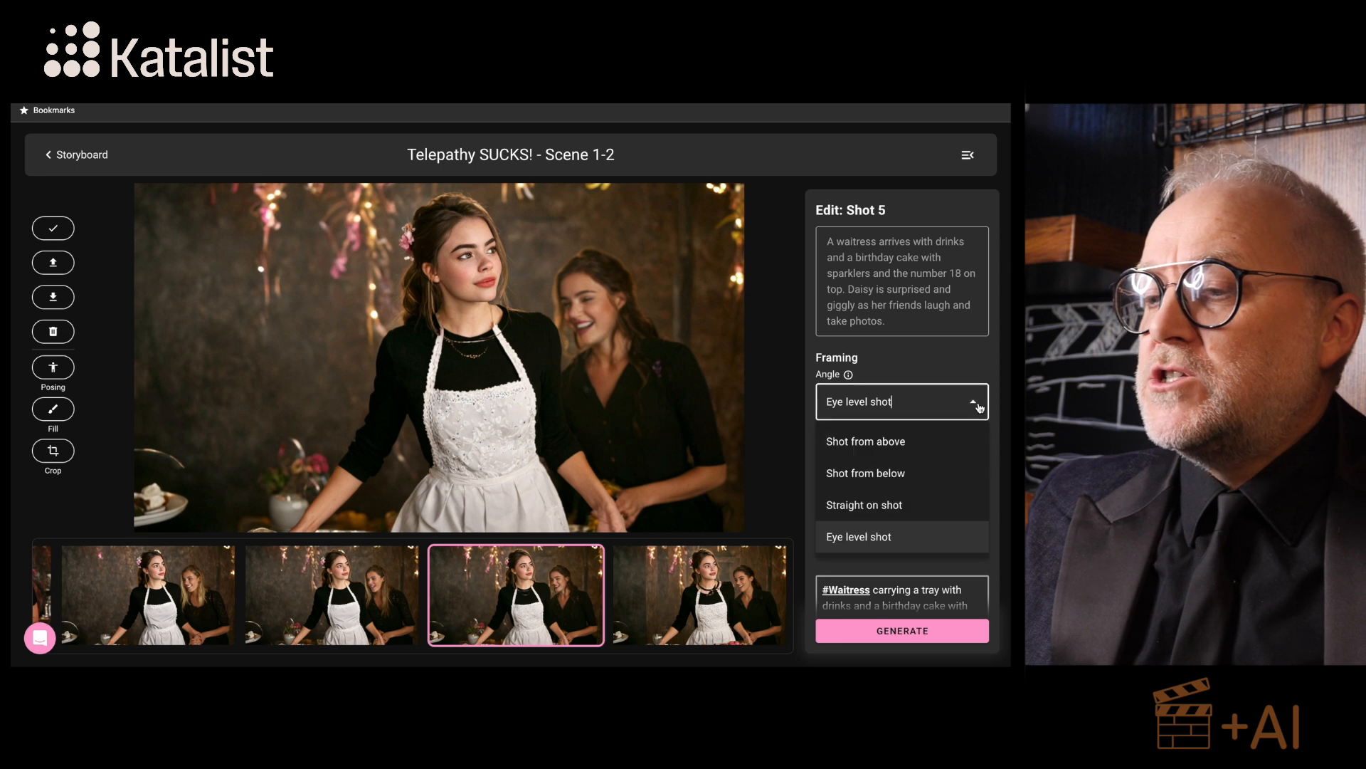
pyautogui.click(916, 450)
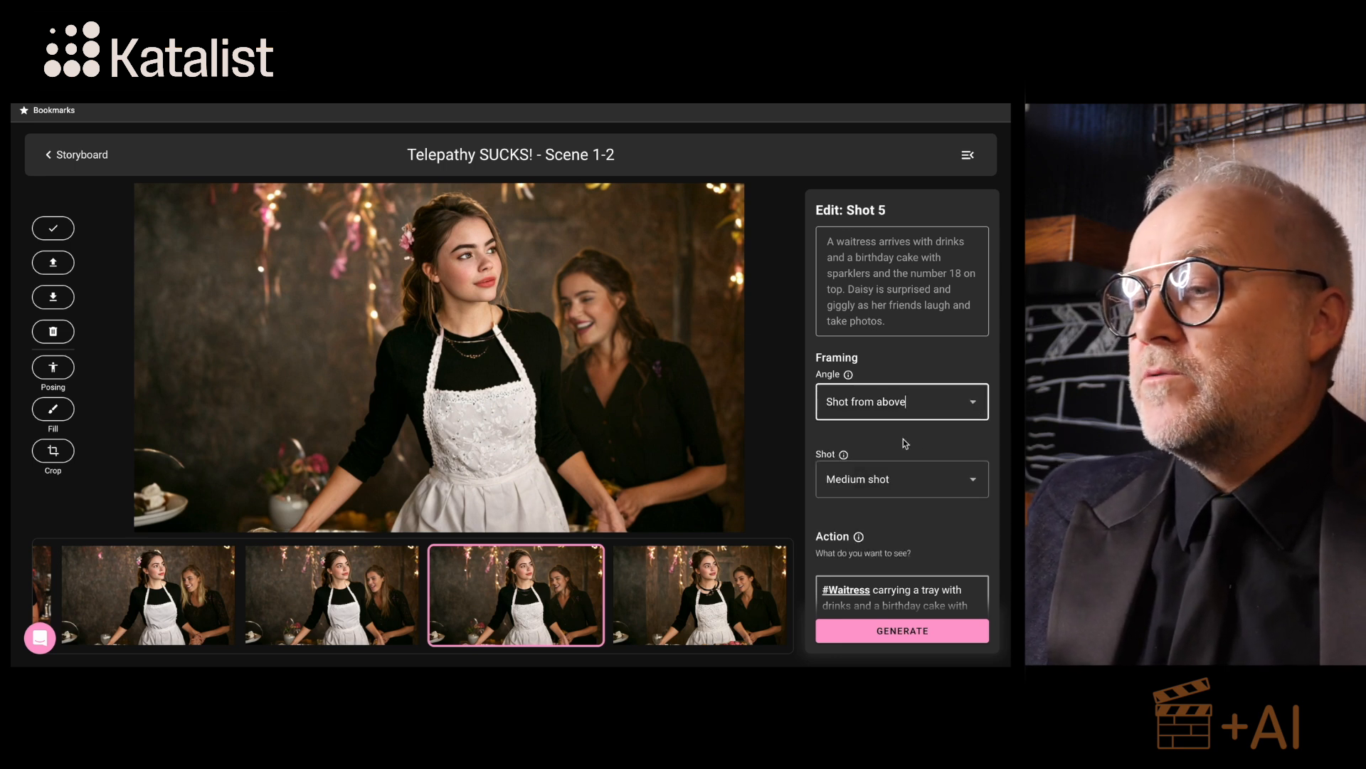
pyautogui.click(976, 481)
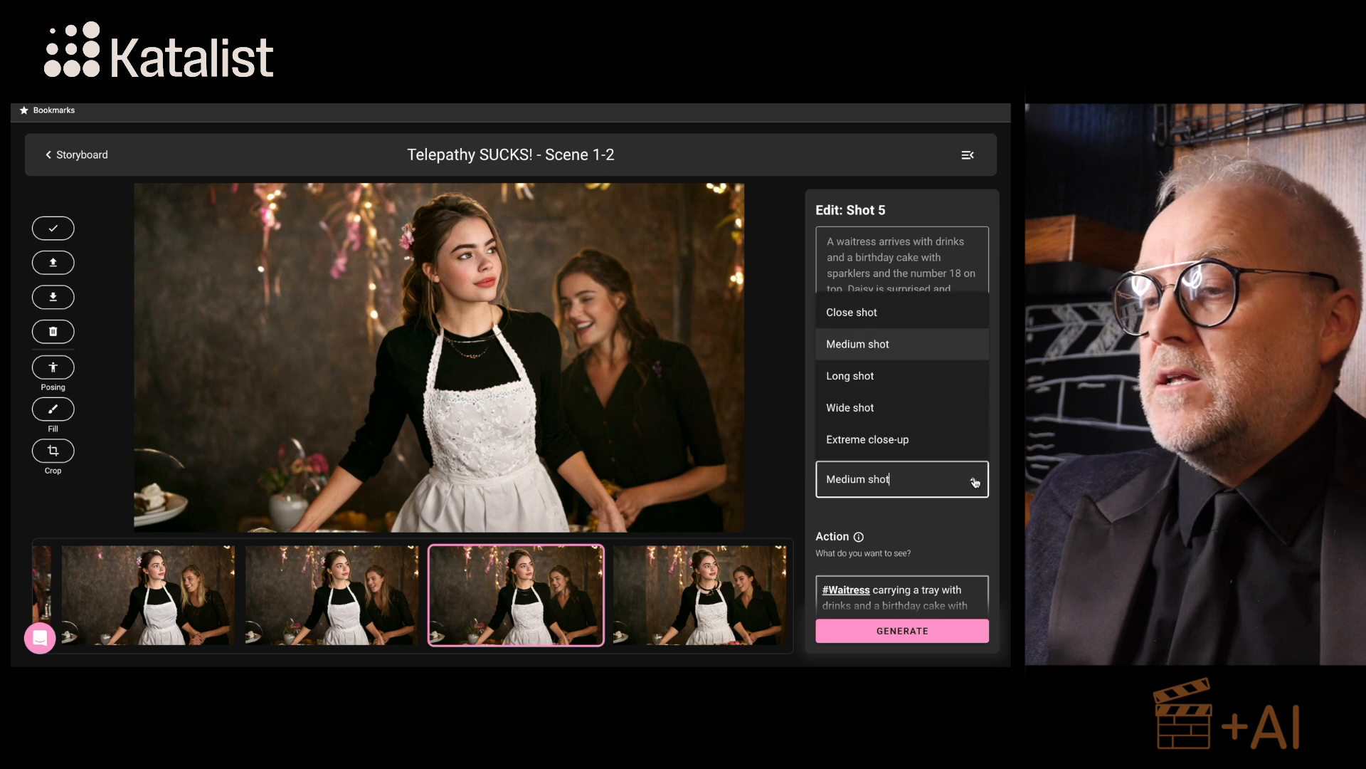
pyautogui.click(882, 410)
pyautogui.click(898, 596)
# Step: Choose "Grungy London Nightclub" from the saved locations for Shot 5 and read through its description
pyautogui.scroll(-3, 889, 463)
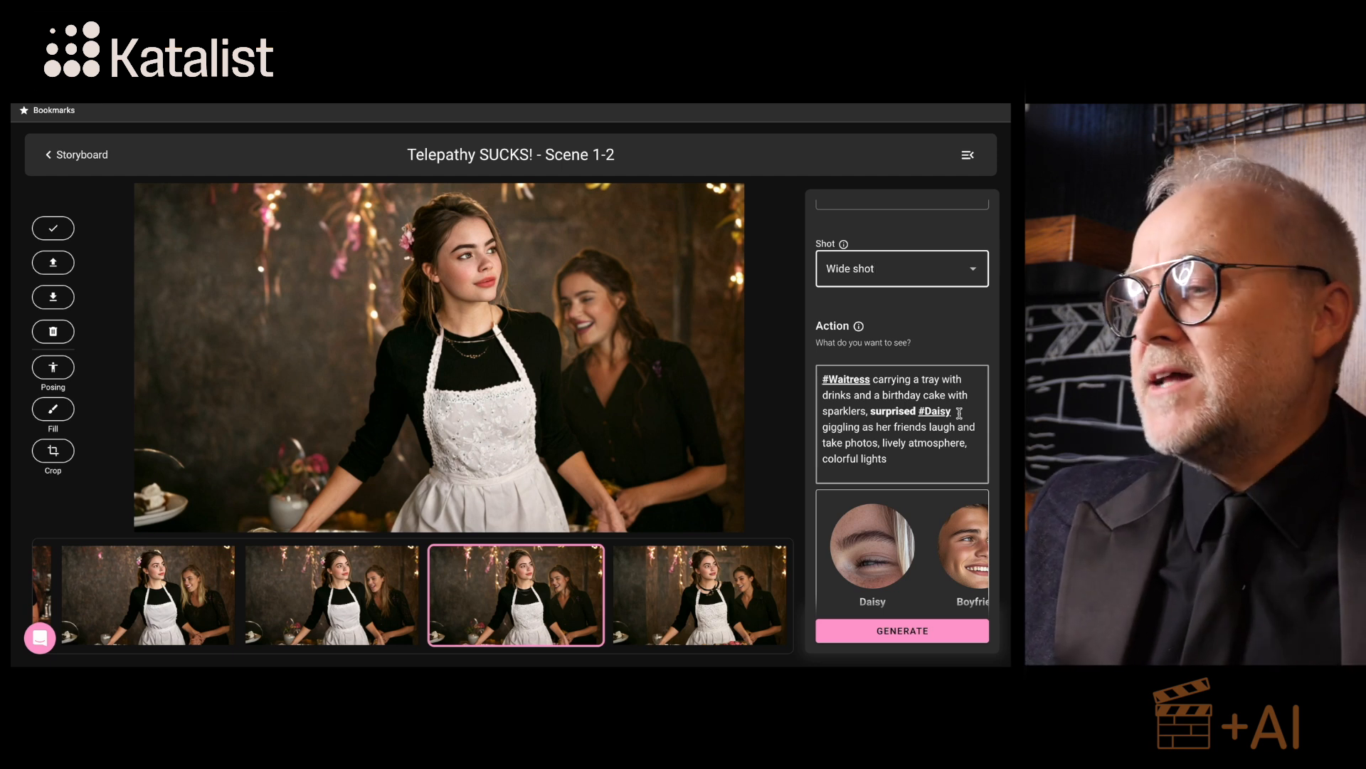
pyautogui.scroll(-3, 960, 413)
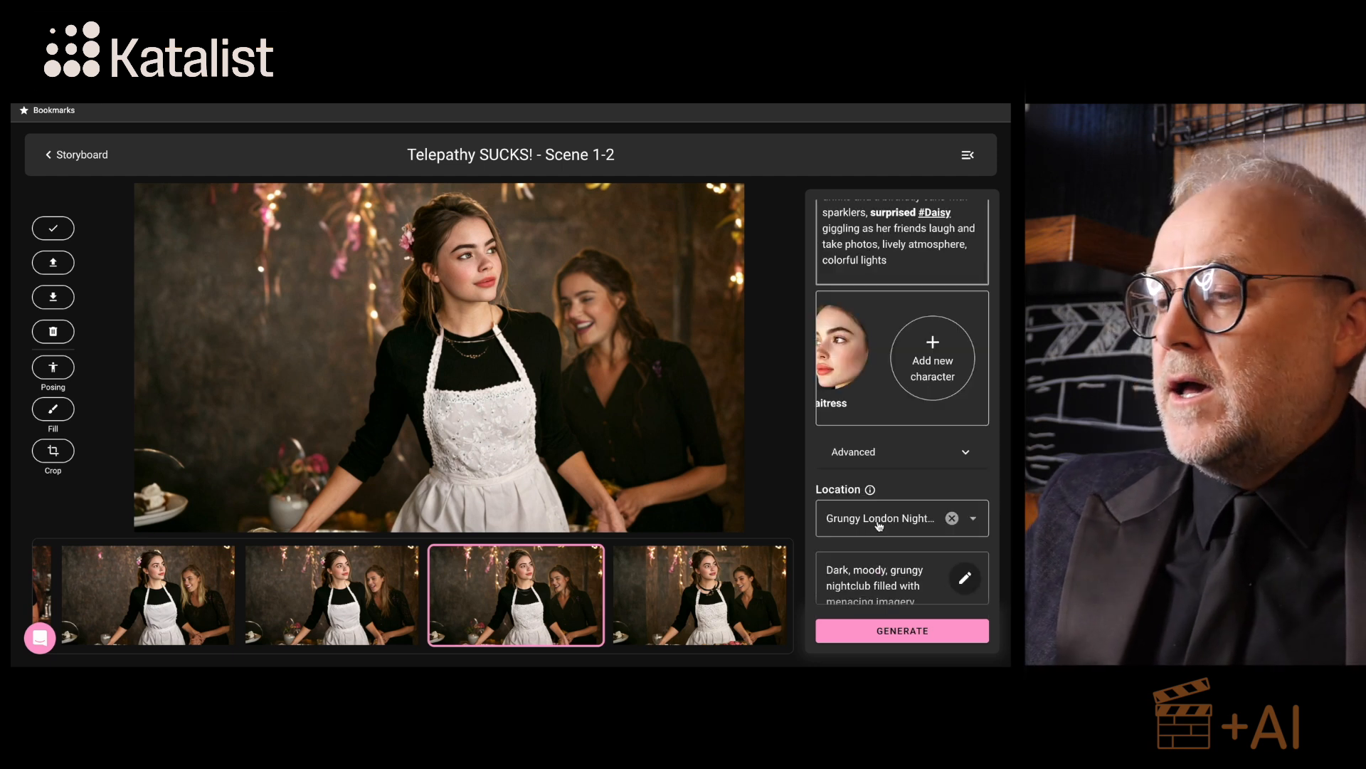
pyautogui.click(974, 519)
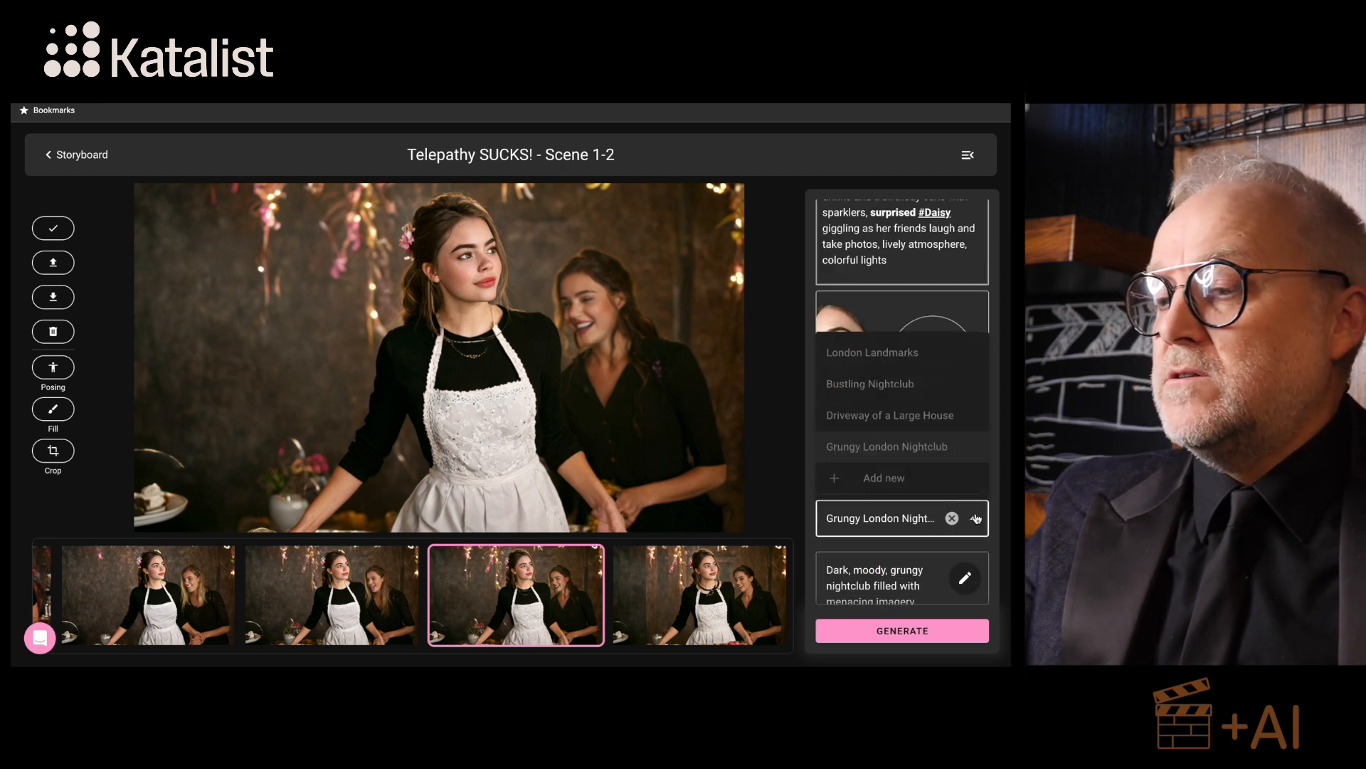
pyautogui.click(962, 449)
pyautogui.scroll(-2, 916, 577)
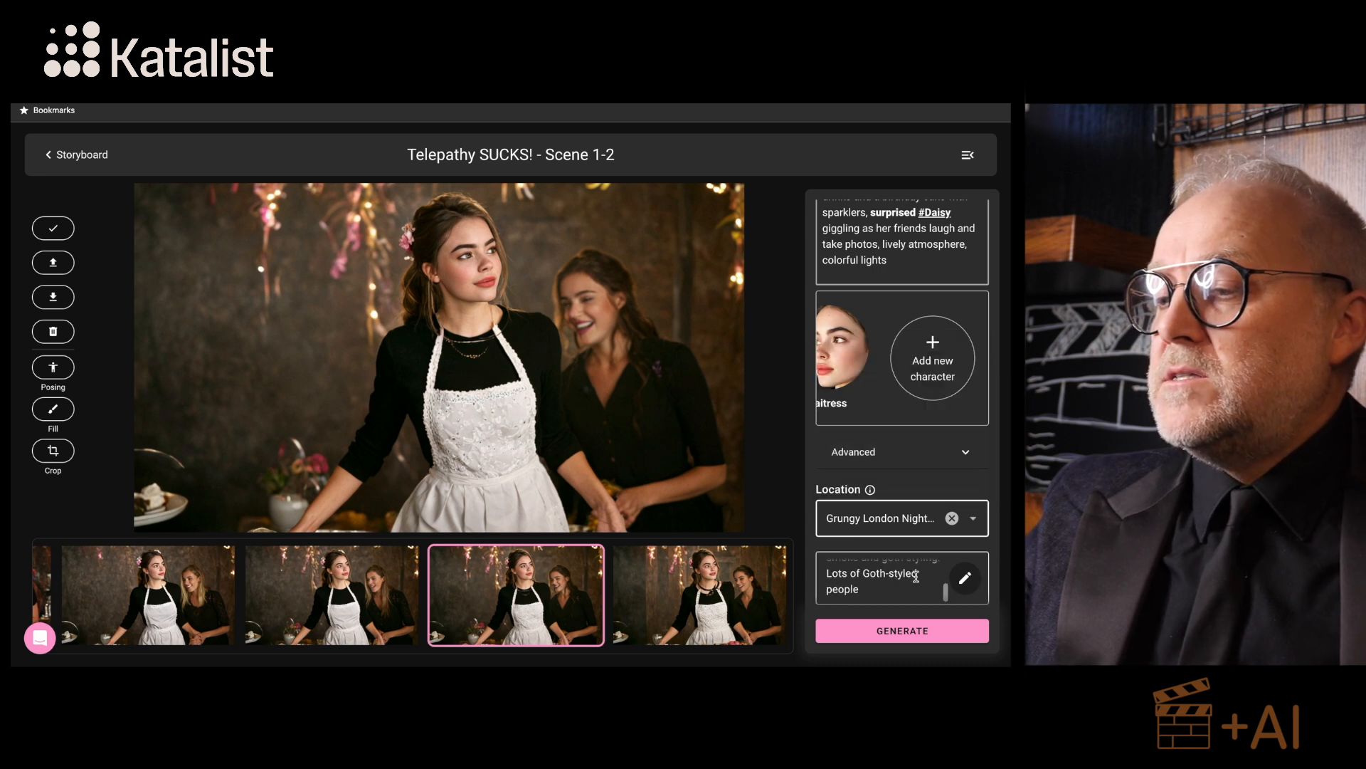
pyautogui.scroll(1, 916, 577)
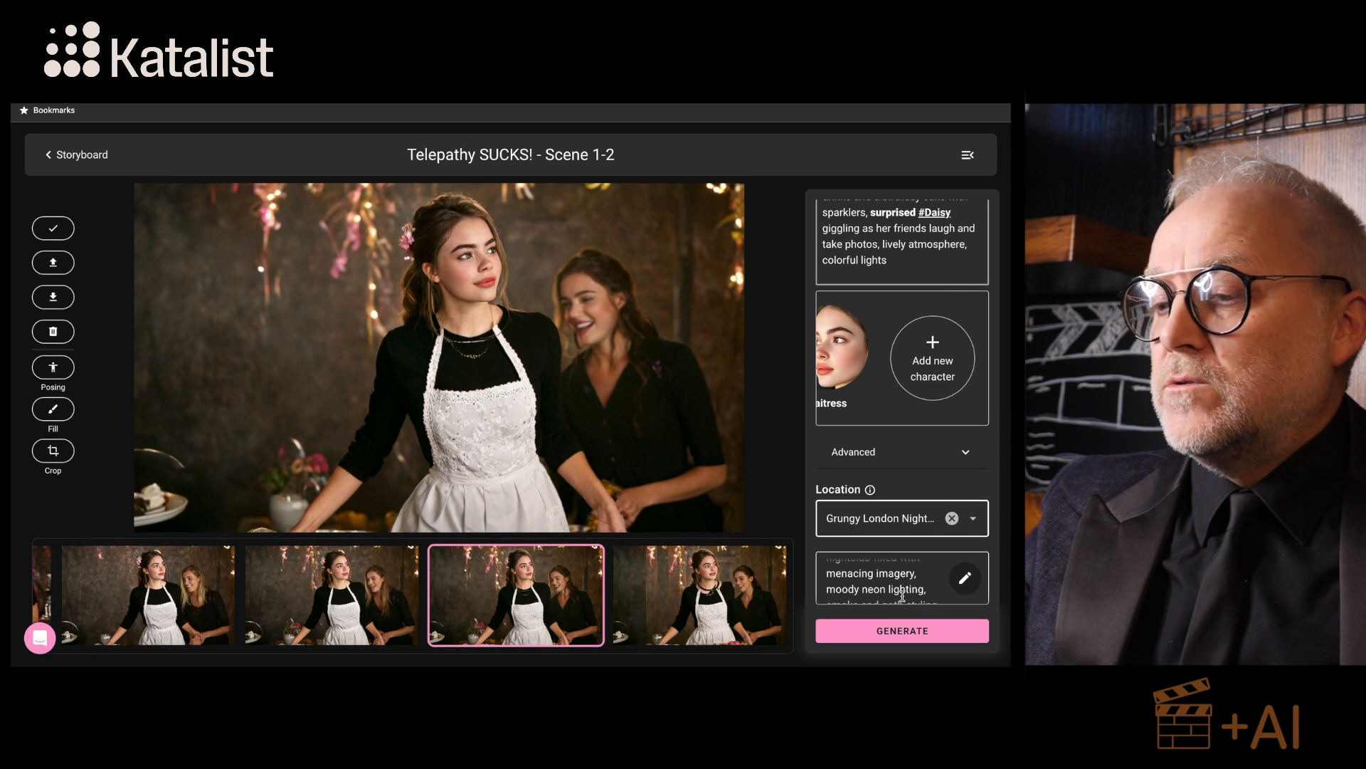
pyautogui.scroll(-2, 903, 595)
pyautogui.scroll(3, 903, 580)
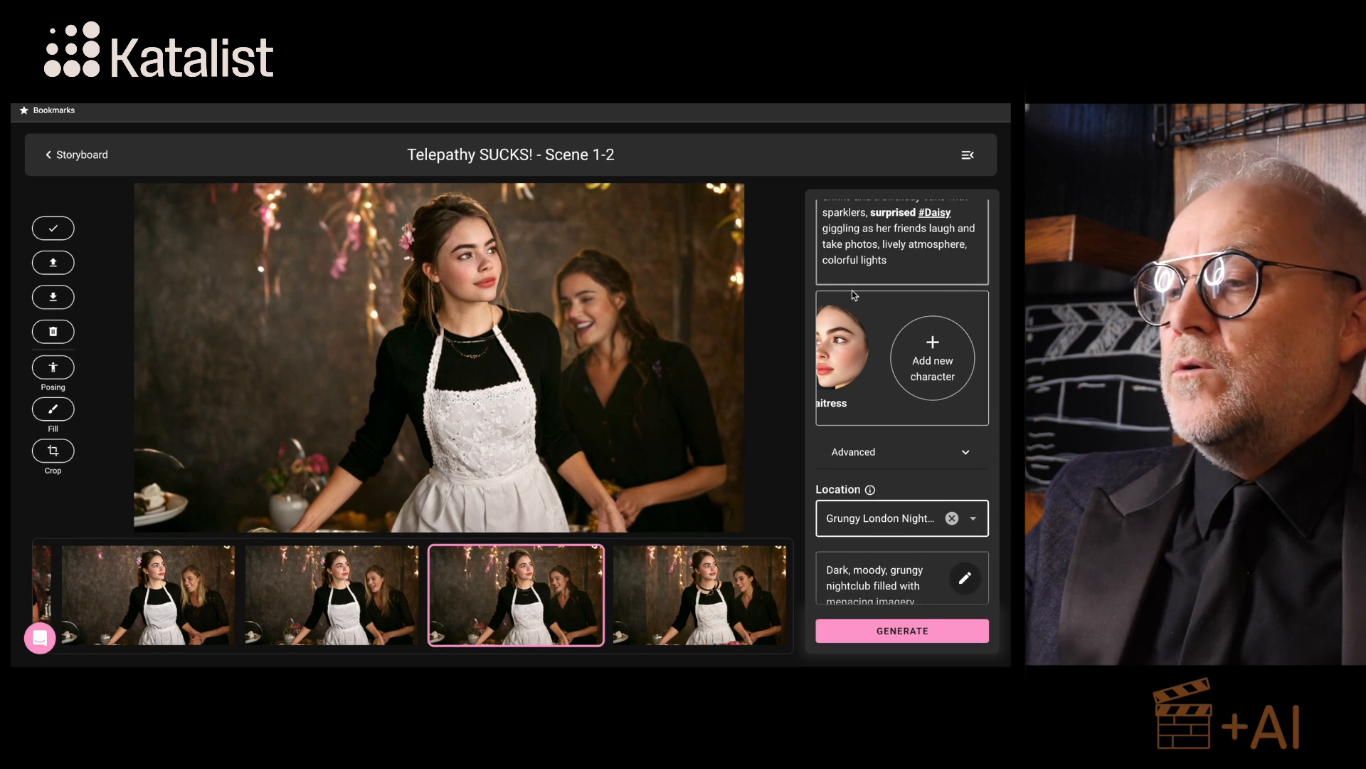
# Step: Recheck Shot 5's framing, action, characters and location settings and generate new variants from them
pyautogui.scroll(2, 854, 294)
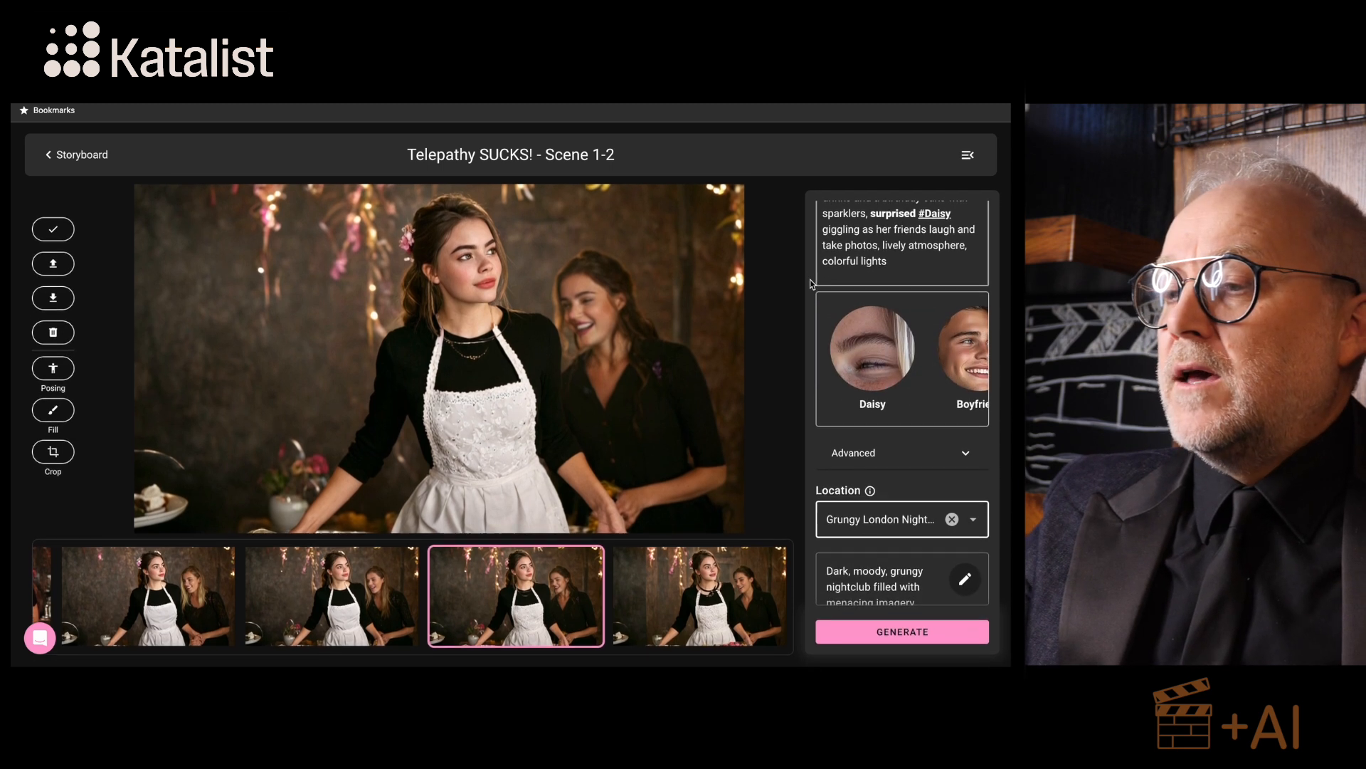
pyautogui.scroll(10, 811, 283)
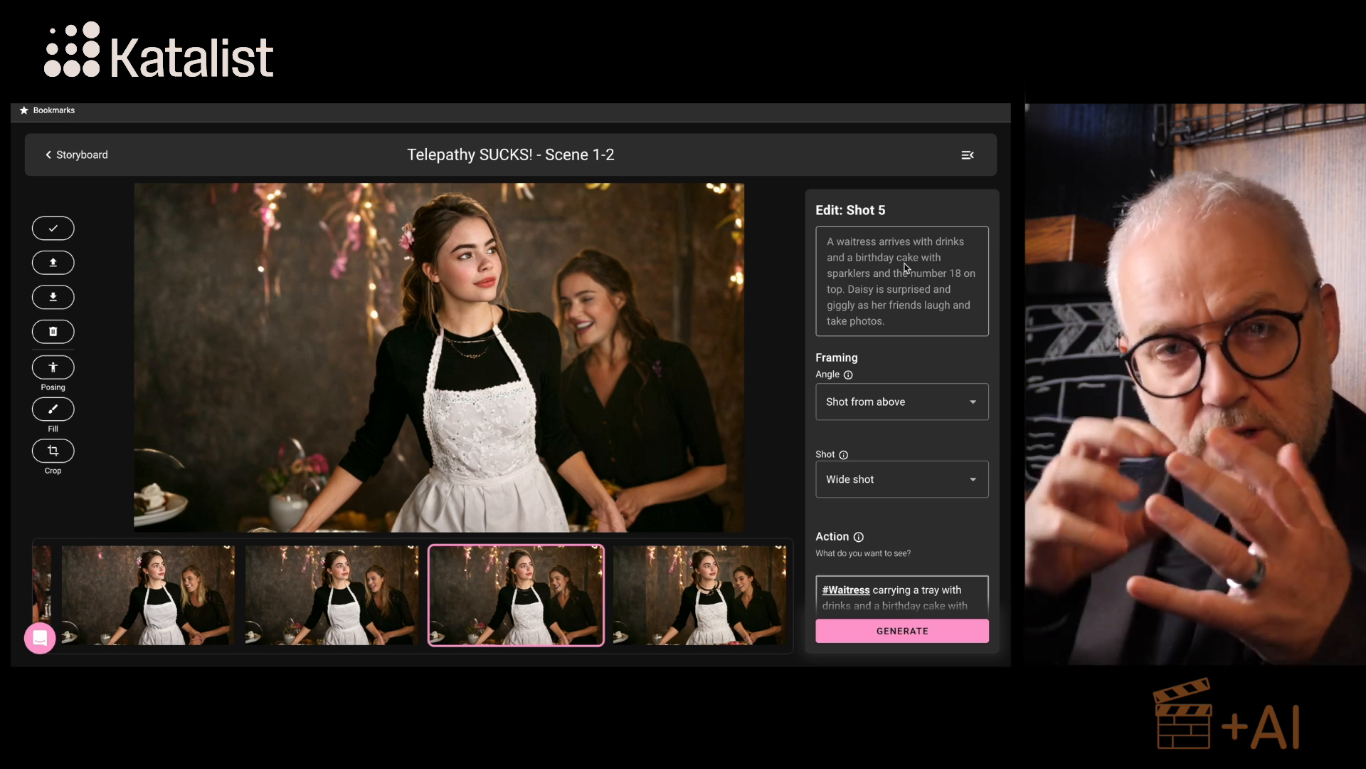
pyautogui.scroll(-1, 943, 368)
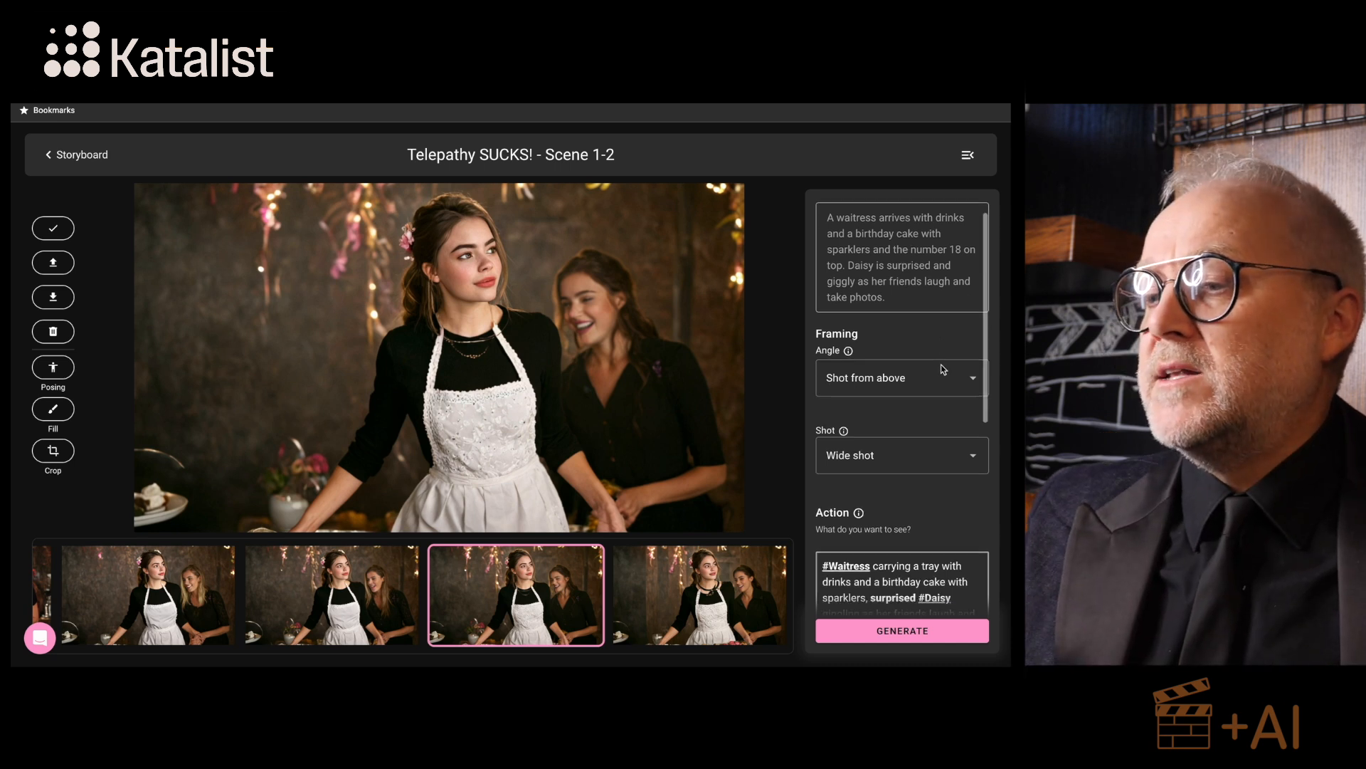
pyautogui.scroll(-5, 940, 365)
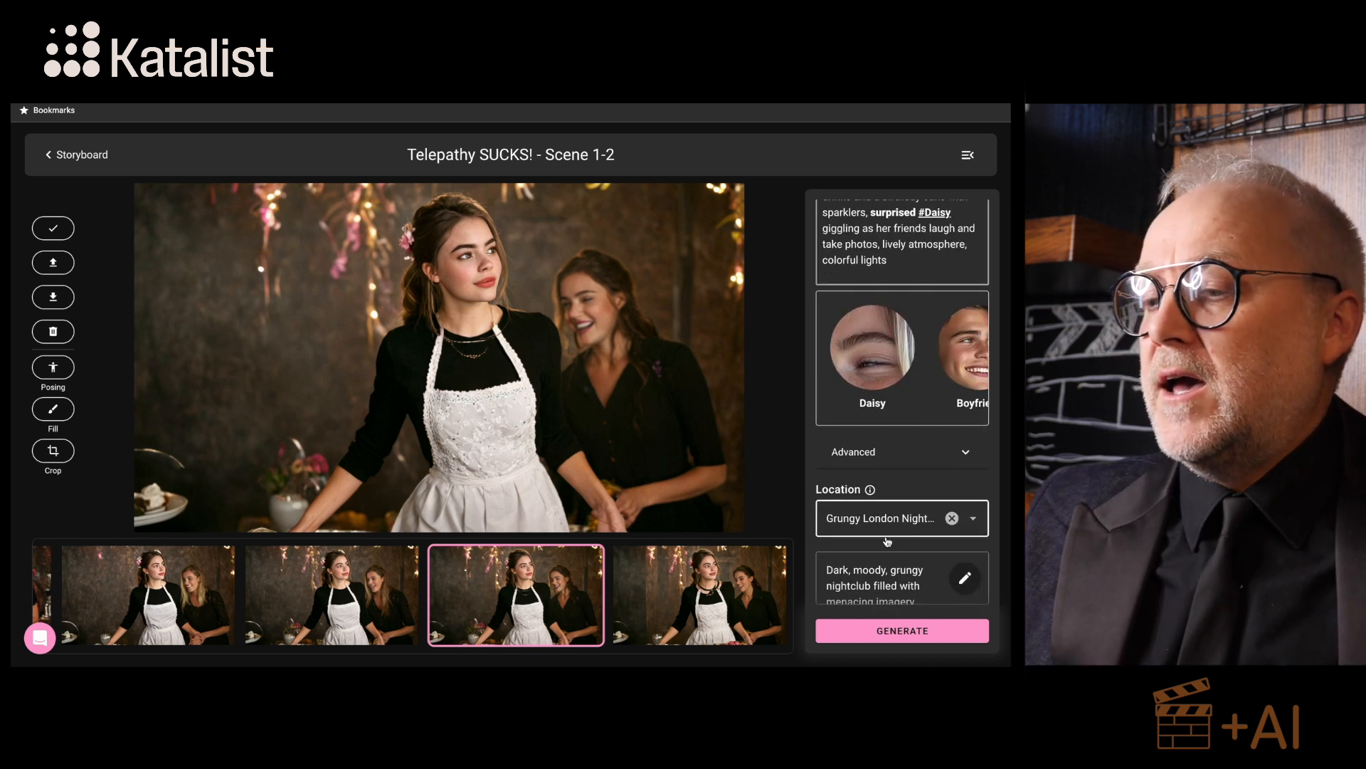
pyautogui.scroll(-1, 815, 486)
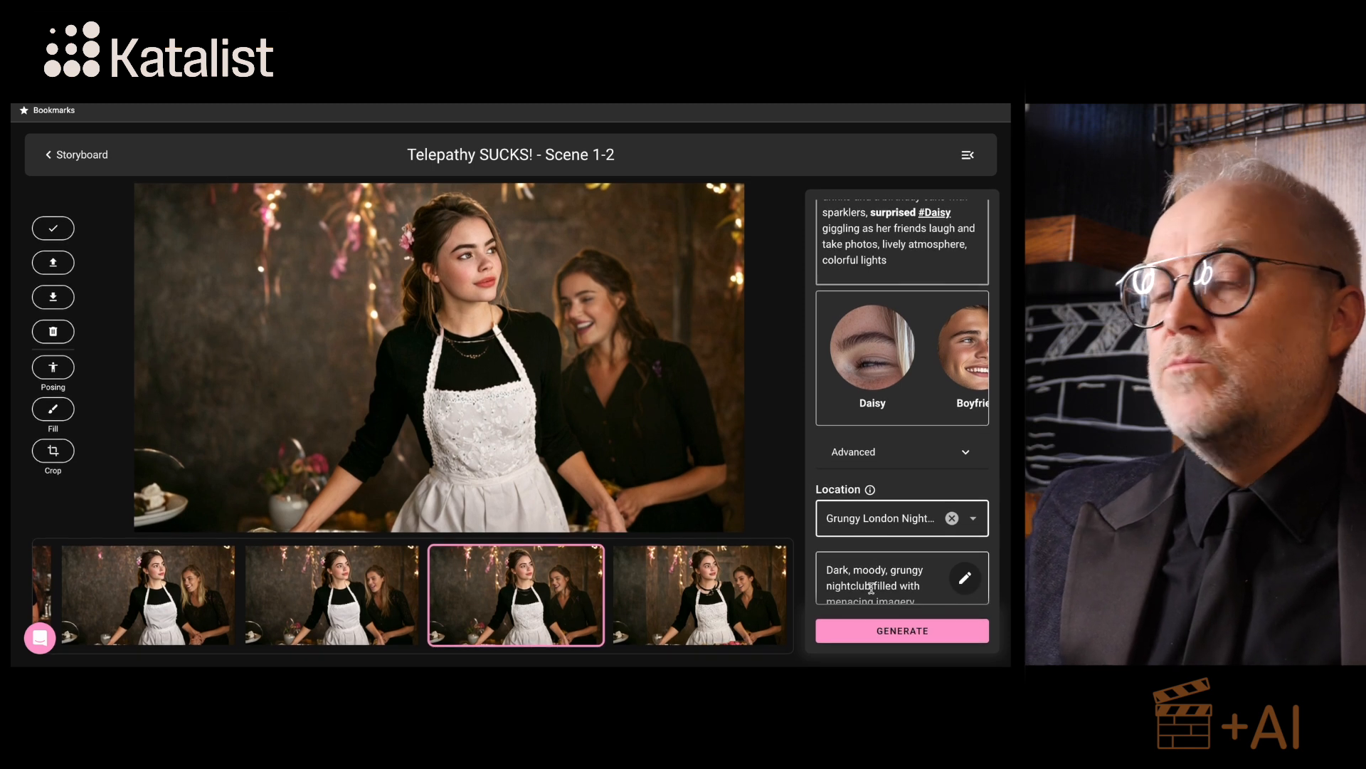
pyautogui.scroll(5, 871, 588)
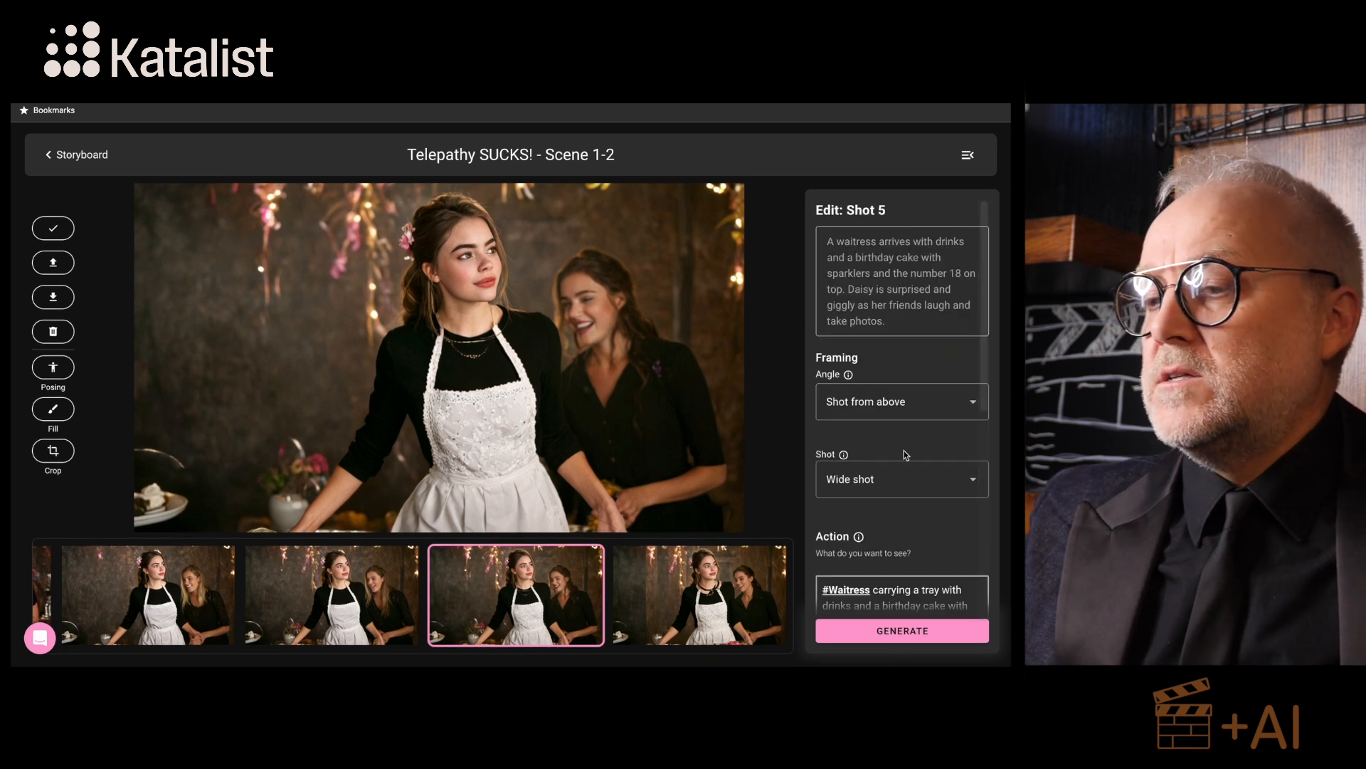
pyautogui.click(891, 631)
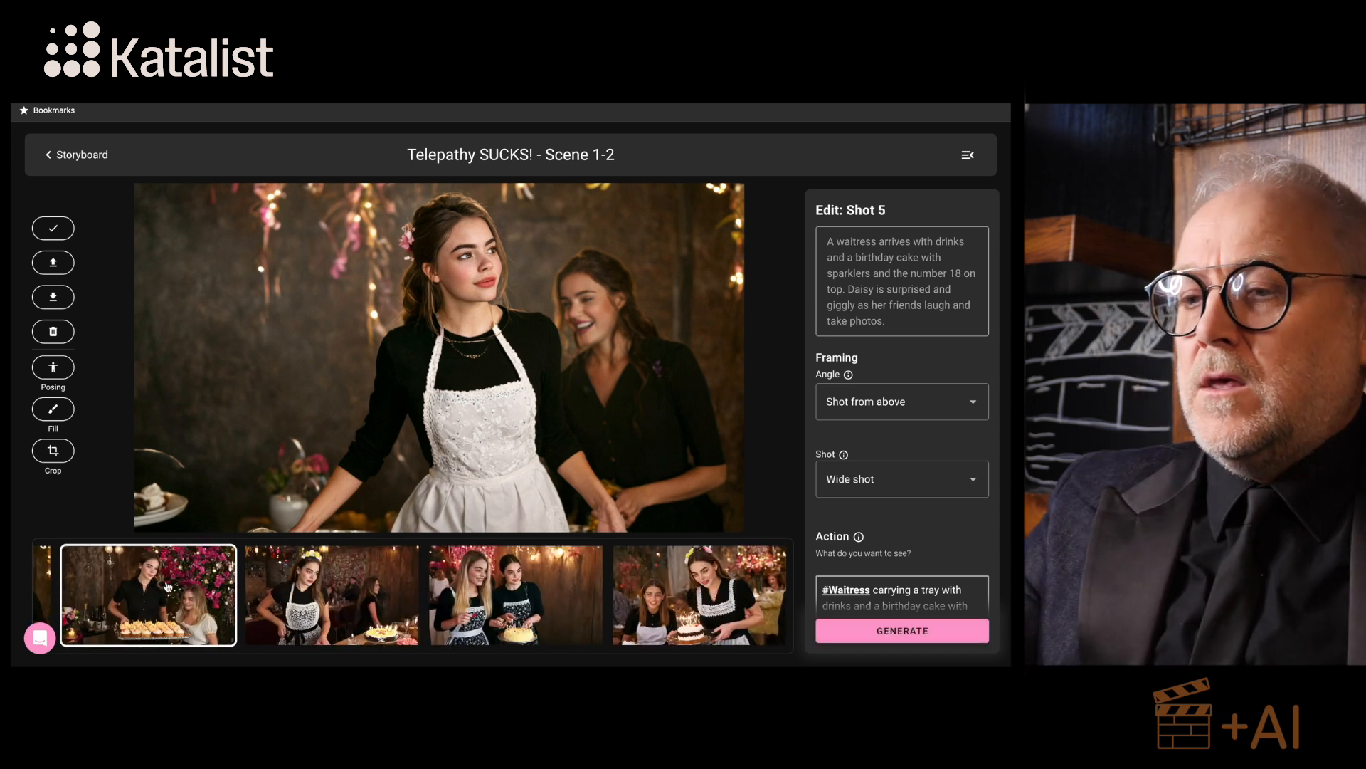
# Step: View each of the four new wide variants of Shot 5 and return to the one with the cupcake tray
pyautogui.click(168, 587)
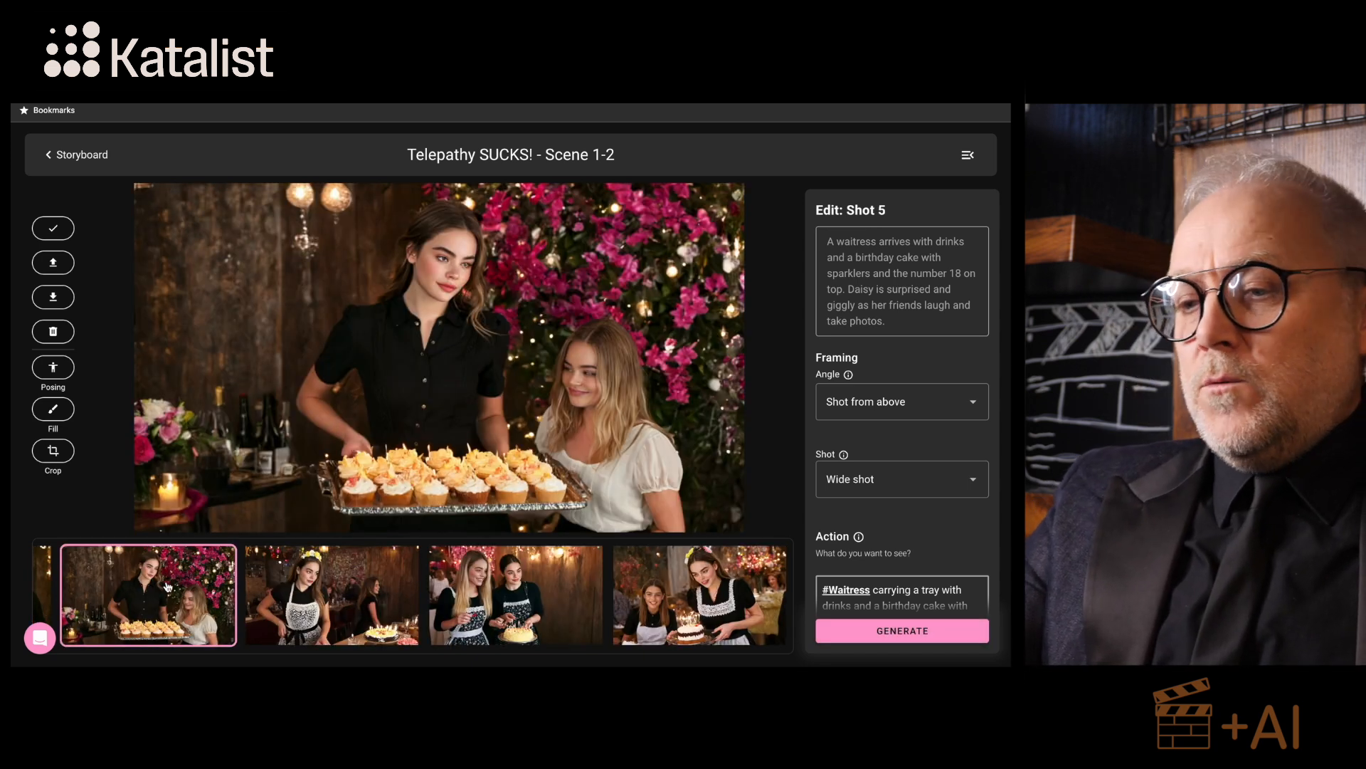
pyautogui.click(378, 603)
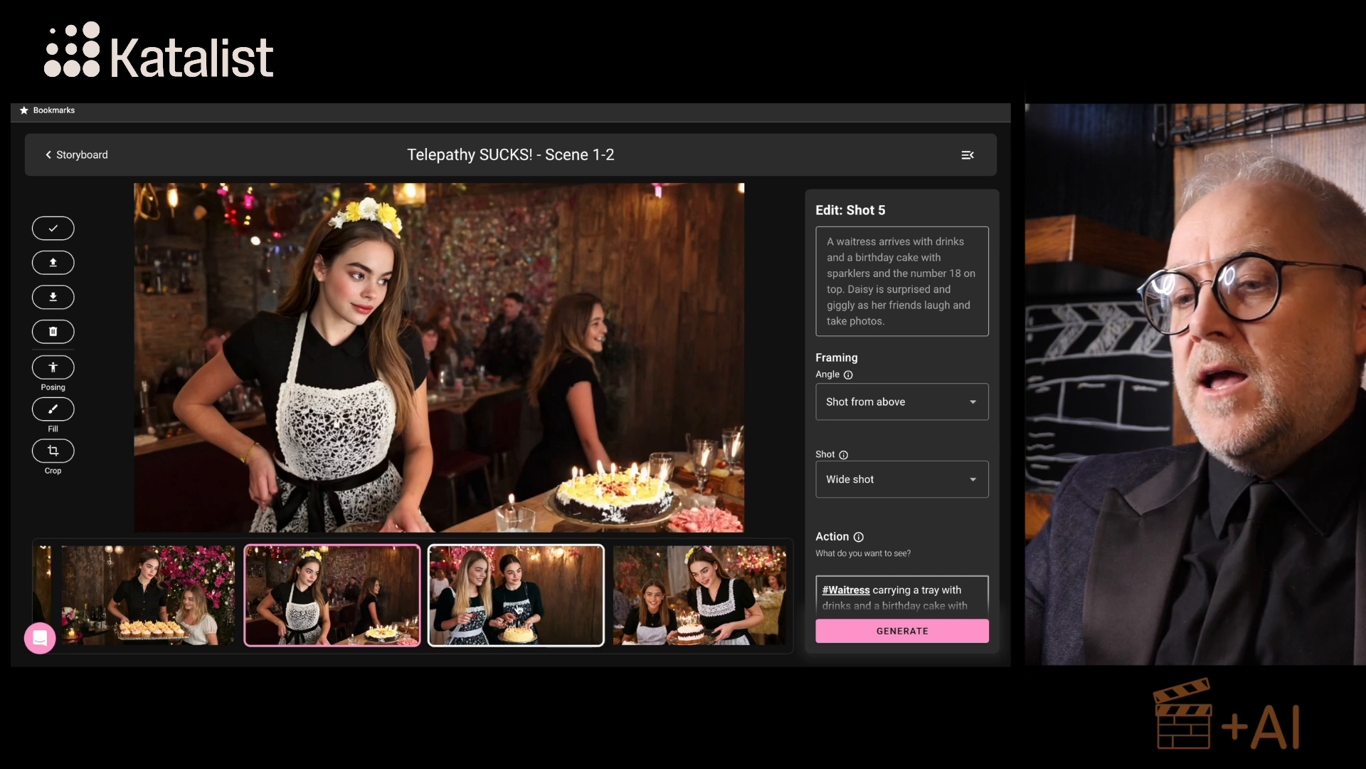
pyautogui.click(520, 609)
pyautogui.click(644, 605)
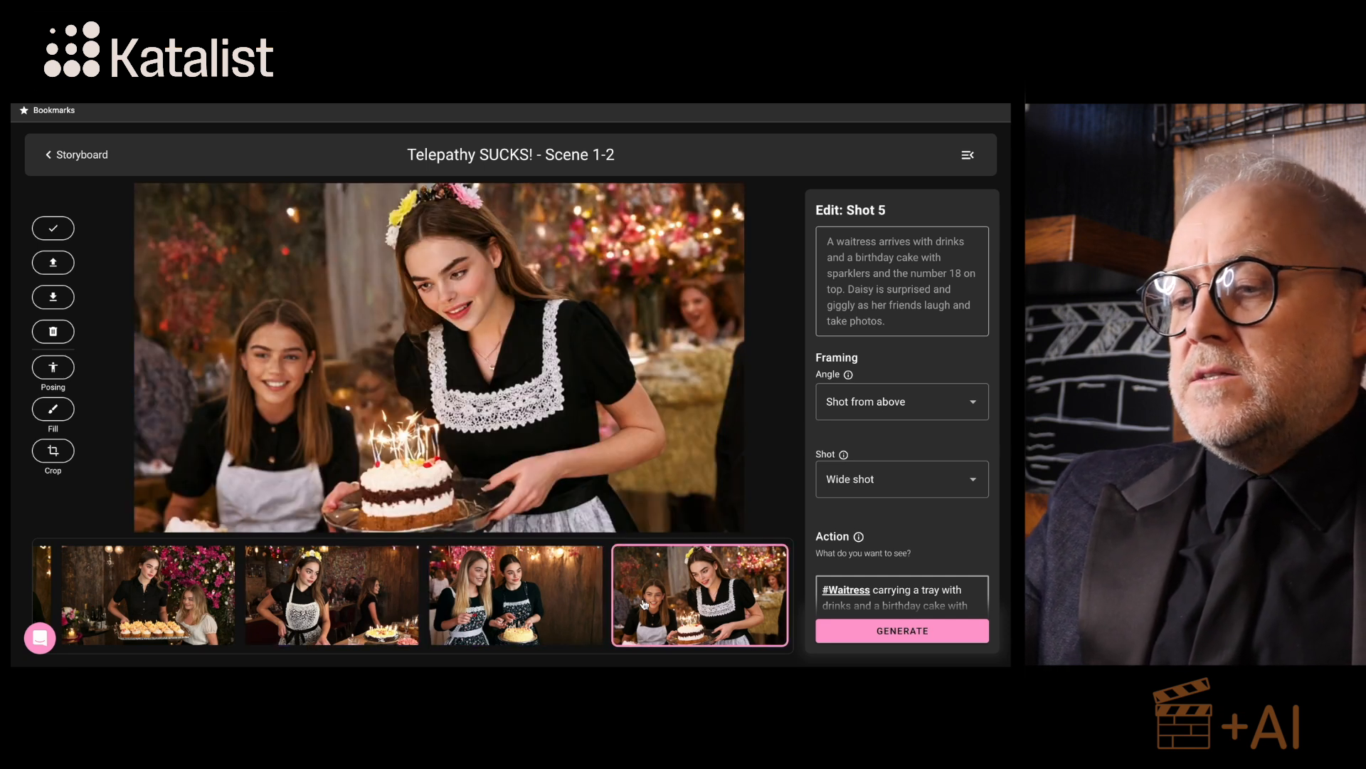
pyautogui.click(494, 595)
pyautogui.click(388, 604)
pyautogui.click(189, 604)
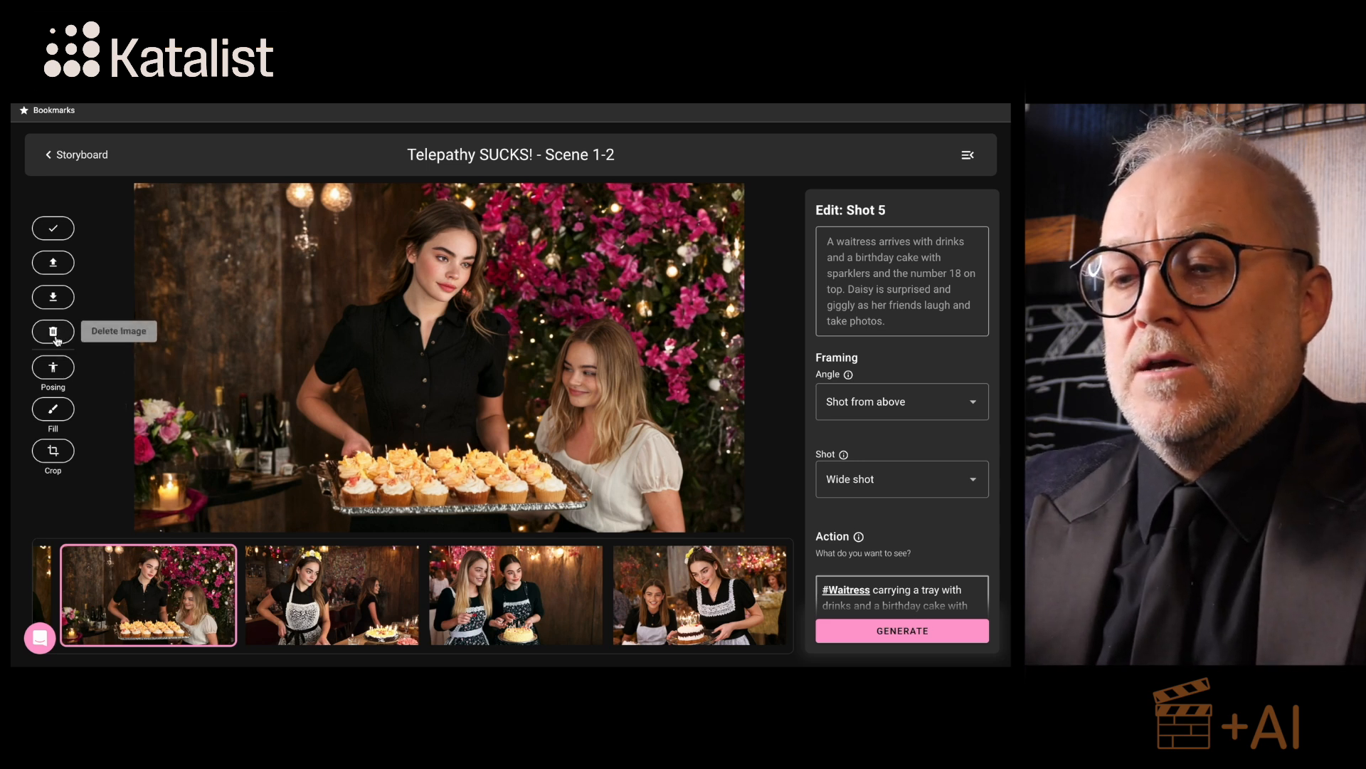
# Step: With Generative Fill, paint over the cupcakes and the area above them and enter the prompt "Birthday cake with sparklers"
pyautogui.click(53, 408)
pyautogui.moveTo(538, 480); pyautogui.dragTo(370, 427)
pyautogui.click(918, 399)
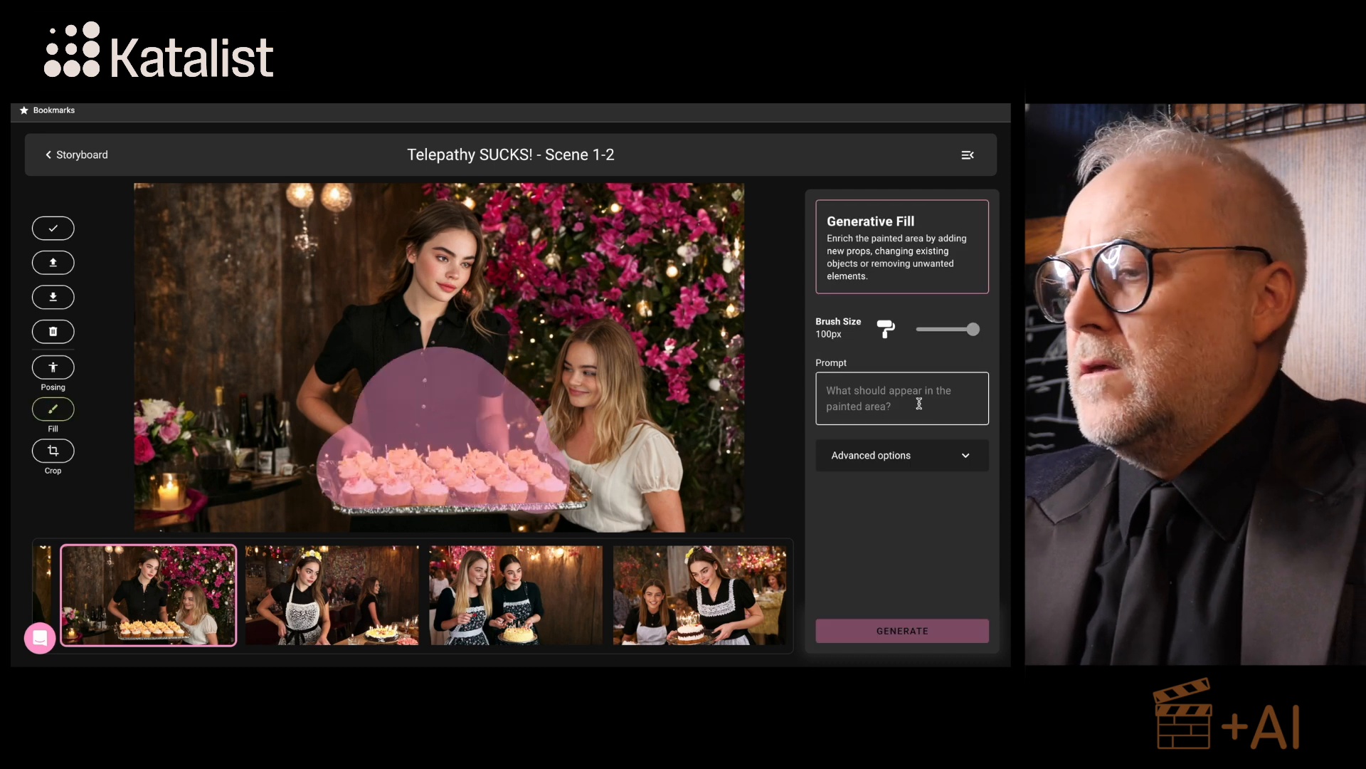
pyautogui.write('Birthday cake with sparklers')
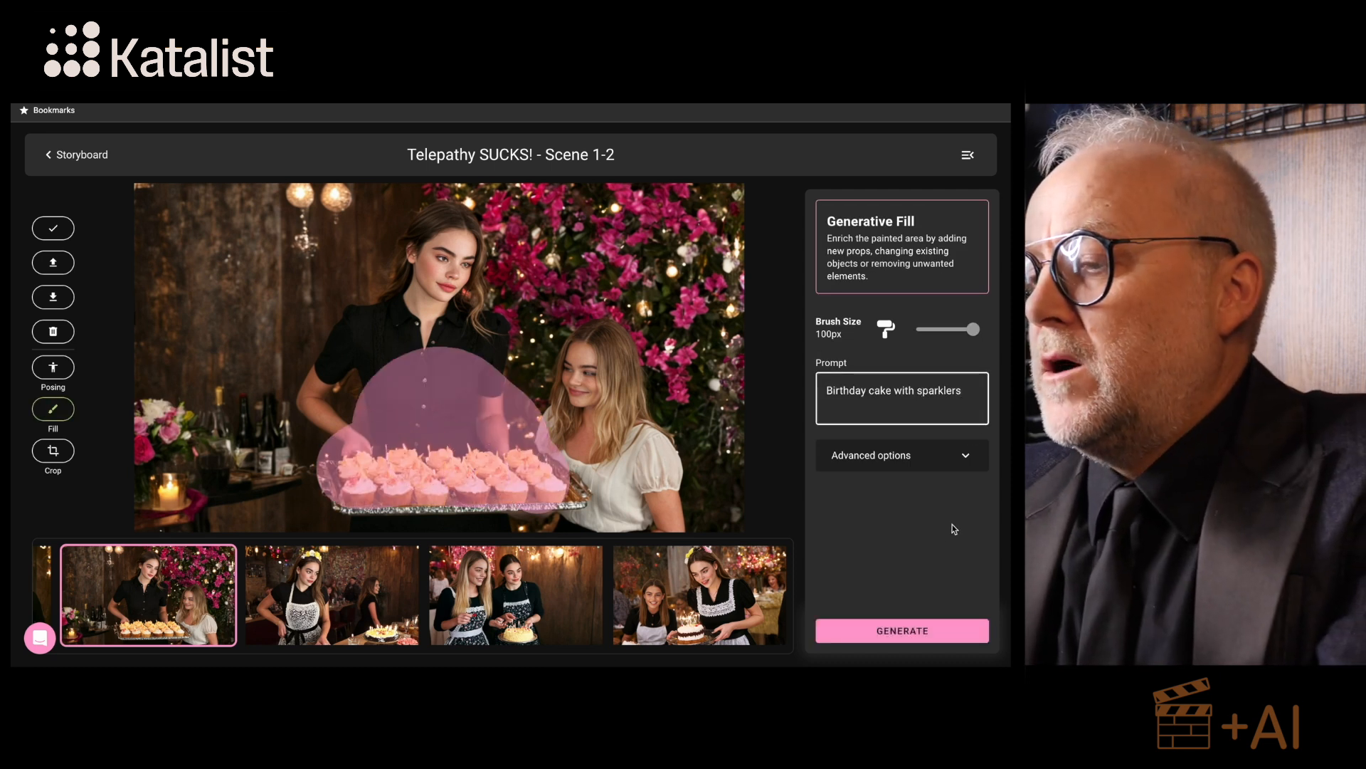
# Step: Add the negative prompt "lots of fairy cakes" to the Generative Fill and generate the replacement images
pyautogui.click(967, 457)
pyautogui.click(966, 457)
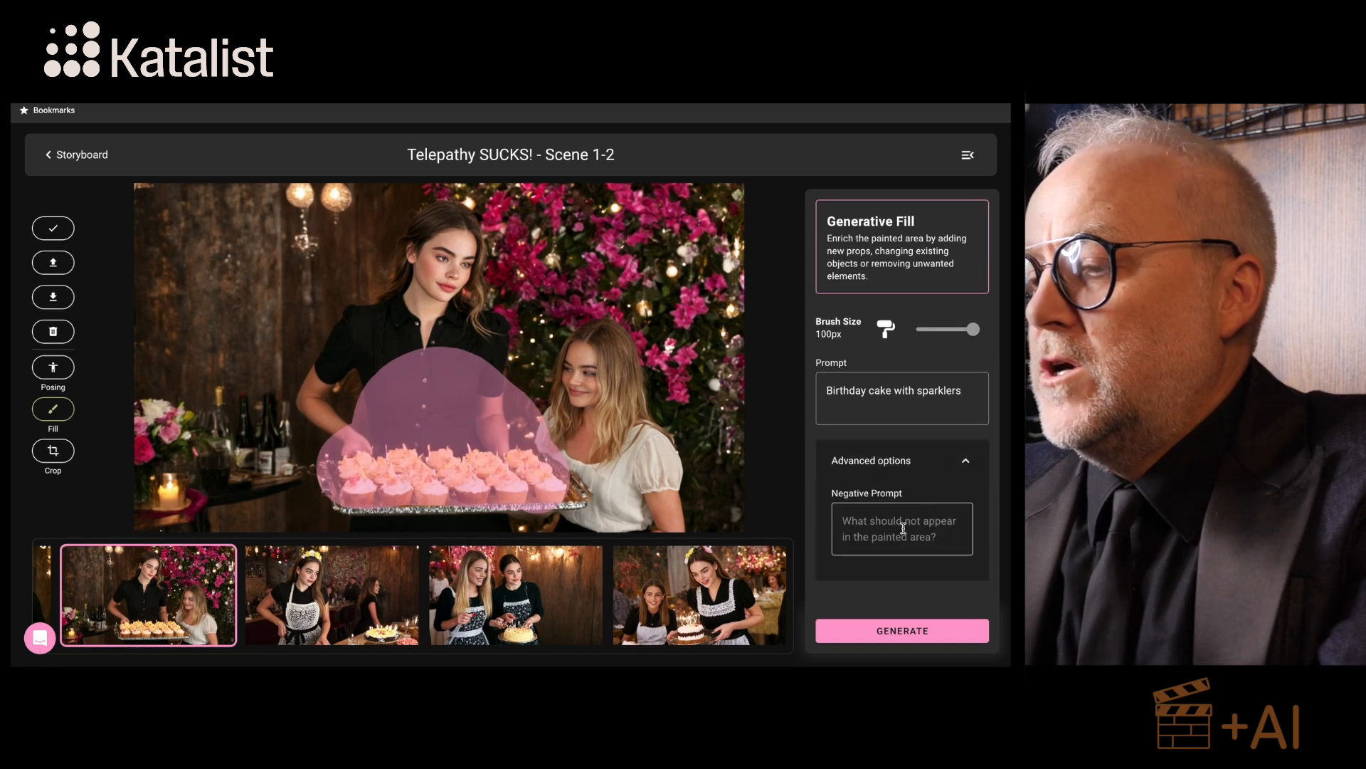
pyautogui.click(897, 538)
pyautogui.write('lot')
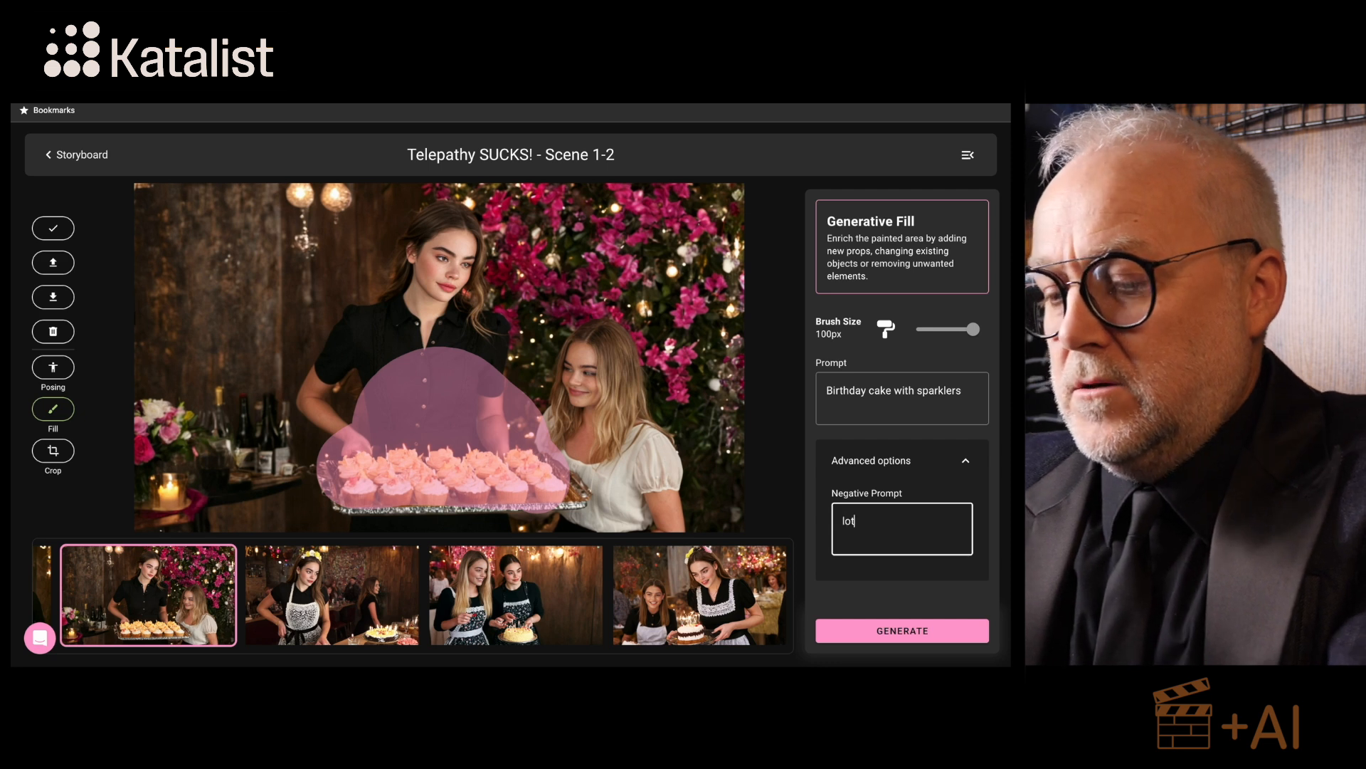
pyautogui.write('s of fairy cakes')
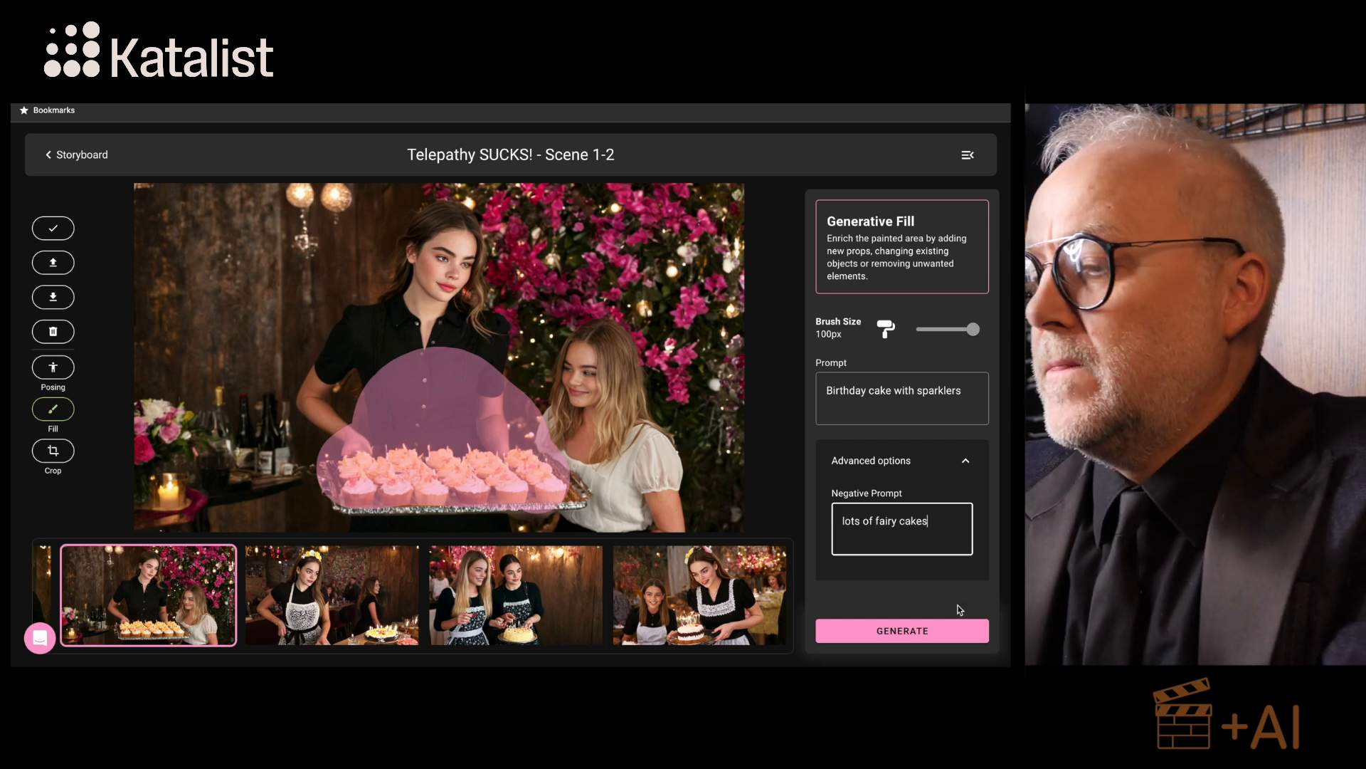
pyautogui.click(901, 630)
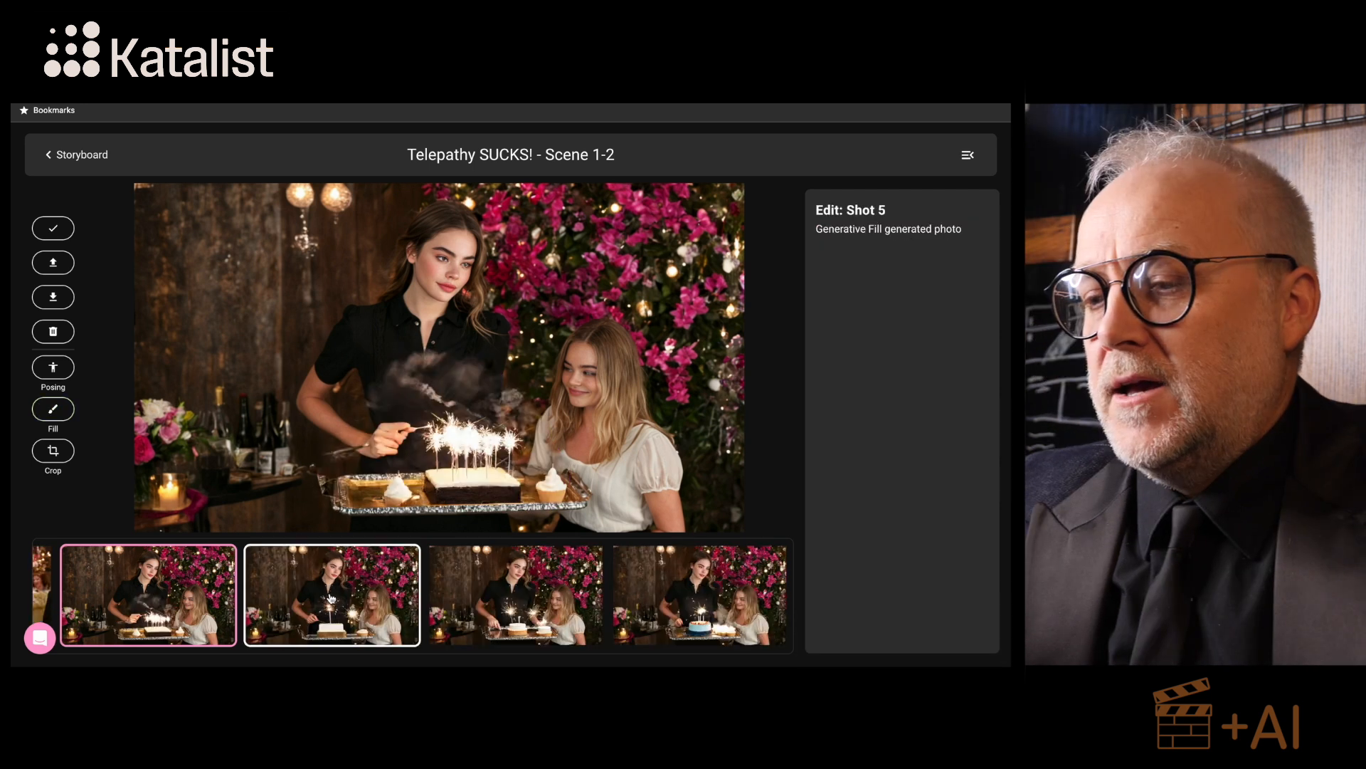
# Step: Compare the generated birthday cake variants at full size, finishing on the one with the blue cake
pyautogui.click(331, 598)
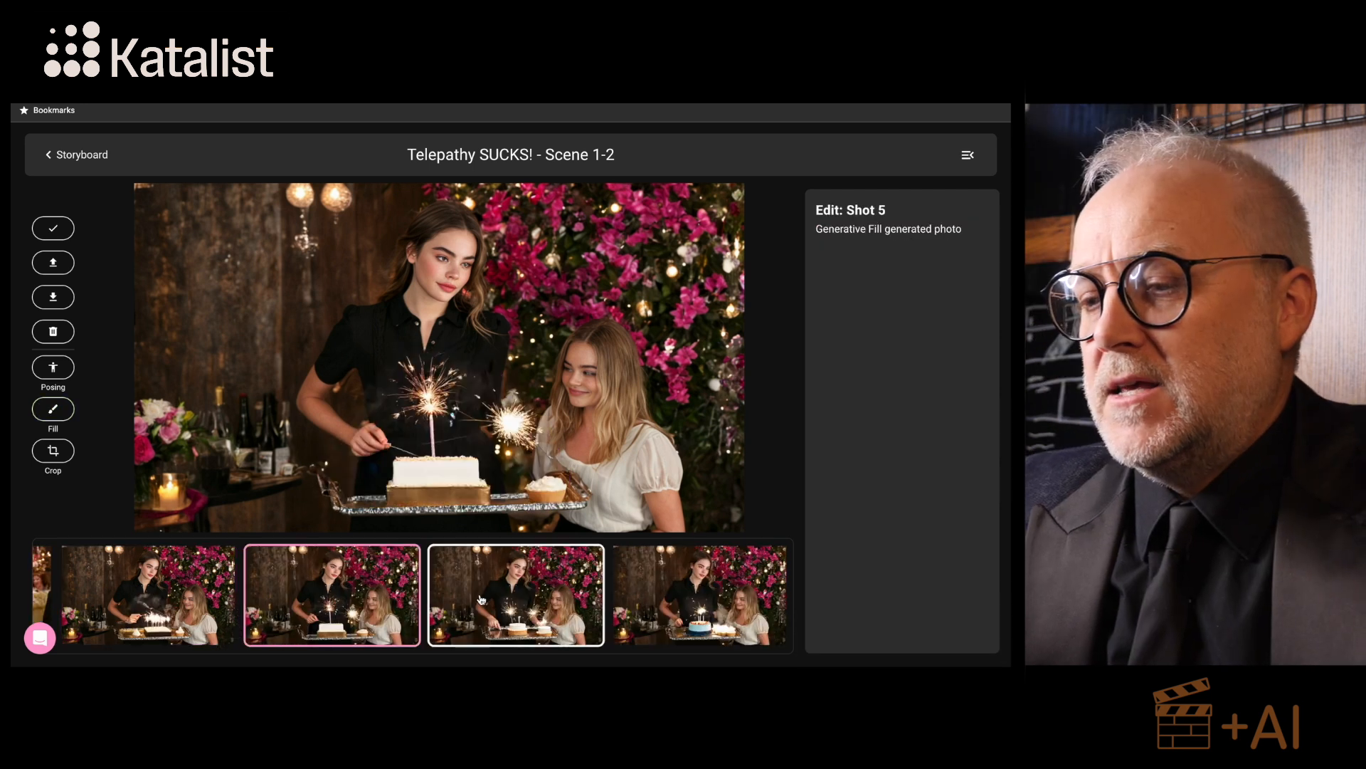
pyautogui.click(491, 597)
pyautogui.click(675, 586)
pyautogui.click(381, 570)
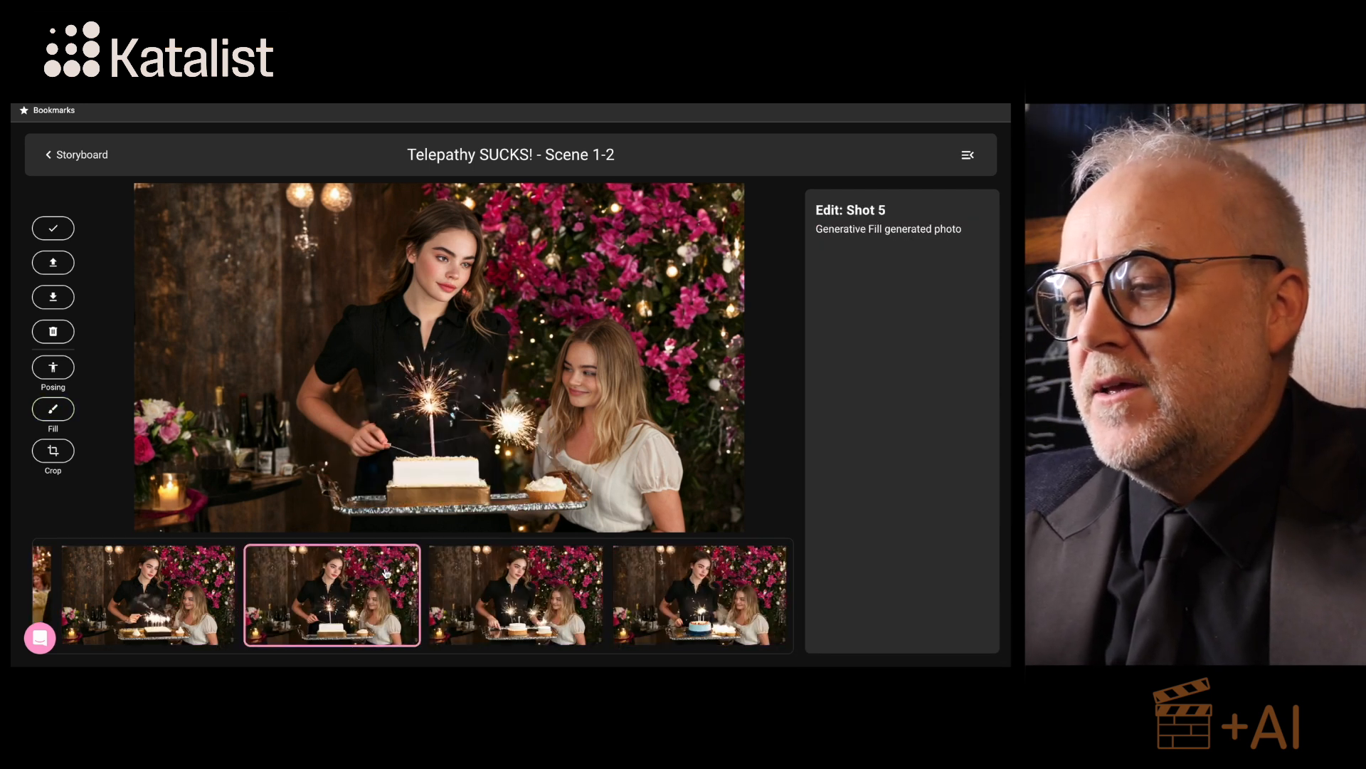
pyautogui.click(512, 576)
pyautogui.click(709, 570)
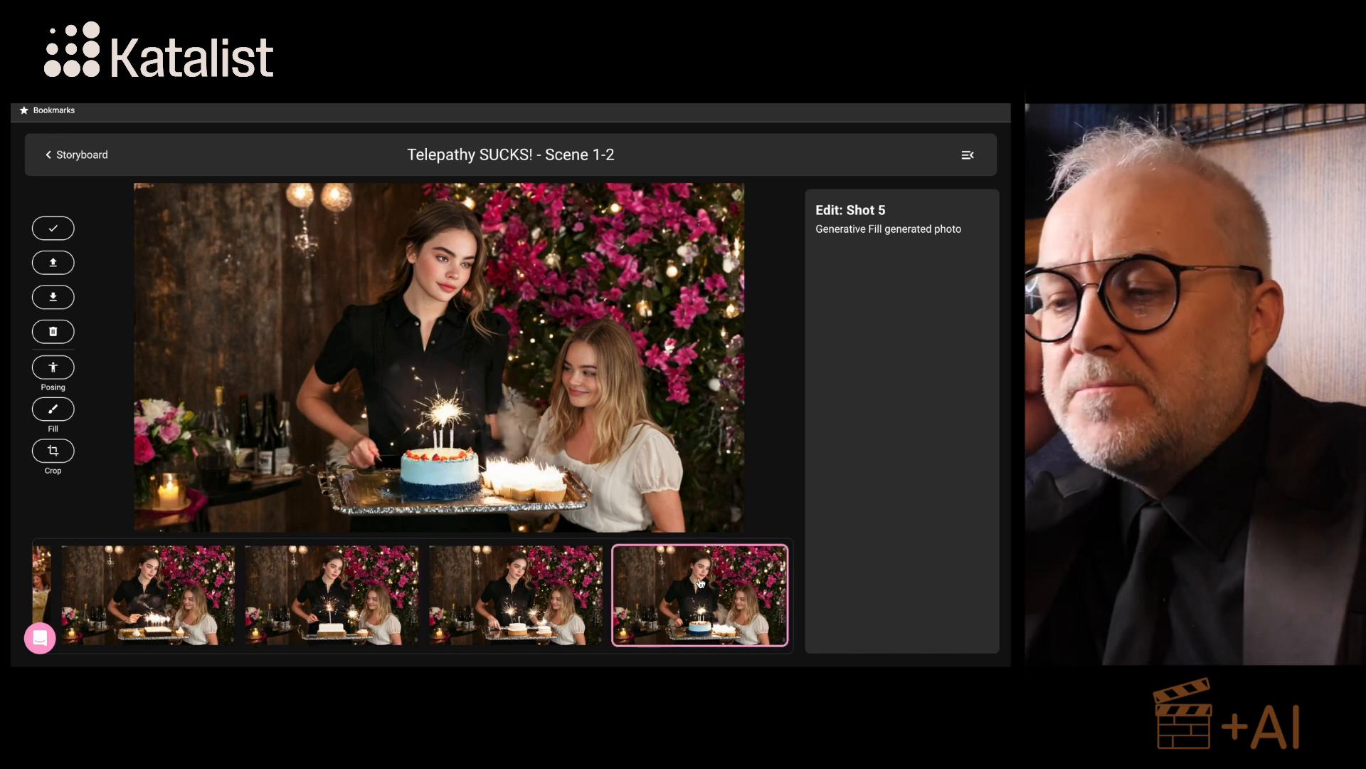